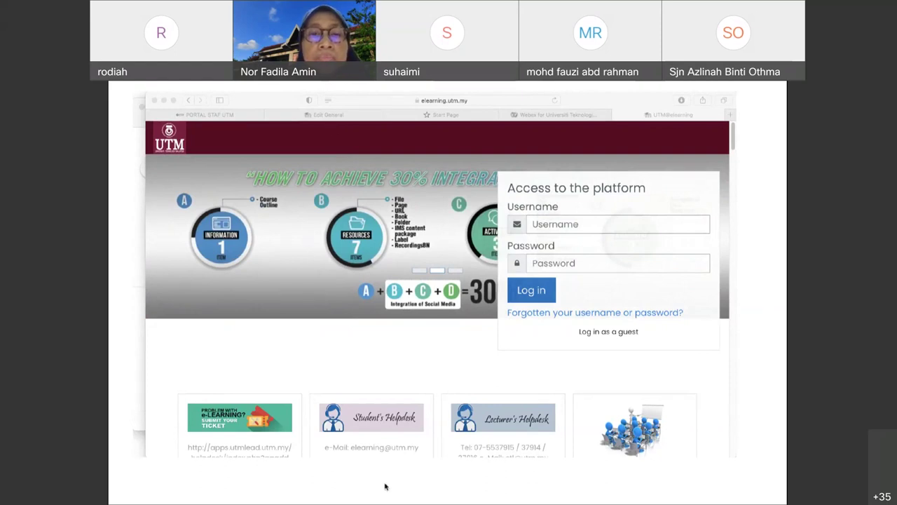
click(533, 224)
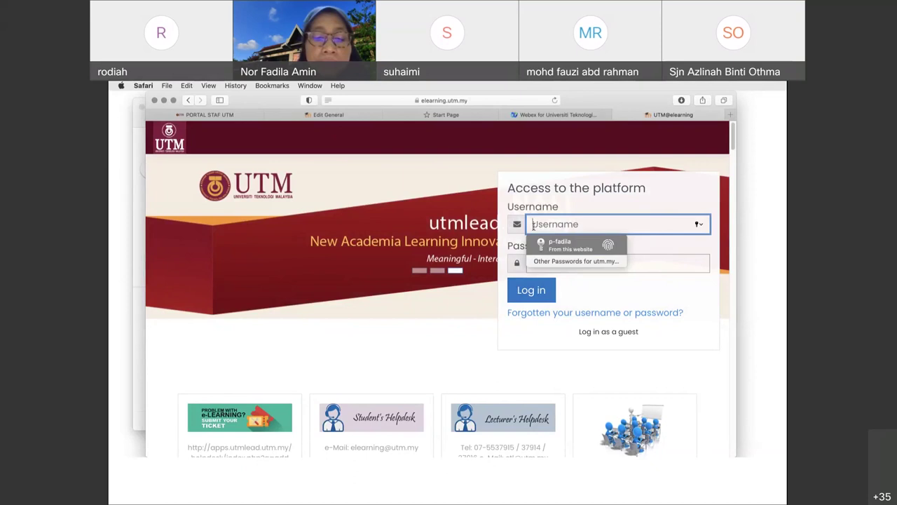
key(super+v)
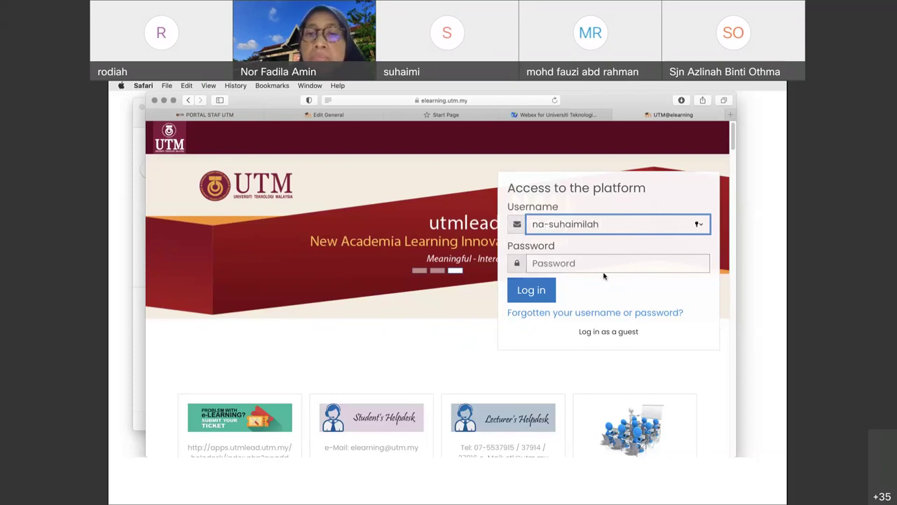
click(551, 263)
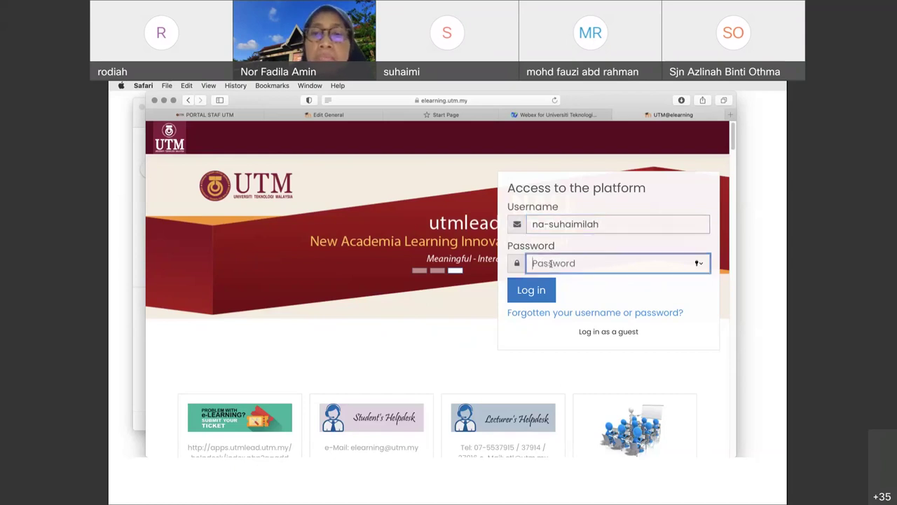
key(super+v)
click(544, 291)
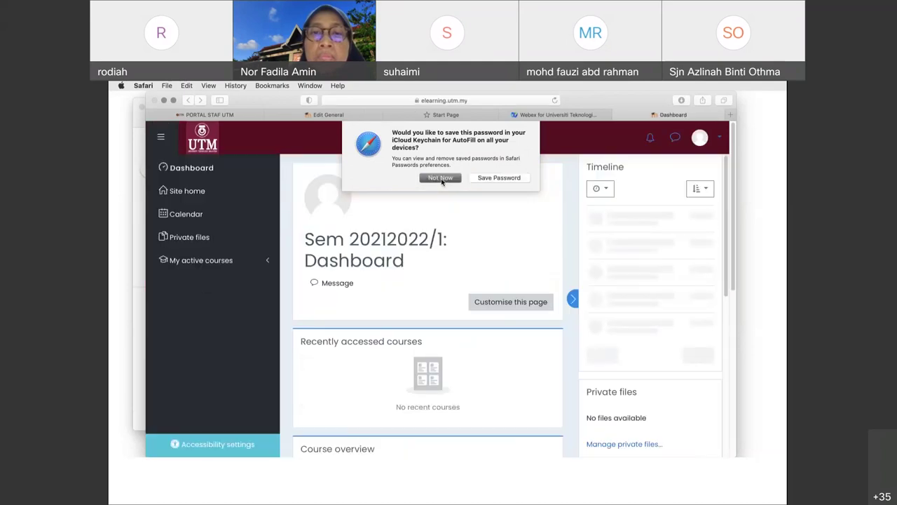
click(440, 178)
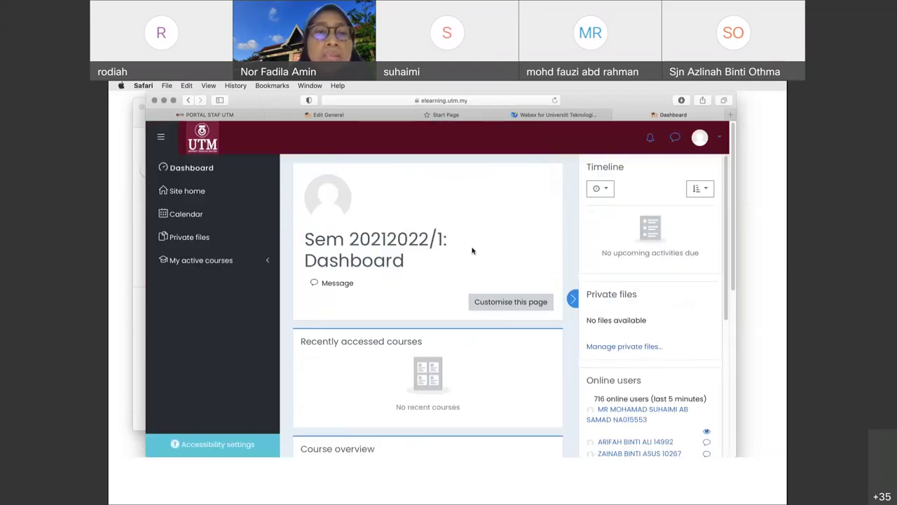
scroll(472, 250, down, 2)
scroll(472, 251, up, 2)
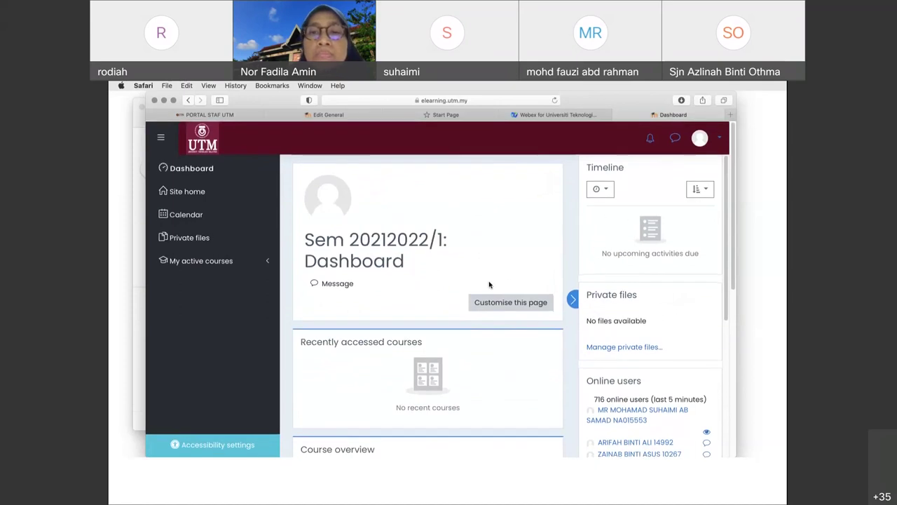
scroll(489, 284, down, 5)
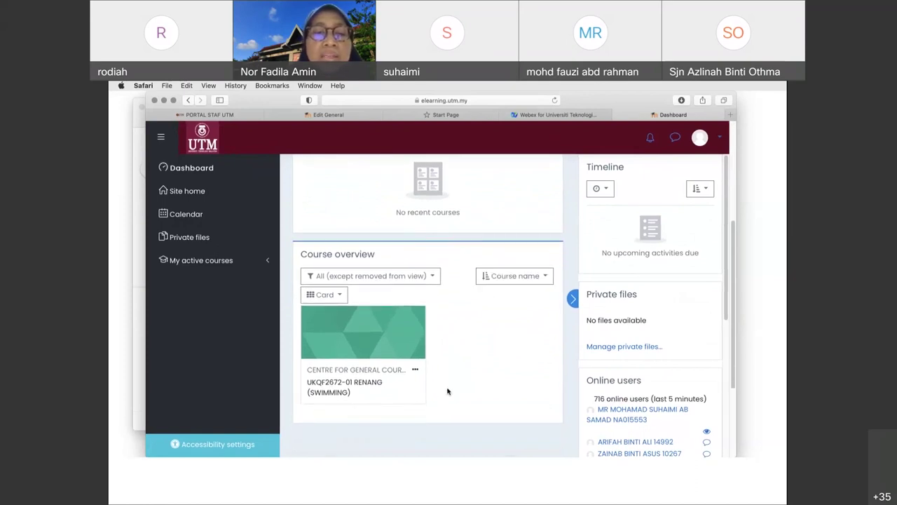
scroll(448, 390, up, 5)
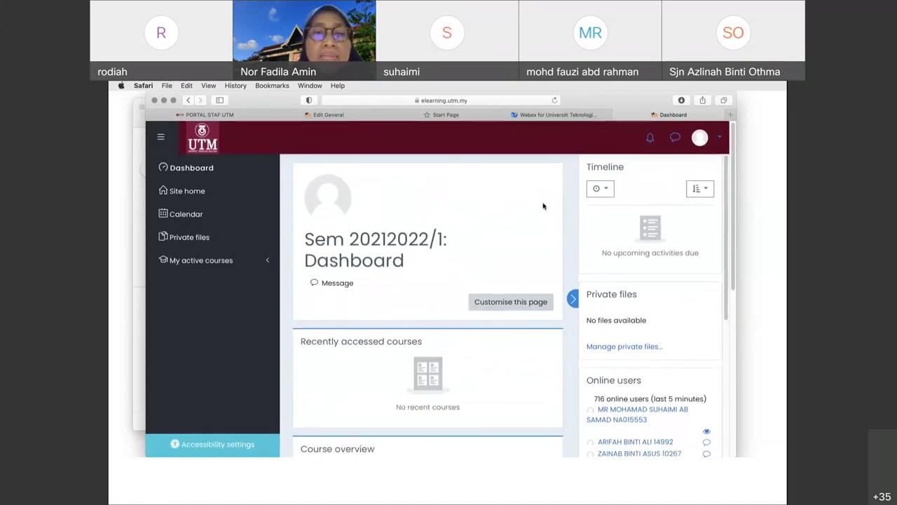
click(699, 140)
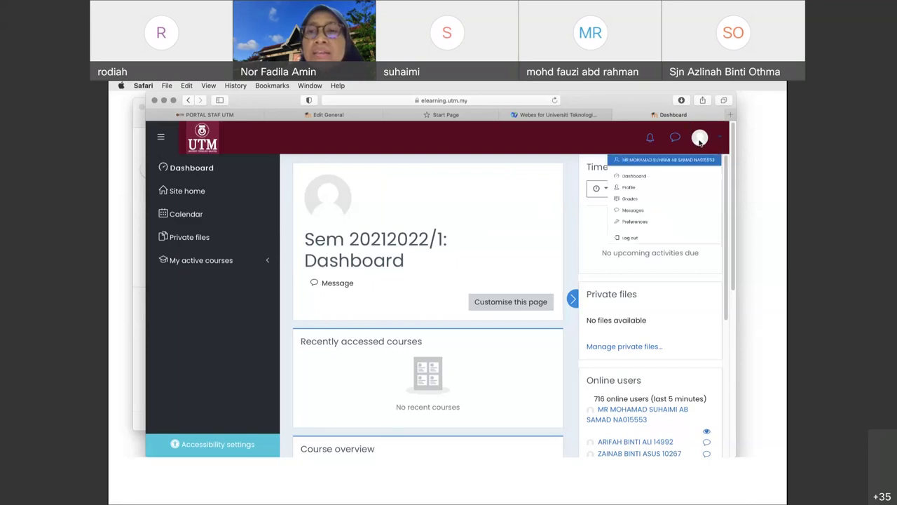
click(603, 209)
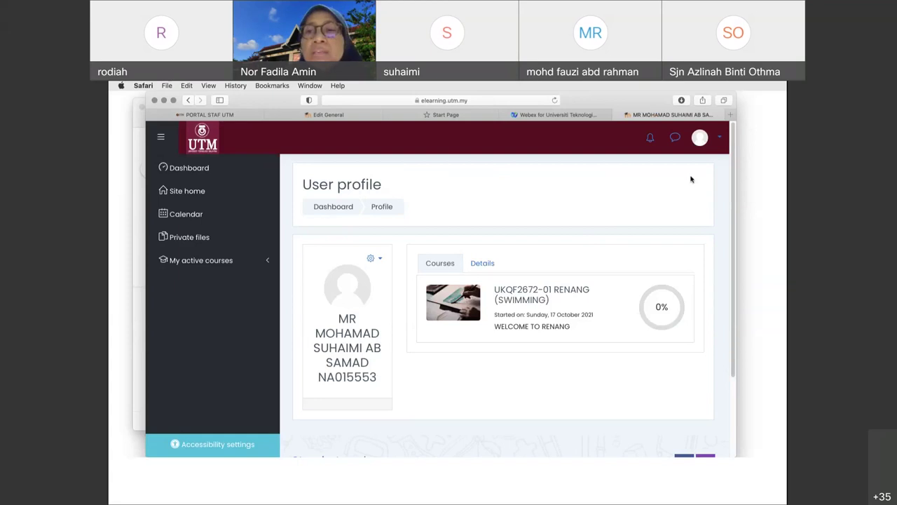
click(711, 147)
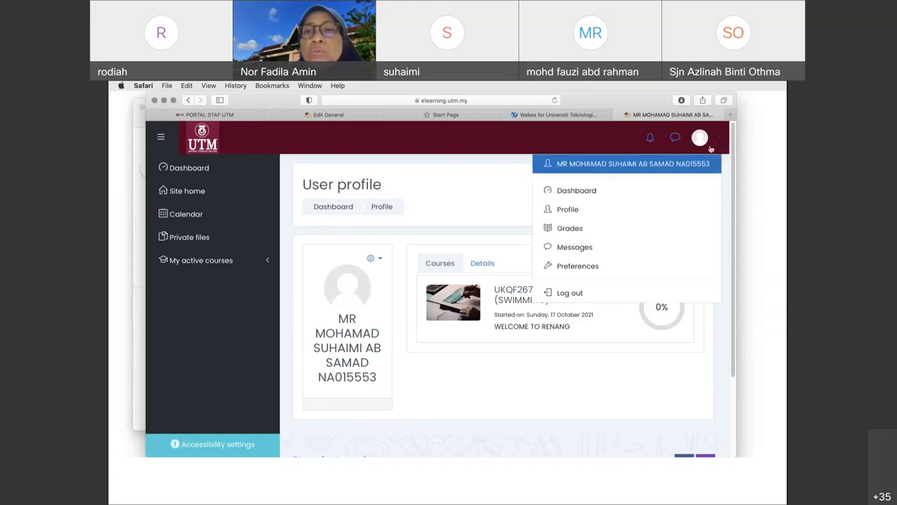
click(600, 292)
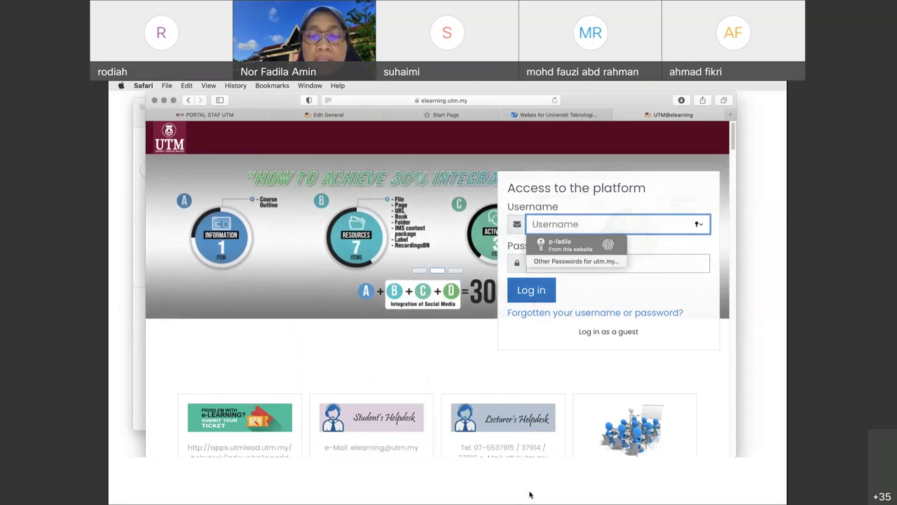
click(529, 495)
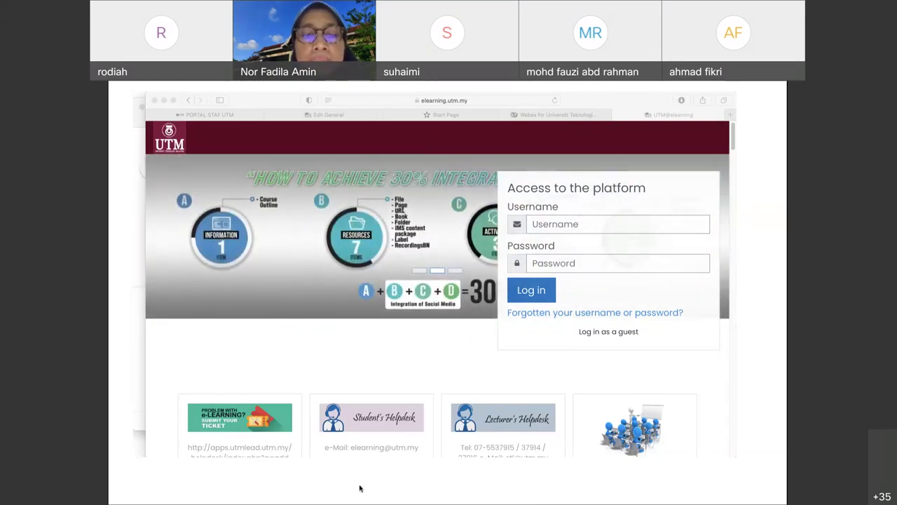
click(557, 224)
text(na-suksis)
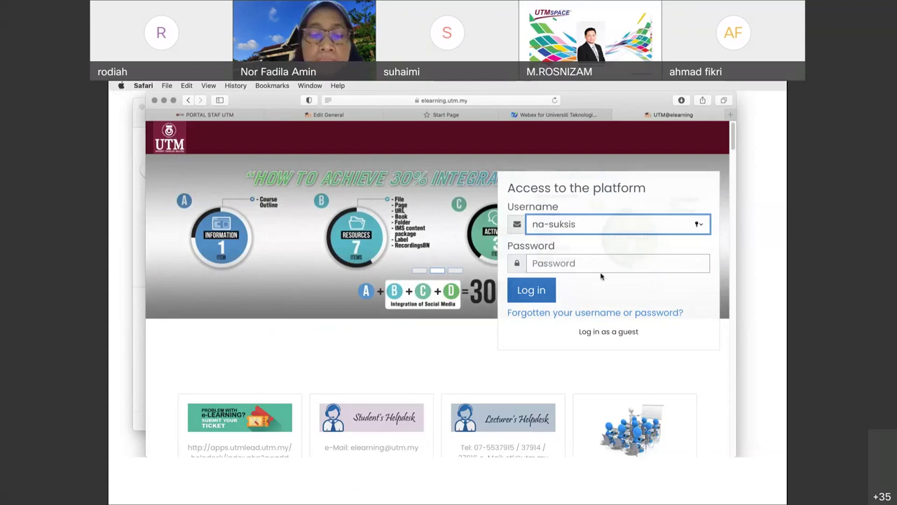
click(564, 263)
text(***********)
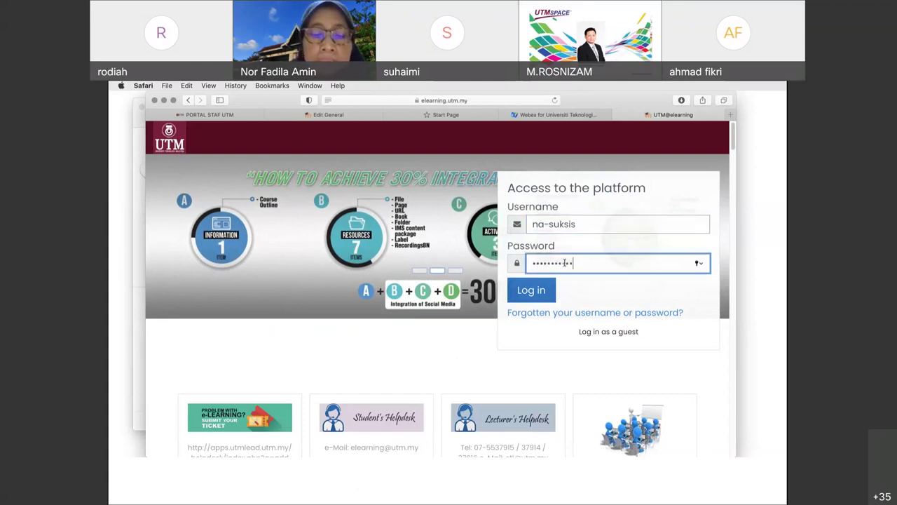
click(547, 293)
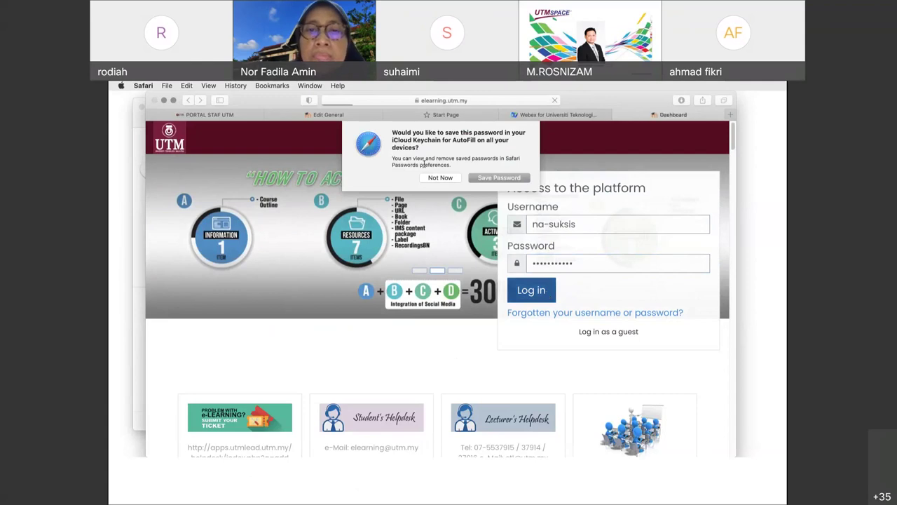
click(440, 178)
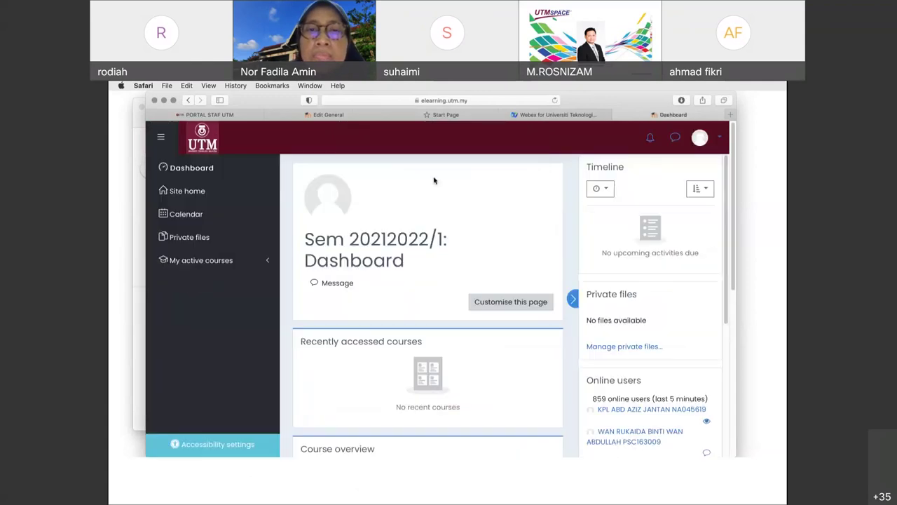
click(693, 136)
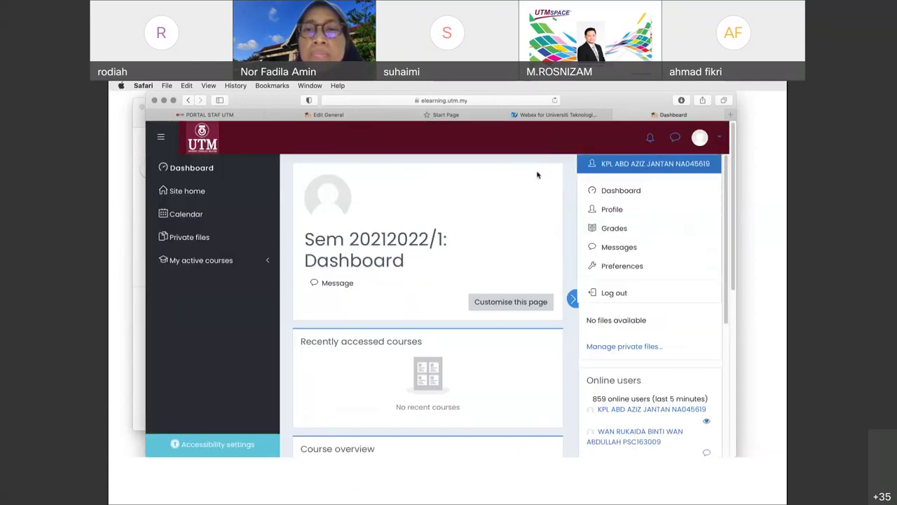
key(Escape)
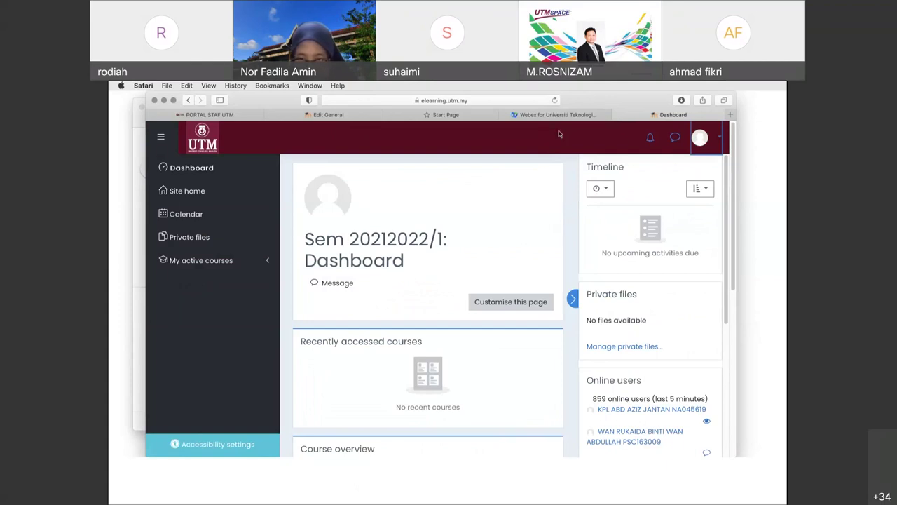
click(721, 139)
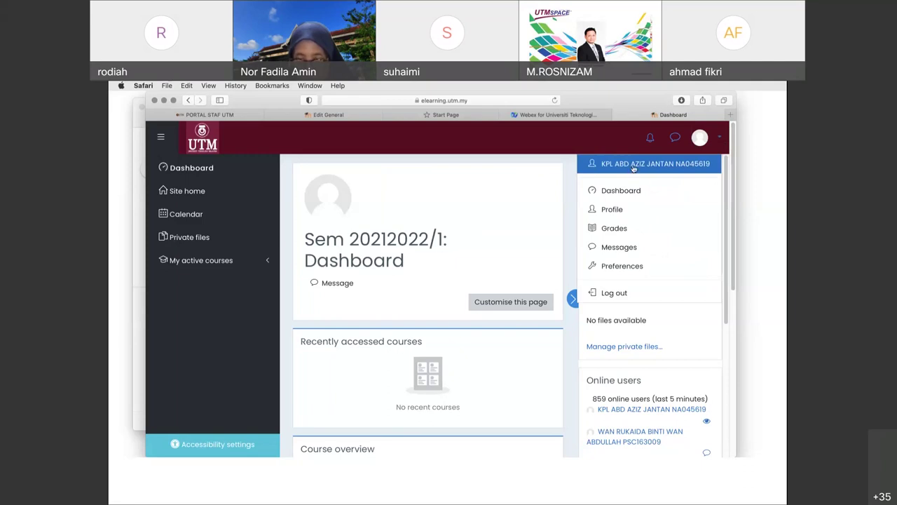
click(720, 150)
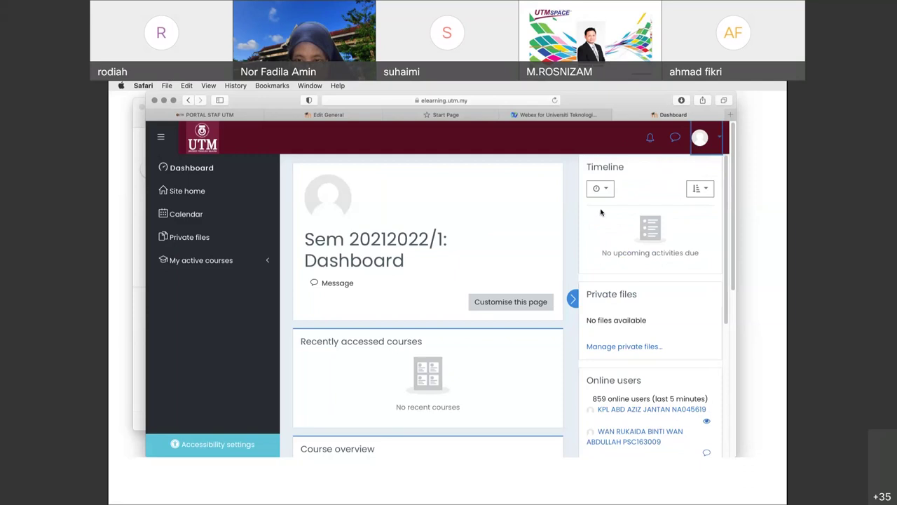
click(719, 141)
click(641, 294)
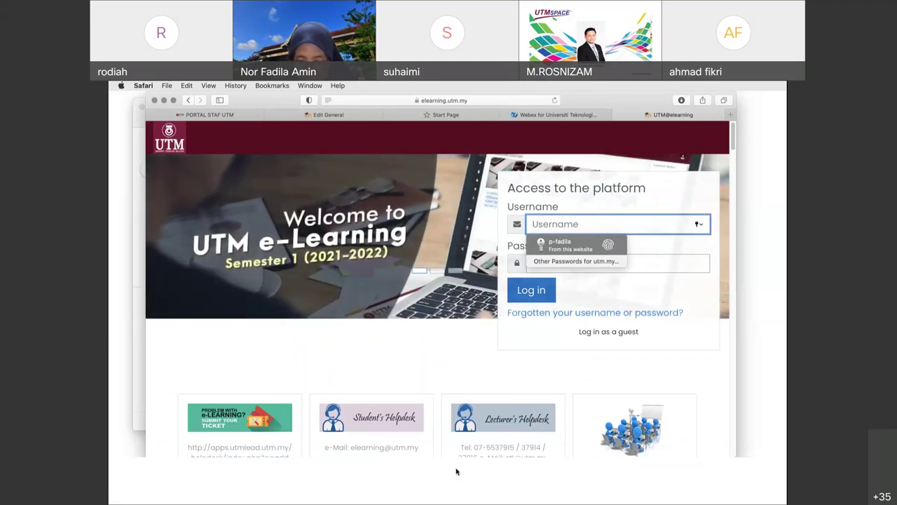
- Enter an account username in the login page's Username field
click(530, 494)
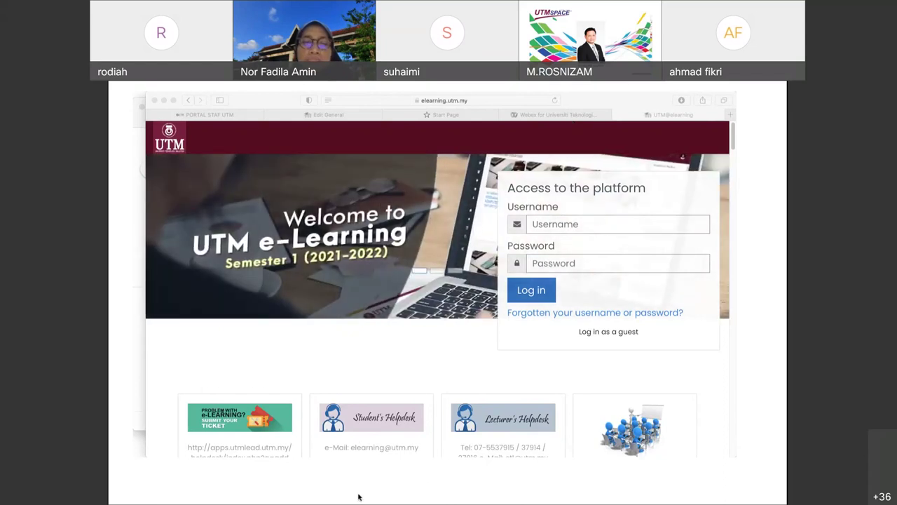
click(532, 223)
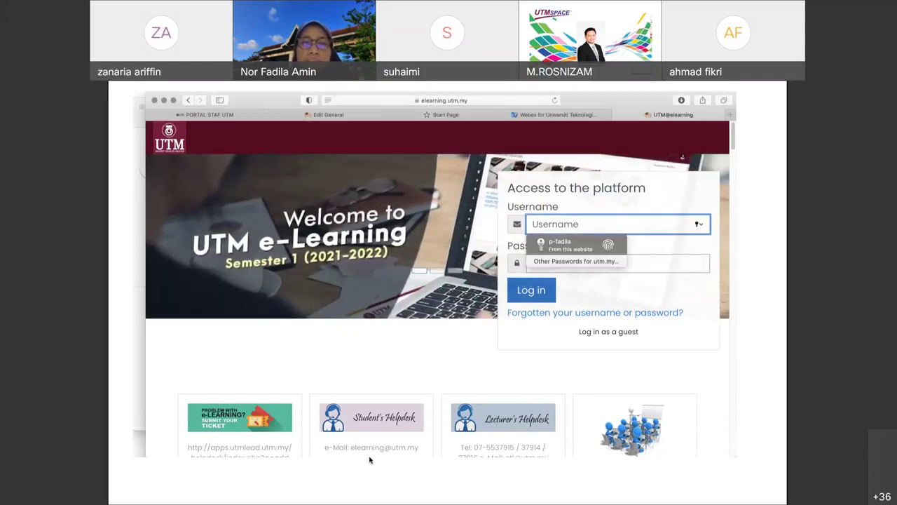
text(rosnizam)
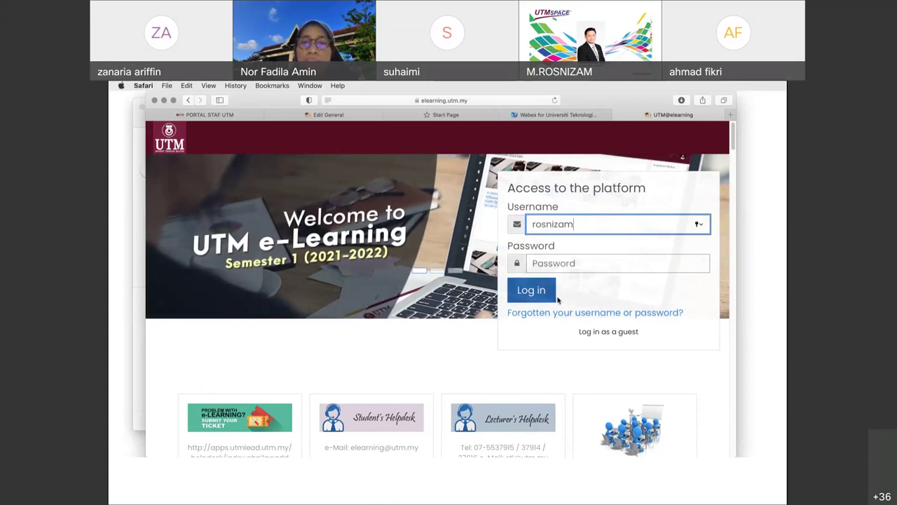
click(599, 293)
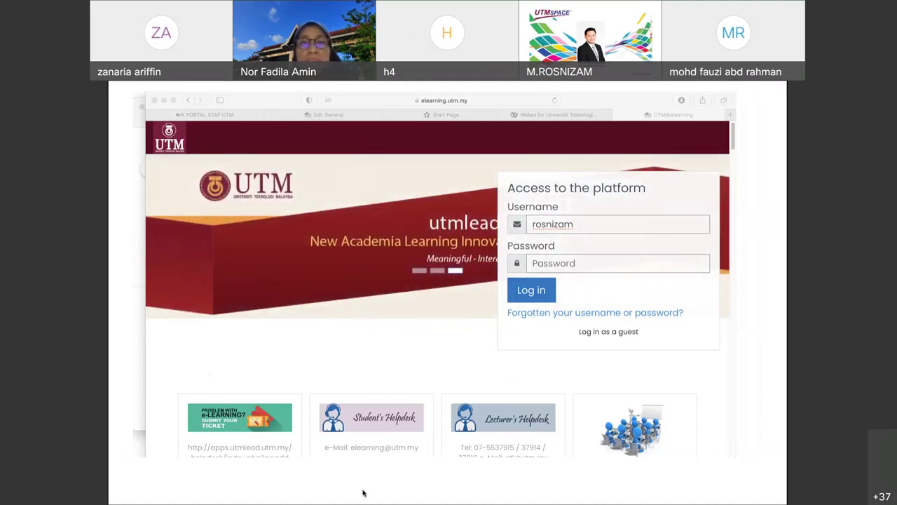
- Clear the previously entered account name from the Username field and dismiss the saved-login suggestion
double_click(583, 224)
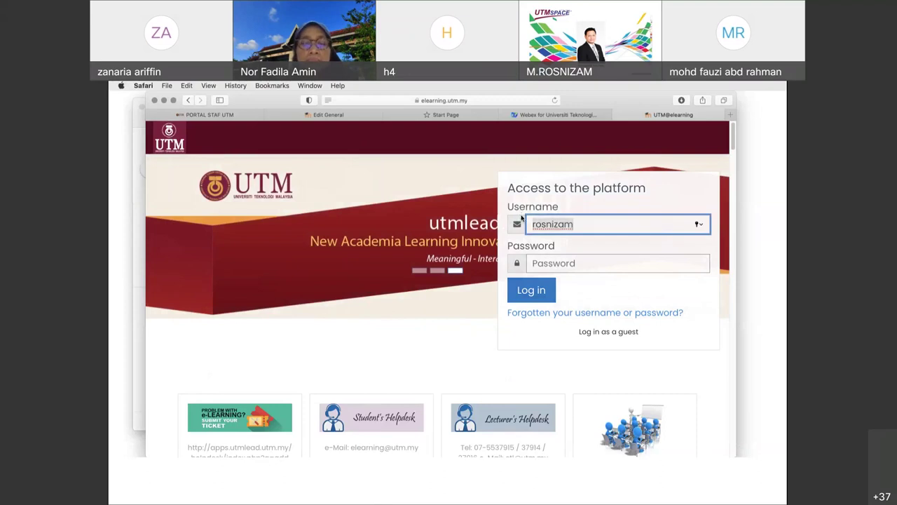
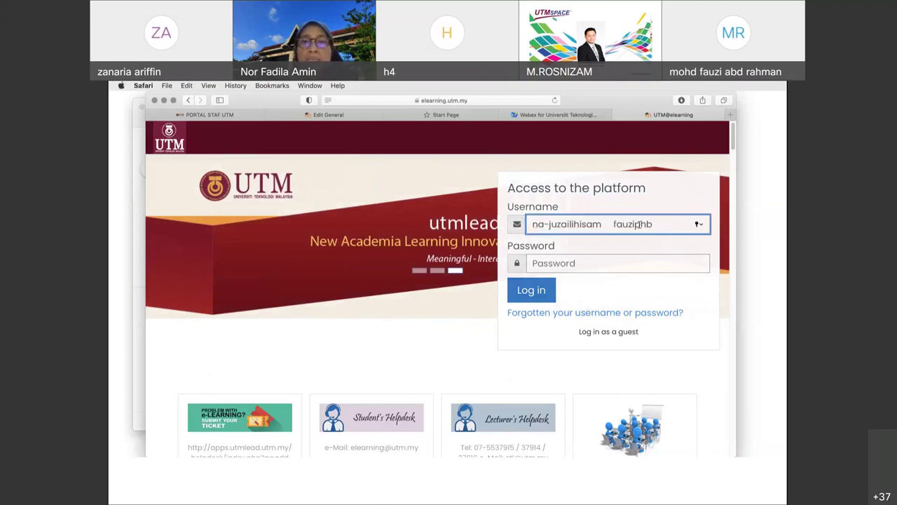
key(super+a)
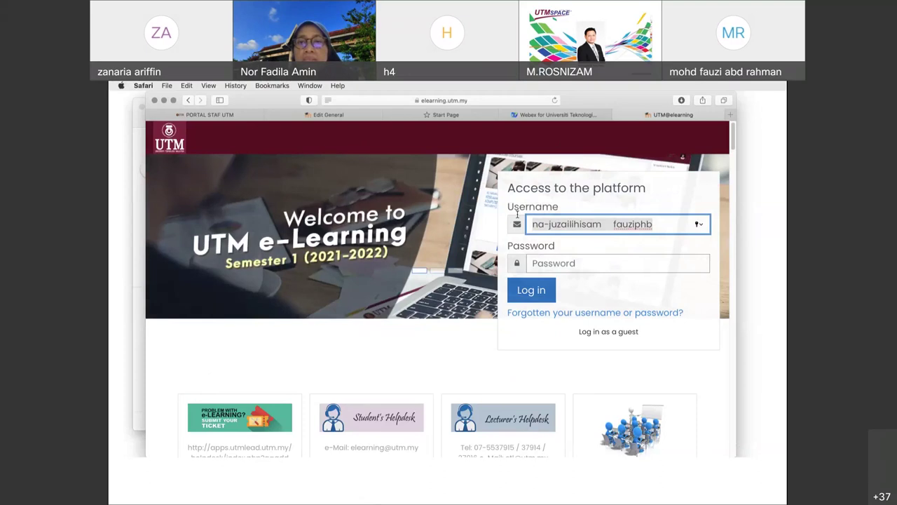
key(BackSpace)
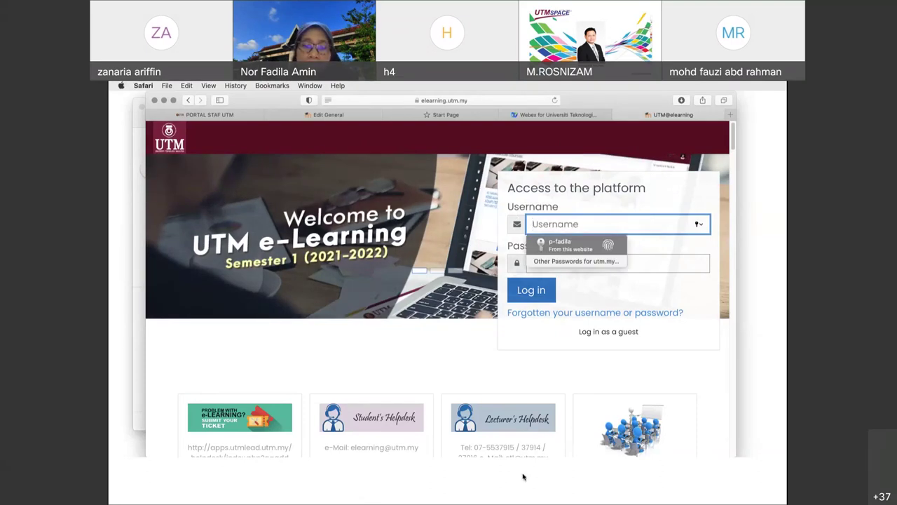
click(527, 492)
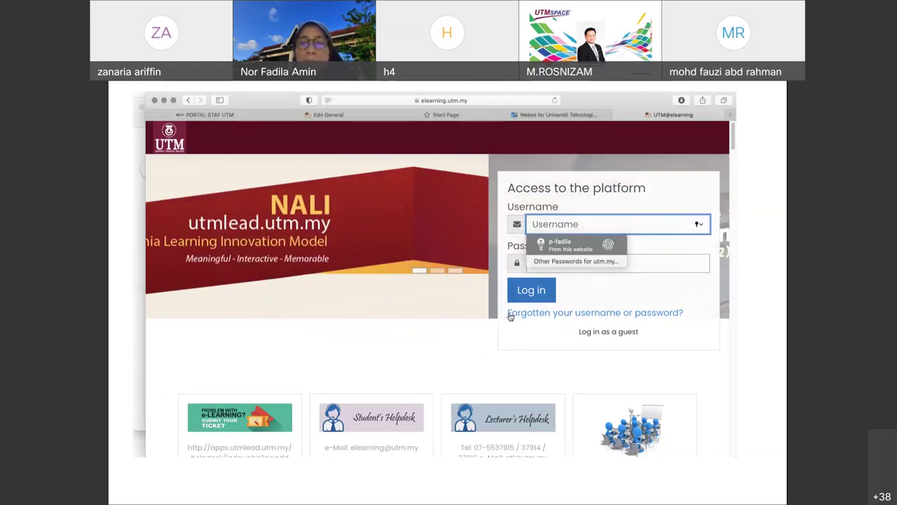
- Enter the lecturer's staff username and close the username suggestions list
text(p)
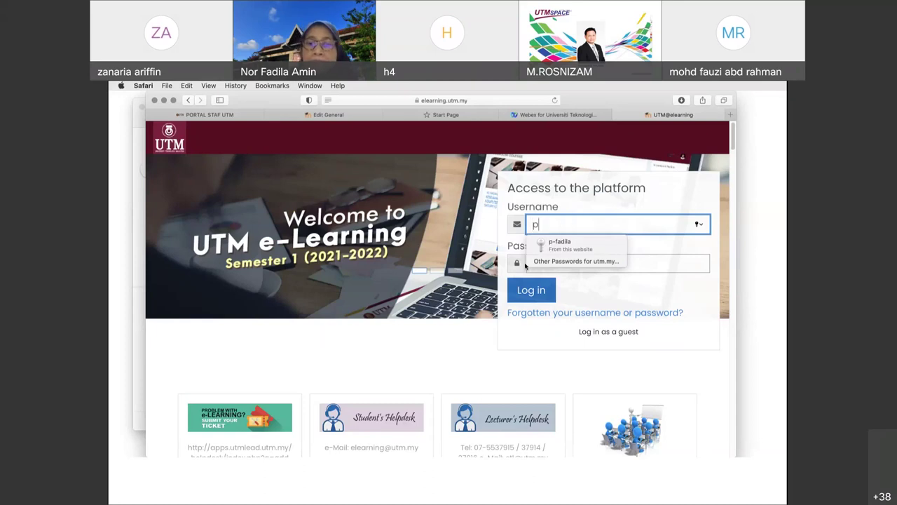
text(-fadila)
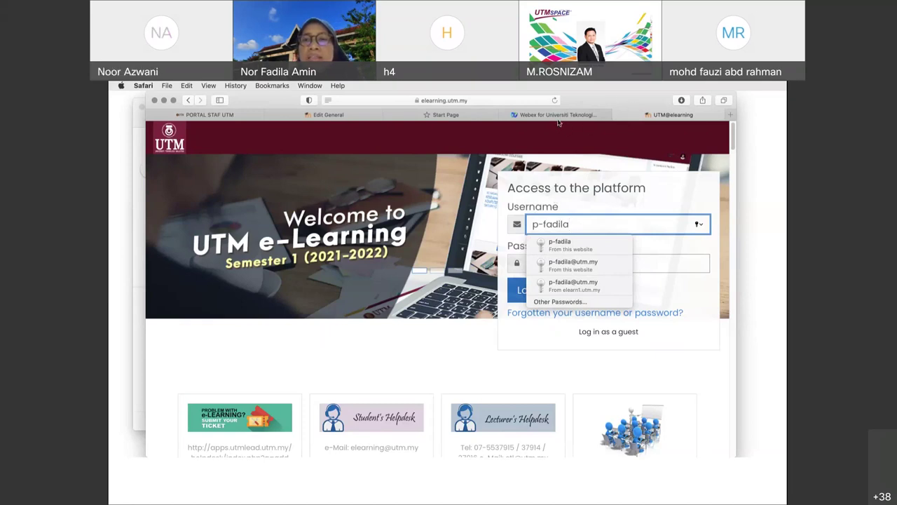
click(373, 344)
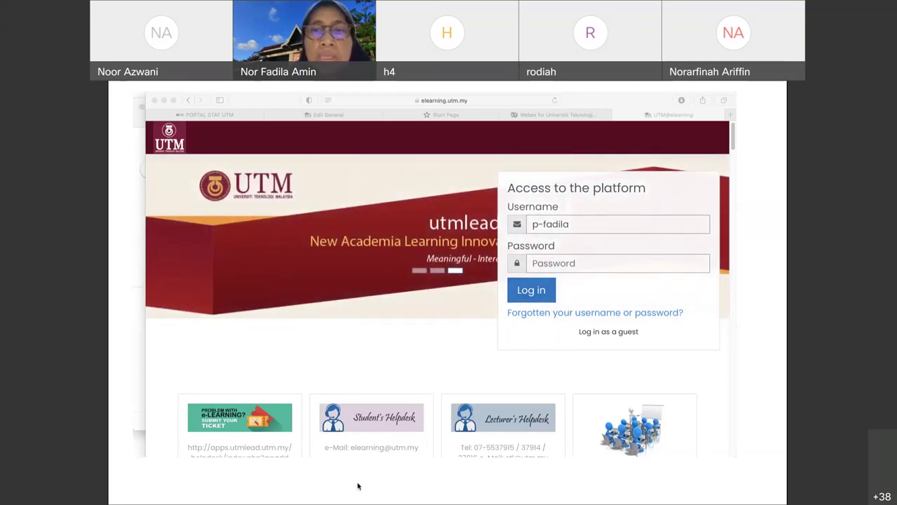
- Enter the account password and submit the first login attempt
click(547, 265)
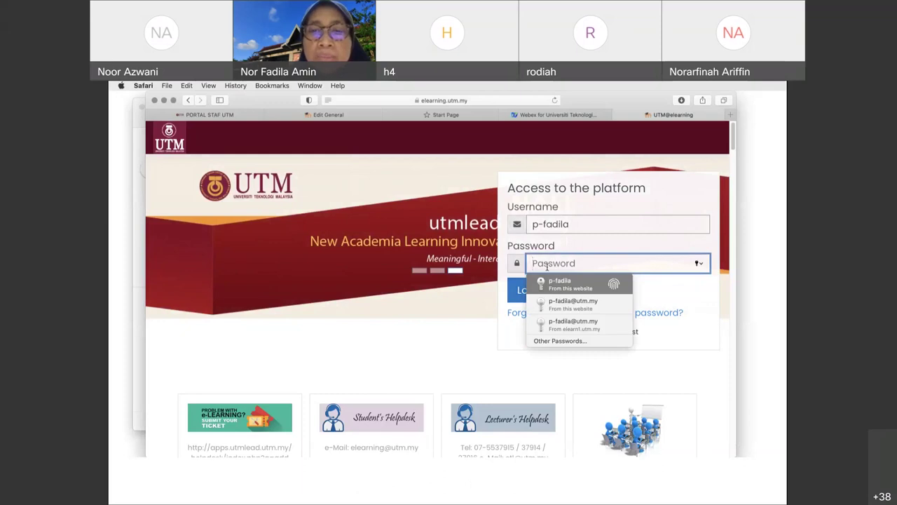
text(••••••••••)
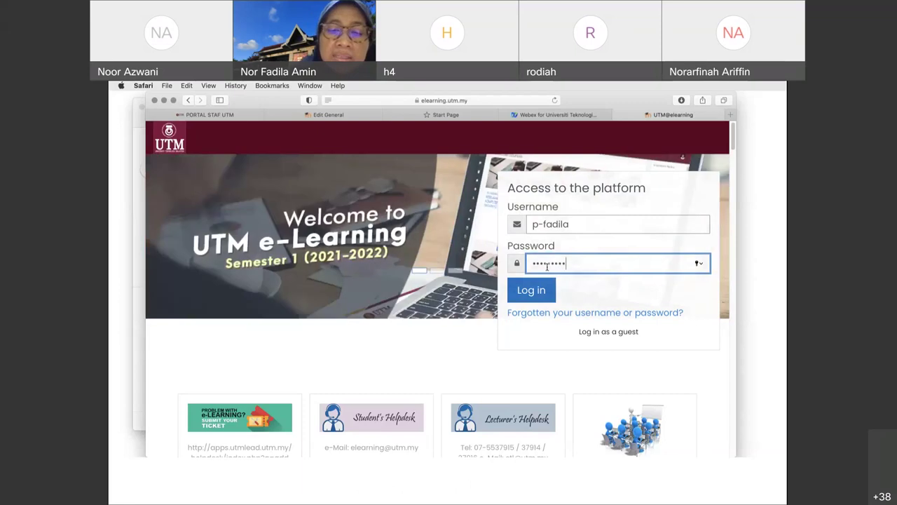
text(••)
click(544, 289)
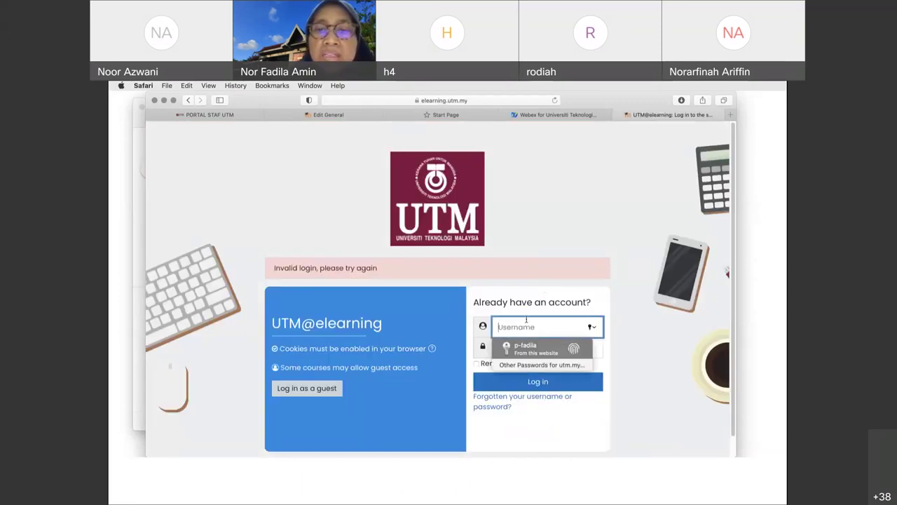
- After the invalid login, re-enter the username and password and log in to the Dashboard
text(p-fadi)
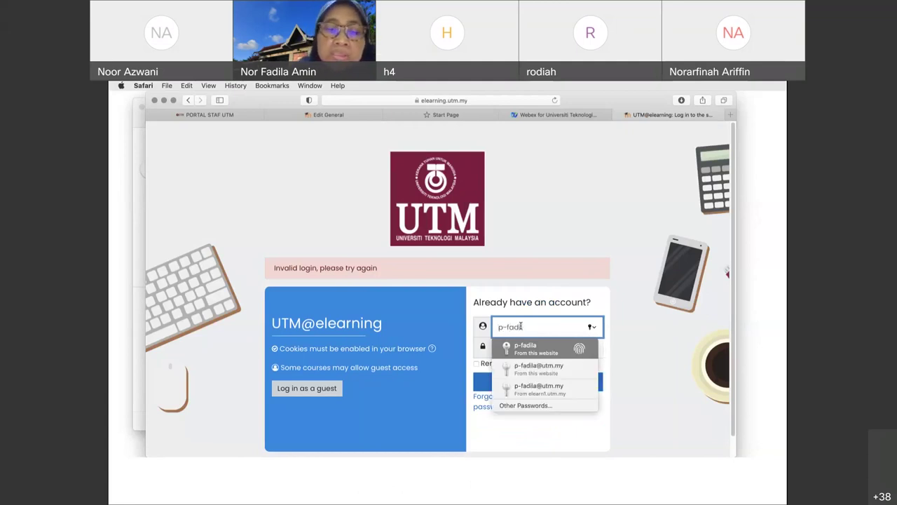
text(la)
key(Tab)
text(••••••)
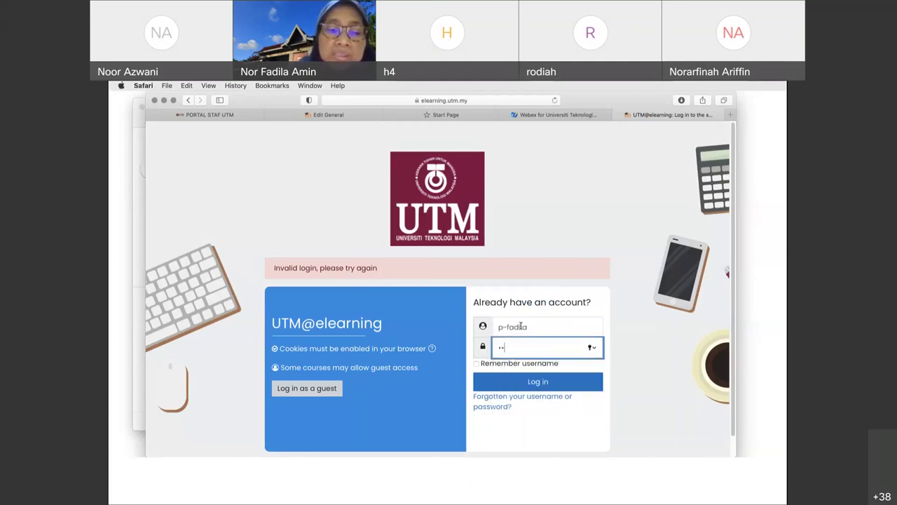
text(••)
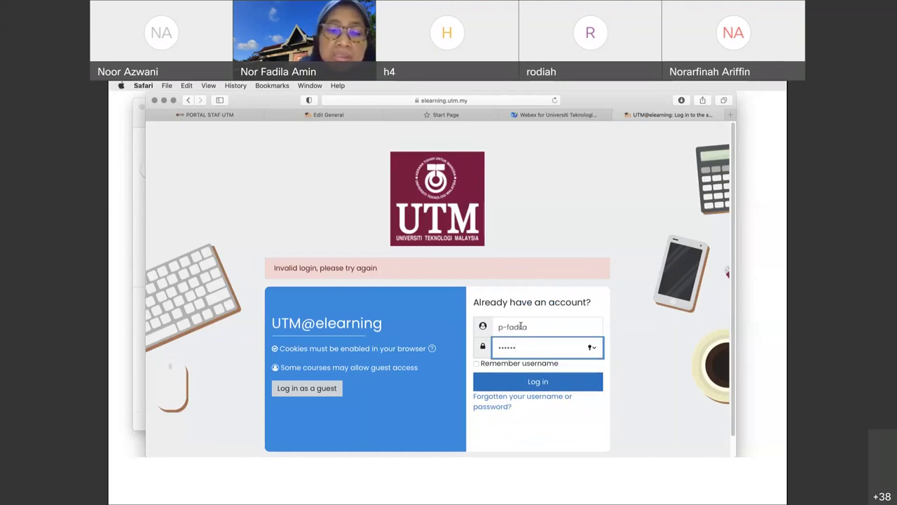
text(•)
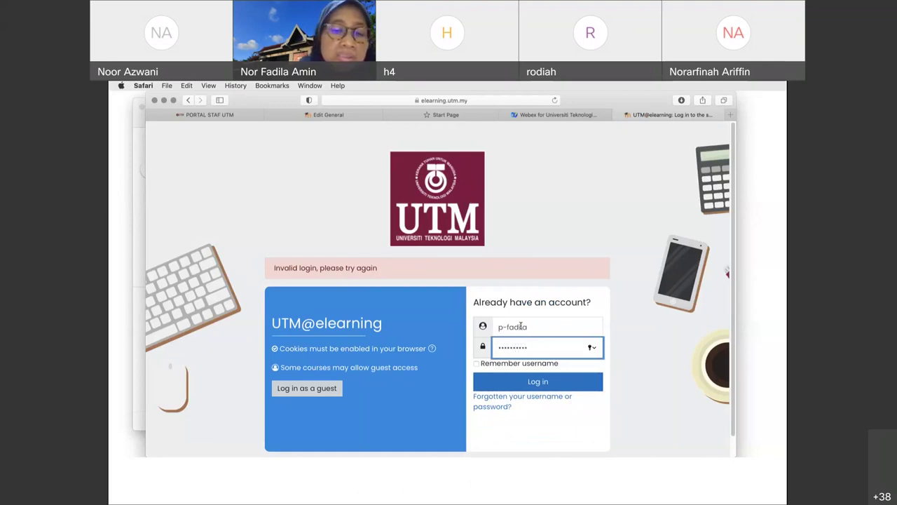
click(544, 381)
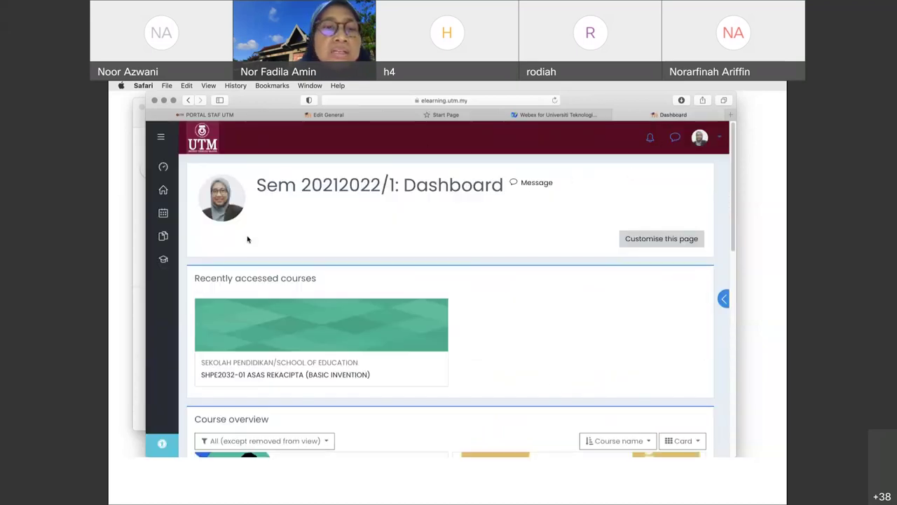
- Open SHPE2032-01 ASAS REKACIPTA (BASIC INVENTION) from Recently accessed courses and browse its sections
scroll(265, 297, down, 1)
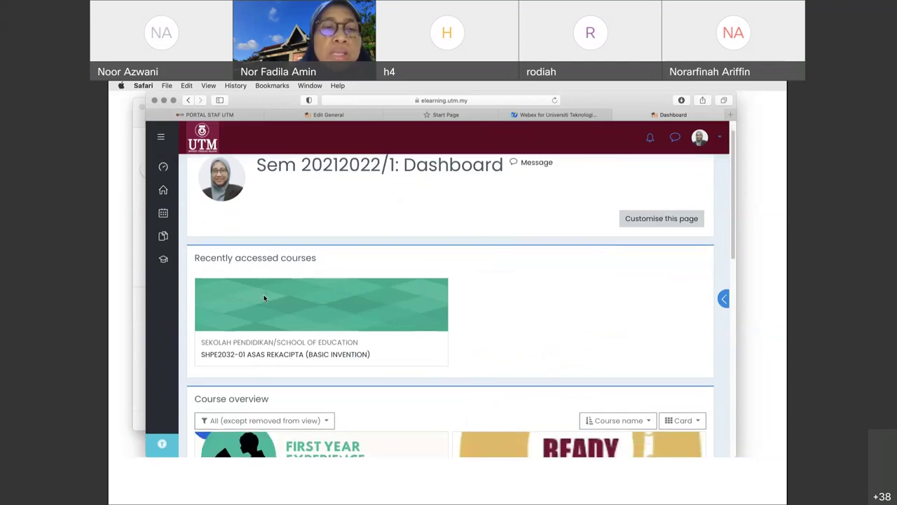
click(276, 358)
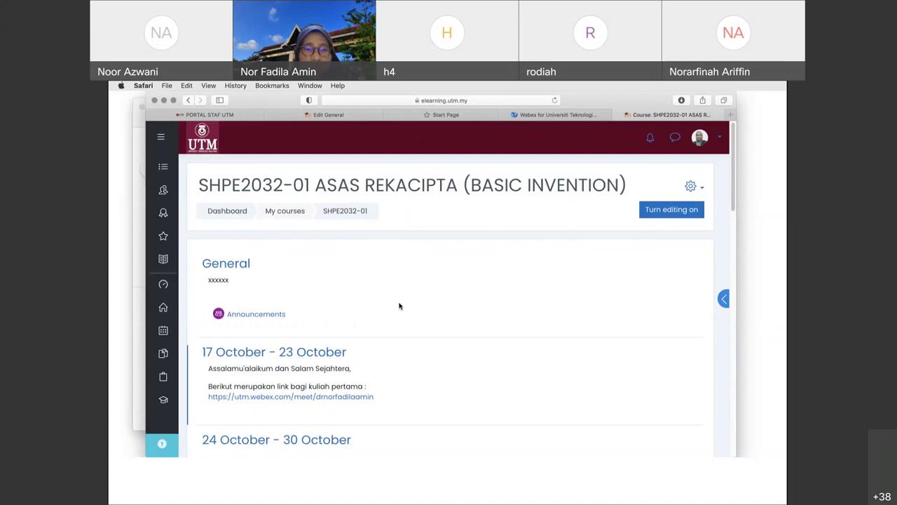
scroll(316, 406, down, 1)
scroll(317, 407, down, 3)
scroll(318, 408, up, 2)
scroll(318, 408, up, 1)
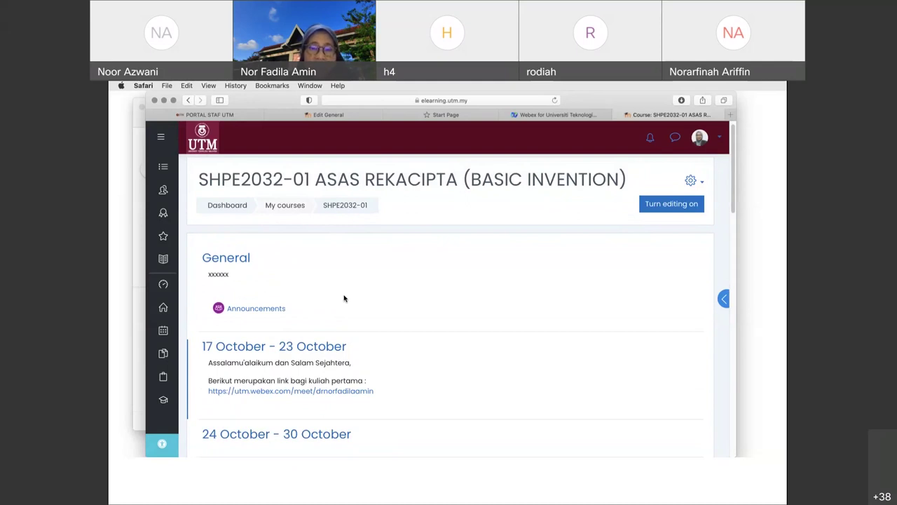
click(320, 494)
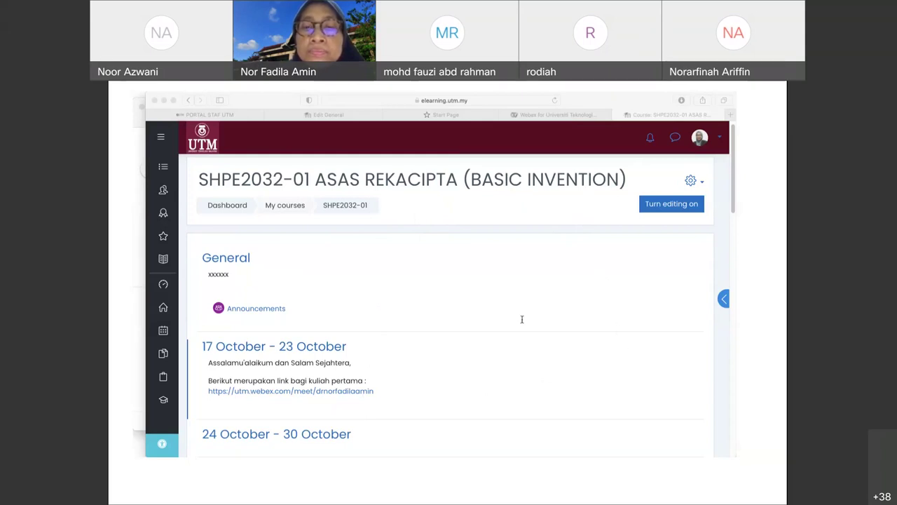
click(188, 362)
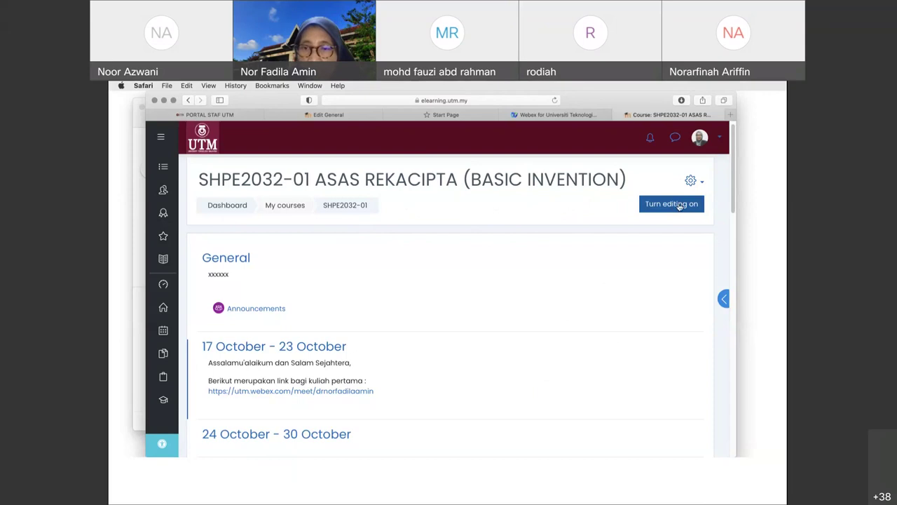
- Turn editing on for the SHPE2032-01 course page
click(678, 206)
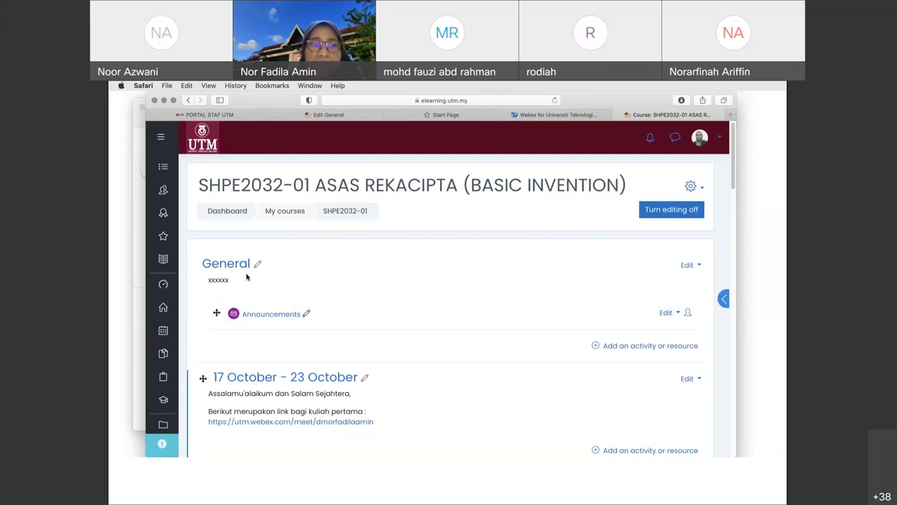
scroll(246, 278, down, 1)
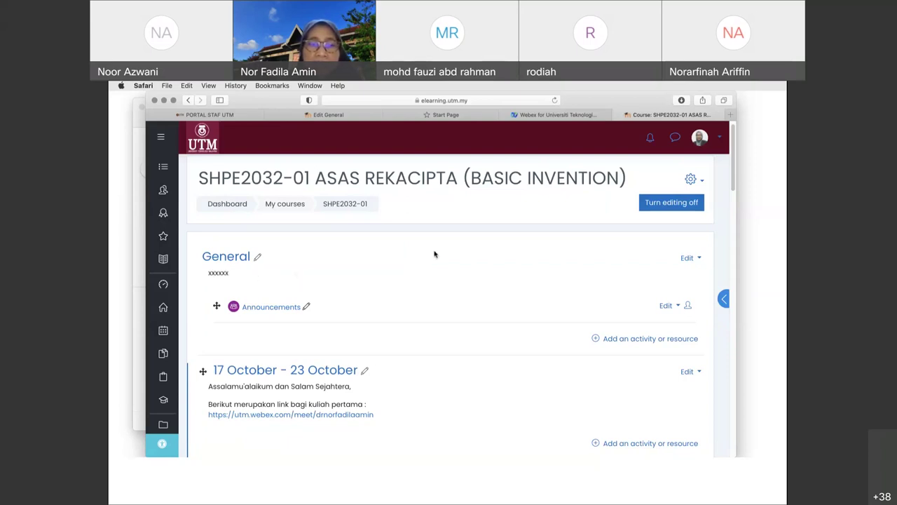
- Open the General section's Edit section form and delete the 'xxxxxx' placeholder from its summary
click(687, 258)
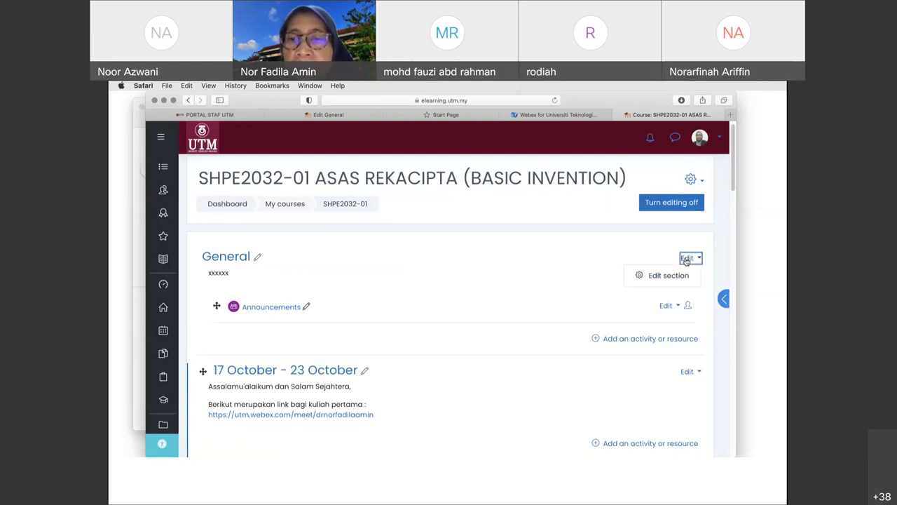
click(677, 277)
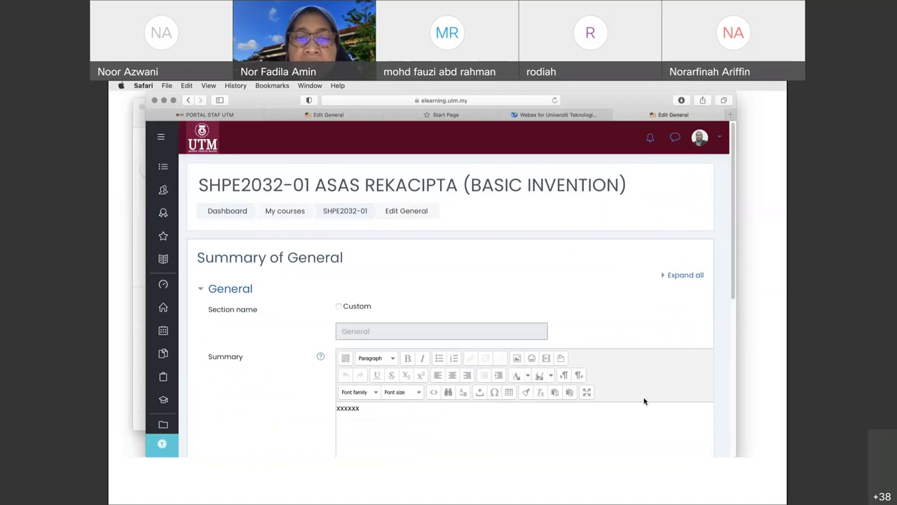
scroll(644, 398, down, 3)
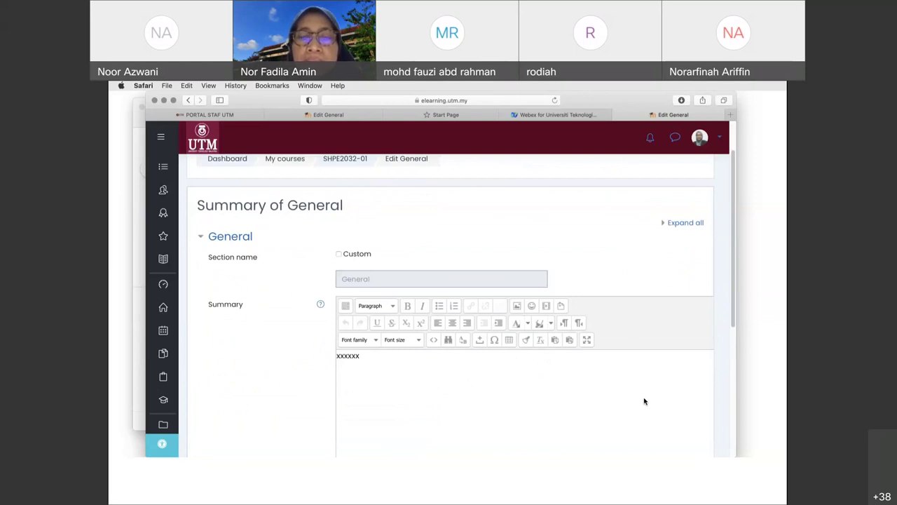
drag(365, 357, 326, 355)
key(BackSpace)
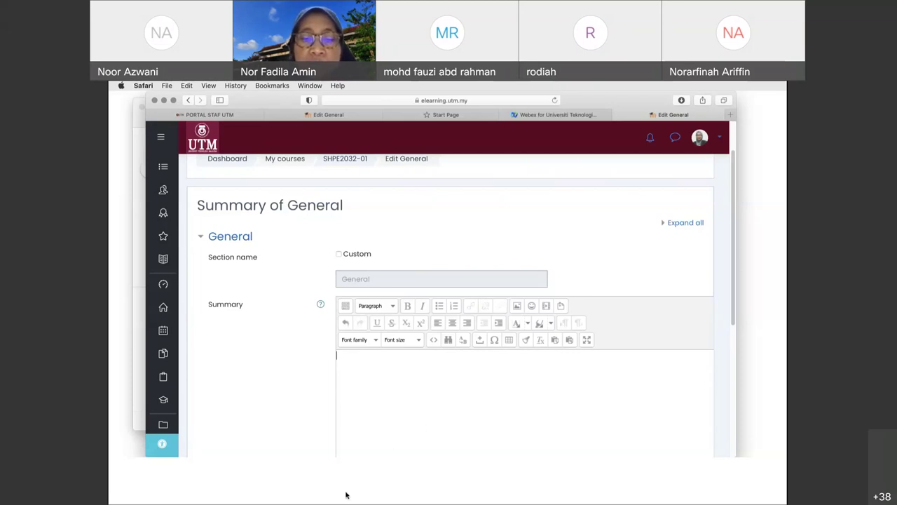
click(441, 491)
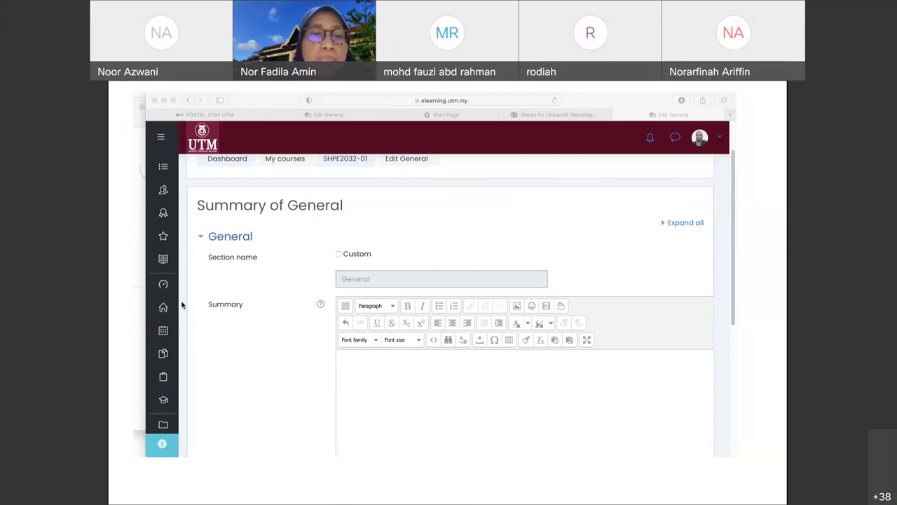
- Paste the Malay course description into the General section's summary
click(346, 355)
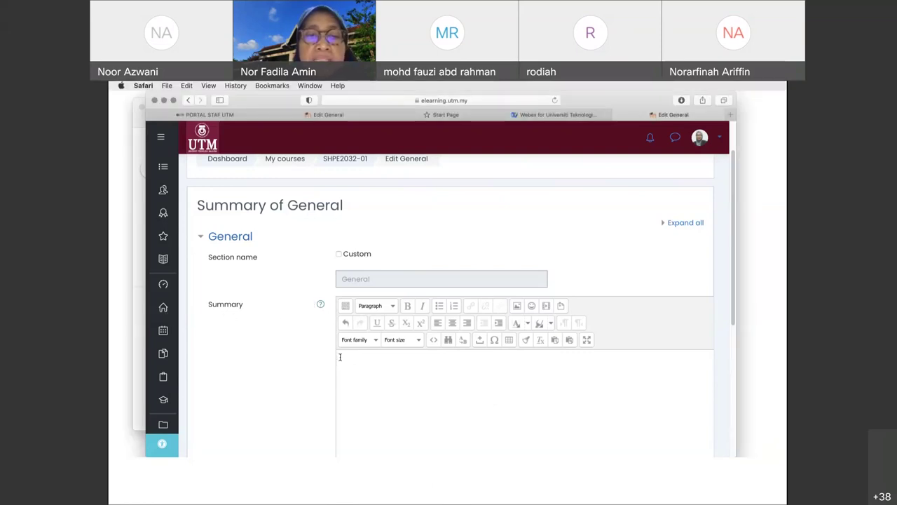
right_click(339, 357)
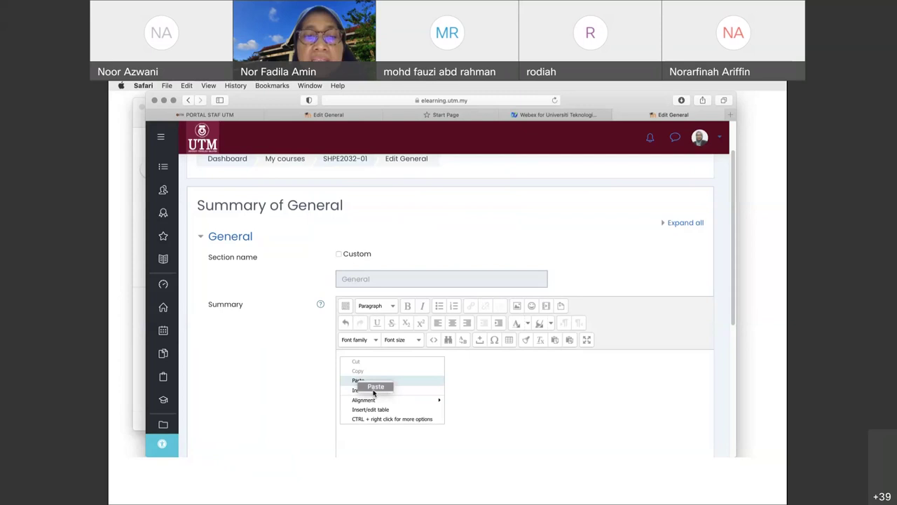
click(373, 386)
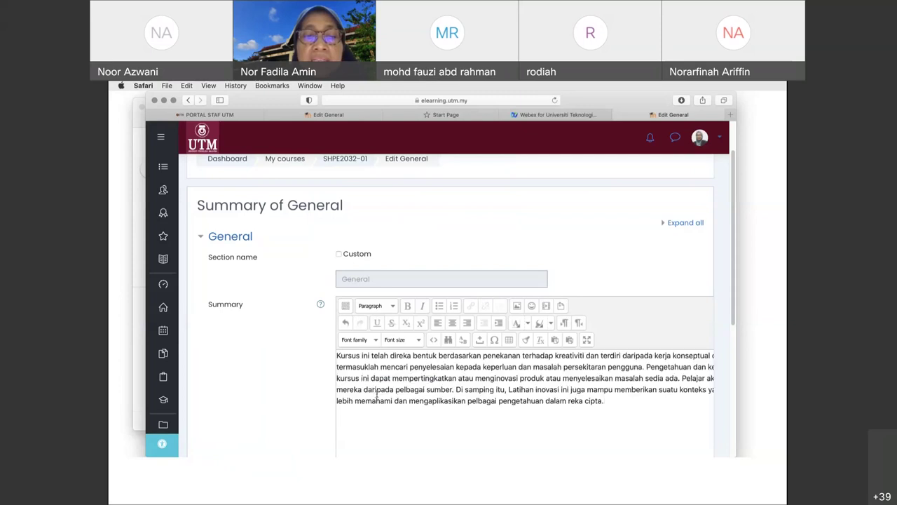
scroll(610, 430, right, 5)
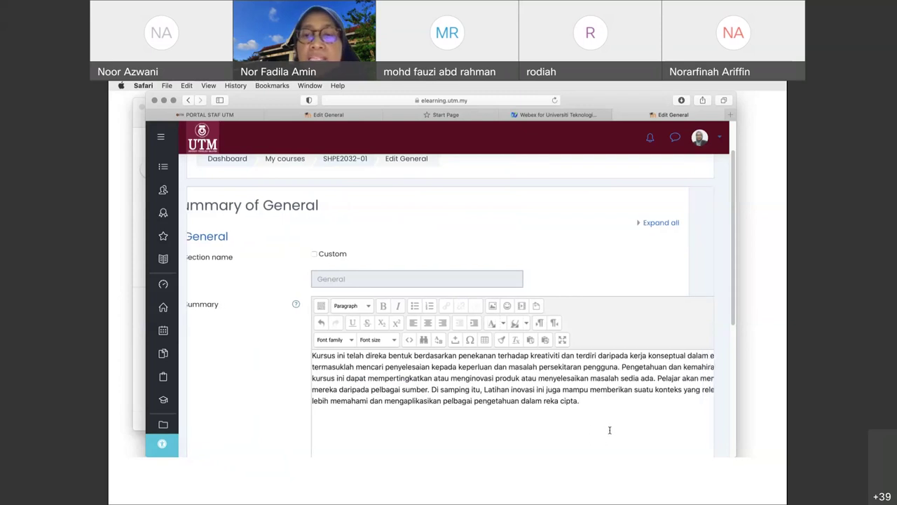
- Return to the Edit General tab and widen the Safari window to show full lines
key(super+shift+backslash)
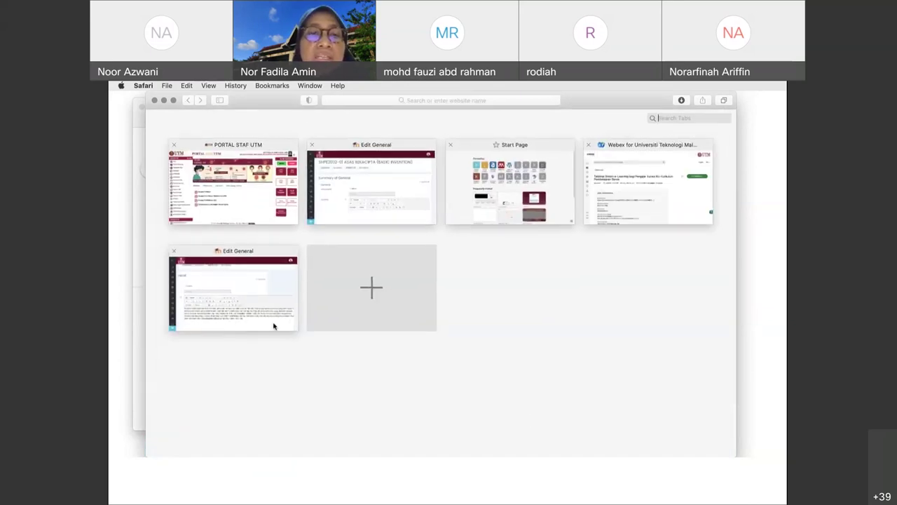
click(274, 324)
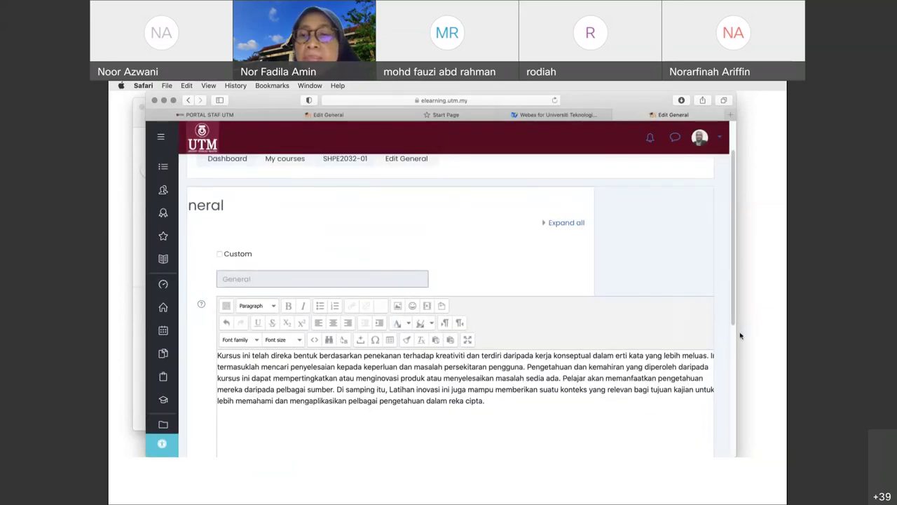
drag(739, 335, 762, 334)
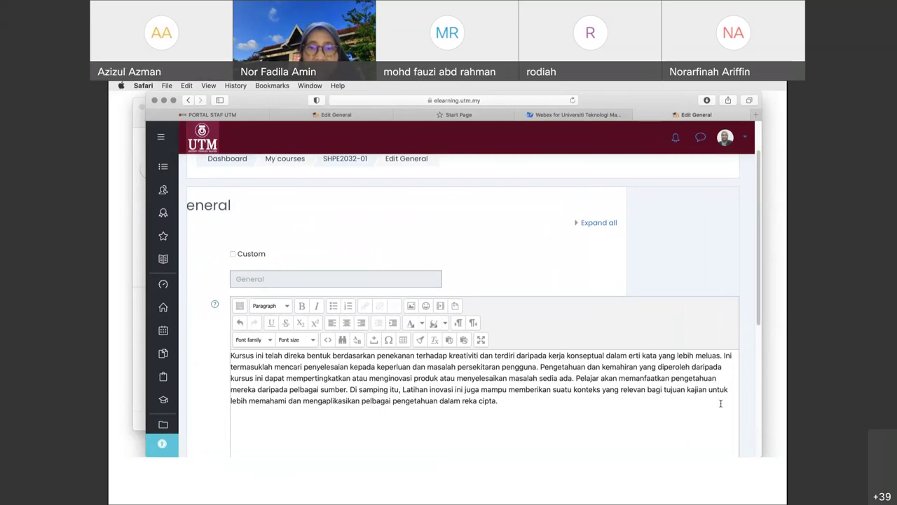
scroll(528, 378, down, 5)
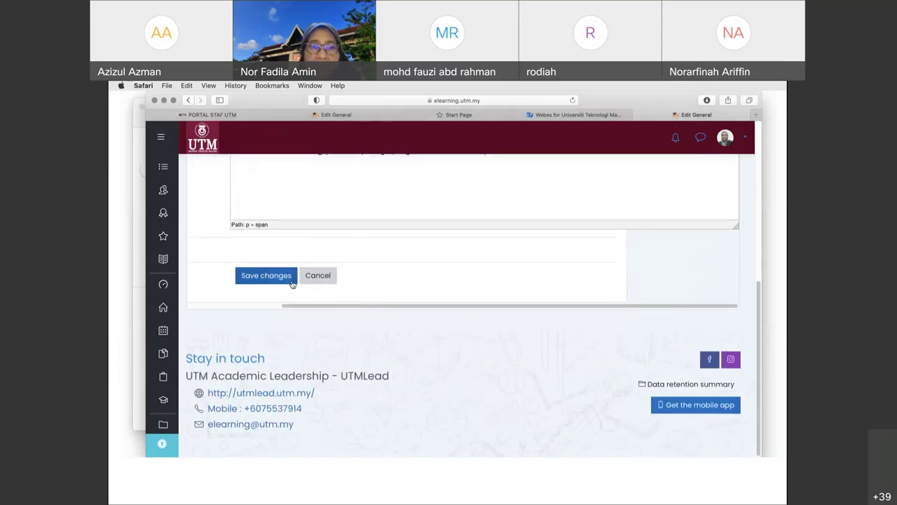
- Save the General summary changes and return to the top of the course page
click(274, 275)
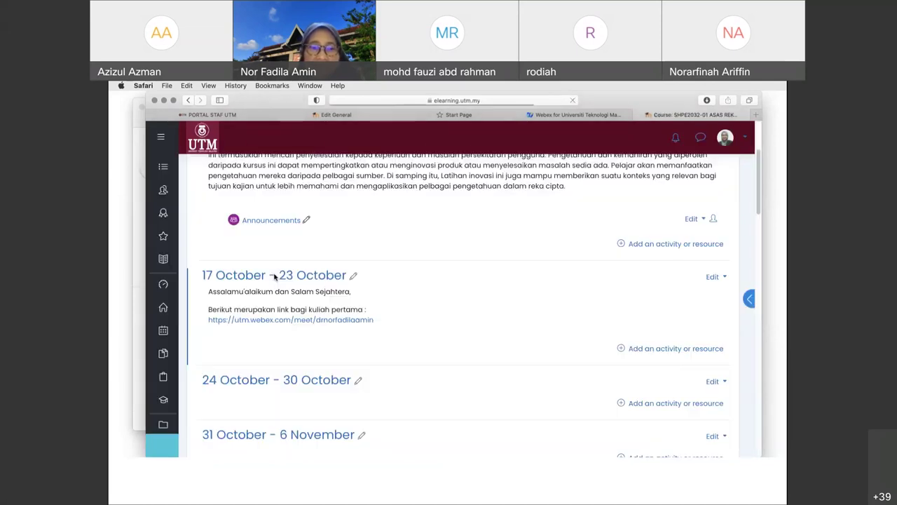
scroll(361, 269, up, 3)
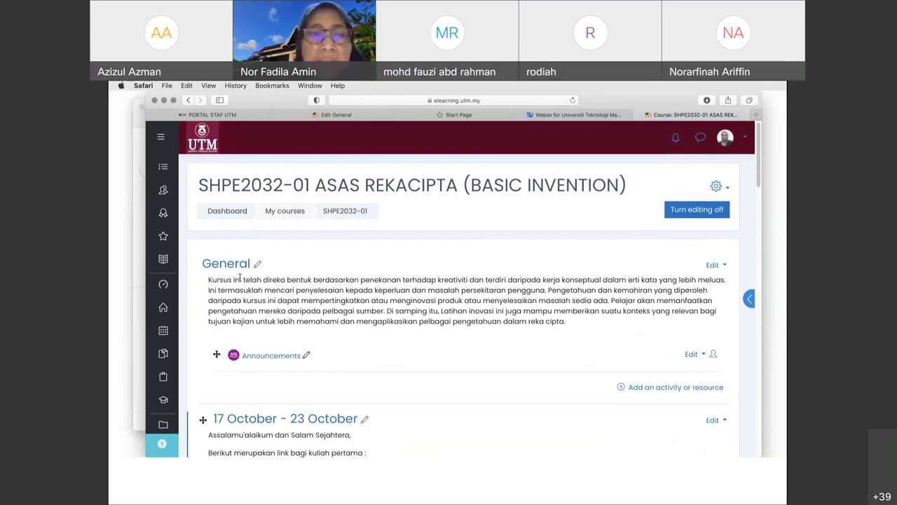
- Reopen the General section's edit form, toggle the editor toolbar twice, then open the user menu
click(725, 267)
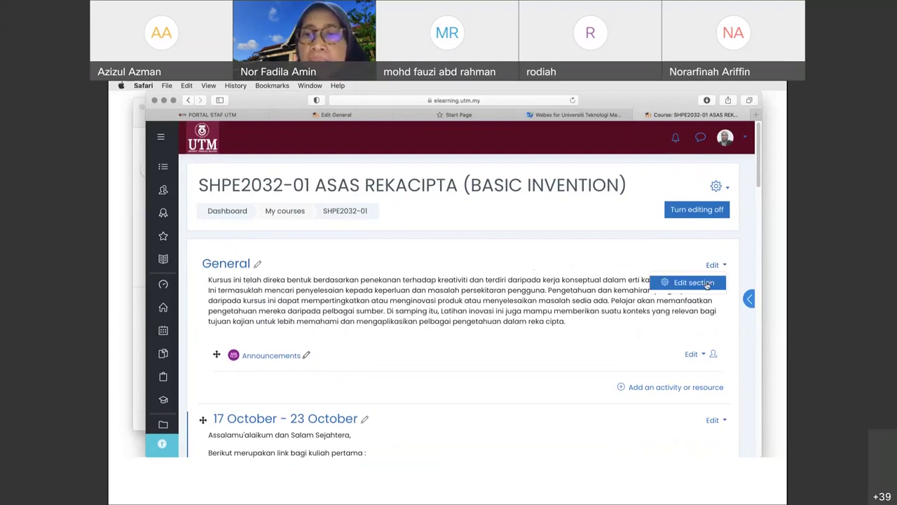
click(707, 283)
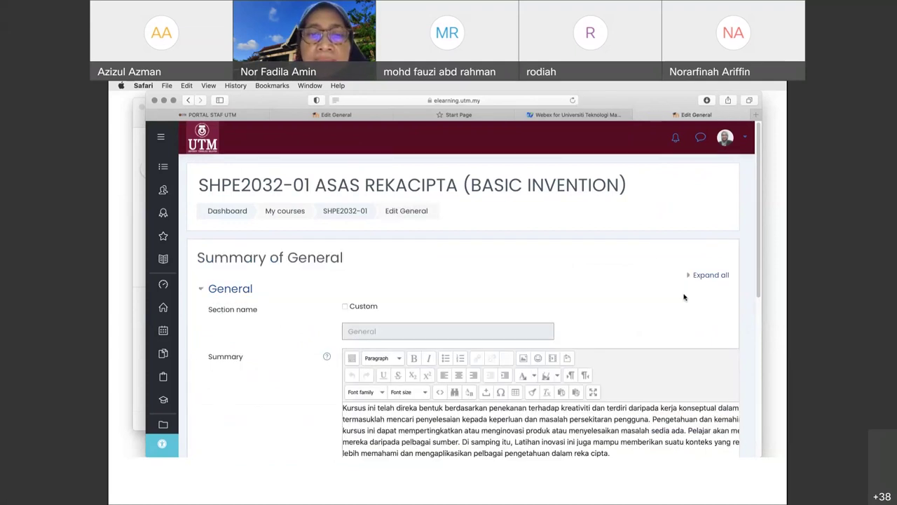
scroll(683, 295, down, 5)
scroll(683, 294, up, 1)
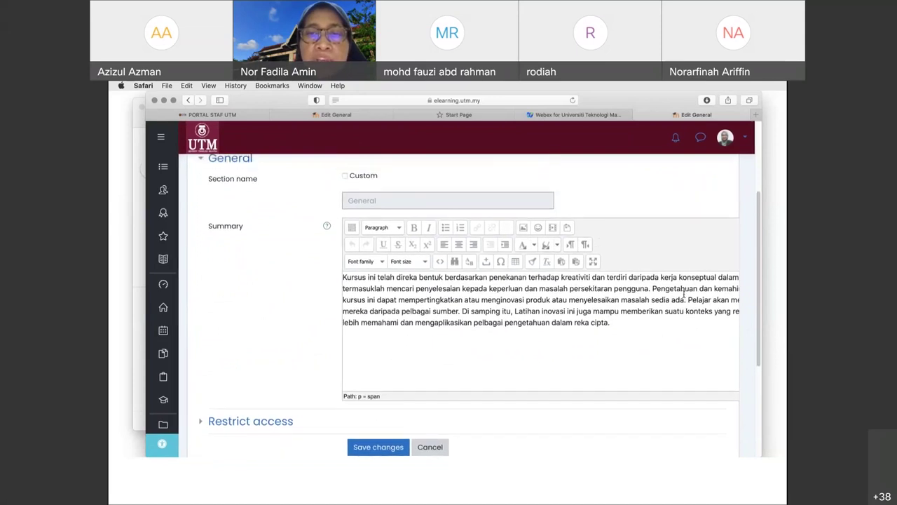
scroll(684, 294, up, 1)
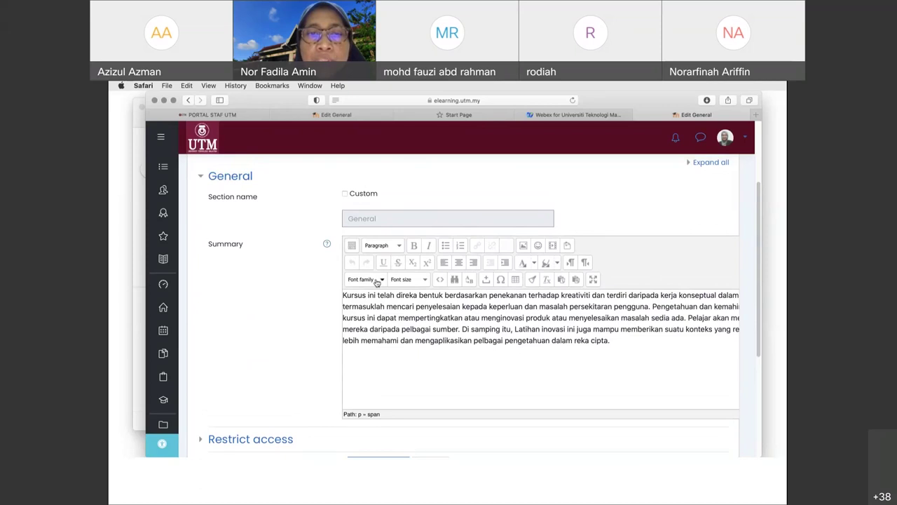
click(352, 245)
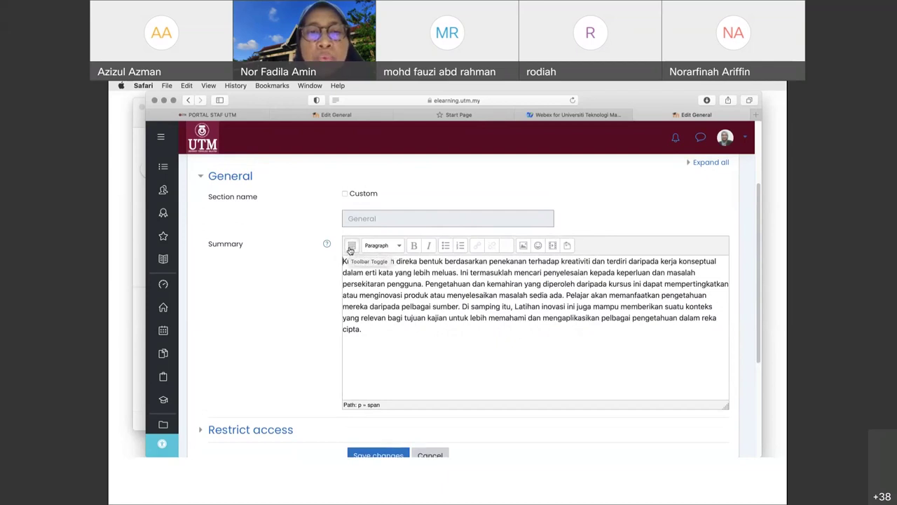
click(352, 247)
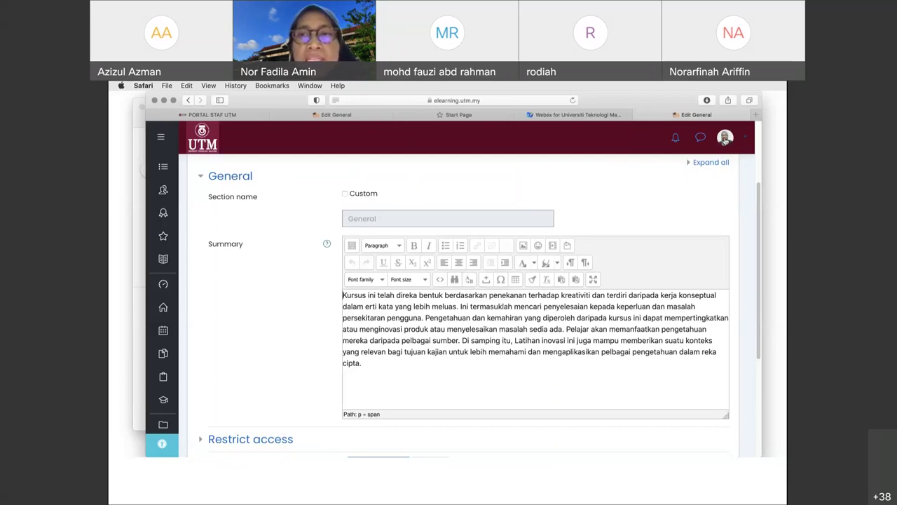
click(725, 138)
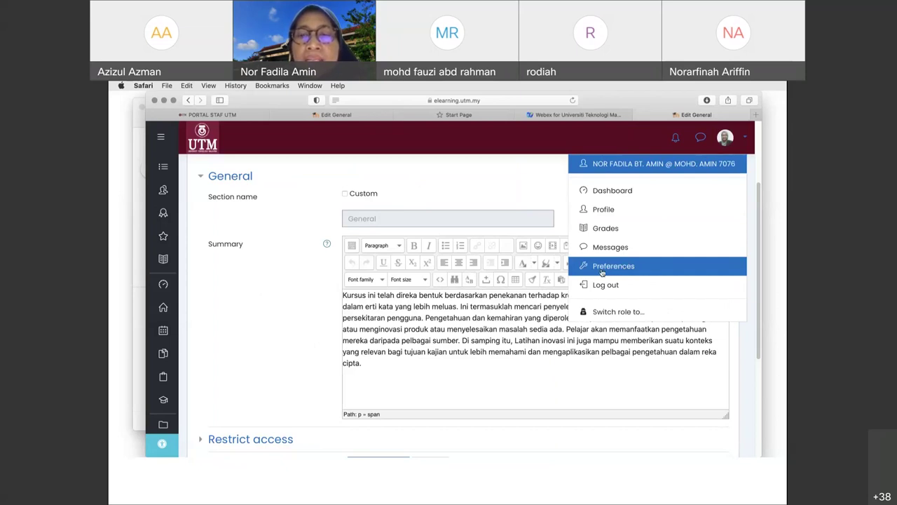
- Keep TinyMCE HTML editor as the text editor in Editor preferences and save it
click(602, 272)
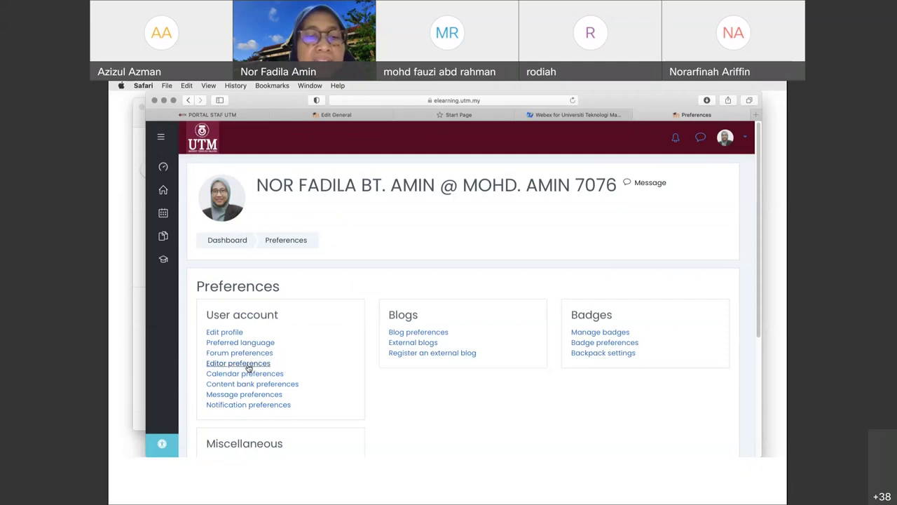
click(247, 364)
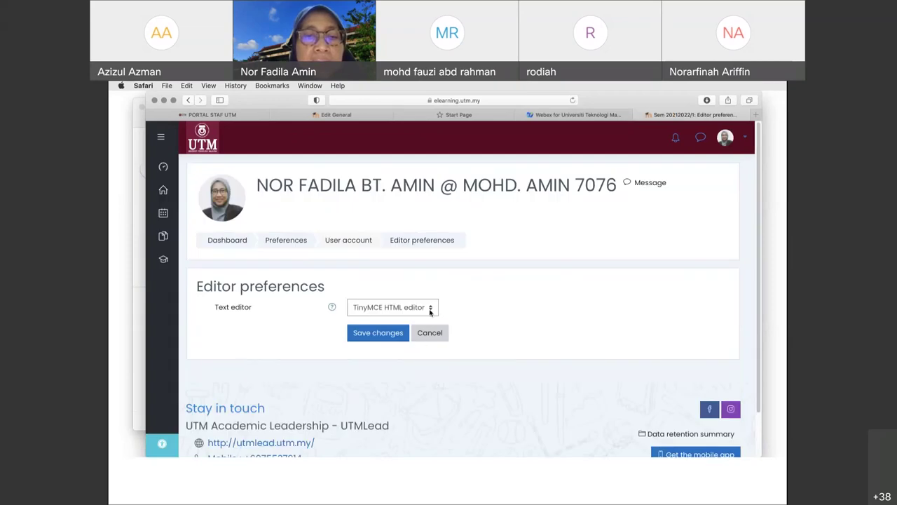
click(430, 310)
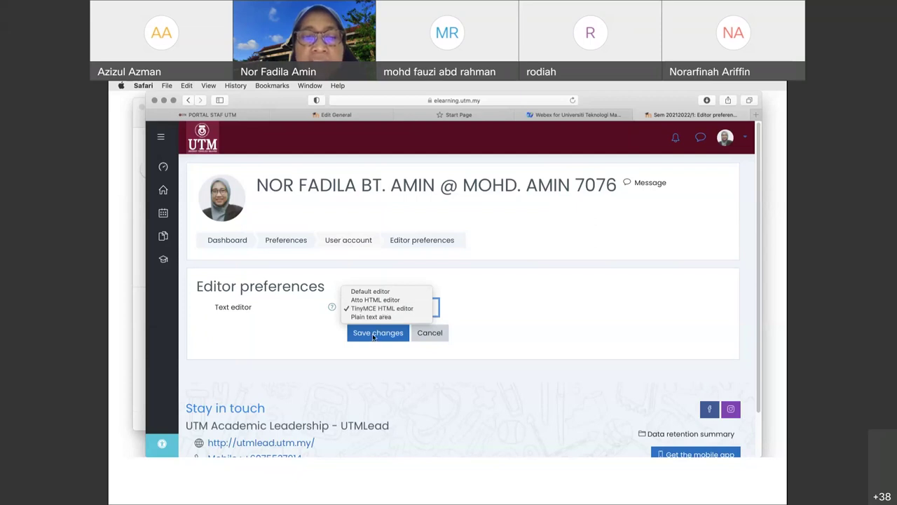
click(373, 337)
click(372, 336)
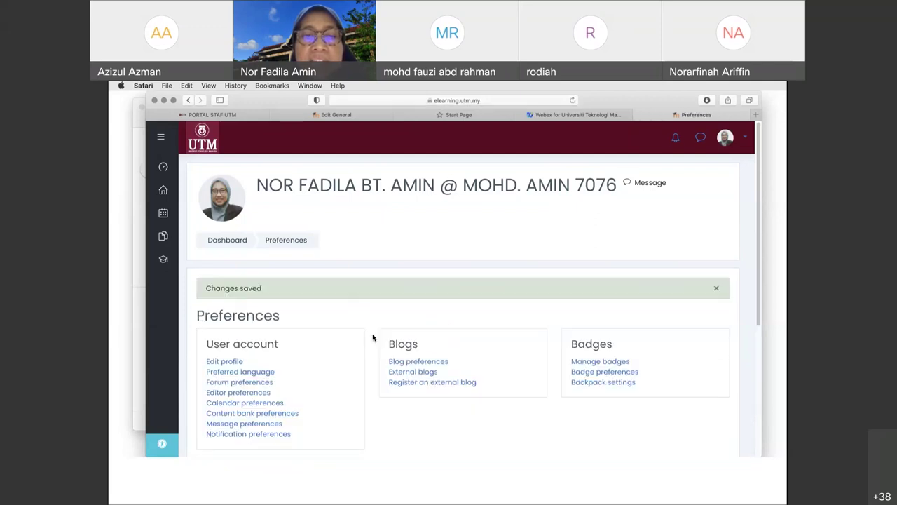
- Return to the SHPE2032-01 course page and open the General section's edit form
mouse_move(159, 258)
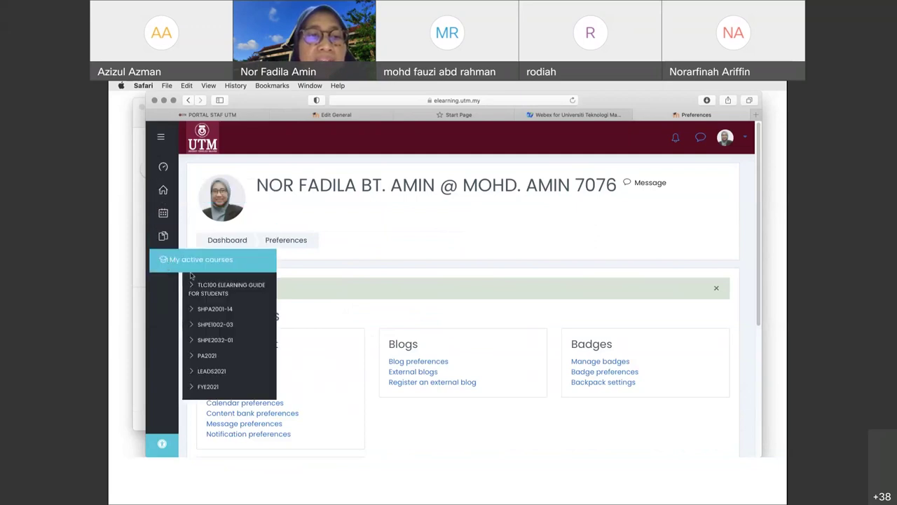
click(219, 340)
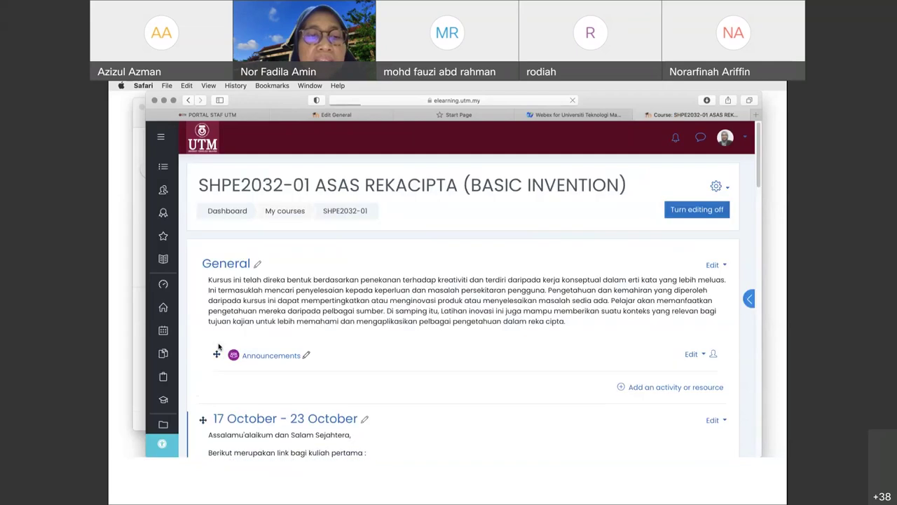
scroll(441, 368, down, 1)
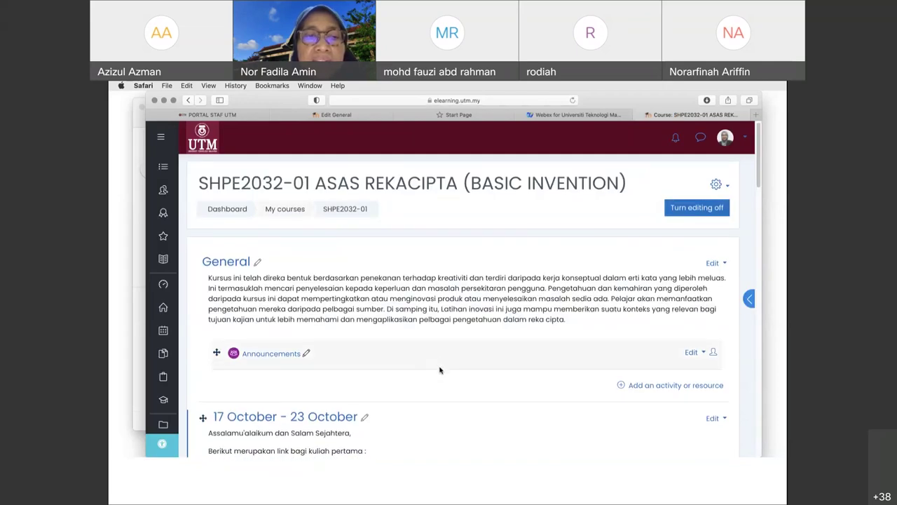
click(725, 265)
click(705, 282)
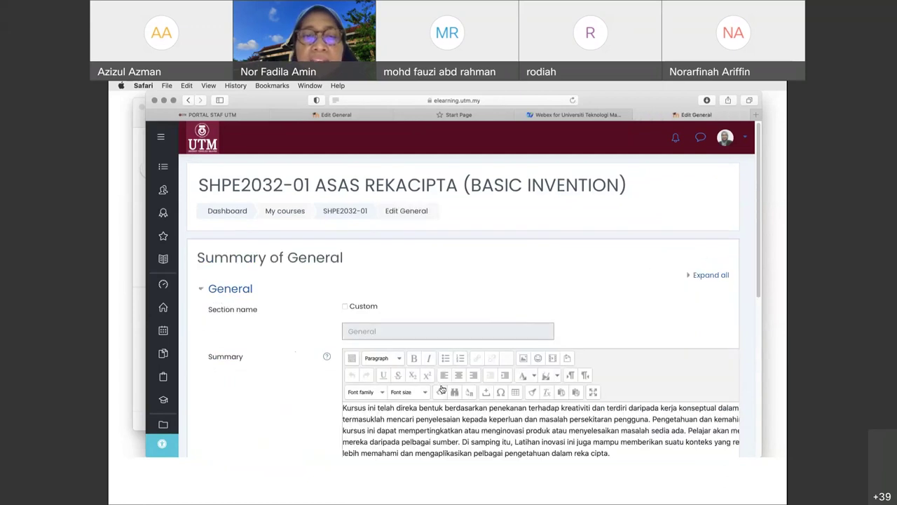
- Apply a different font family to the General summary paragraph and add blank lines above it
scroll(442, 387, down, 1)
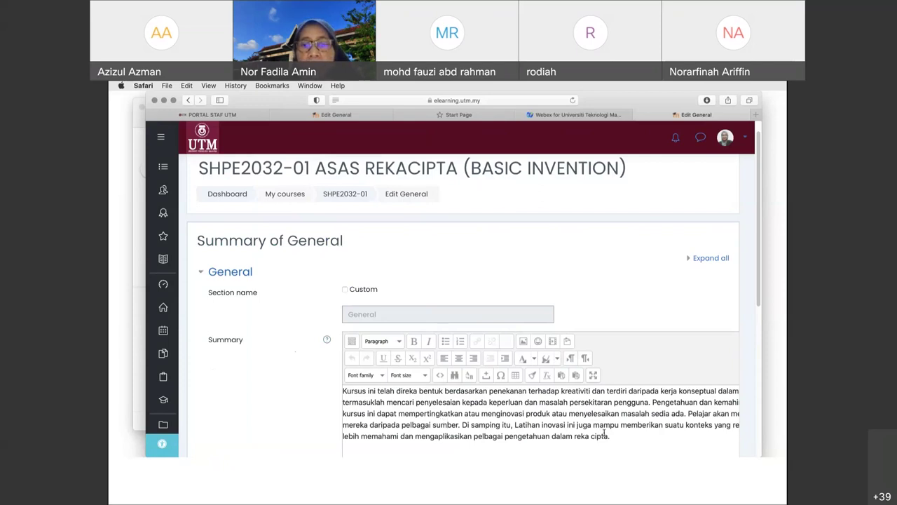
drag(609, 436, 343, 392)
click(343, 393)
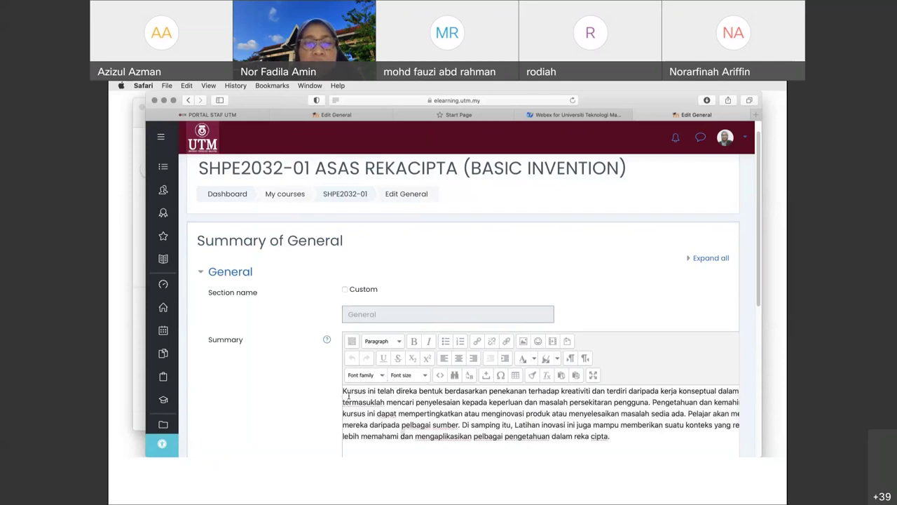
drag(343, 391, 609, 436)
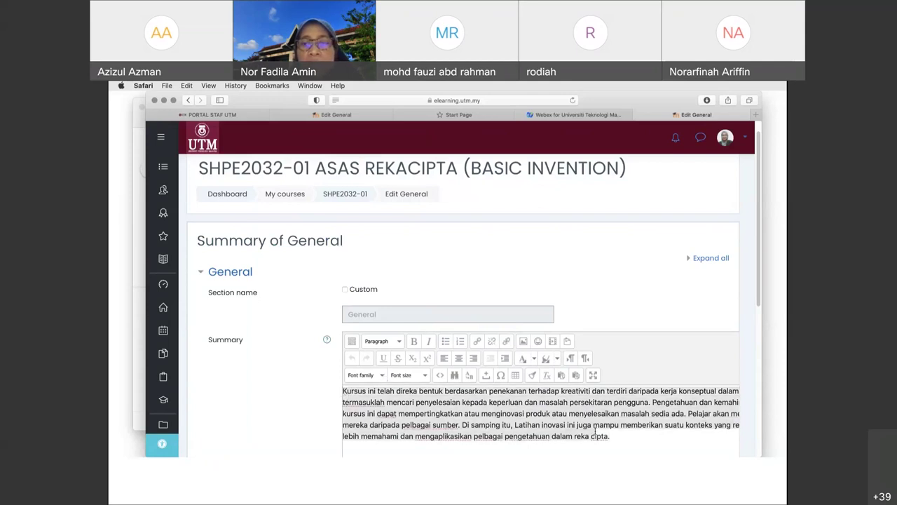
click(382, 376)
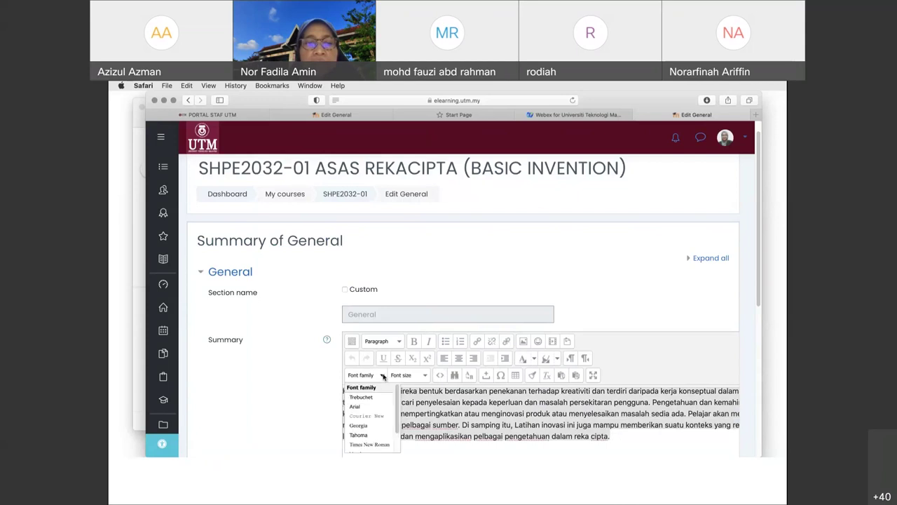
scroll(363, 411, down, 2)
scroll(363, 411, down, 3)
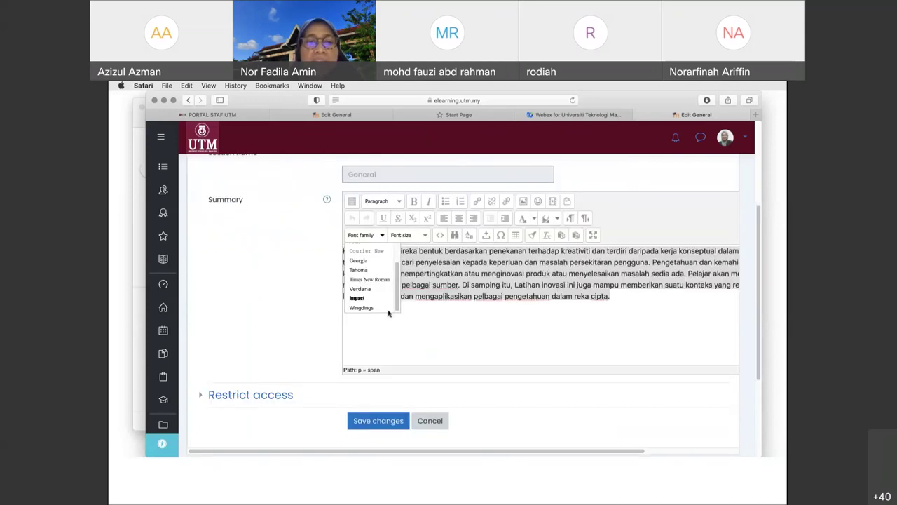
click(360, 271)
scroll(600, 323, up, 1)
scroll(599, 324, up, 3)
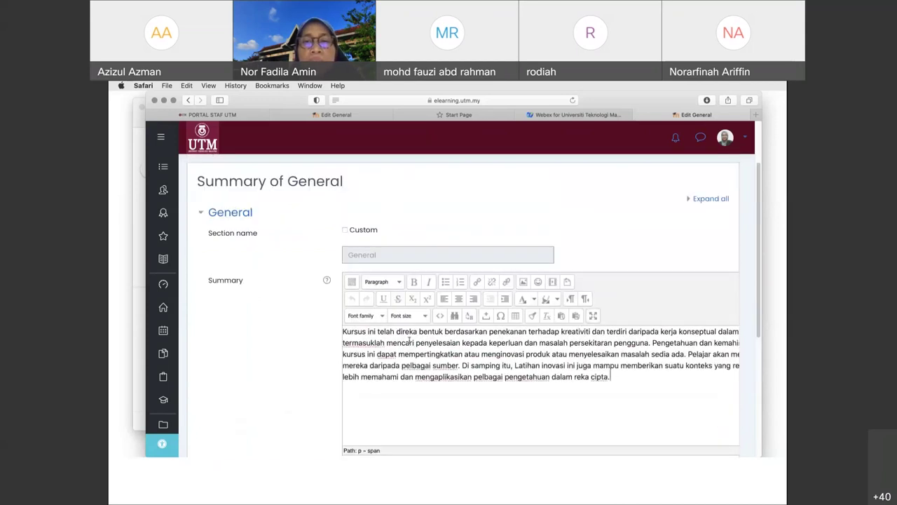
click(343, 331)
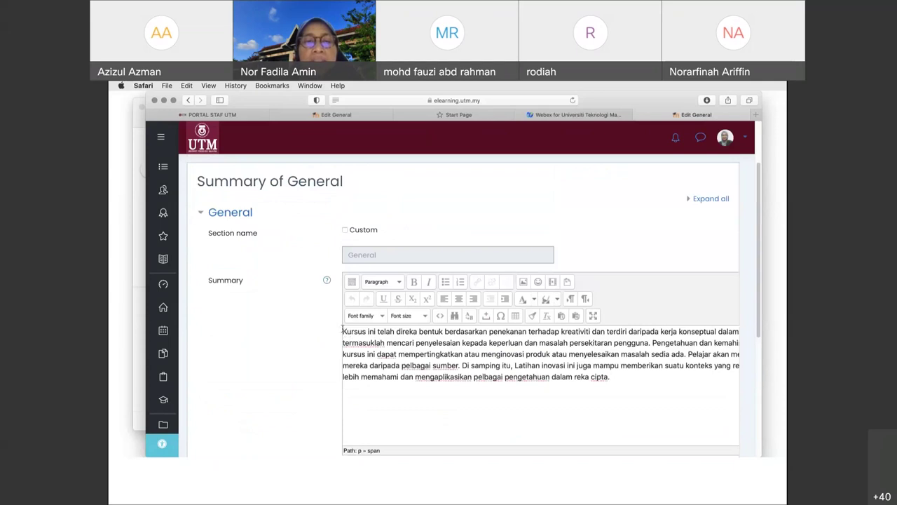
key(Return)
key(Return)
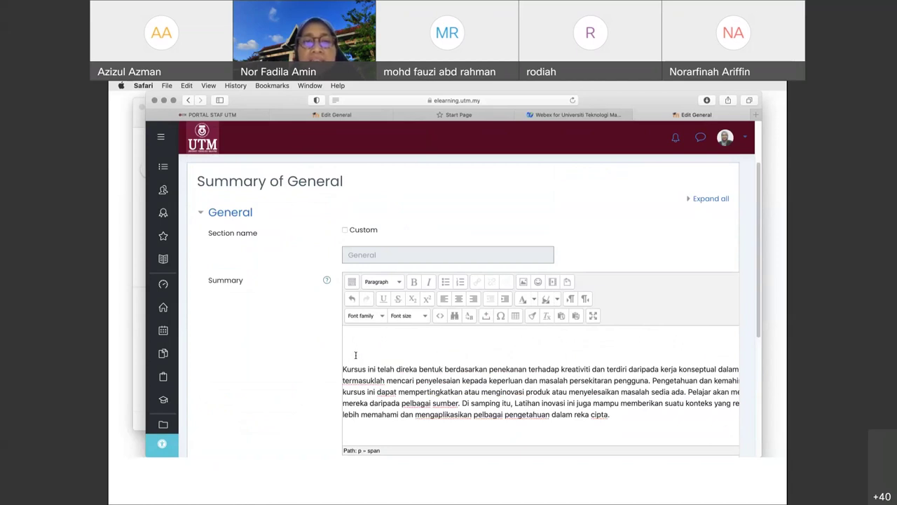
- Search Google Images for 'invention' in a new tab
click(755, 116)
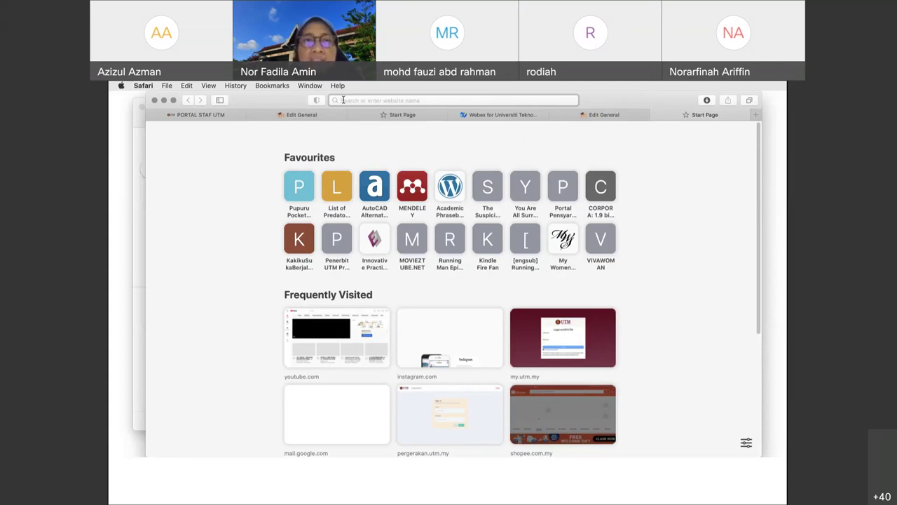
text(inve)
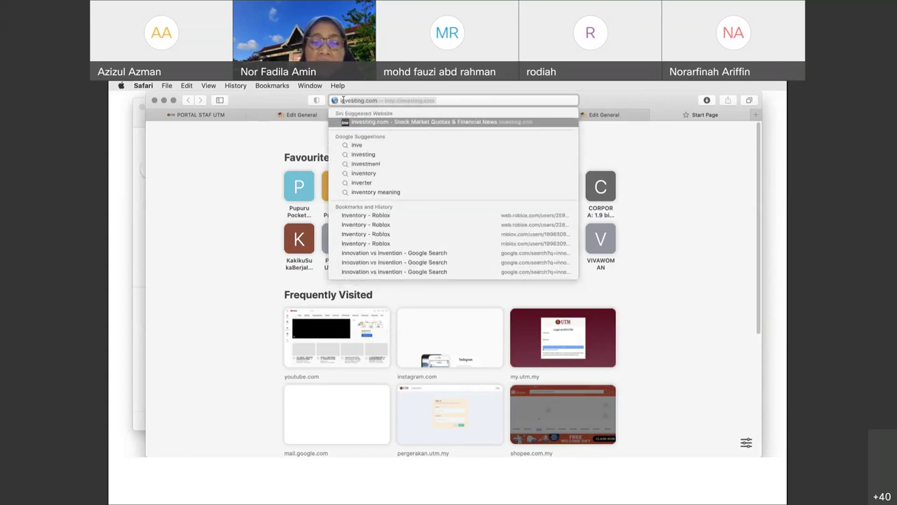
text(ntion)
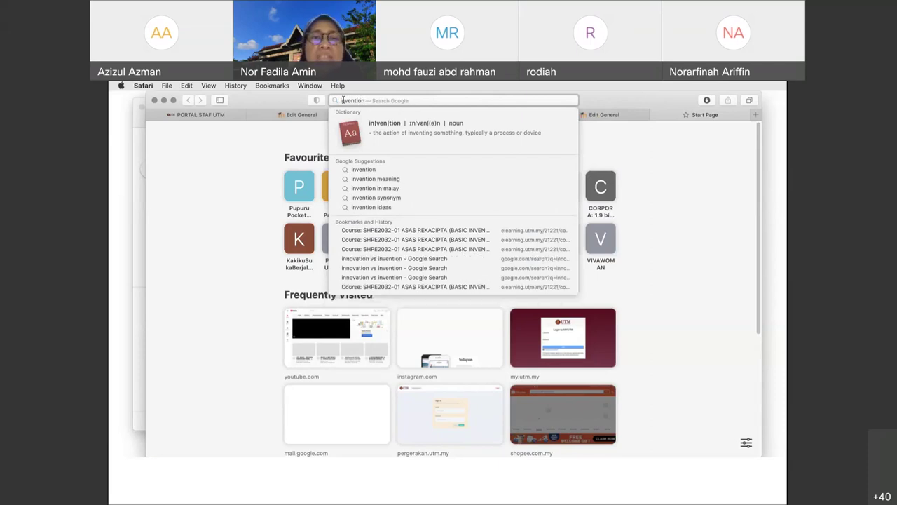
key(Return)
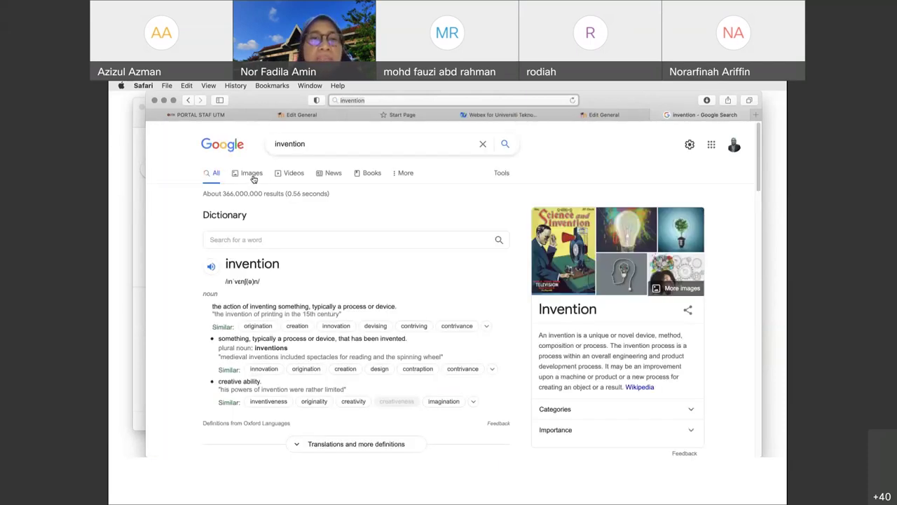
click(253, 178)
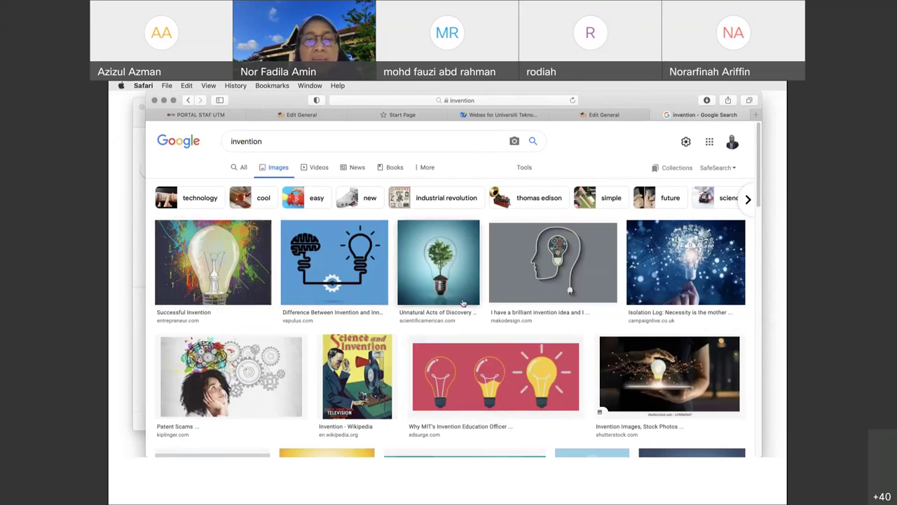
scroll(463, 303, down, 5)
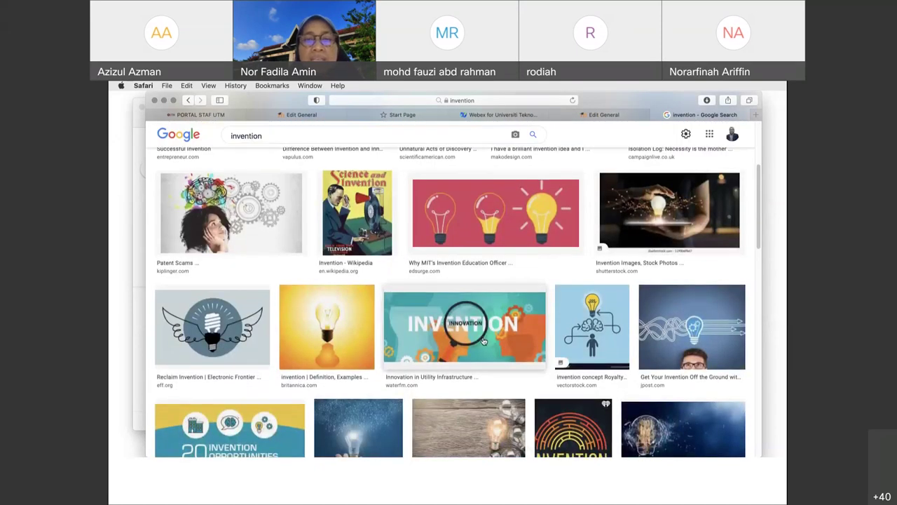
scroll(482, 339, down, 4)
scroll(482, 339, down, 6)
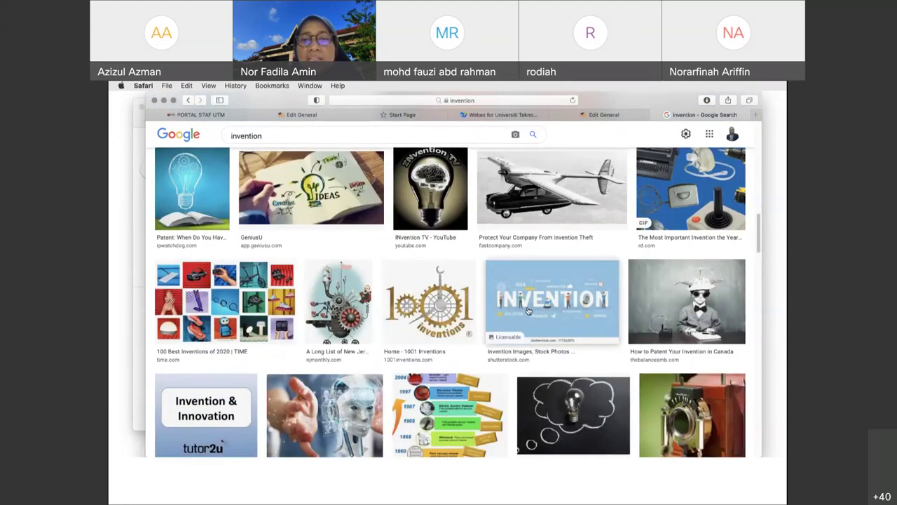
scroll(527, 310, up, 10)
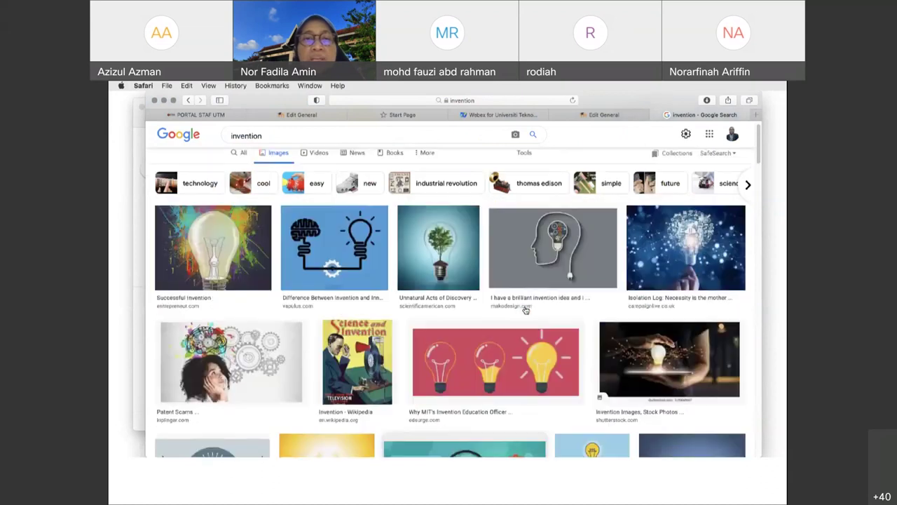
scroll(526, 310, up, 1)
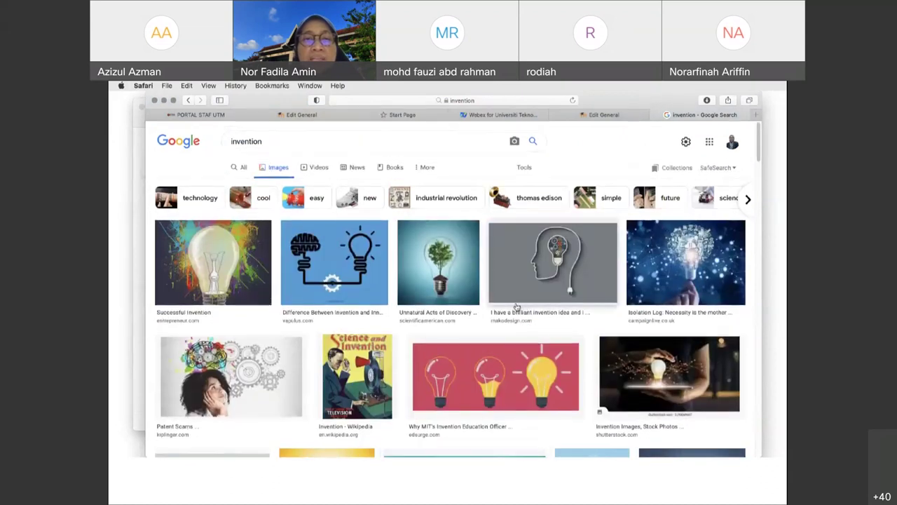
- Save the head-with-lightbulb image to the Desktop as 'invention'
right_click(336, 267)
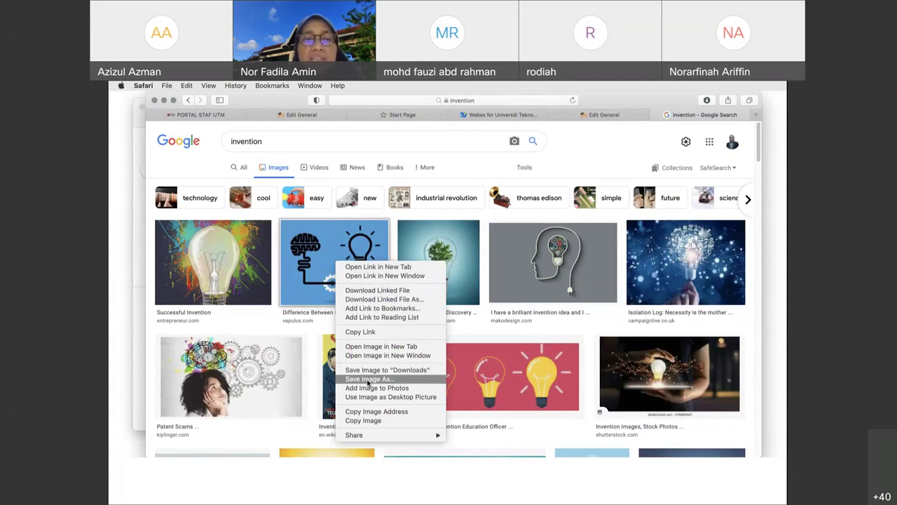
click(563, 275)
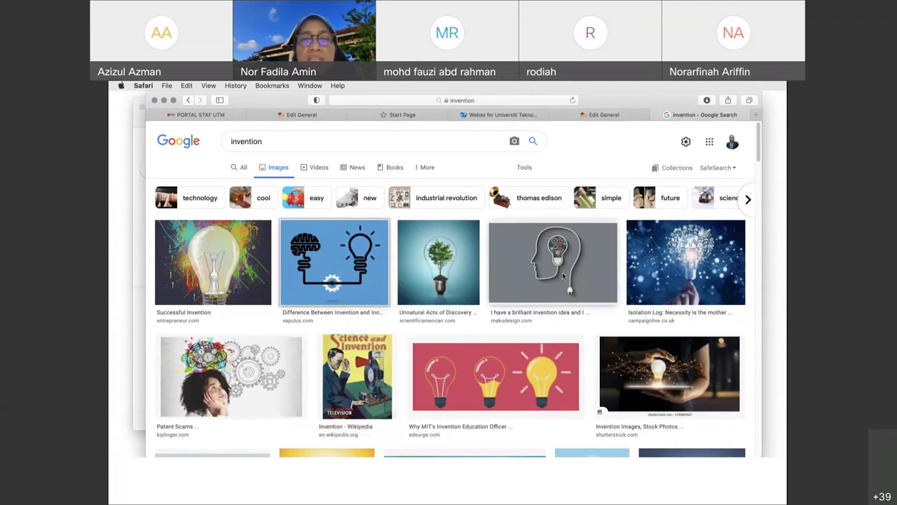
right_click(563, 276)
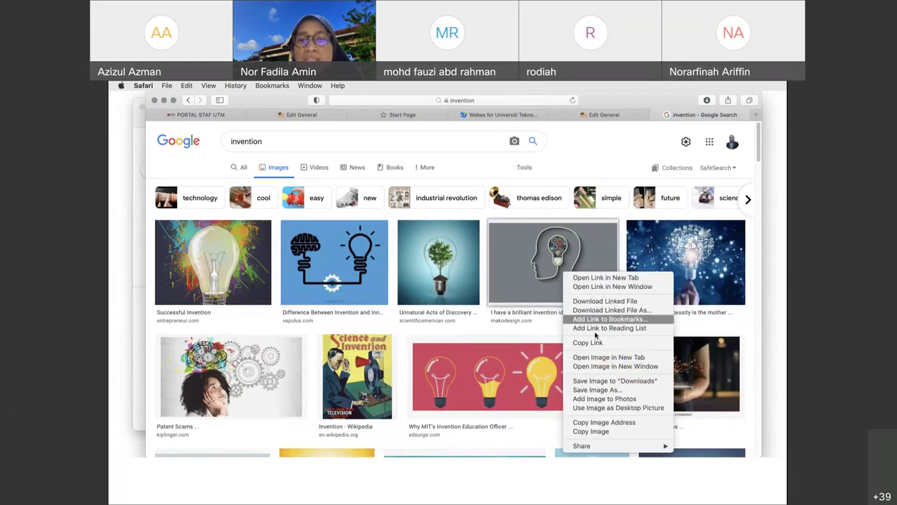
click(607, 390)
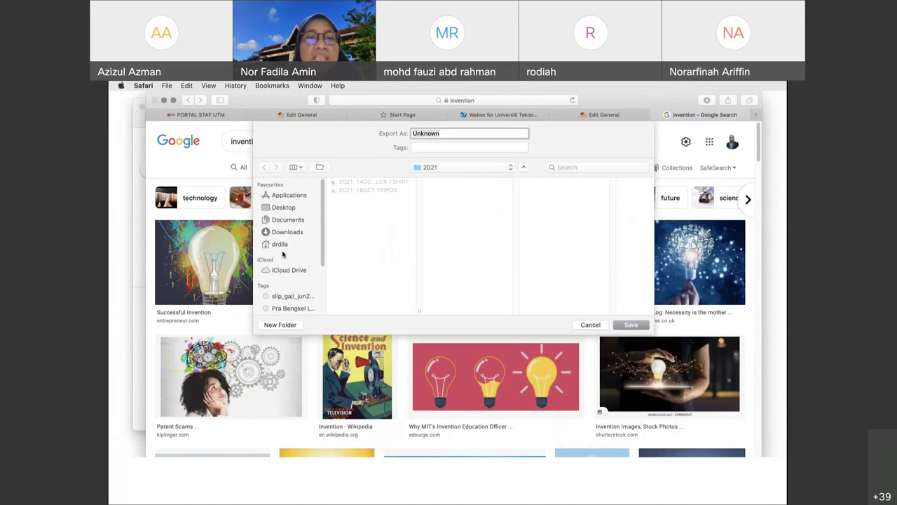
click(289, 209)
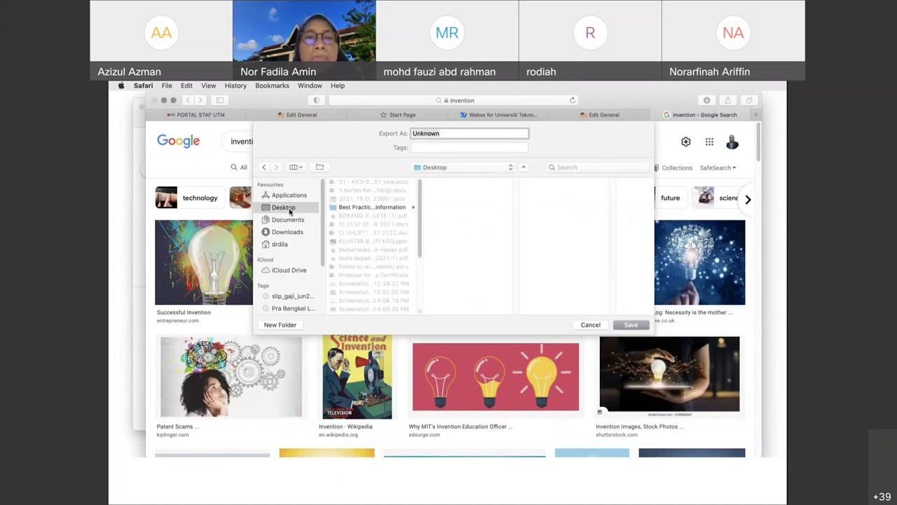
text(in)
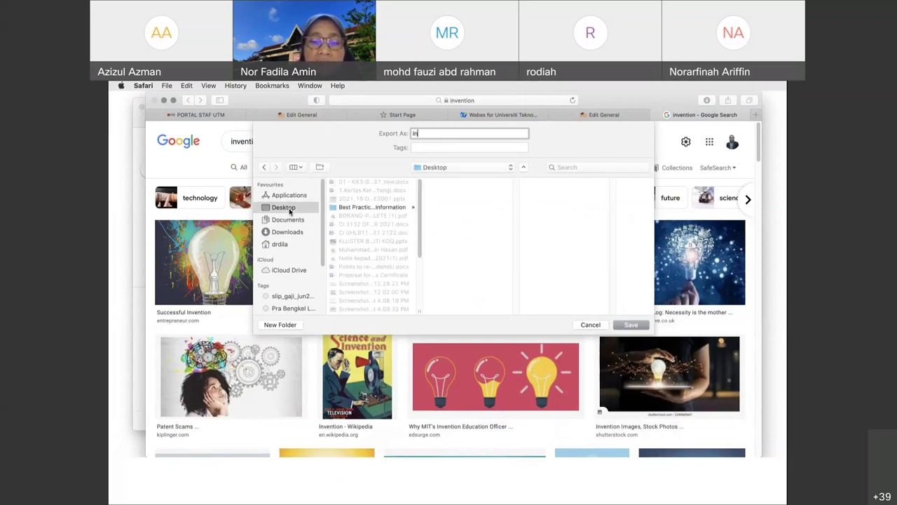
text(vention)
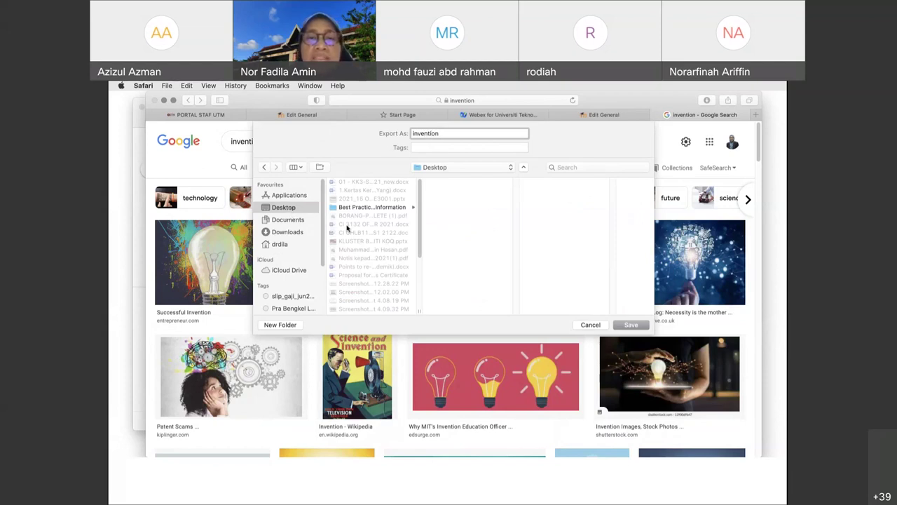
click(623, 325)
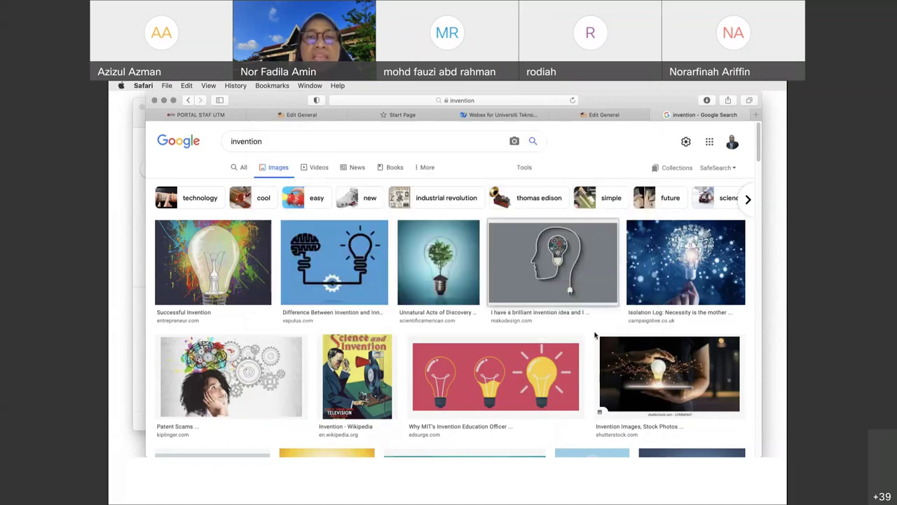
- Upload the saved invention image from the Desktop in the summary's image dialog
click(611, 115)
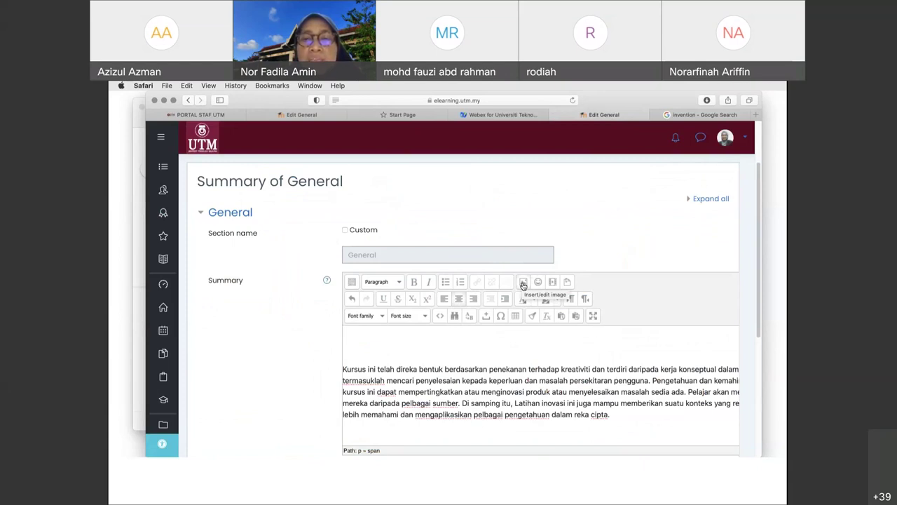
click(522, 284)
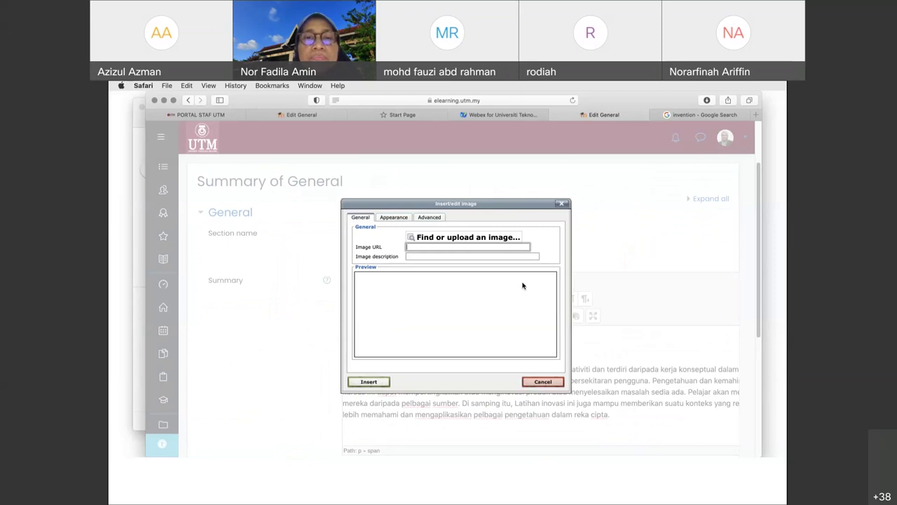
click(472, 240)
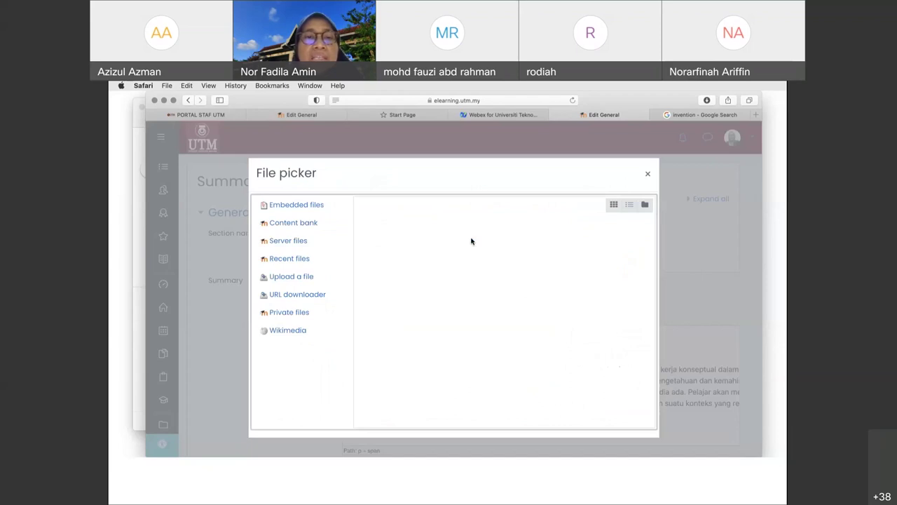
click(296, 278)
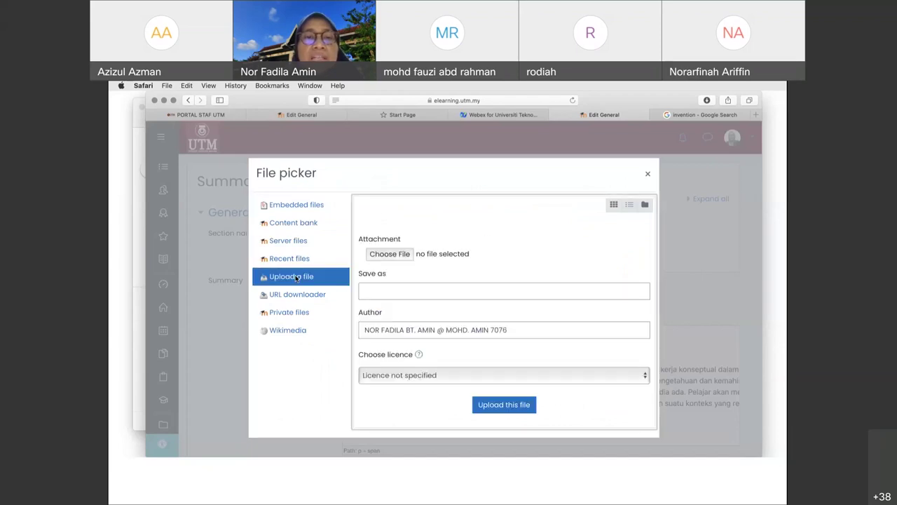
click(396, 257)
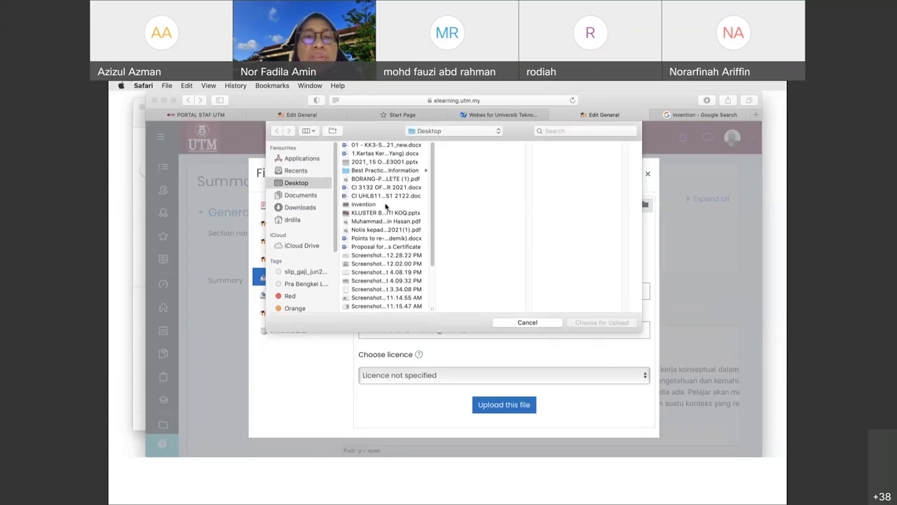
click(387, 204)
click(581, 323)
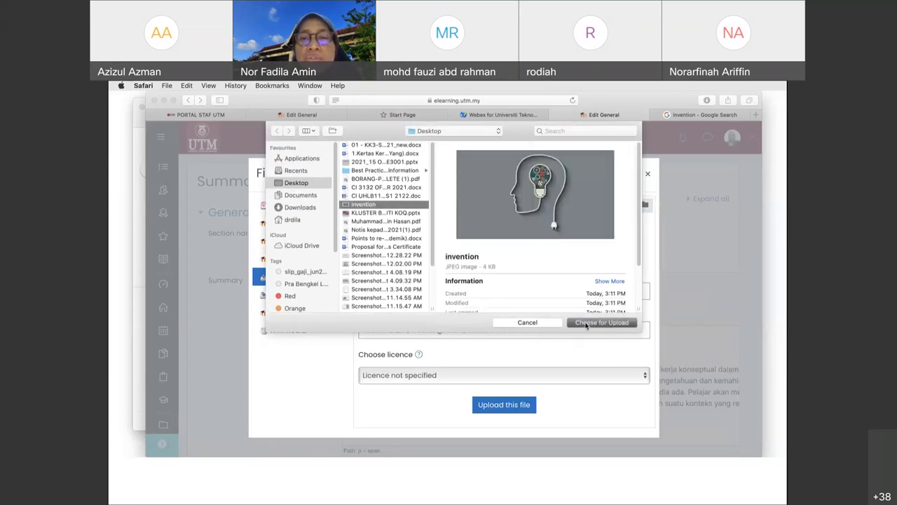
click(512, 405)
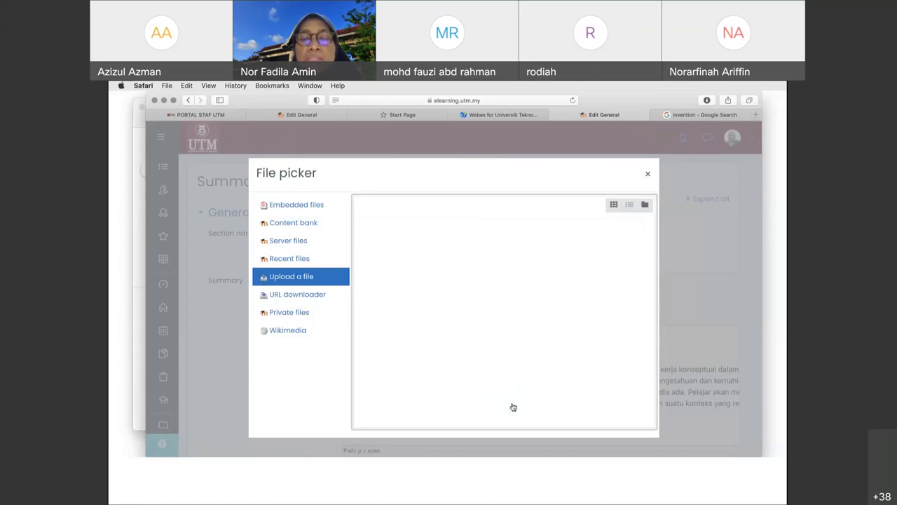
- Insert the invention image into the General summary without a description
click(387, 384)
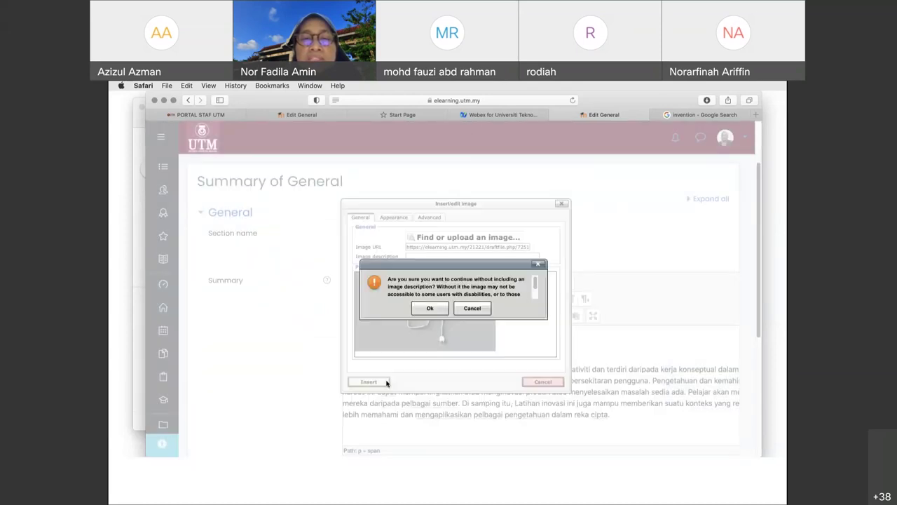
click(434, 310)
scroll(598, 397, down, 2)
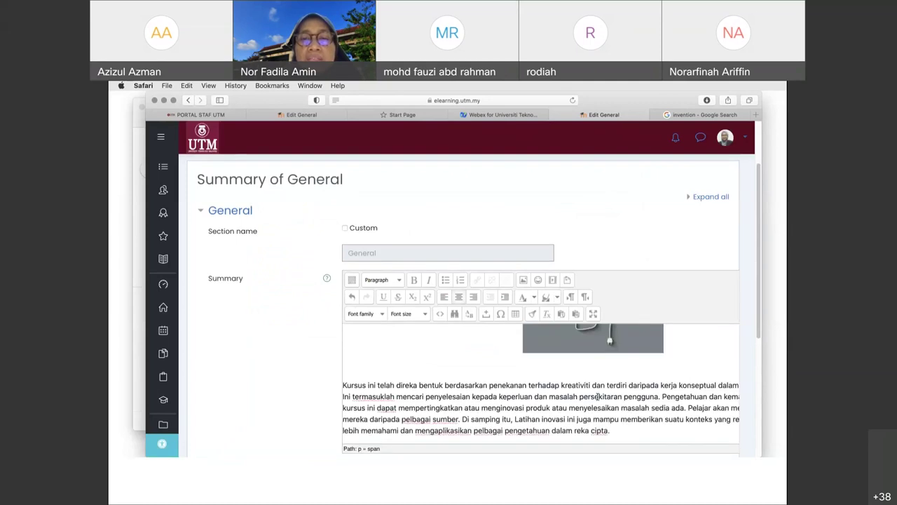
scroll(598, 397, down, 4)
- Save the General section and review its image above the description on the course page
click(381, 373)
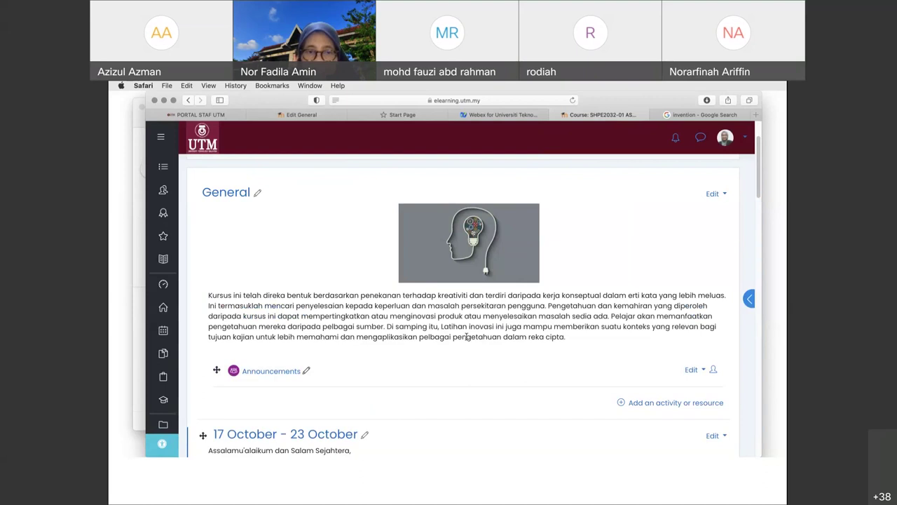
scroll(466, 337, up, 2)
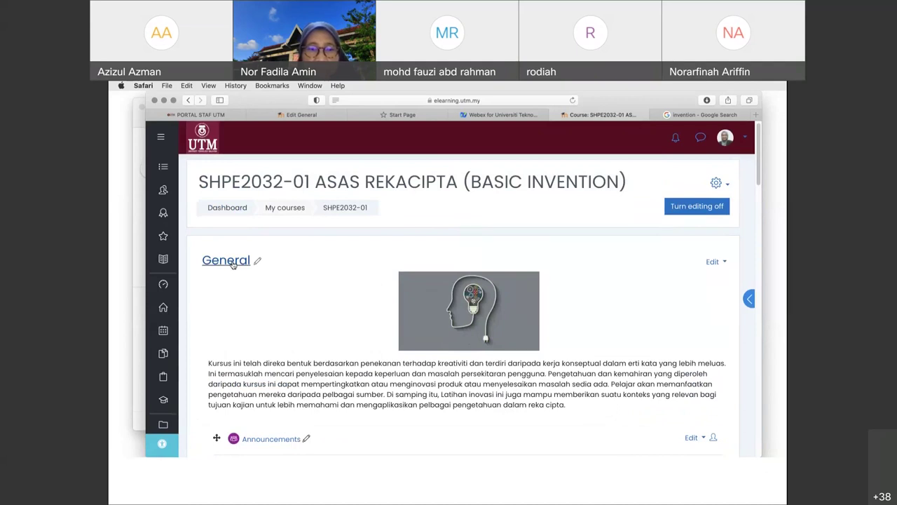
scroll(233, 263, down, 2)
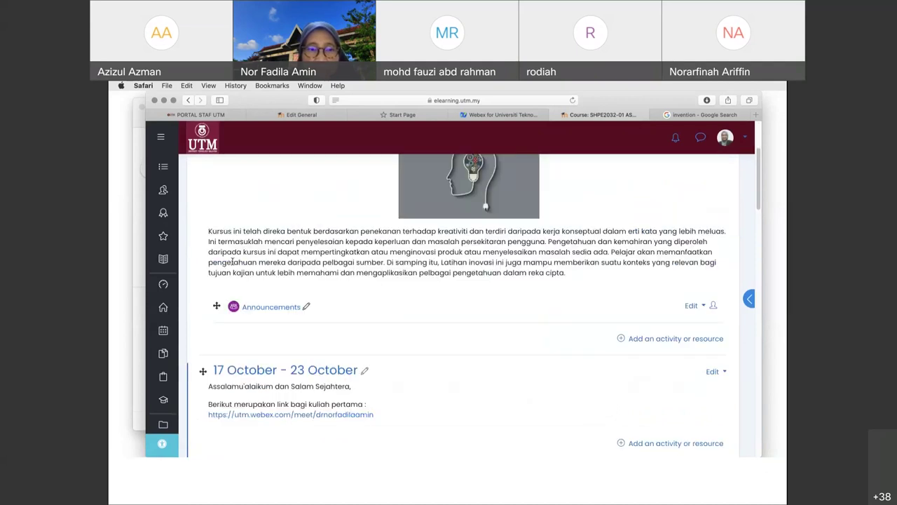
scroll(309, 259, up, 2)
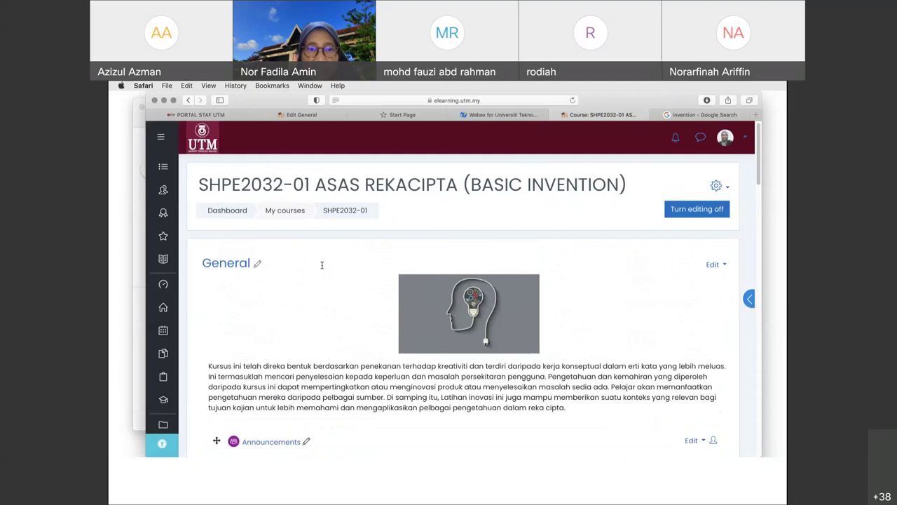
- Cancel the inline rename and open the General section's full edit form
click(257, 260)
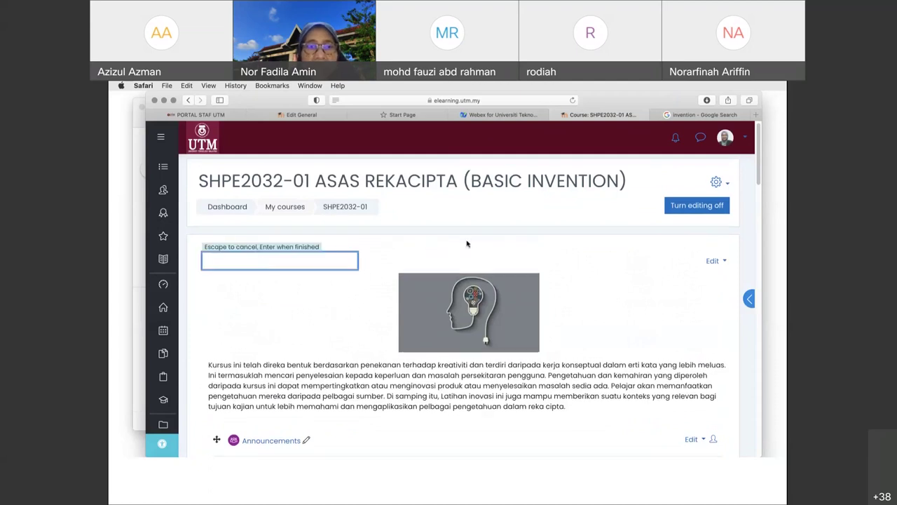
key(Escape)
click(715, 260)
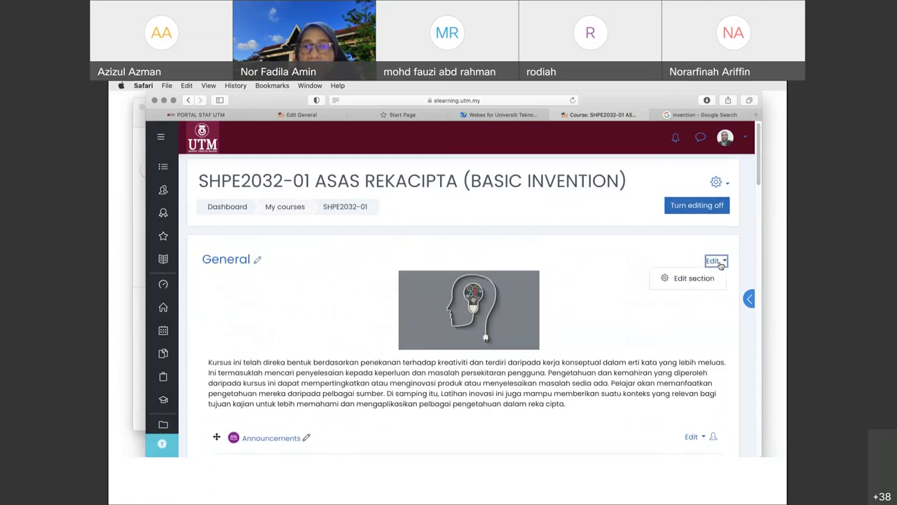
click(704, 284)
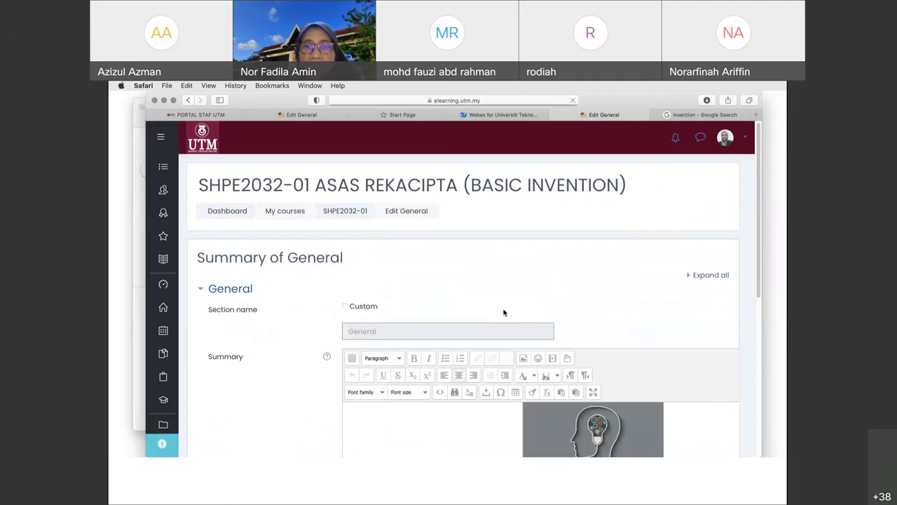
- Tick Custom and enter 'Sinopsis Kursus' as the section name
click(346, 307)
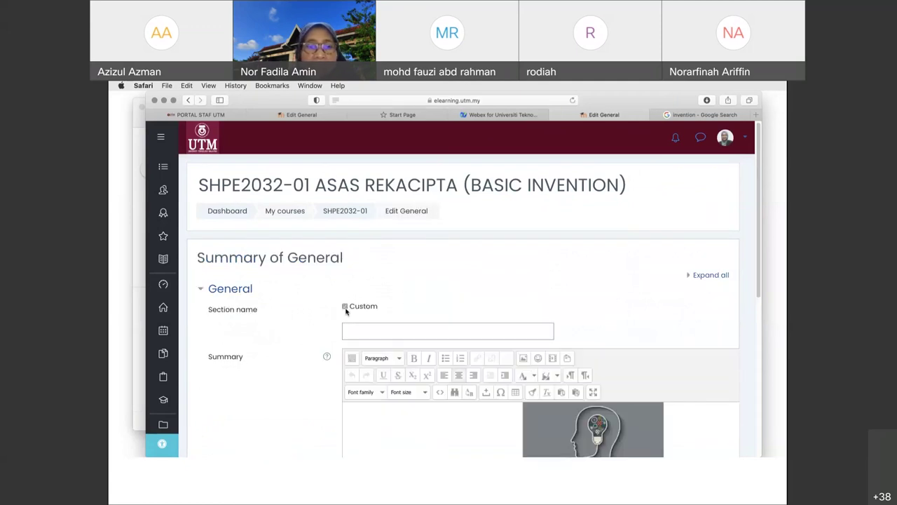
click(351, 330)
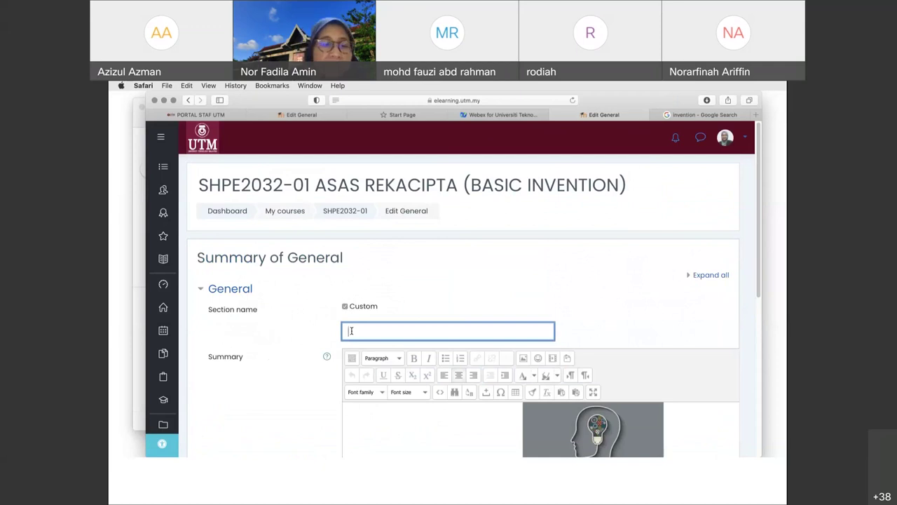
text(S)
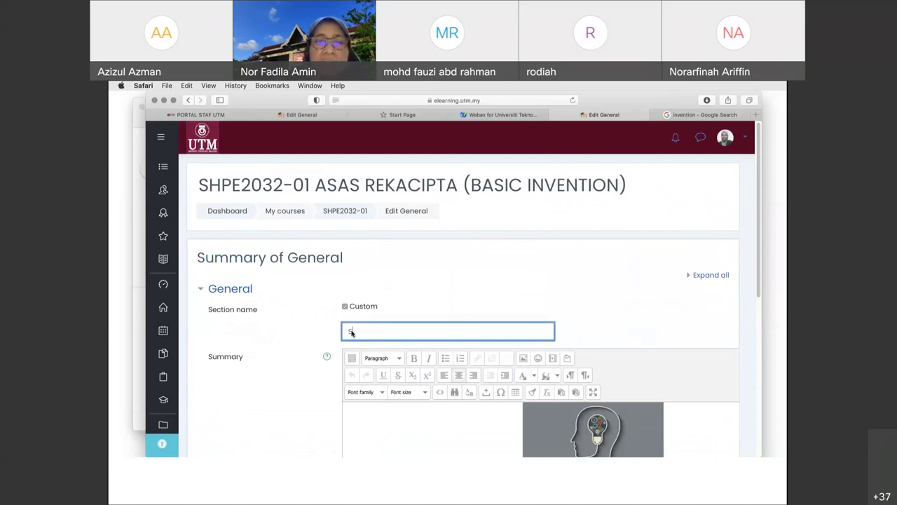
click(357, 334)
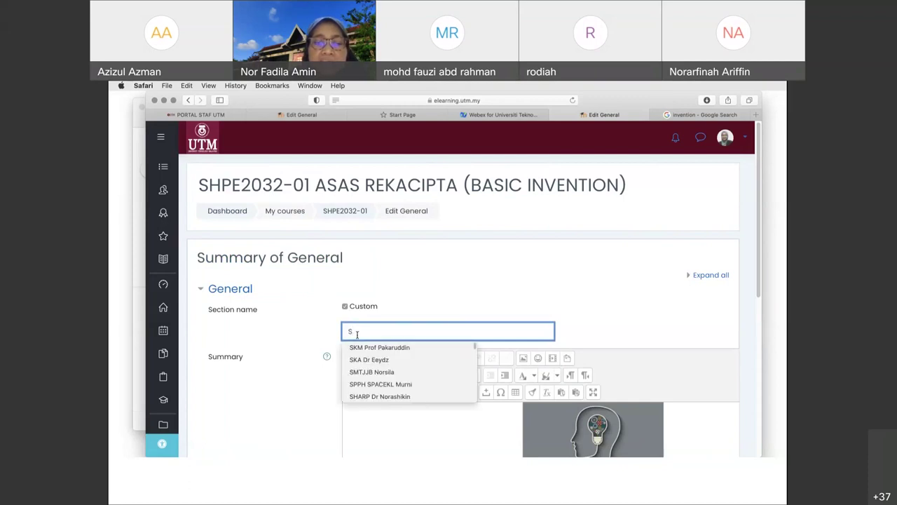
click(408, 290)
click(373, 330)
text(in)
click(285, 336)
click(365, 331)
text(opsis)
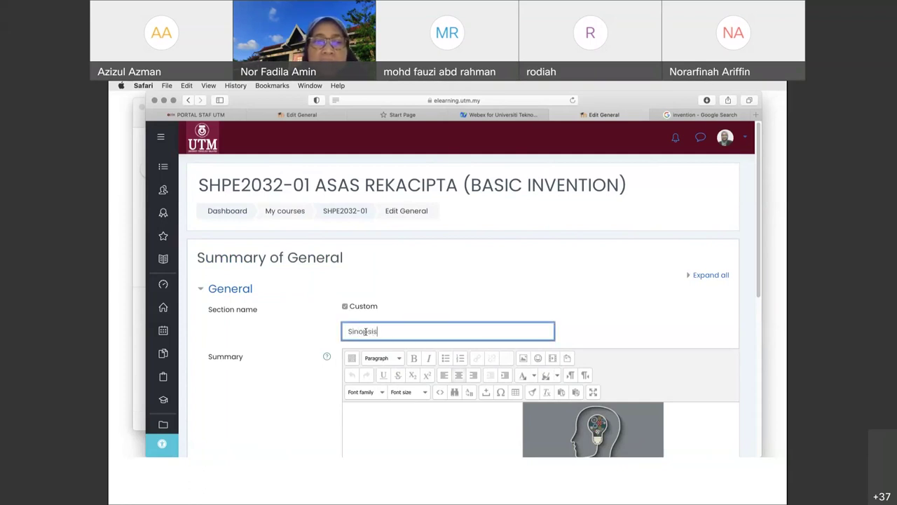
text( Kurs)
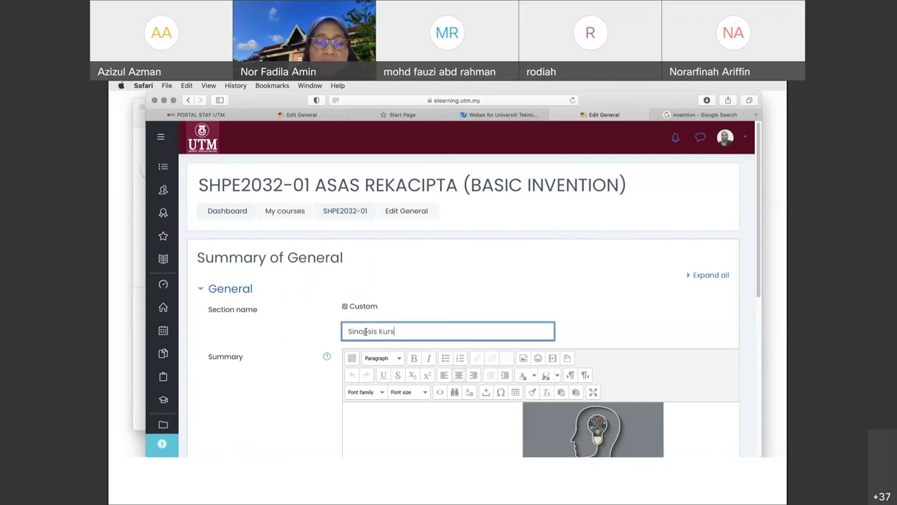
text(us)
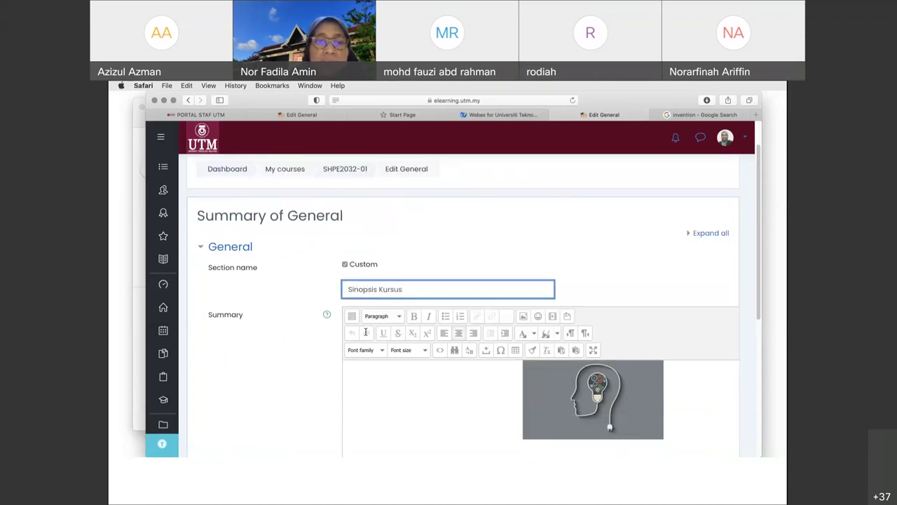
scroll(365, 331, down, 3)
- Save the Sinopsis Kursus section name and open the account menu
click(359, 431)
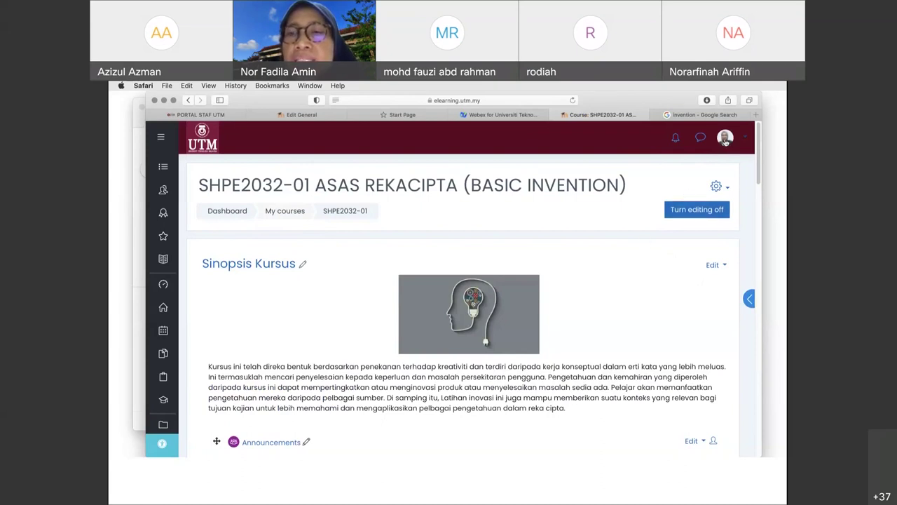
click(726, 139)
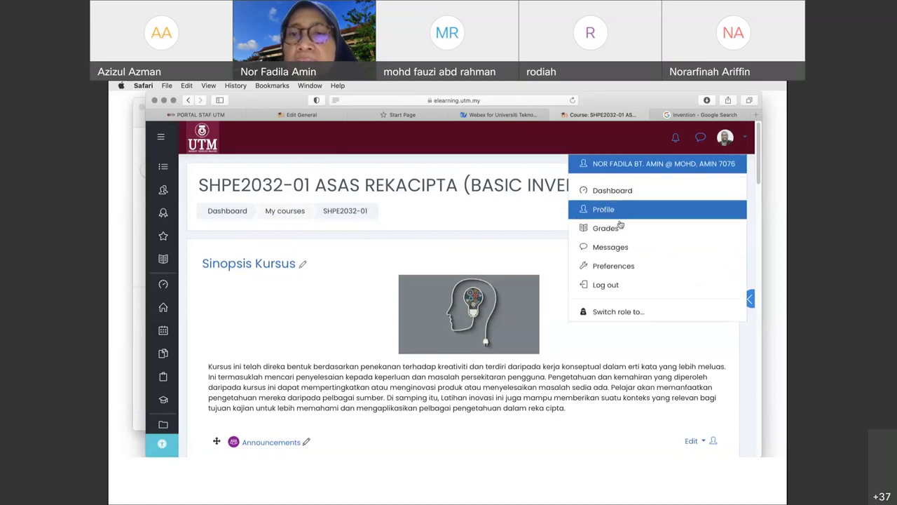
- Save TinyMCE HTML editor again as the text editor in Editor preferences
click(617, 268)
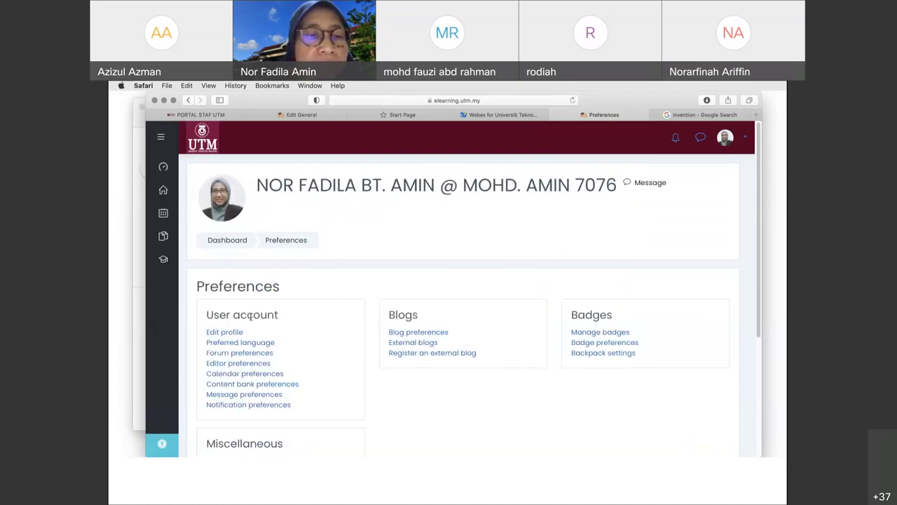
click(250, 365)
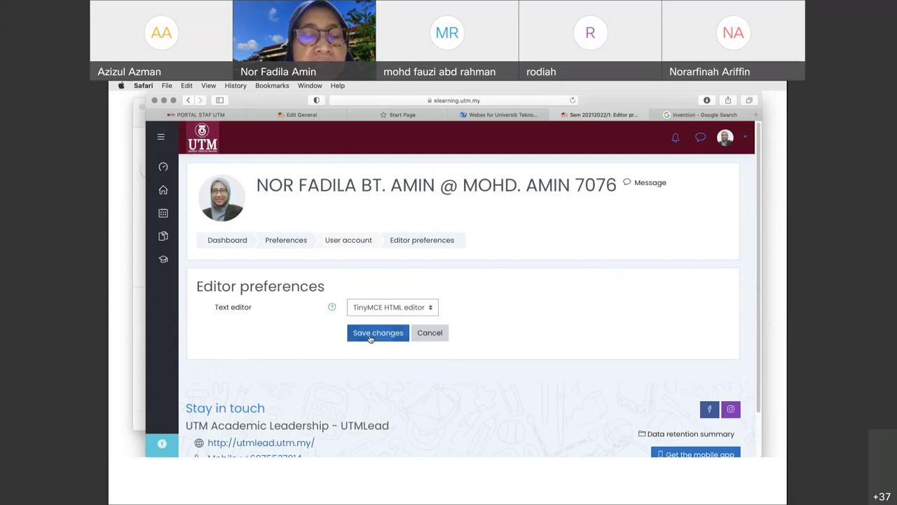
click(427, 308)
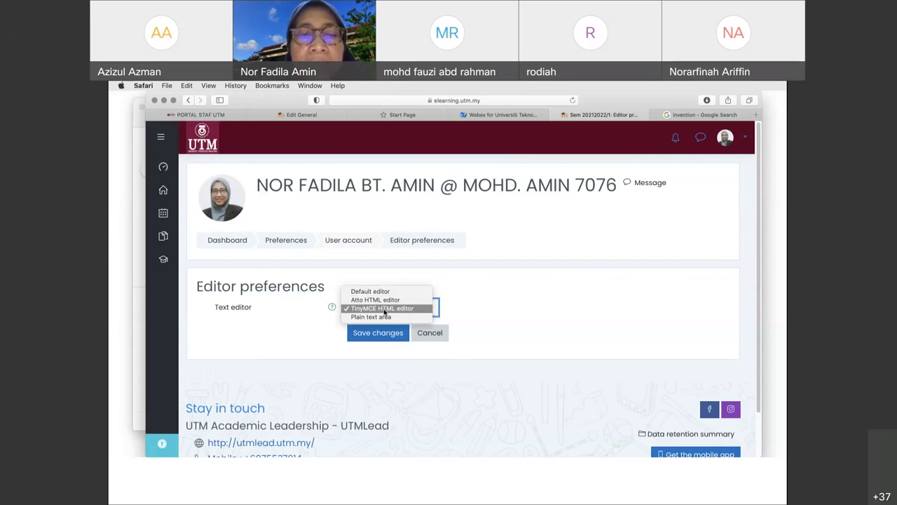
click(380, 334)
click(380, 334)
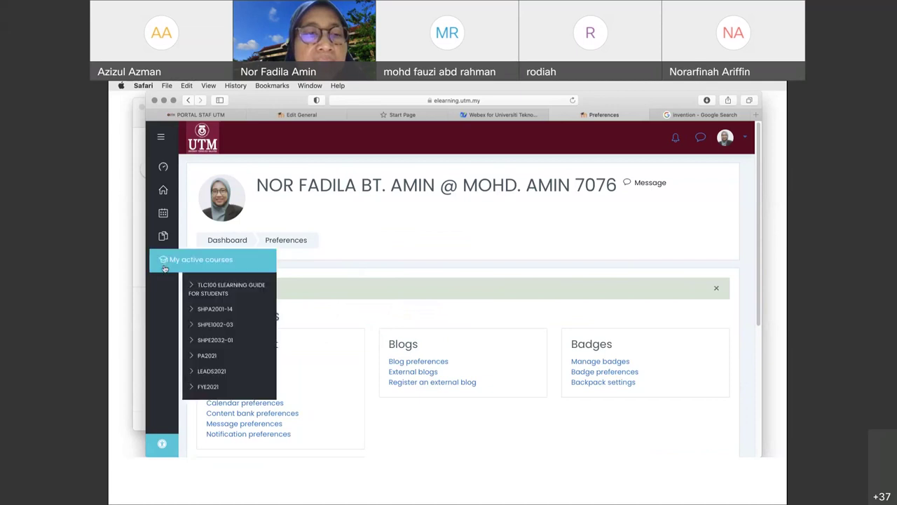
- Return to the SHPE2032-01 course page and open the Sinopsis Kursus section's edit form
mouse_move(164, 259)
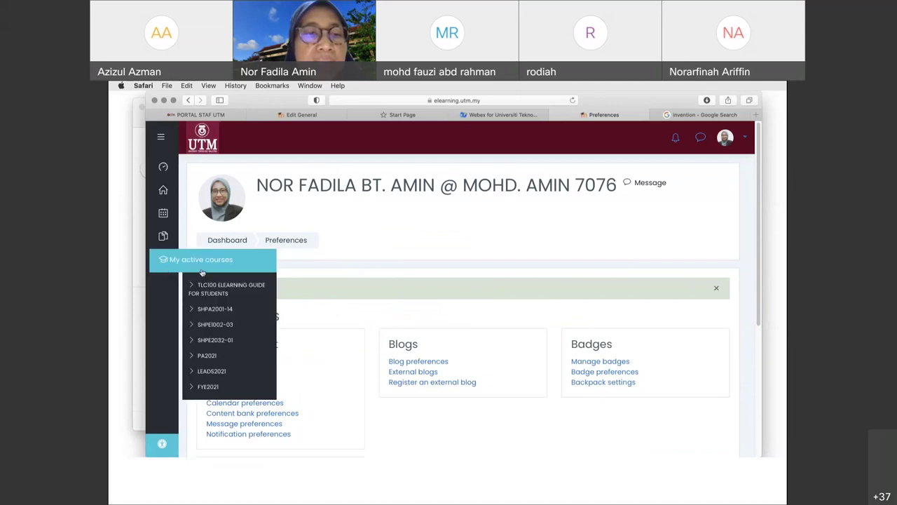
click(216, 341)
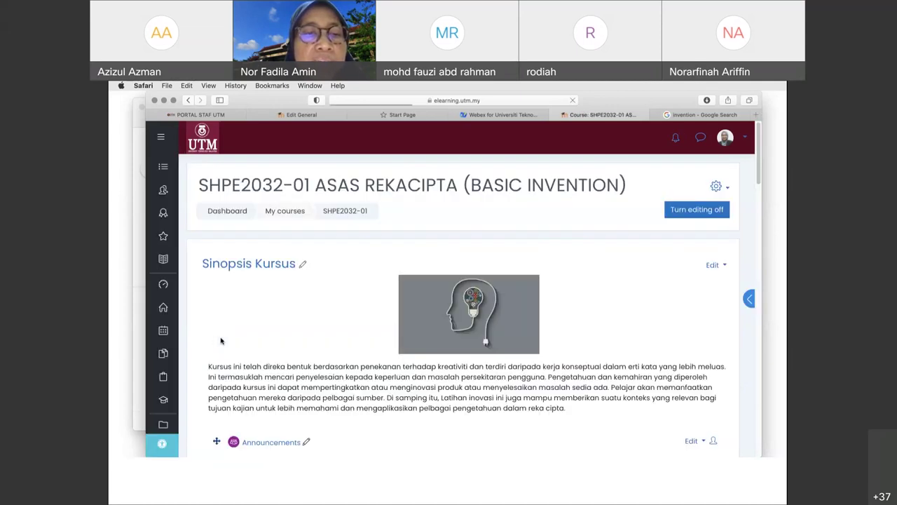
scroll(639, 237, down, 1)
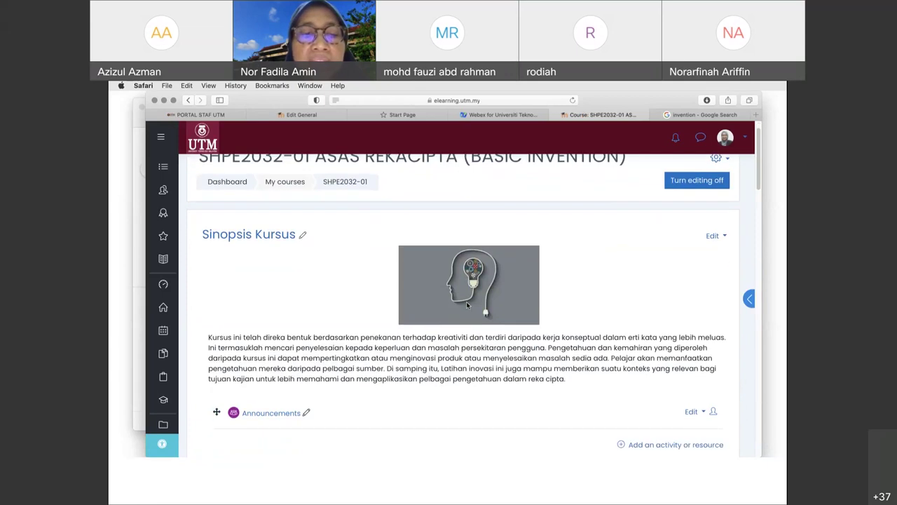
click(716, 237)
click(708, 253)
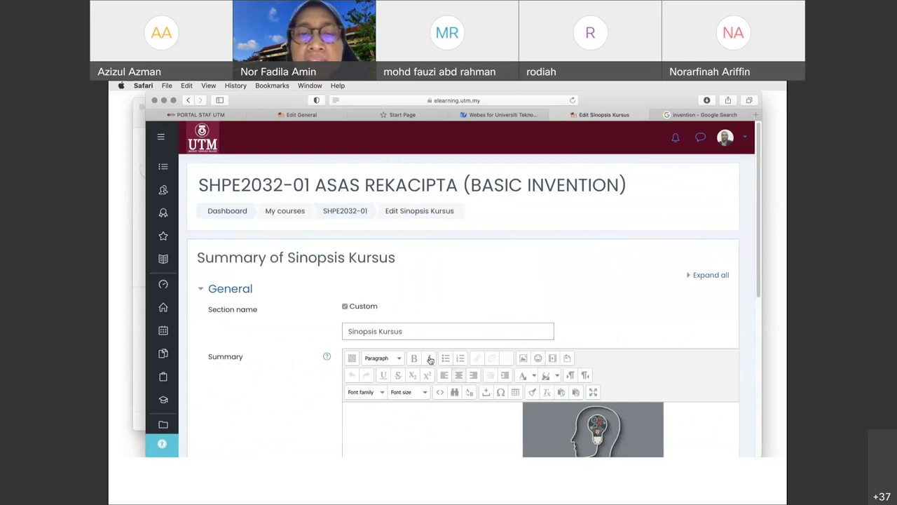
click(351, 360)
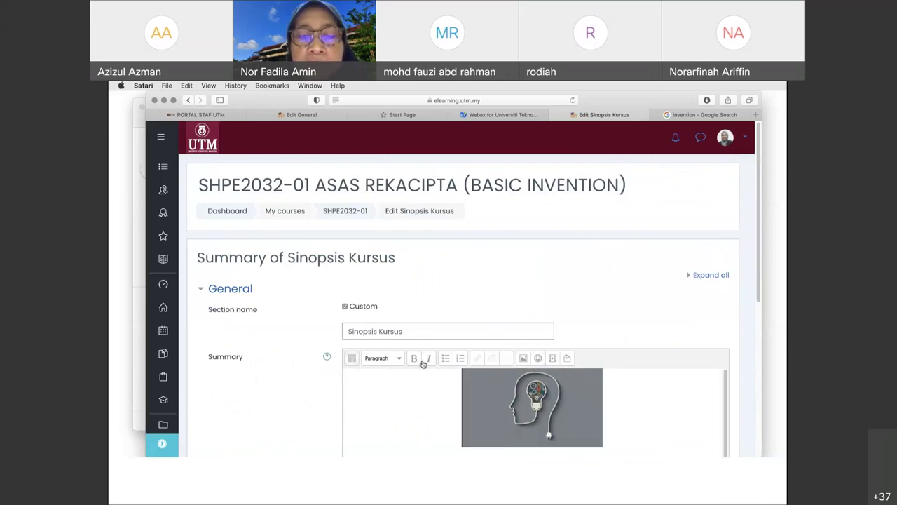
click(352, 360)
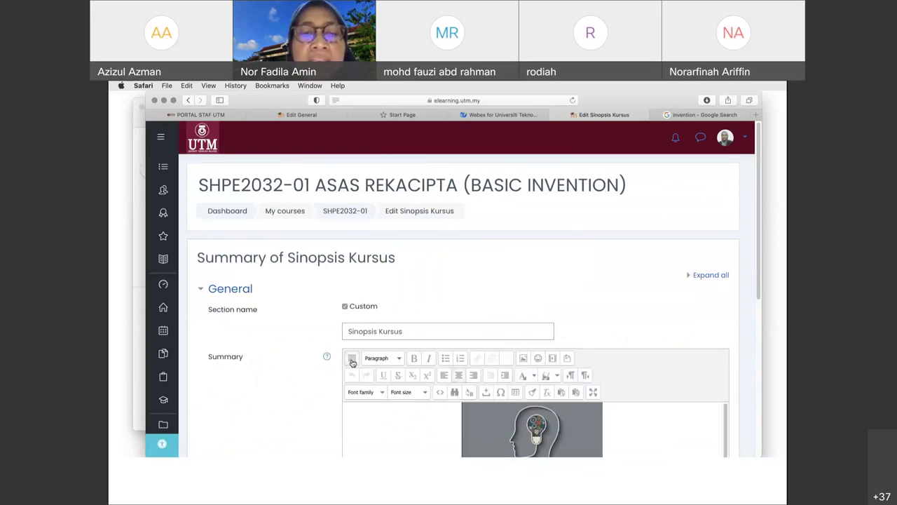
scroll(444, 374, down, 3)
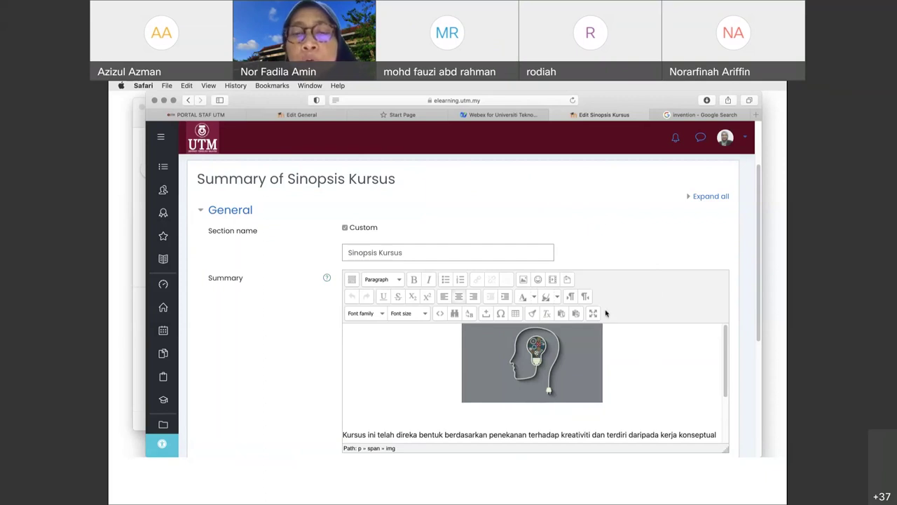
scroll(602, 310, down, 3)
- Save the Sinopsis Kursus summary and scroll the course page toward the 17 October - 23 October week
click(395, 437)
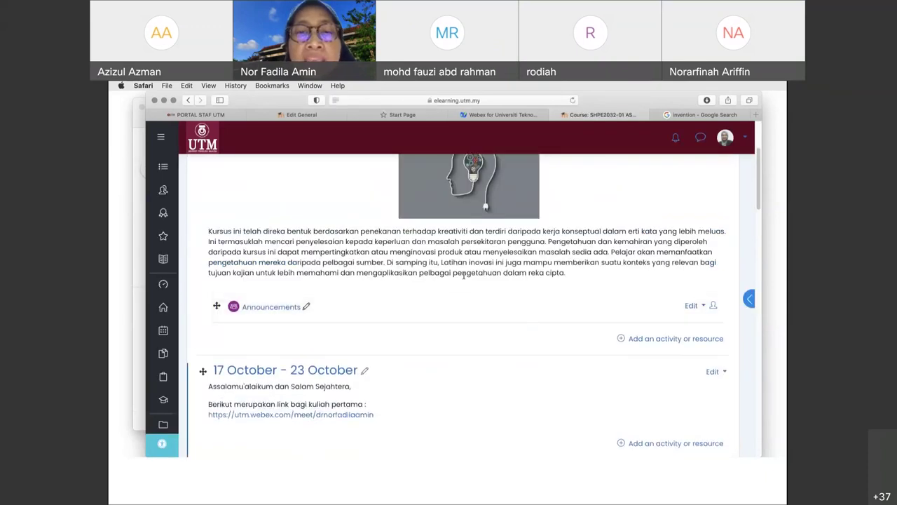
scroll(466, 294, up, 1)
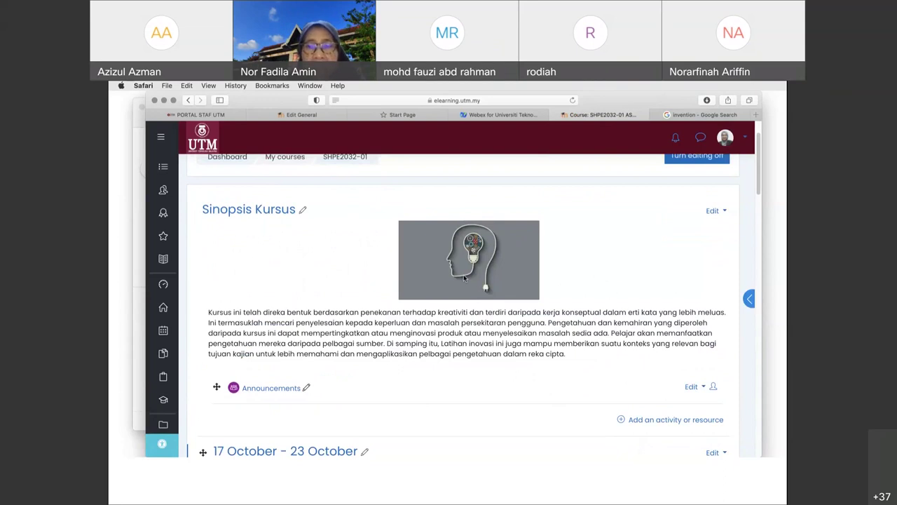
scroll(464, 278, down, 4)
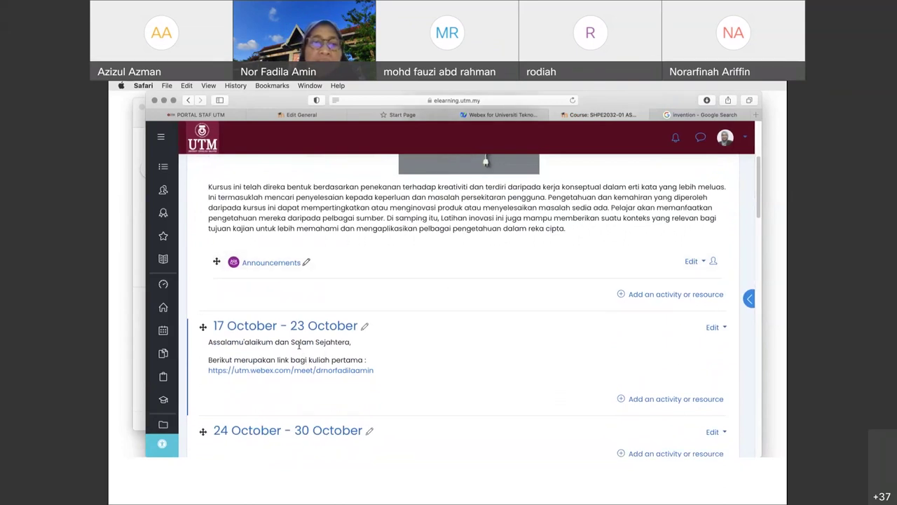
- Open the 17 October - 23 October week's settings and delete its old summary text
click(726, 326)
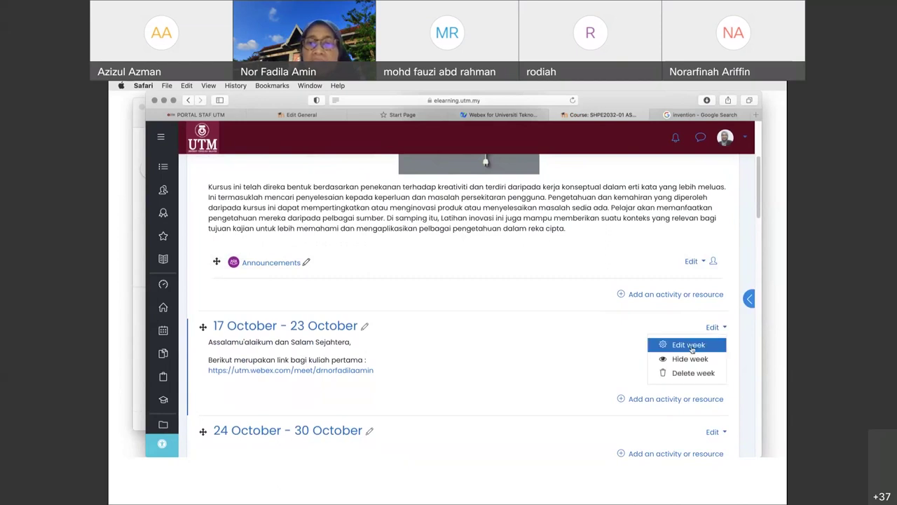
click(688, 346)
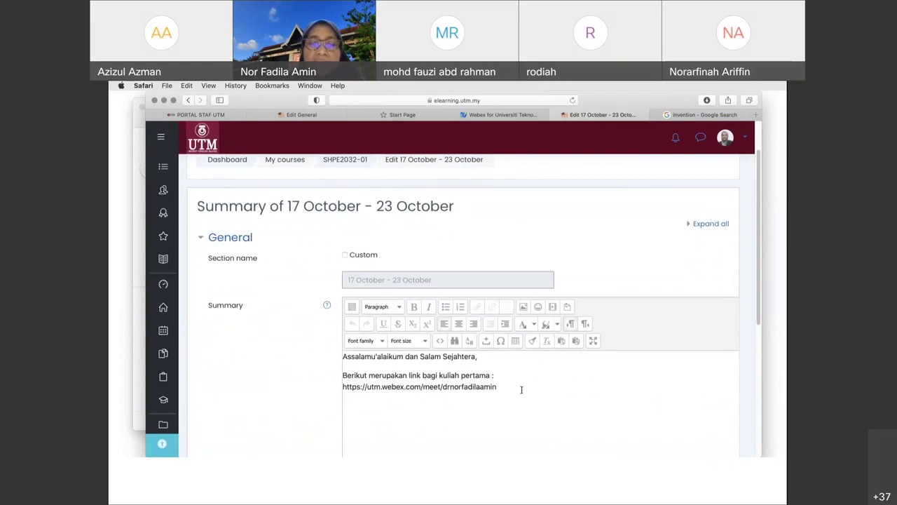
drag(504, 386, 332, 355)
key(BackSpace)
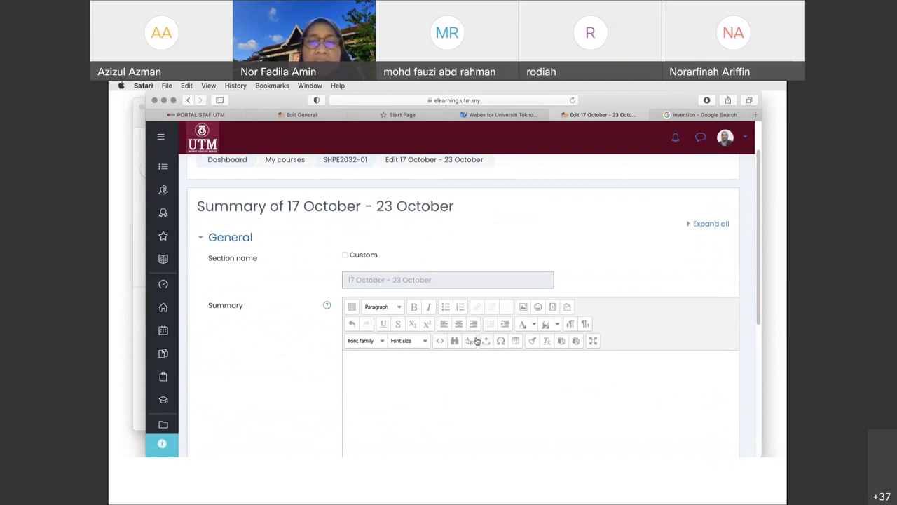
- Type CUTI MAULIDUR RASUL as the summary at size 4 (14pt) in blue
click(424, 342)
click(409, 394)
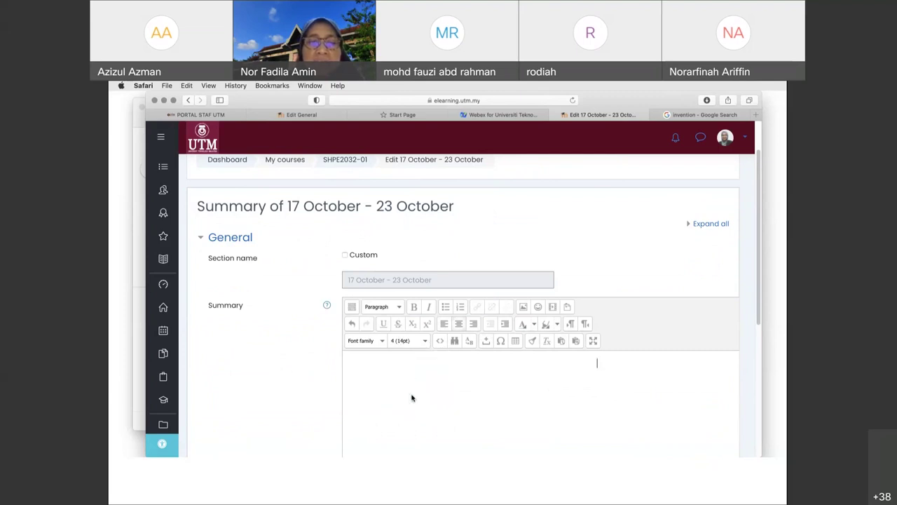
click(535, 325)
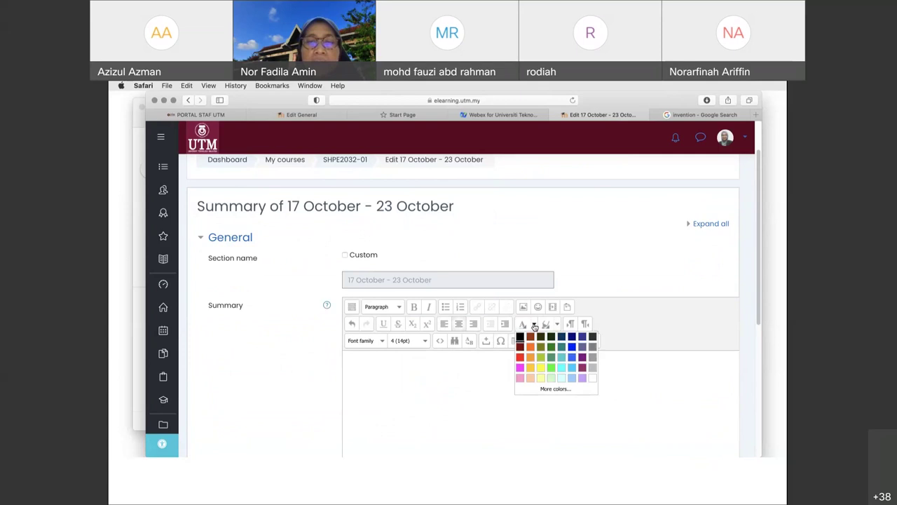
click(519, 367)
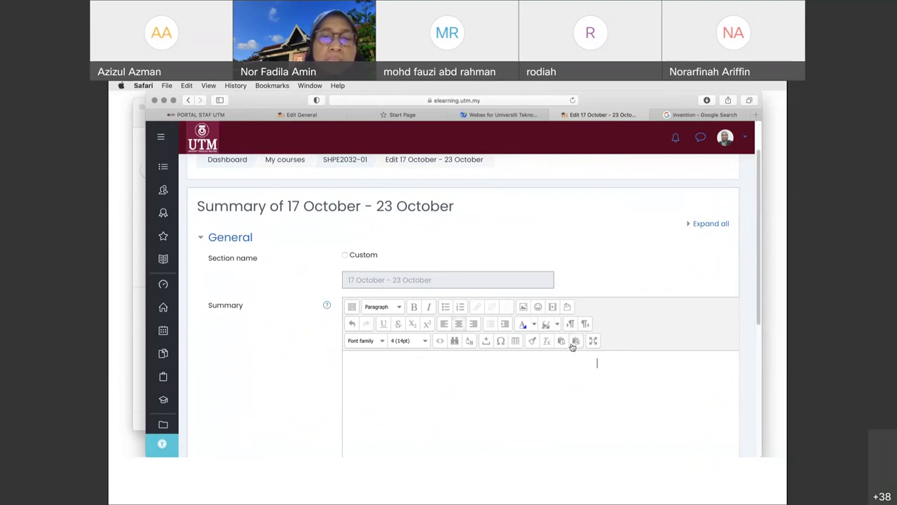
text(C)
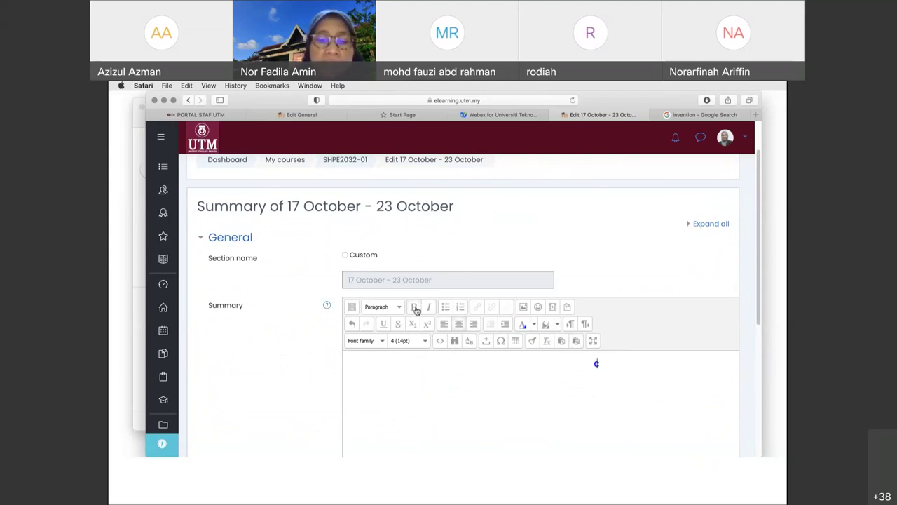
text(UTI MAULIDUR RASUL)
- Restyle CUTI MAULIDUR RASUL to size 5 (18pt) in Verdana
drag(663, 363, 518, 362)
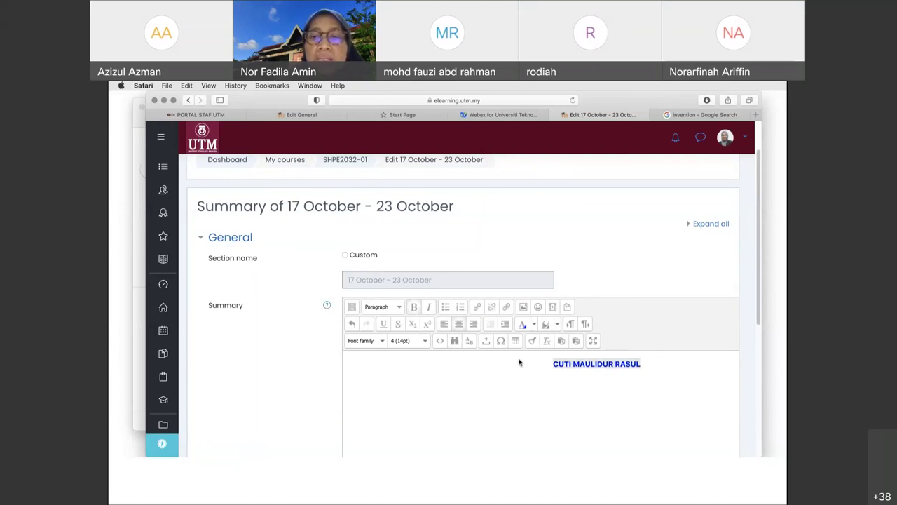
click(426, 341)
click(423, 408)
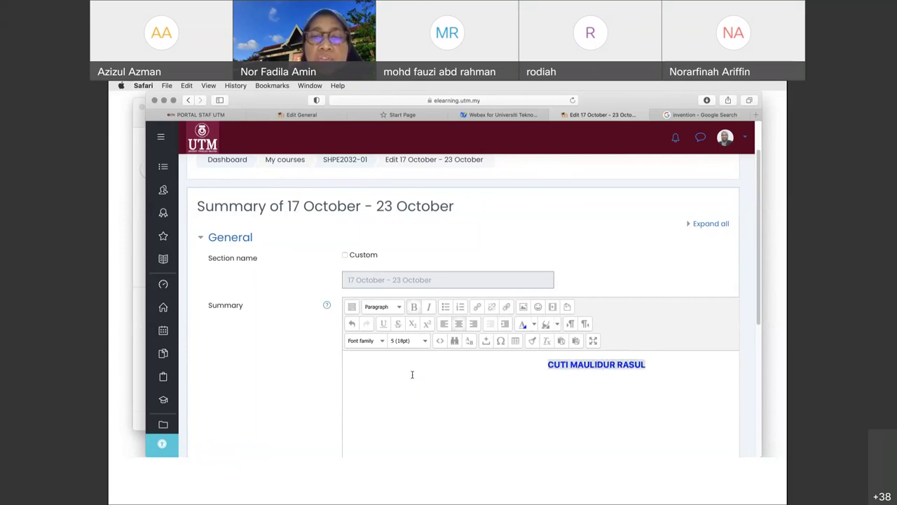
click(381, 342)
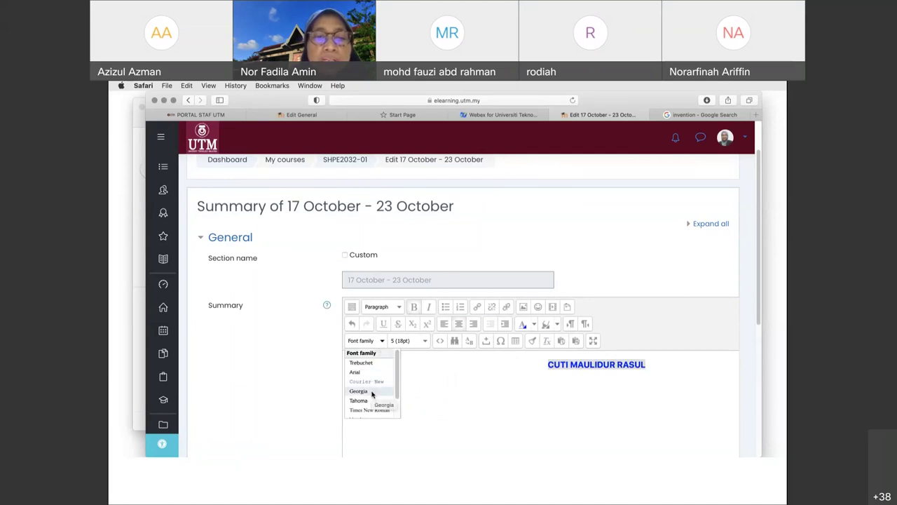
scroll(372, 402, down, 1)
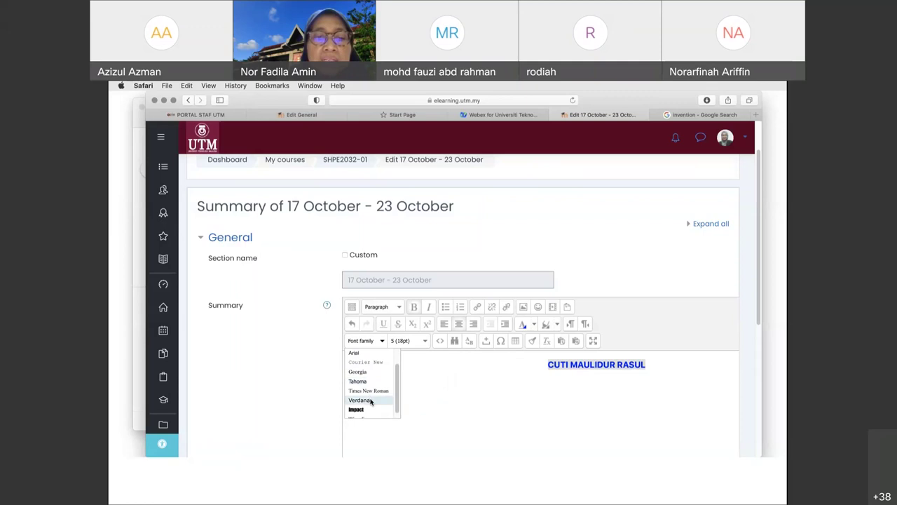
click(371, 400)
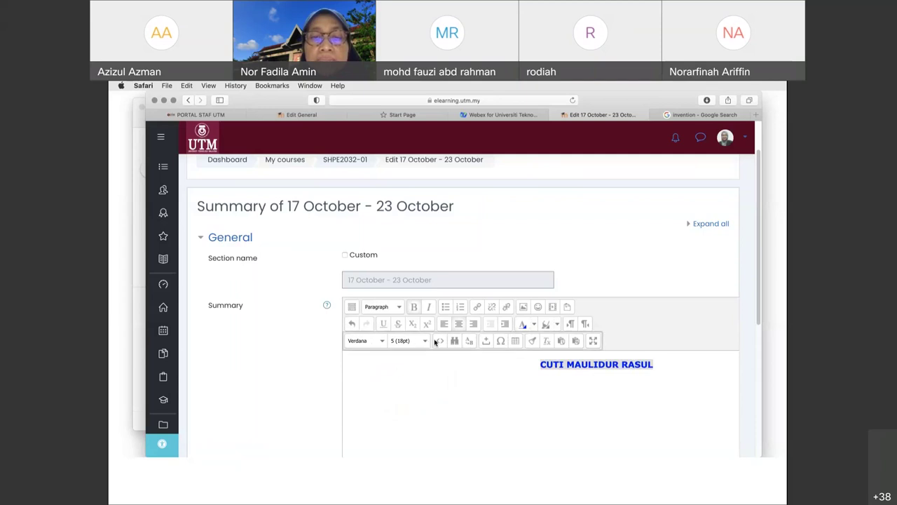
scroll(509, 393, down, 2)
scroll(406, 408, down, 1)
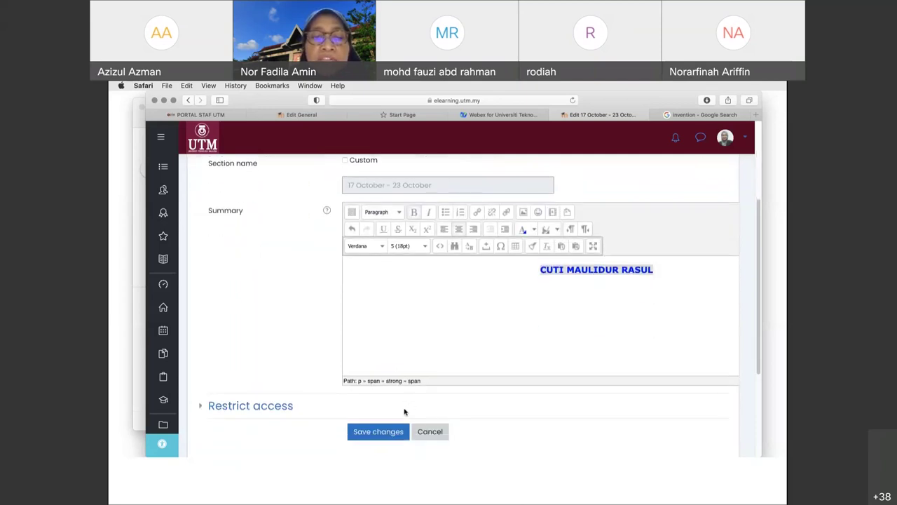
- Save the summary and check the CUTI MAULIDUR RASUL text under 17 October - 23 October
click(384, 430)
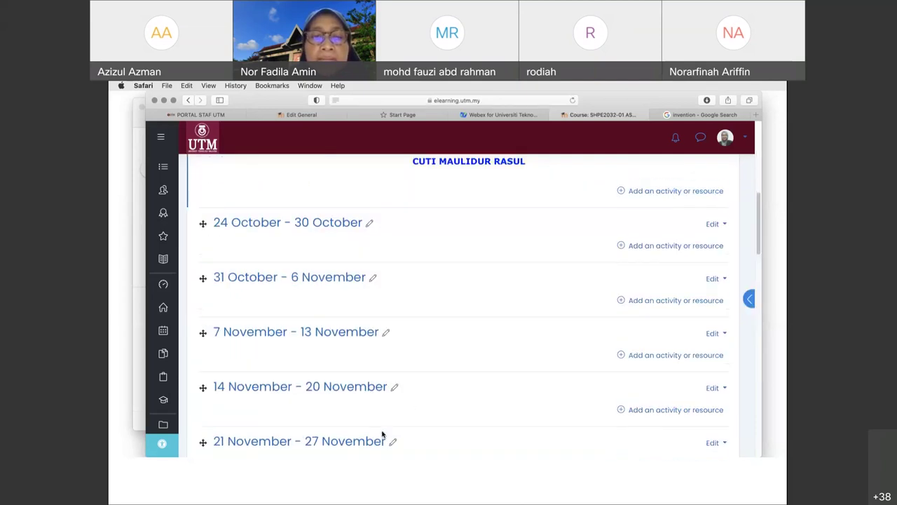
scroll(382, 435, up, 1)
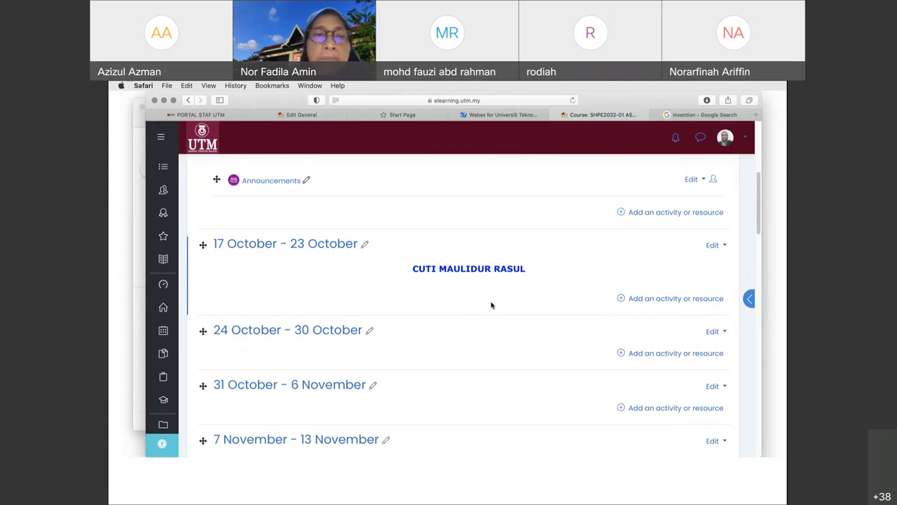
scroll(491, 305, up, 4)
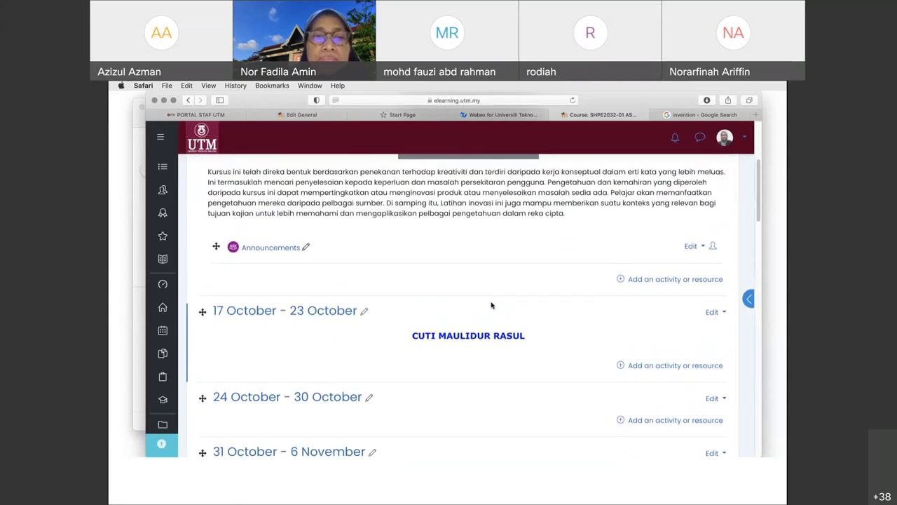
scroll(491, 304, down, 3)
scroll(491, 305, down, 1)
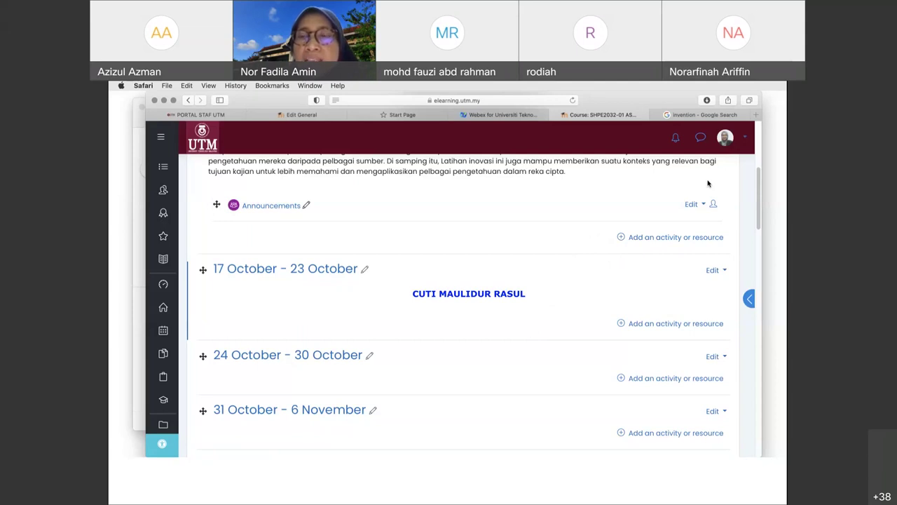
- Log out of the current account from the account menu
click(746, 141)
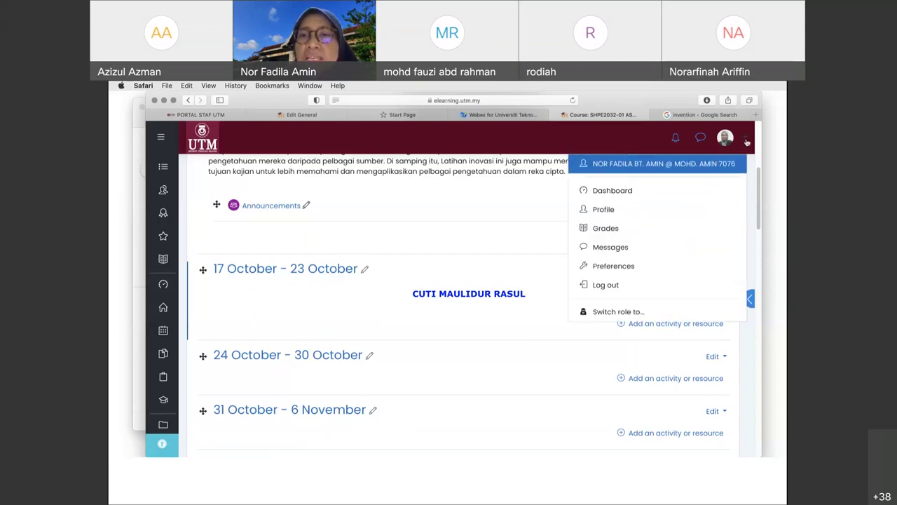
click(747, 142)
click(747, 141)
click(587, 287)
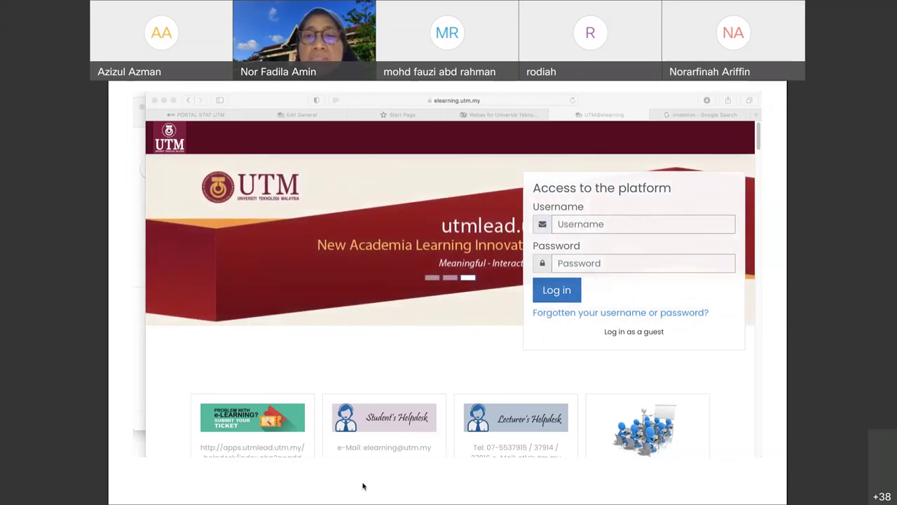
- Log in as another user with the browser's saved username and password
click(631, 223)
click(582, 238)
click(576, 262)
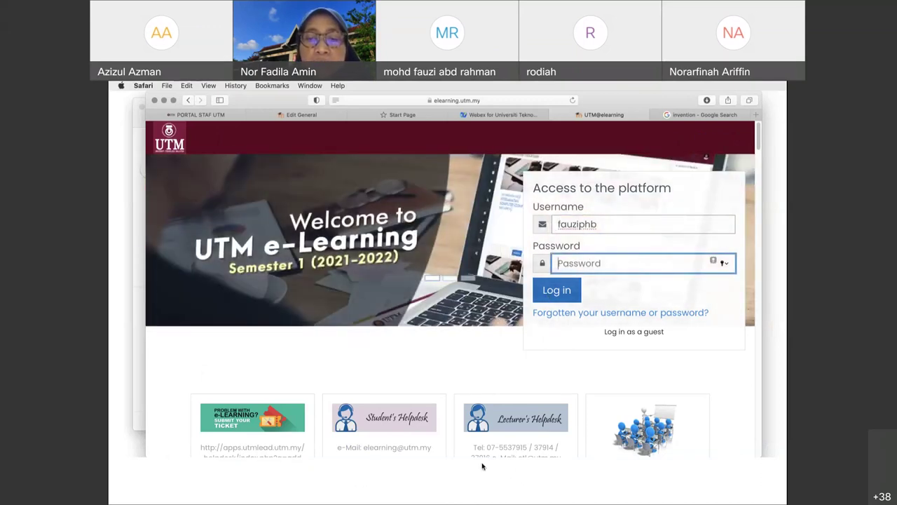
click(435, 492)
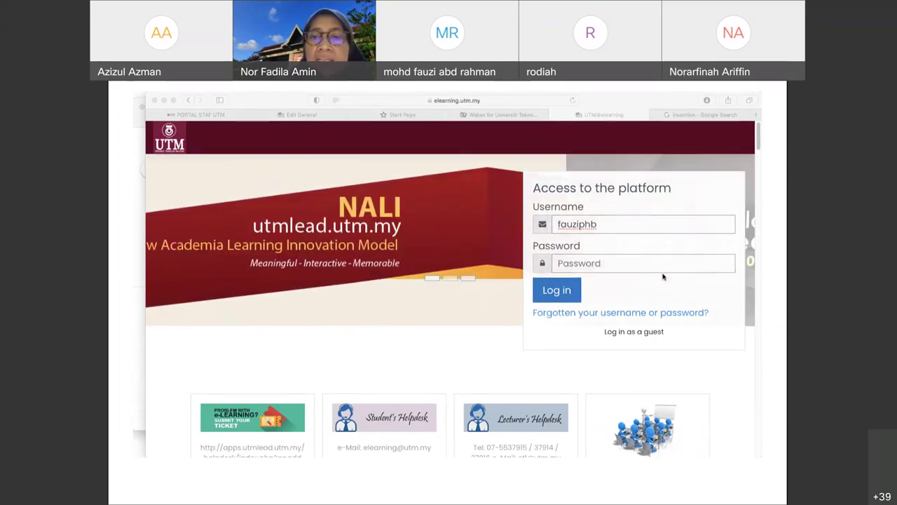
click(596, 262)
key(super+v)
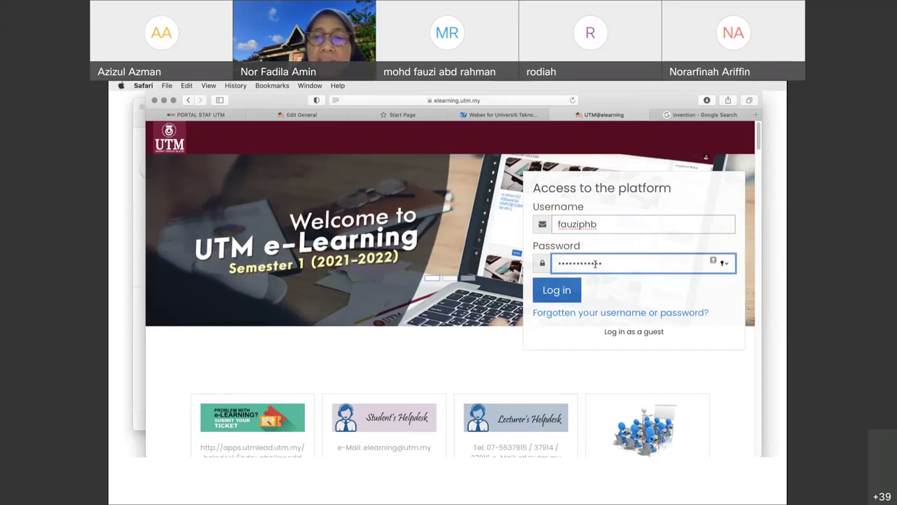
click(559, 290)
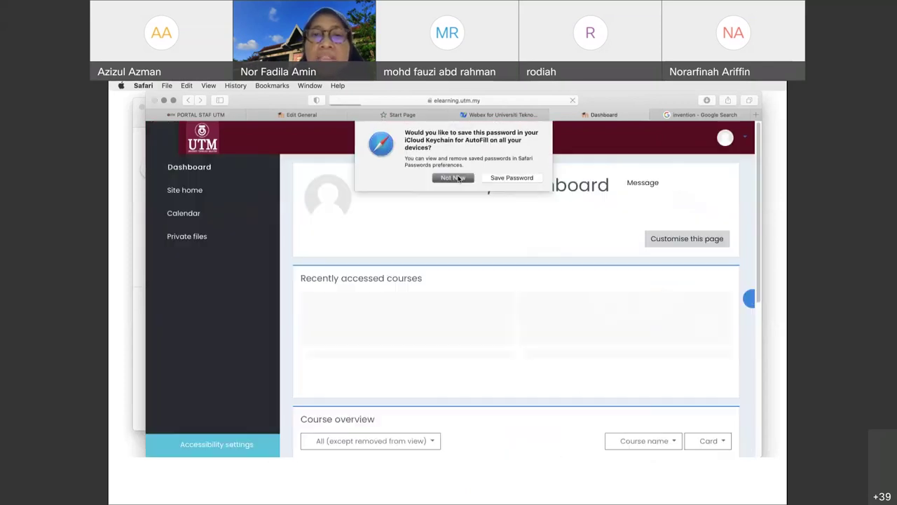
- Decline saving the password and browse the signed-in account's profile page
click(457, 178)
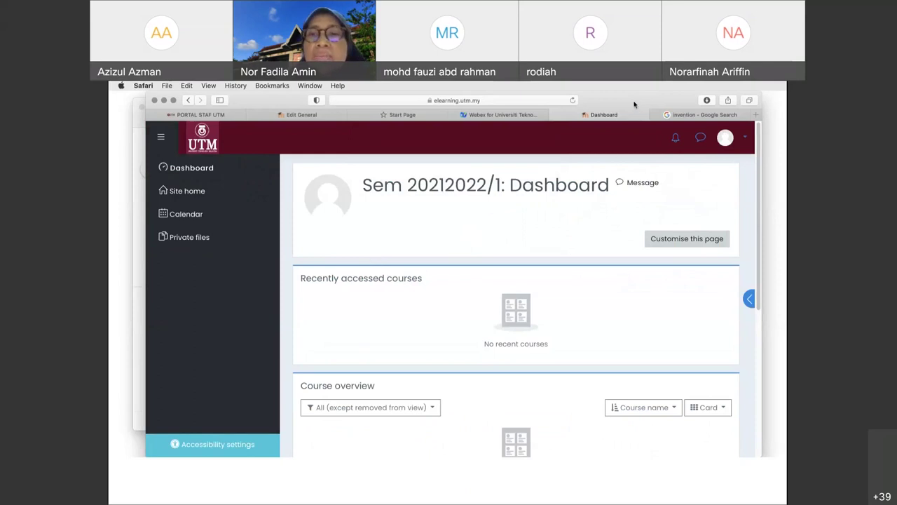
click(729, 142)
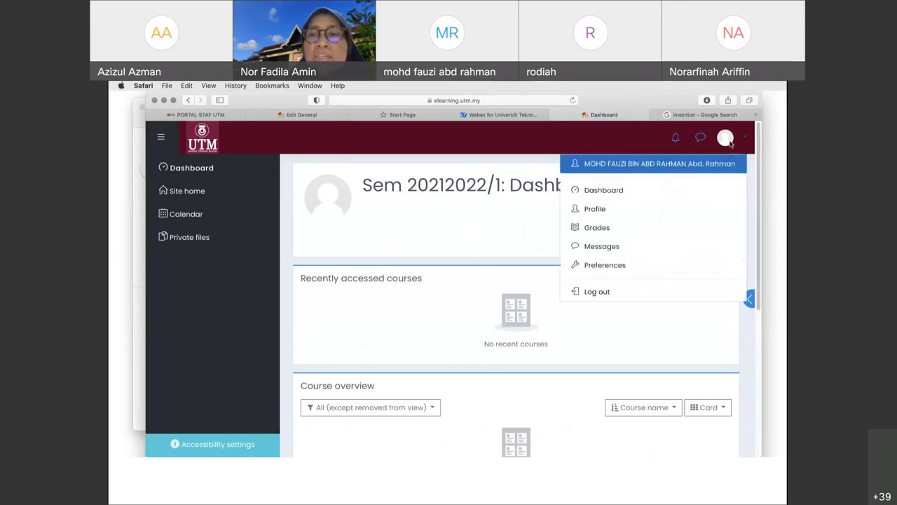
click(693, 169)
scroll(492, 319, down, 1)
scroll(492, 319, down, 10)
scroll(493, 319, up, 5)
scroll(493, 318, up, 3)
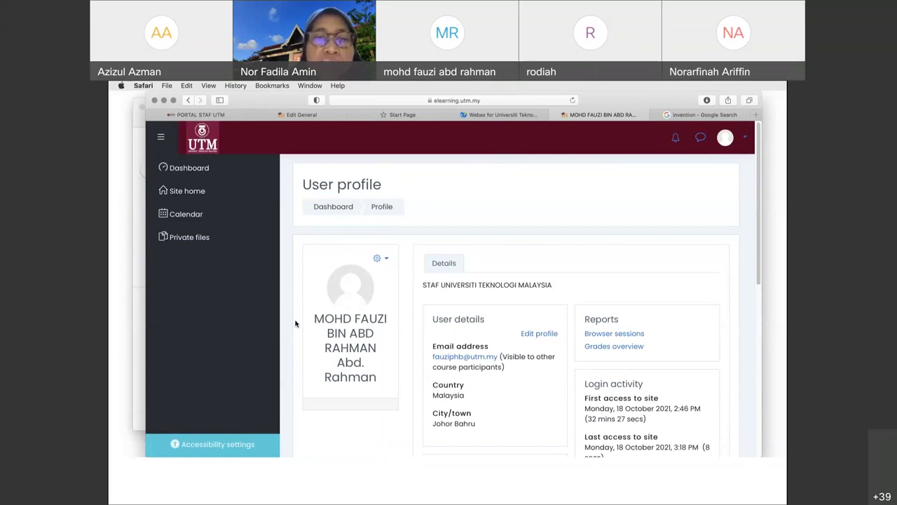
scroll(539, 336, down, 10)
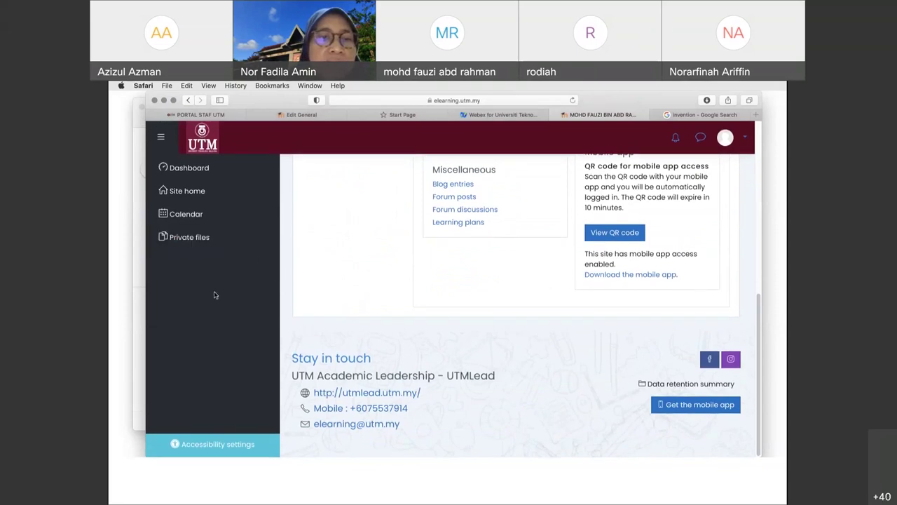
scroll(434, 277, up, 10)
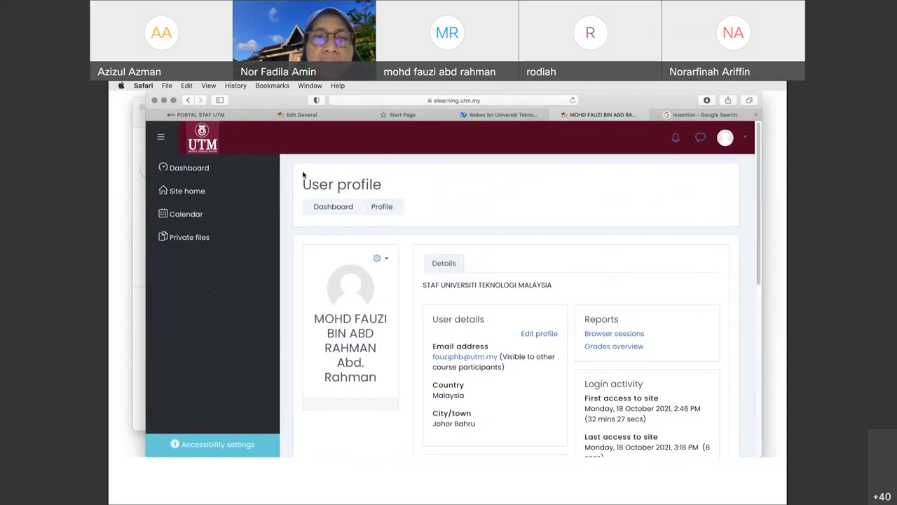
- Open the Edit profile form, then log out of the account
click(747, 141)
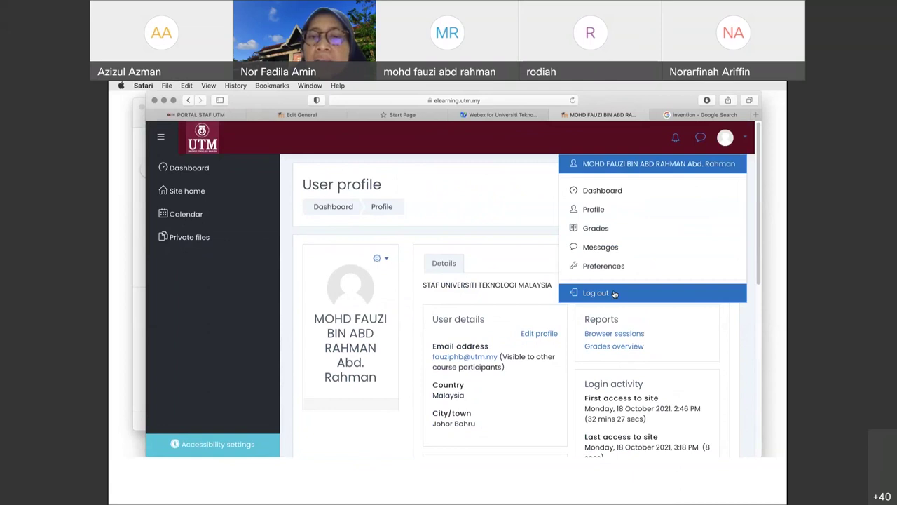
click(611, 213)
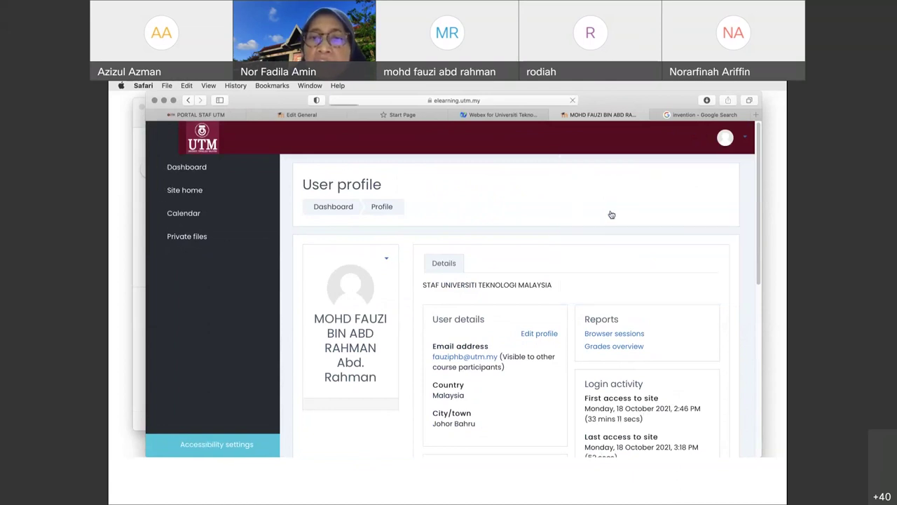
click(378, 260)
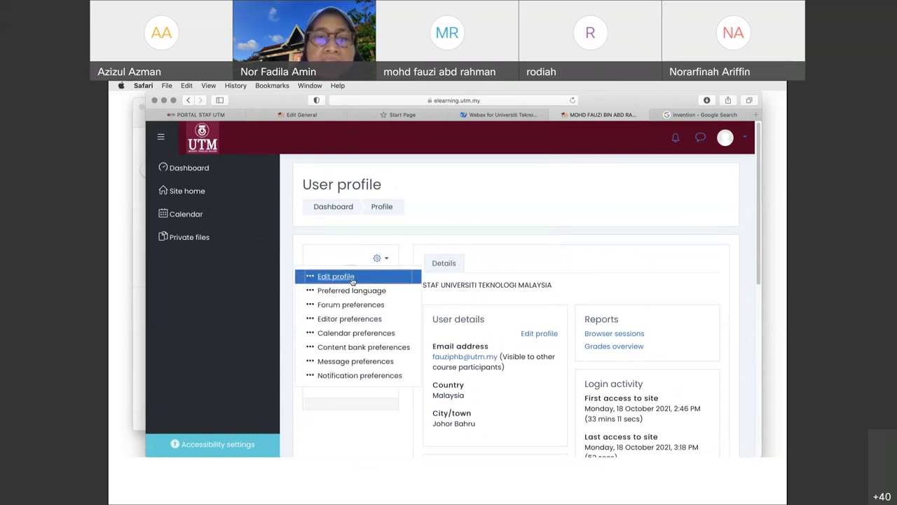
click(349, 275)
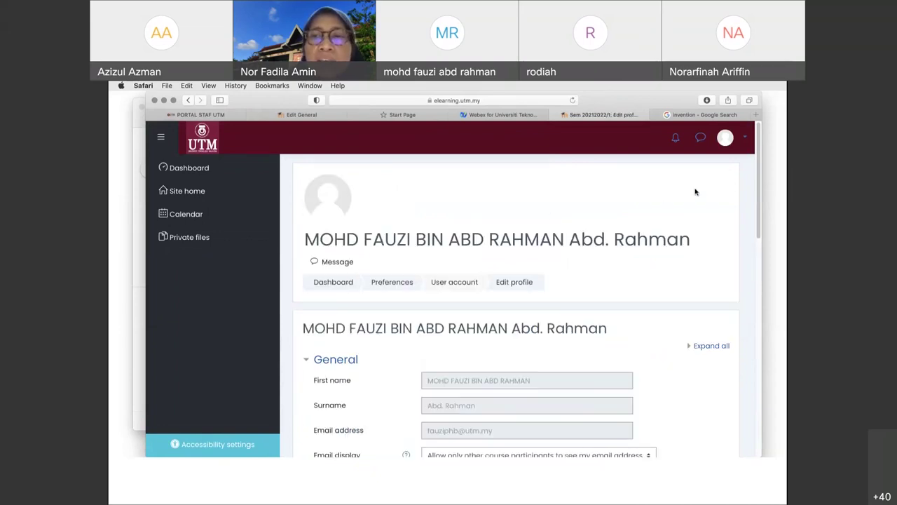
click(726, 140)
click(619, 293)
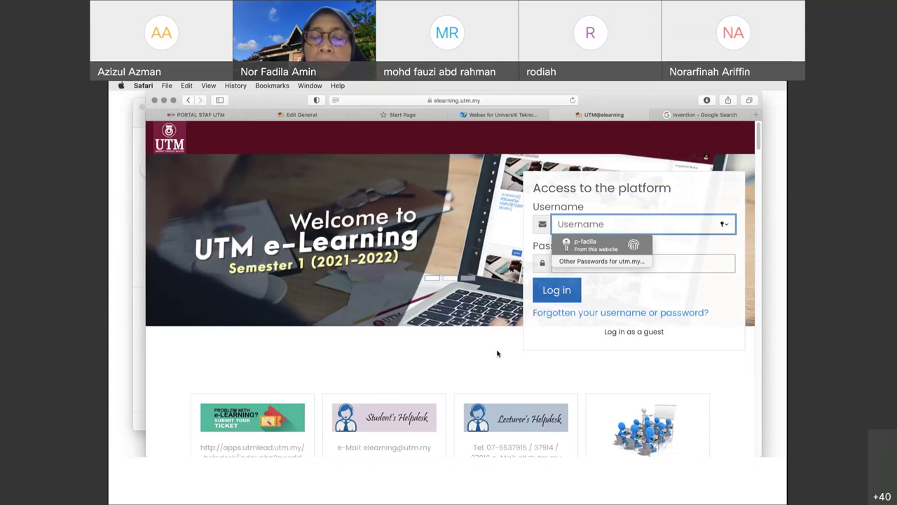
- Enter the staff account's username and its password in the login form
click(497, 353)
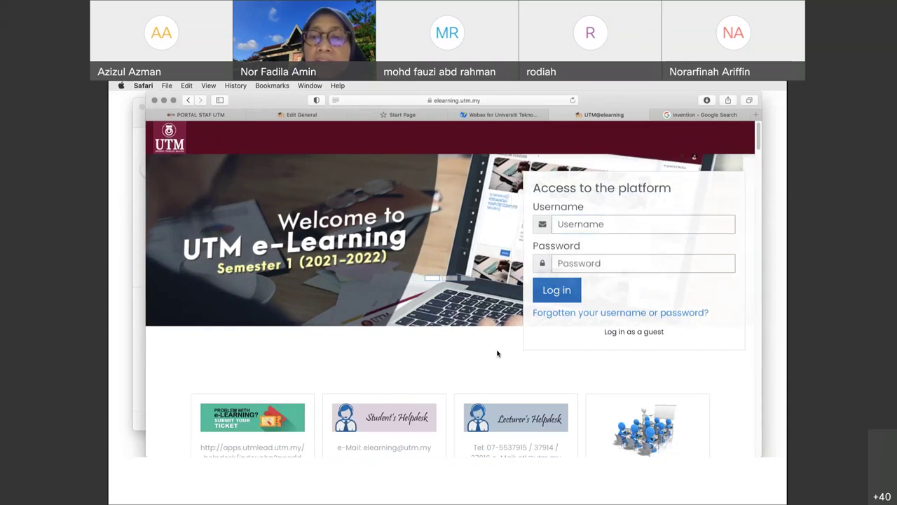
click(573, 225)
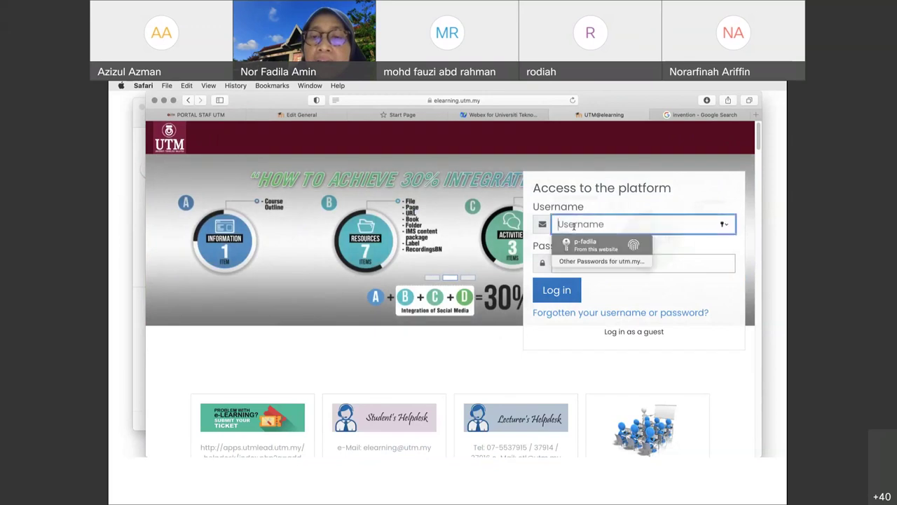
click(558, 266)
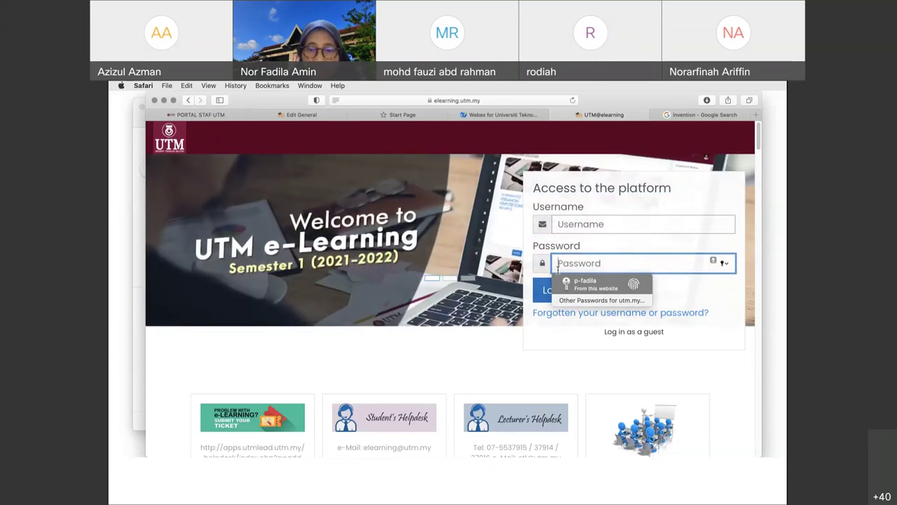
click(575, 222)
text(p-)
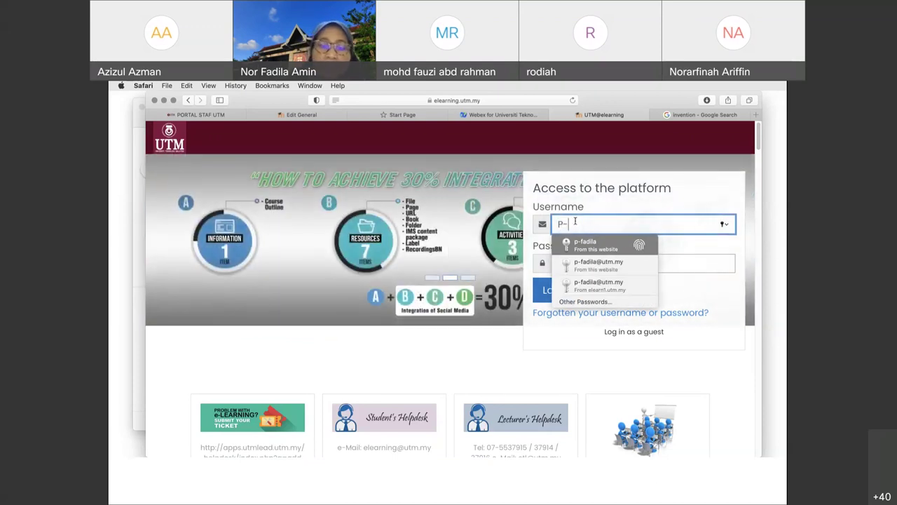
key(BackSpace)
key(BackSpace)
text(p-fadila)
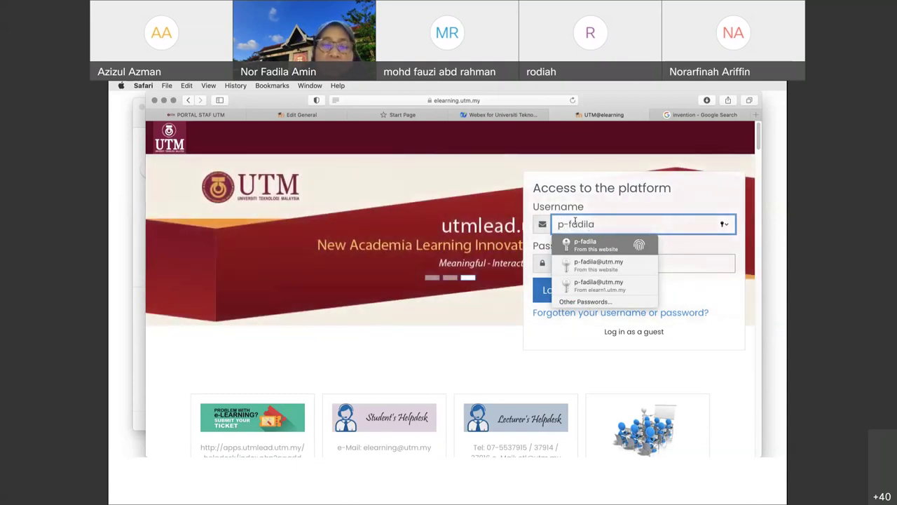
key(Tab)
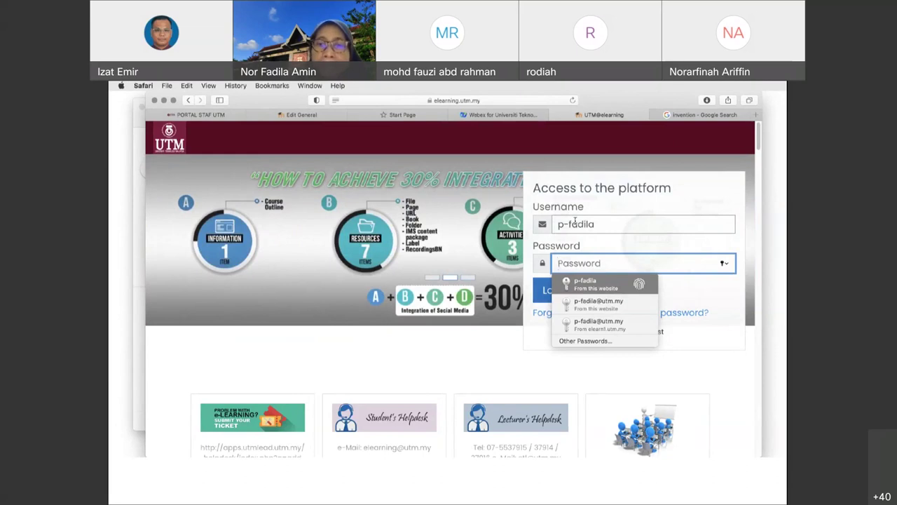
text(••)
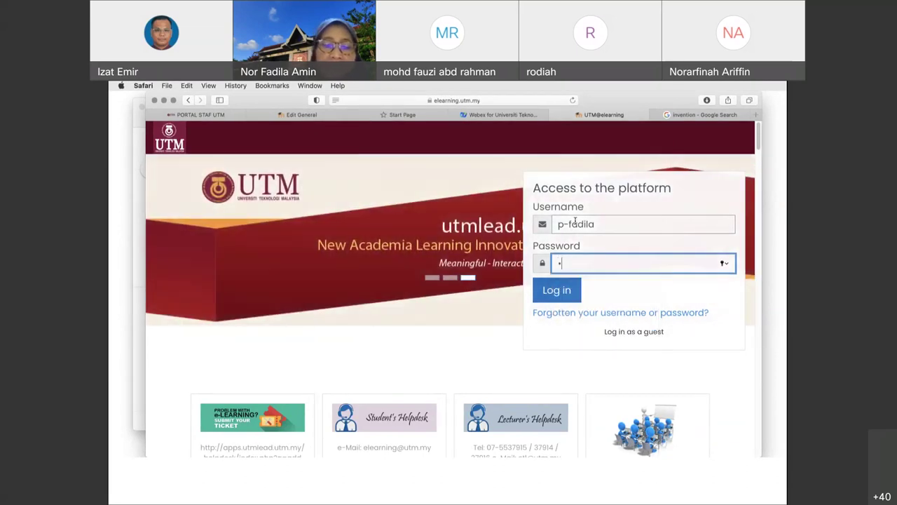
text(•)
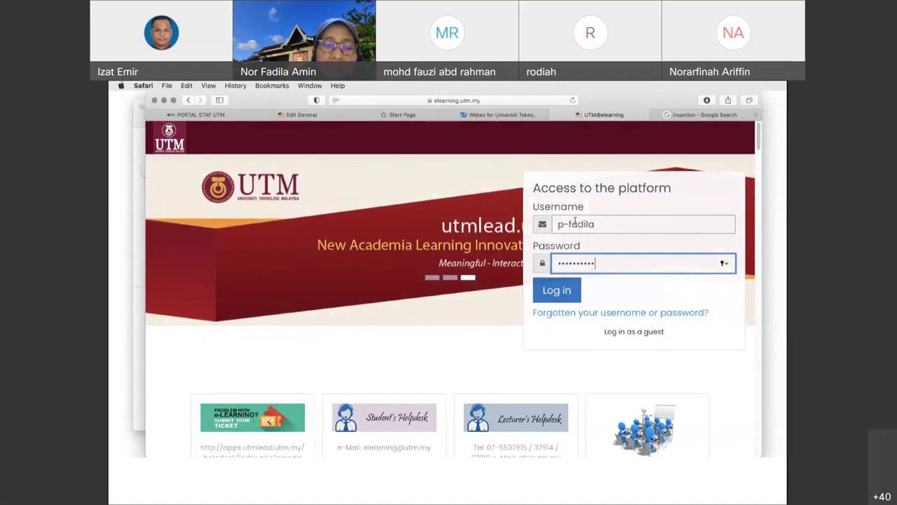
text(•)
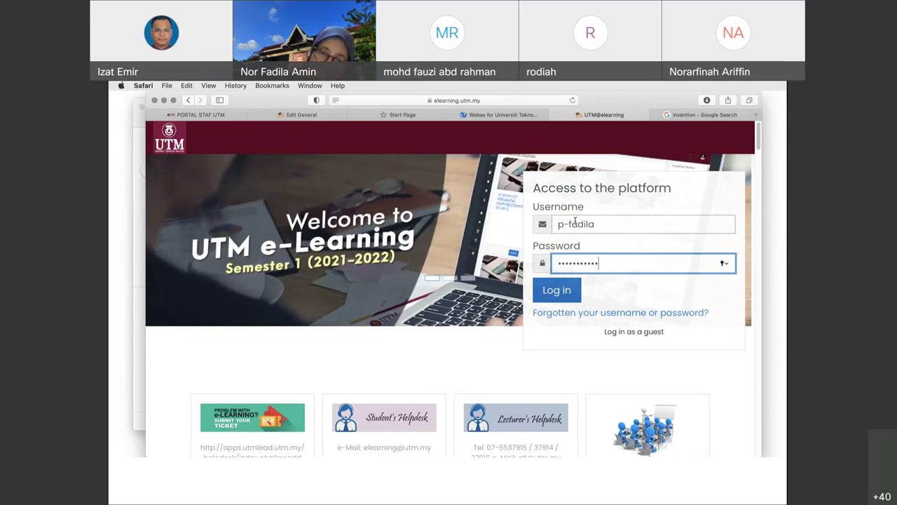
key(BackSpace)
key(BackSpace)
key(BackSpace)
key(BackSpace)
key(BackSpace)
key(BackSpace)
key(BackSpace)
key(BackSpace)
key(BackSpace)
key(BackSpace)
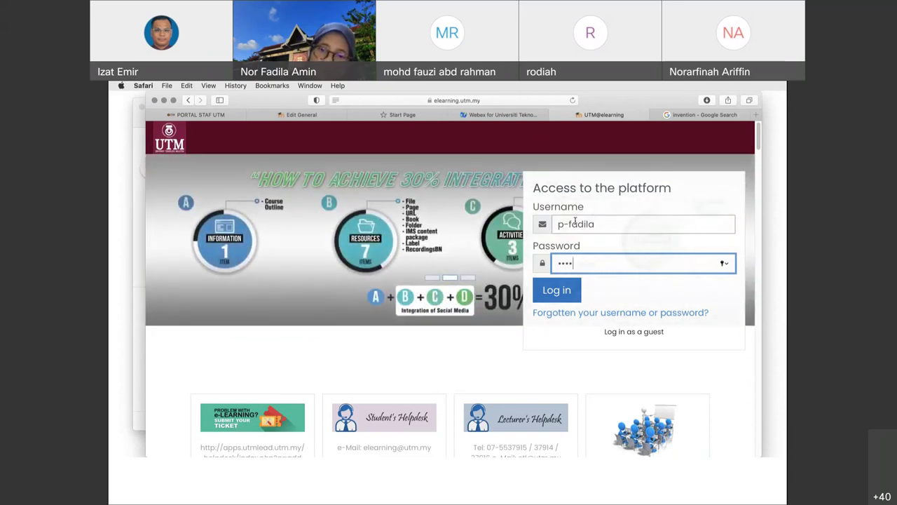
text(•)
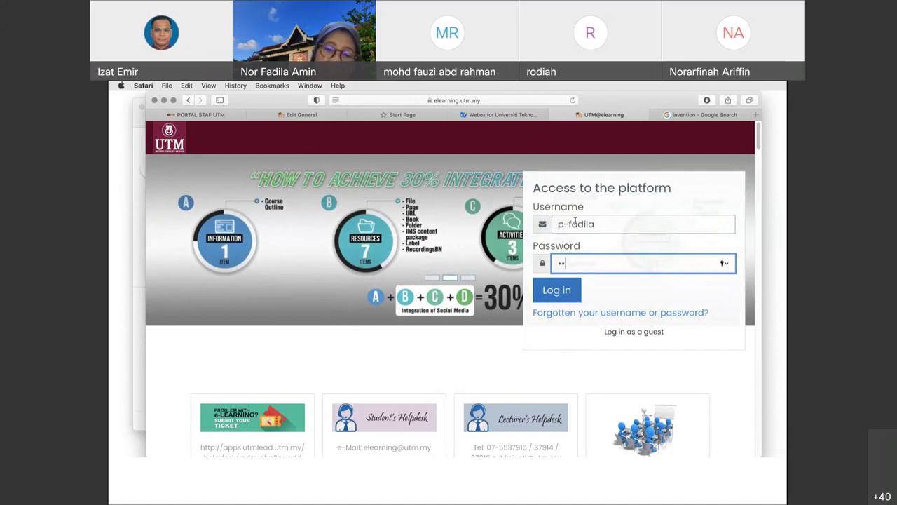
text(••••••••)
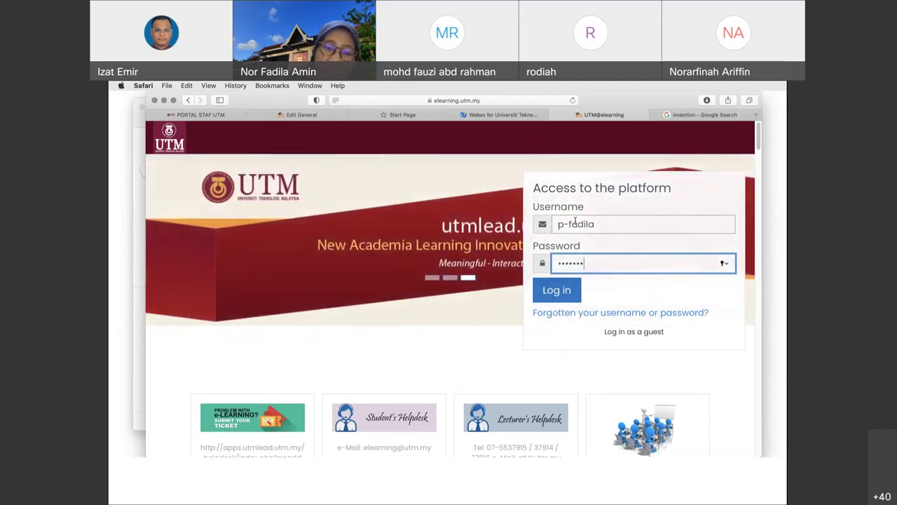
text(•)
- Sign in and reach the SHPE2032-01 course via the profile's active courses list
click(562, 290)
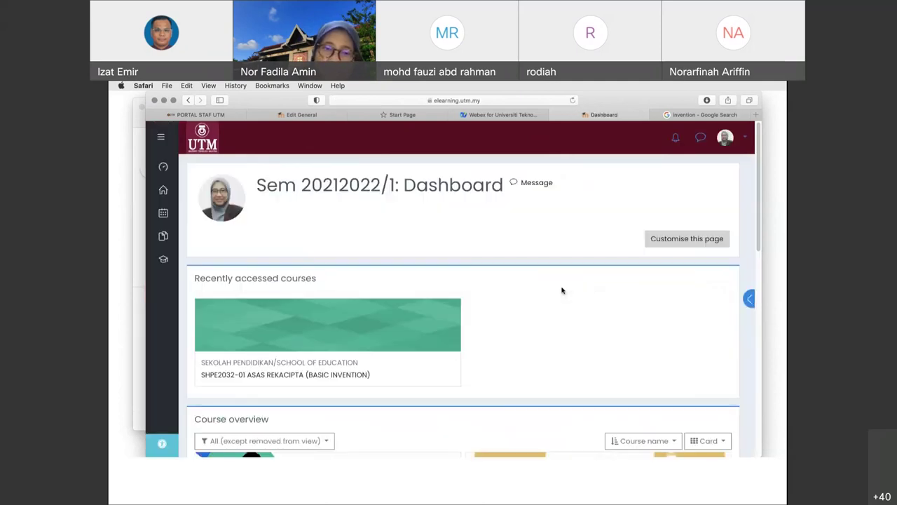
click(726, 139)
click(674, 163)
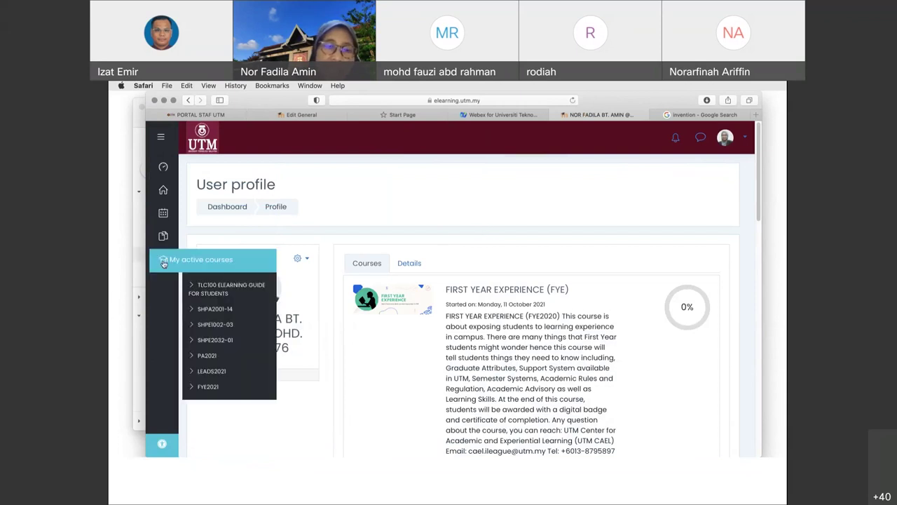
mouse_move(163, 258)
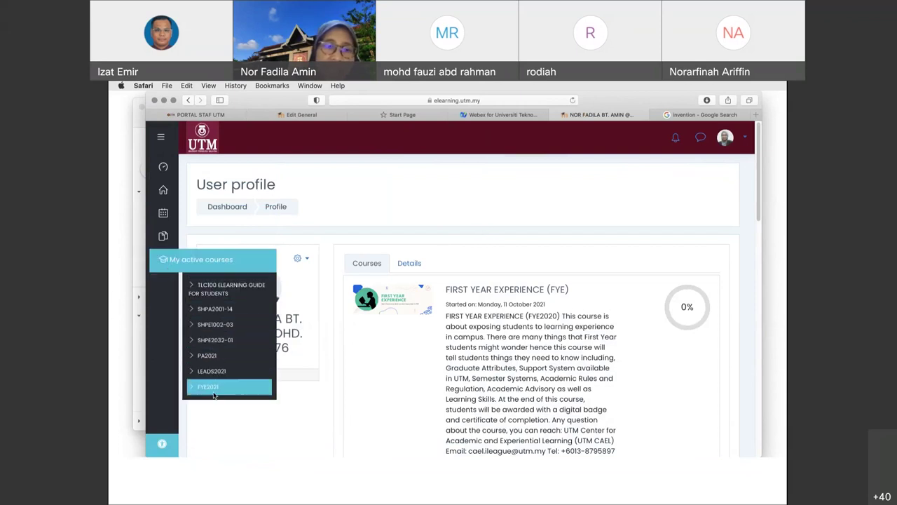
click(225, 341)
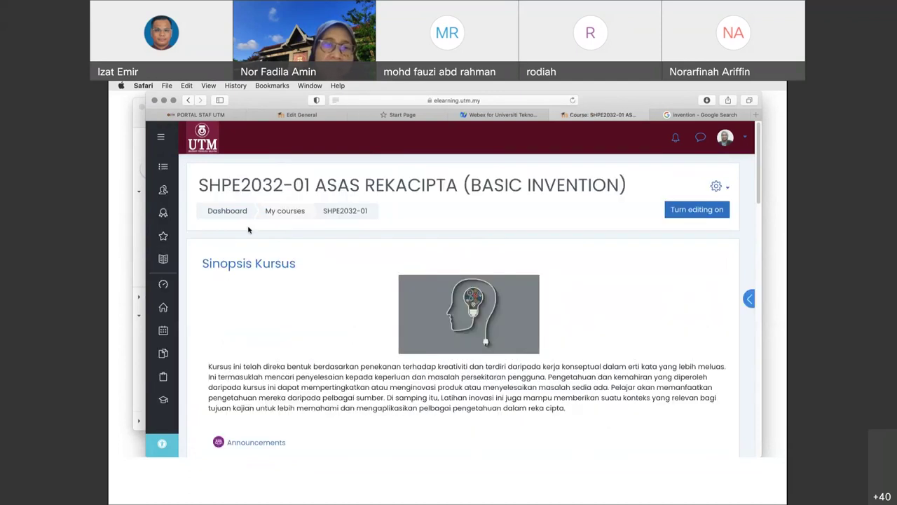
- Open the course's Participants list and go to its second page
click(169, 194)
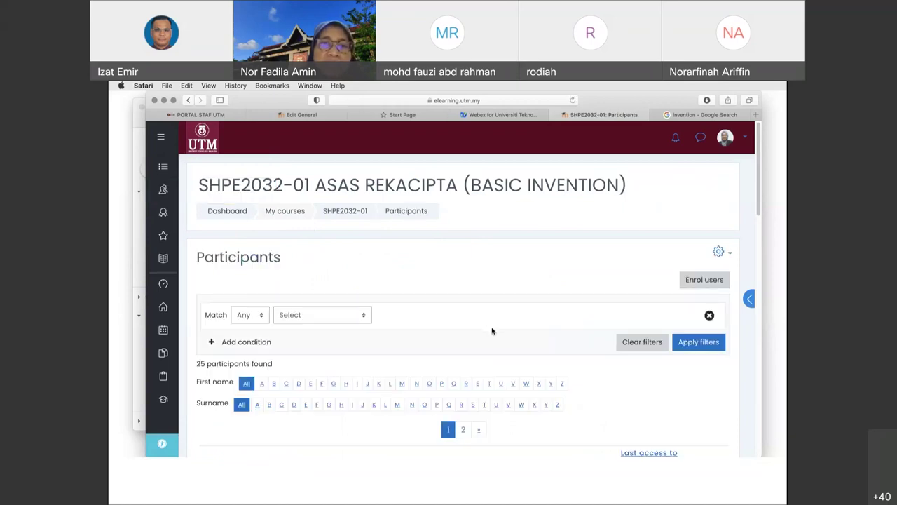
scroll(492, 331, down, 10)
scroll(491, 330, down, 10)
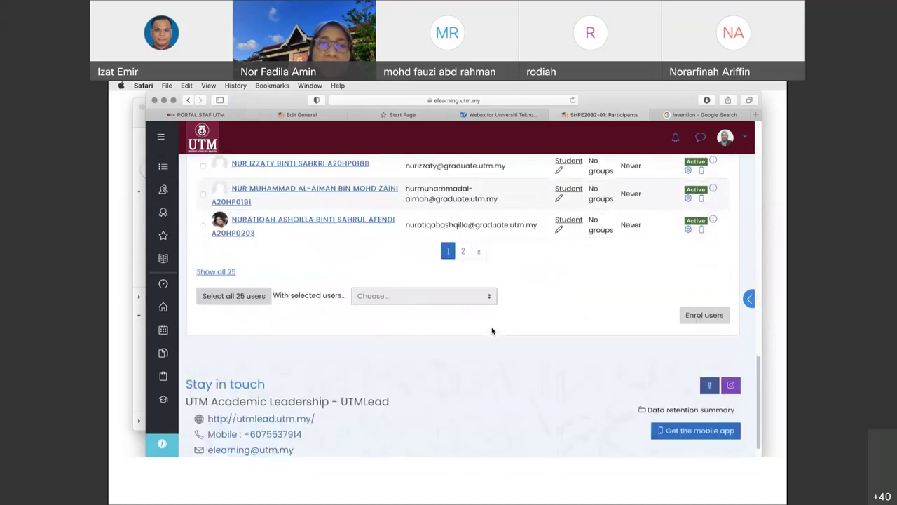
scroll(492, 330, up, 20)
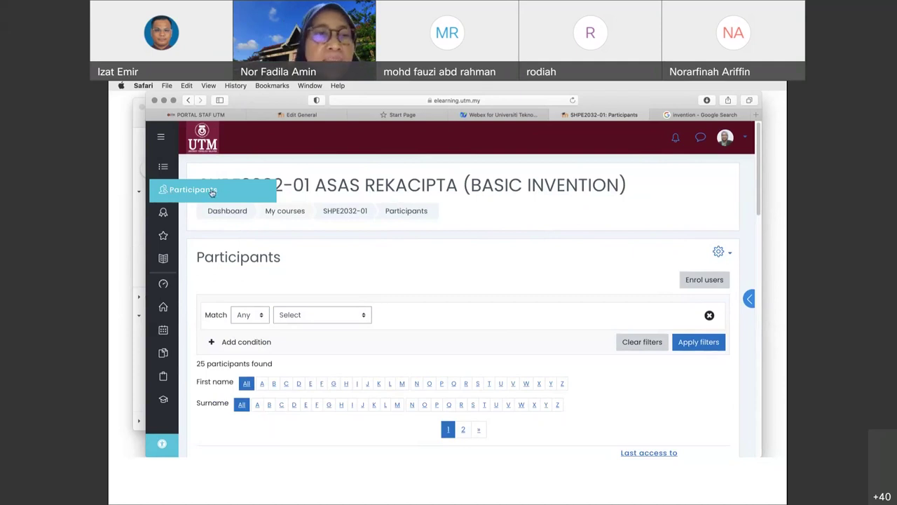
scroll(447, 307, down, 1)
scroll(446, 307, down, 15)
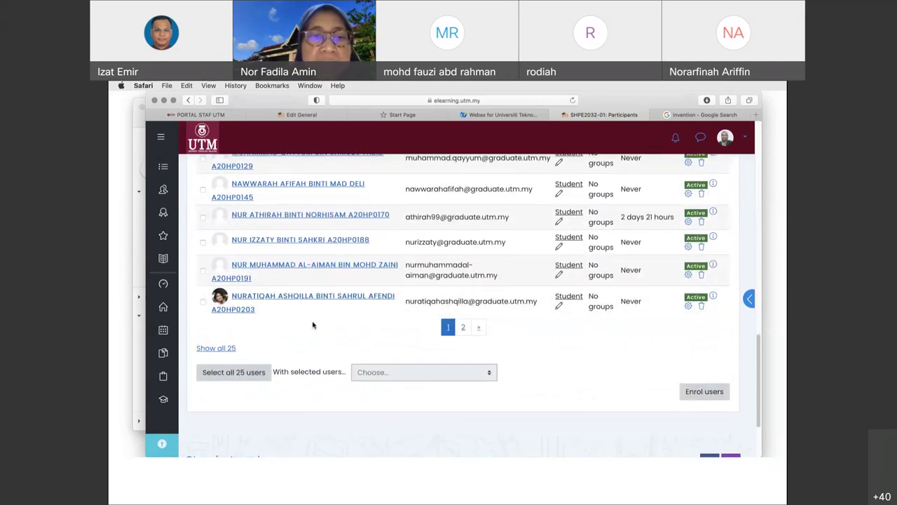
click(463, 327)
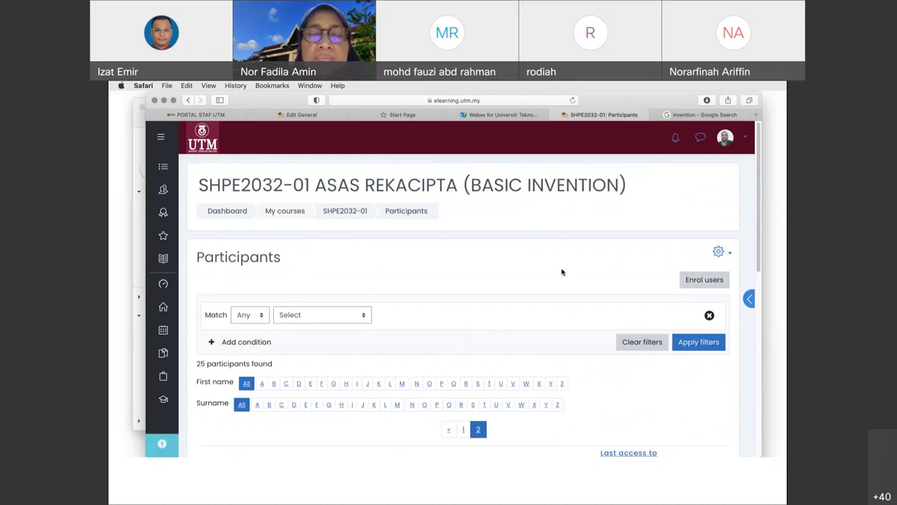
click(693, 282)
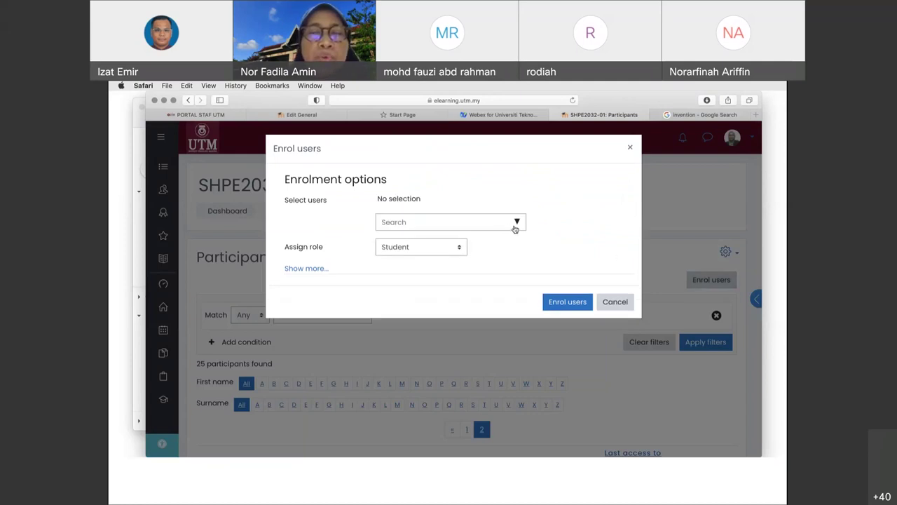
click(462, 249)
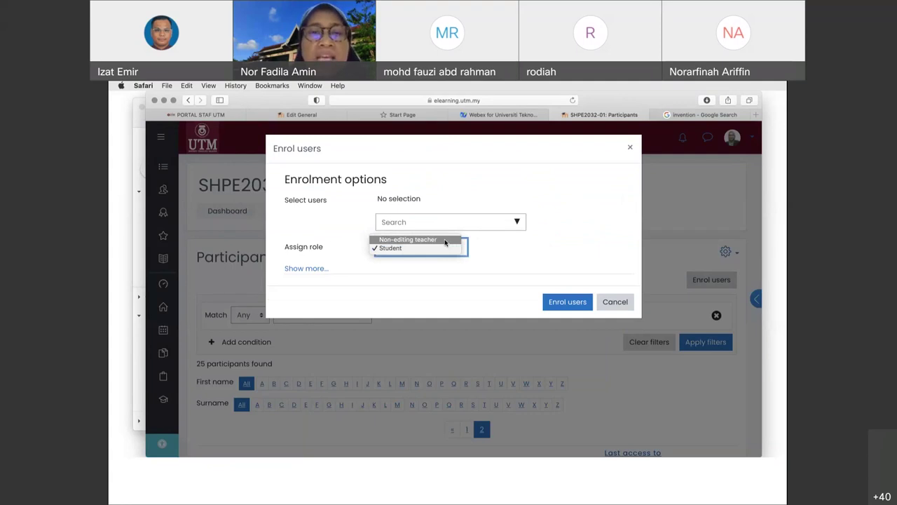
click(512, 259)
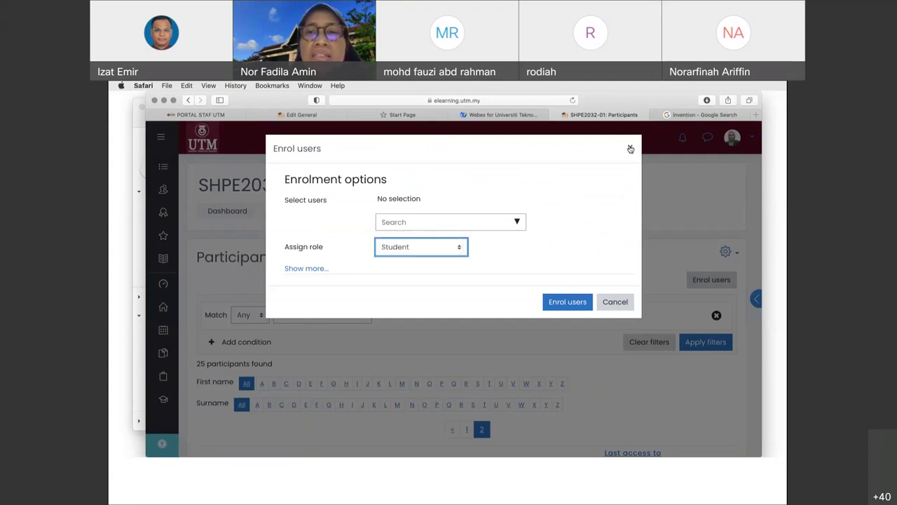
click(630, 149)
scroll(599, 391, down, 3)
scroll(598, 391, down, 2)
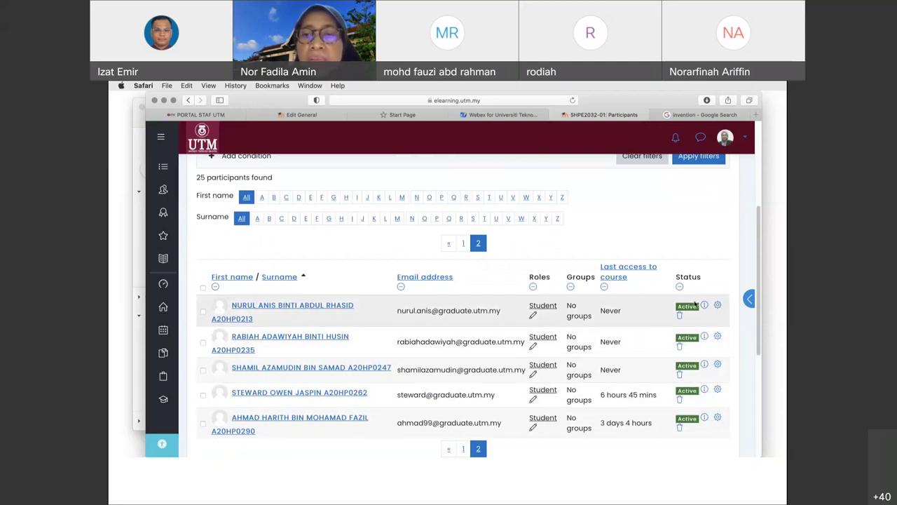
click(718, 306)
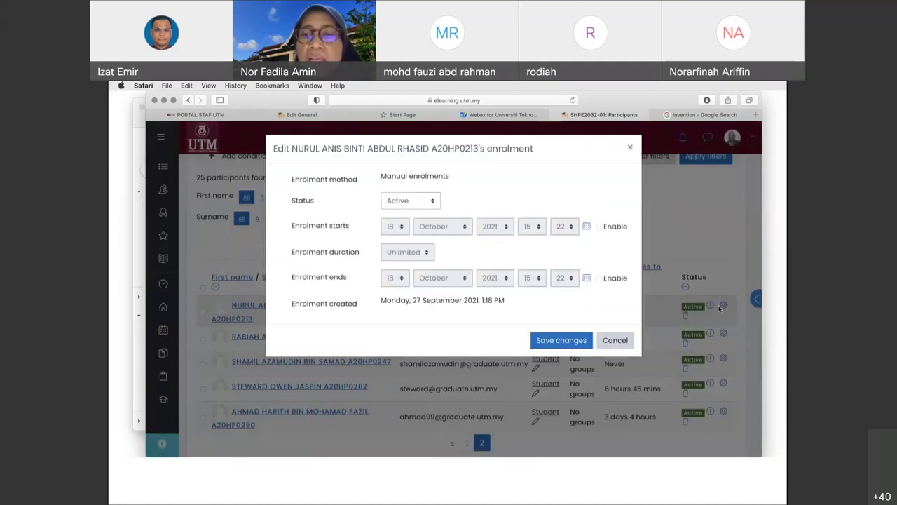
click(630, 147)
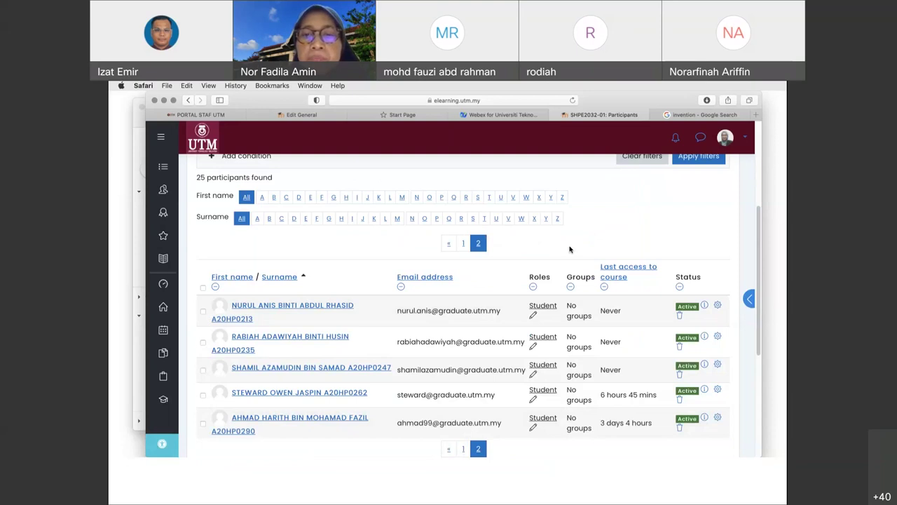
scroll(569, 249, down, 5)
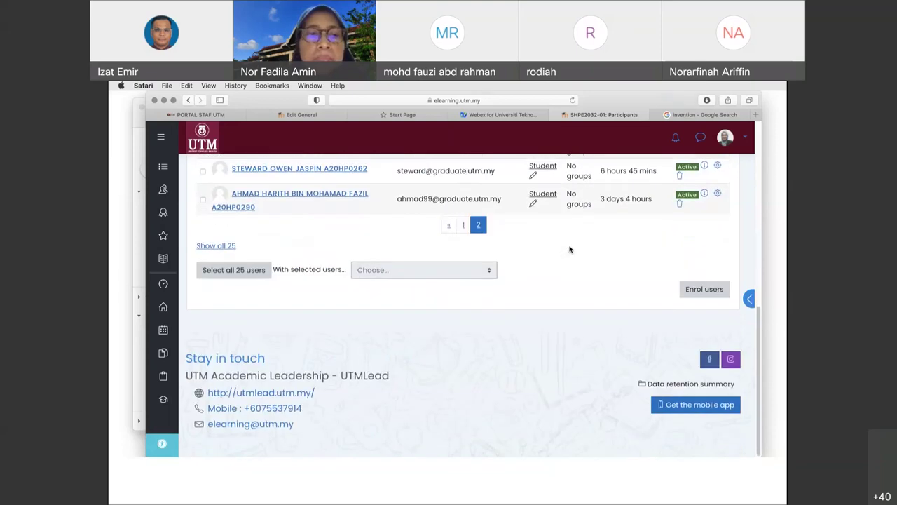
scroll(569, 249, up, 5)
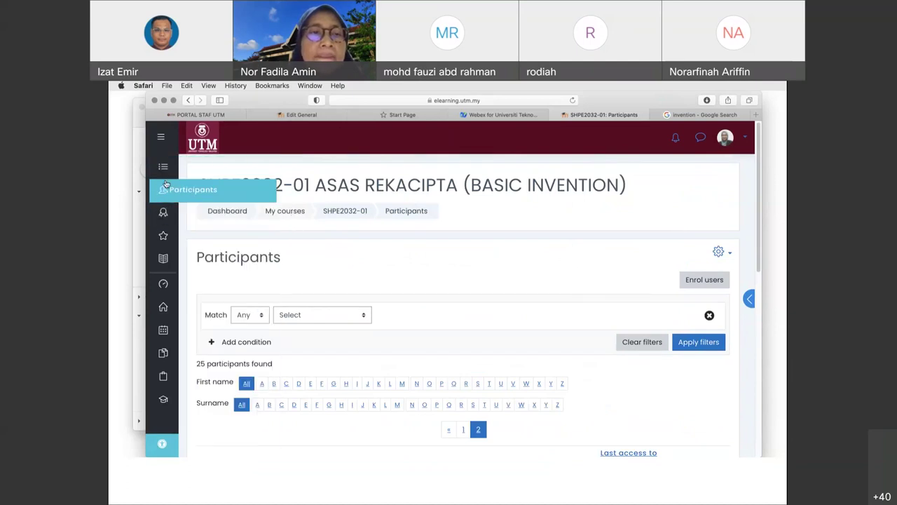
- Return to the SHPE2032-01 course page and turn editing on
click(346, 212)
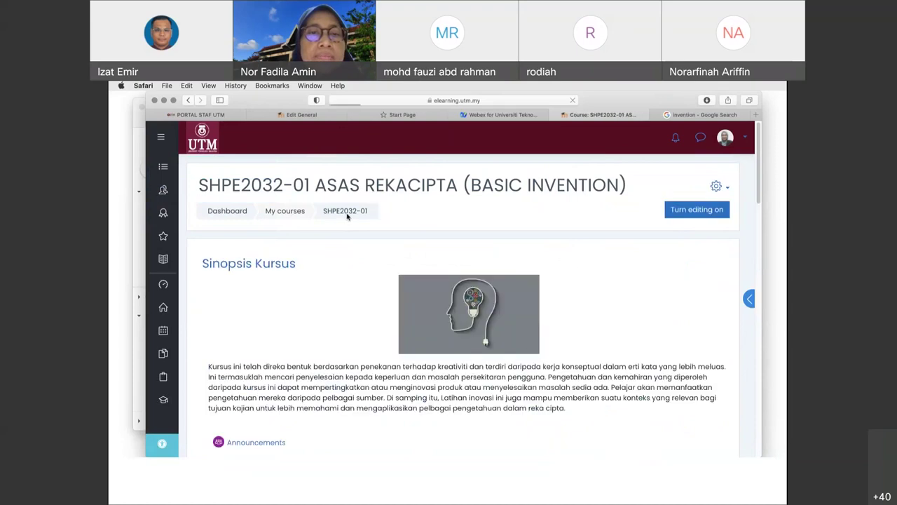
scroll(355, 286, down, 5)
scroll(355, 284, up, 2)
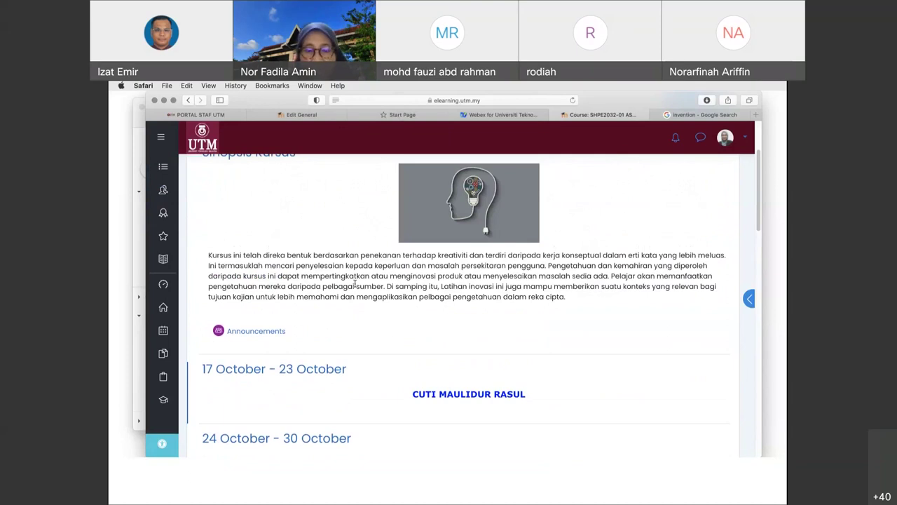
scroll(355, 284, down, 1)
scroll(355, 286, up, 4)
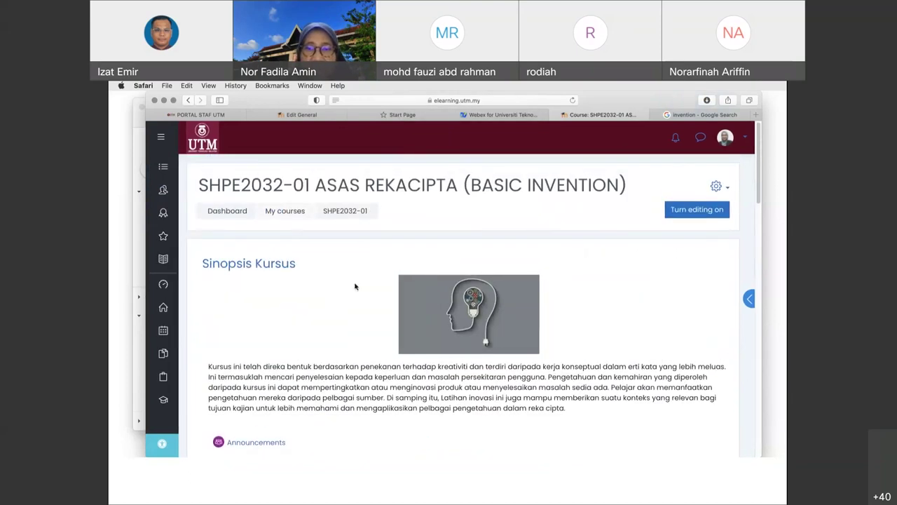
click(684, 215)
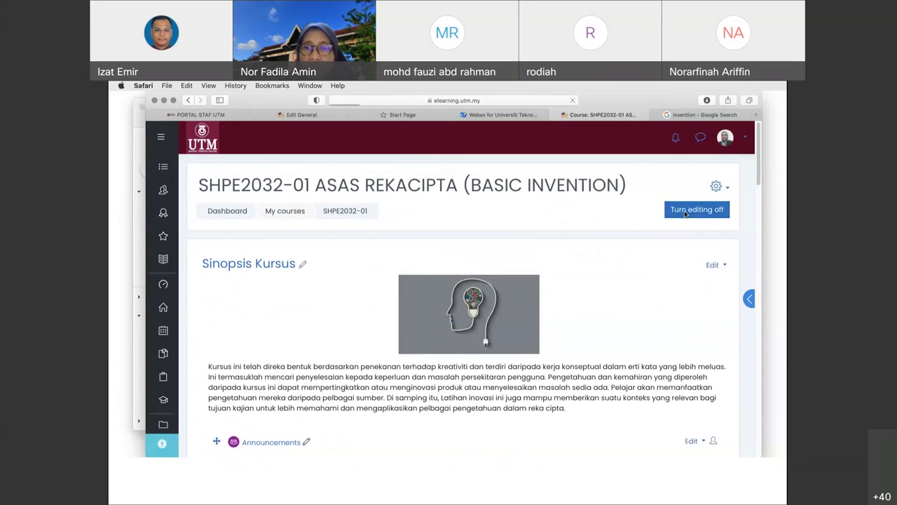
click(685, 213)
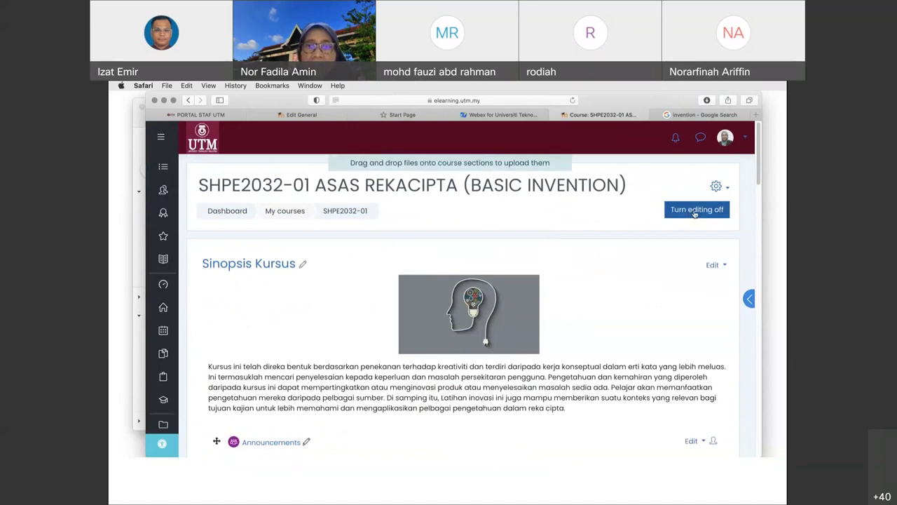
click(694, 210)
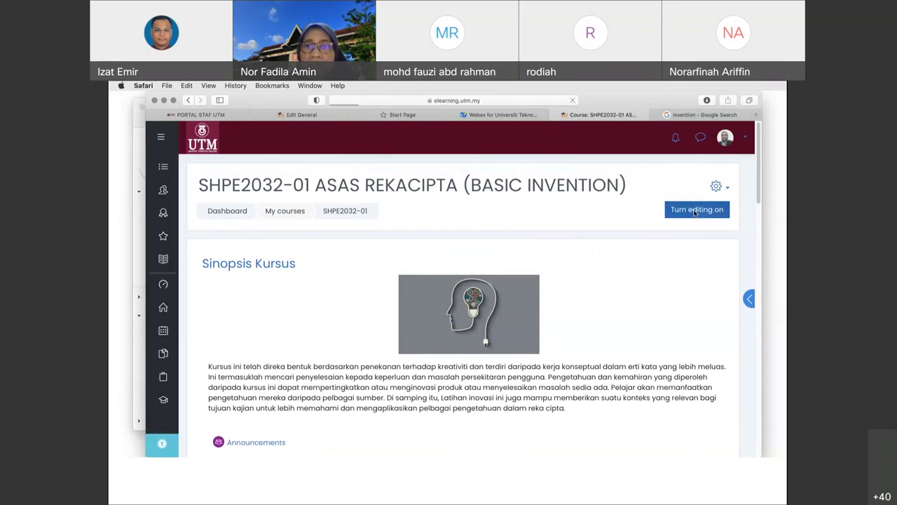
scroll(694, 213, down, 5)
scroll(694, 213, down, 2)
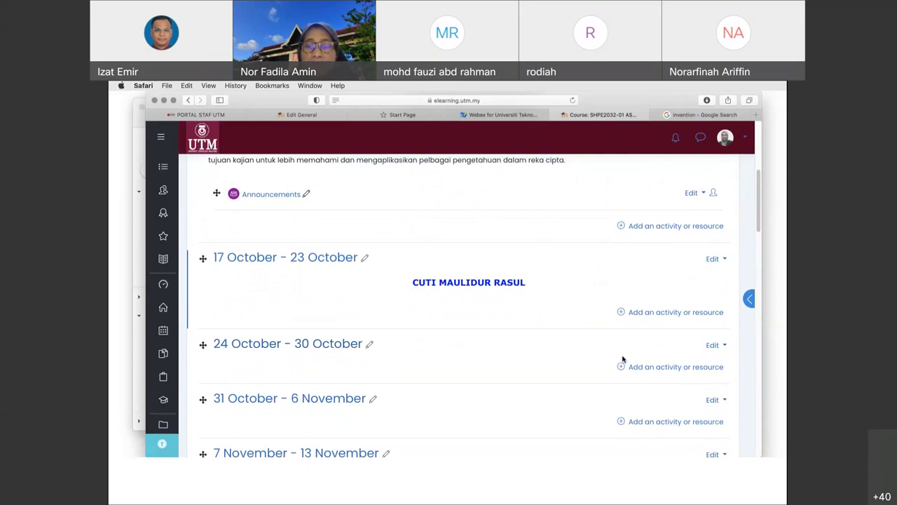
- Open the 24 October - 30 October week's edit form and focus its empty Summary
click(724, 347)
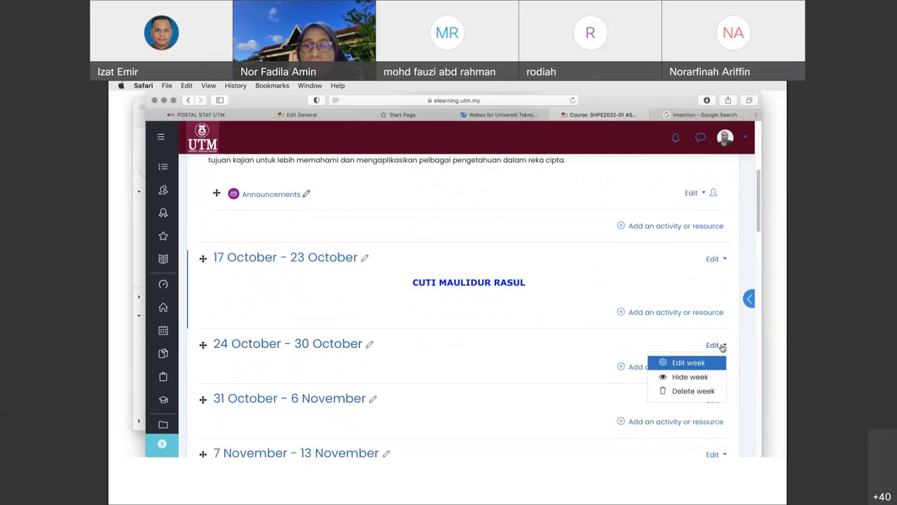
click(696, 364)
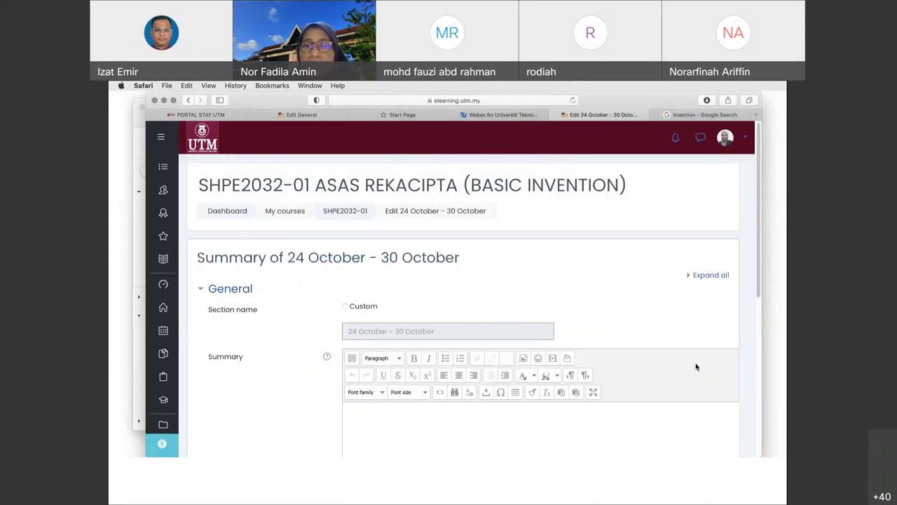
click(539, 420)
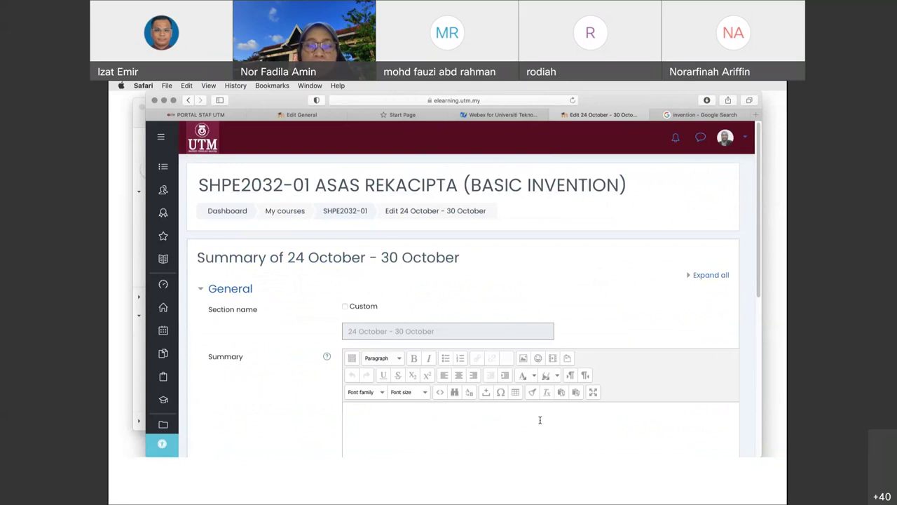
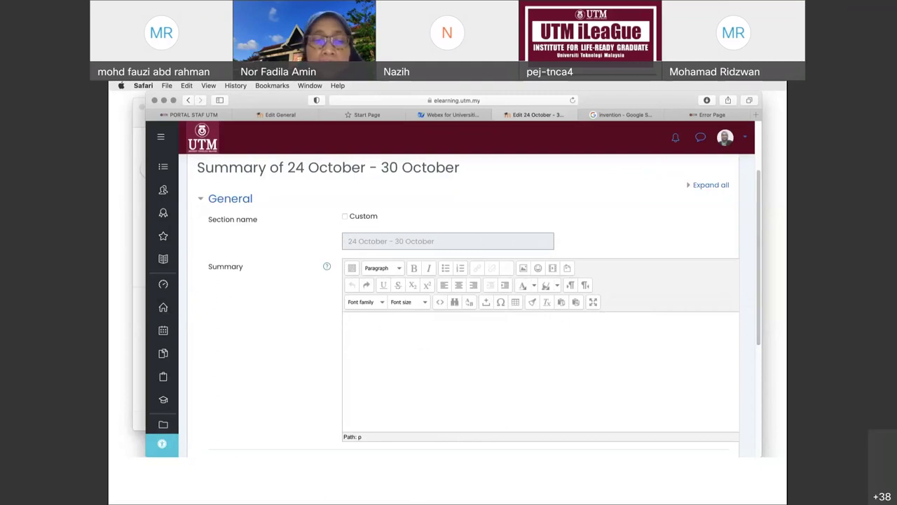
- Paste 'Pengenalan kepada Kursus Asas Reka Cipta' into the summary and start an unordered list
click(319, 493)
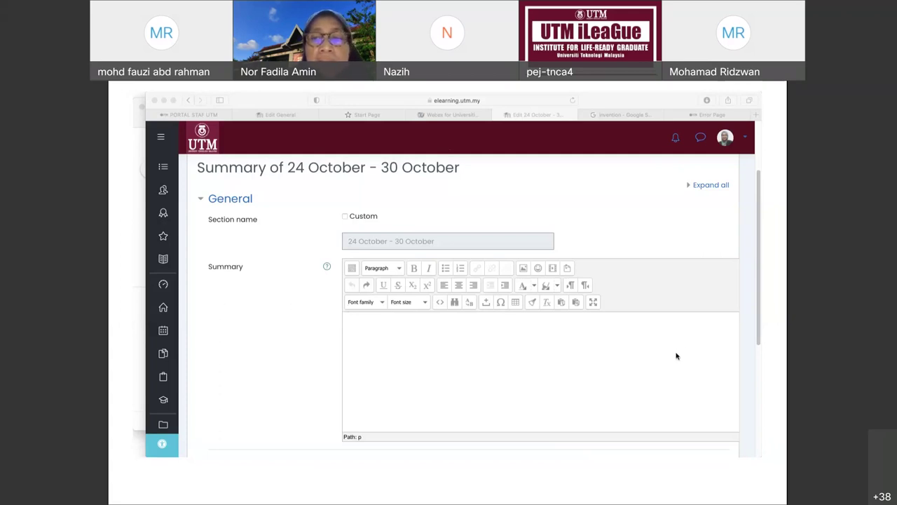
click(362, 320)
text(Pengenalan kepada Kursus Asas Reka Cipta)
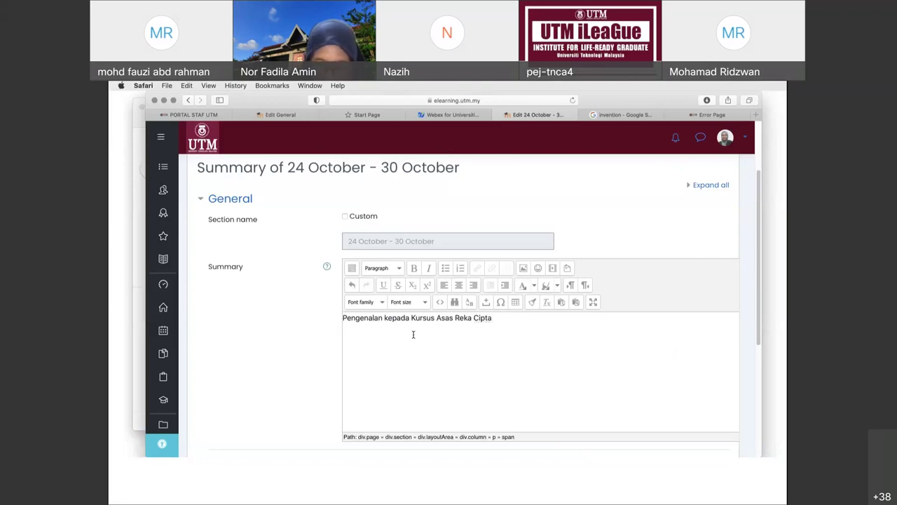
click(446, 268)
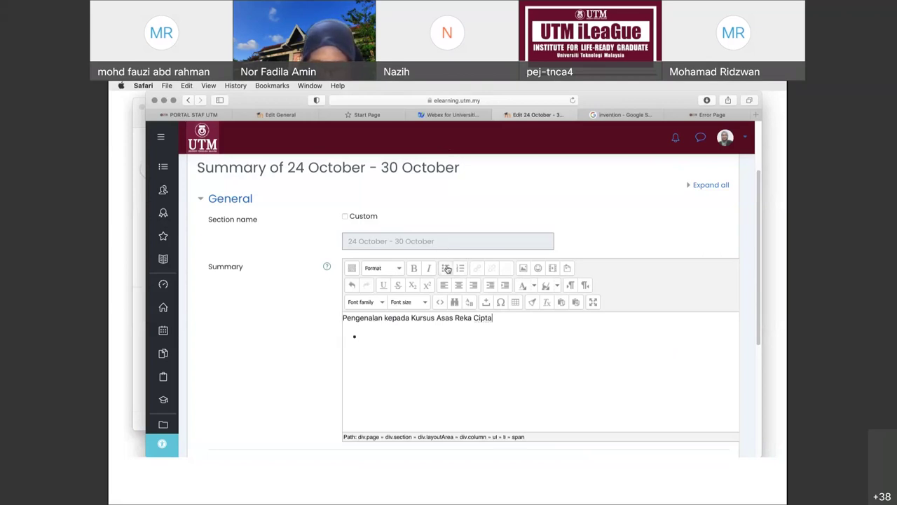
- Add an empty line after the introduction and remove the stray empty bullets
click(440, 483)
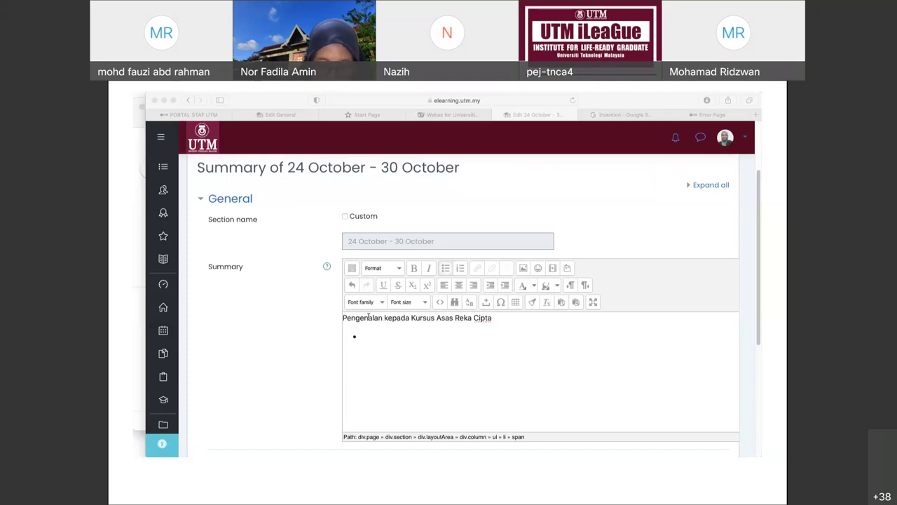
click(673, 329)
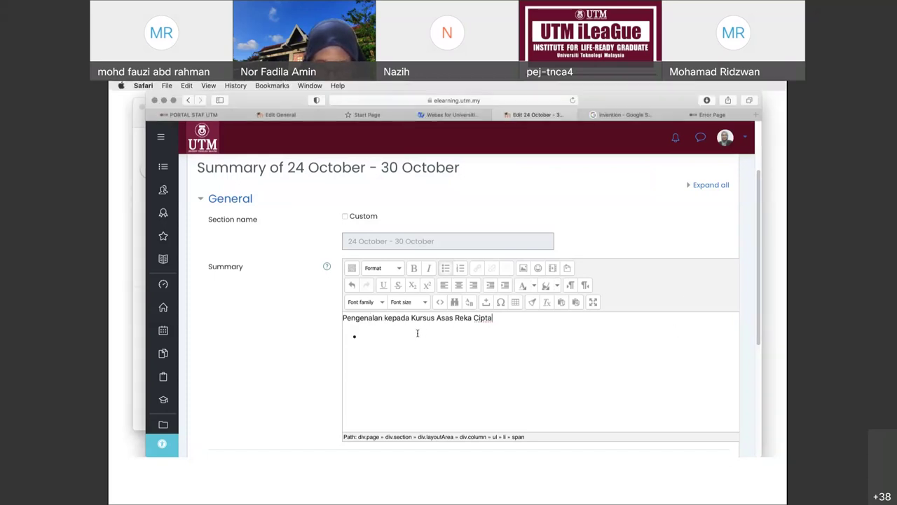
key(shift+alt+Left)
key(Right)
key(Return)
click(445, 268)
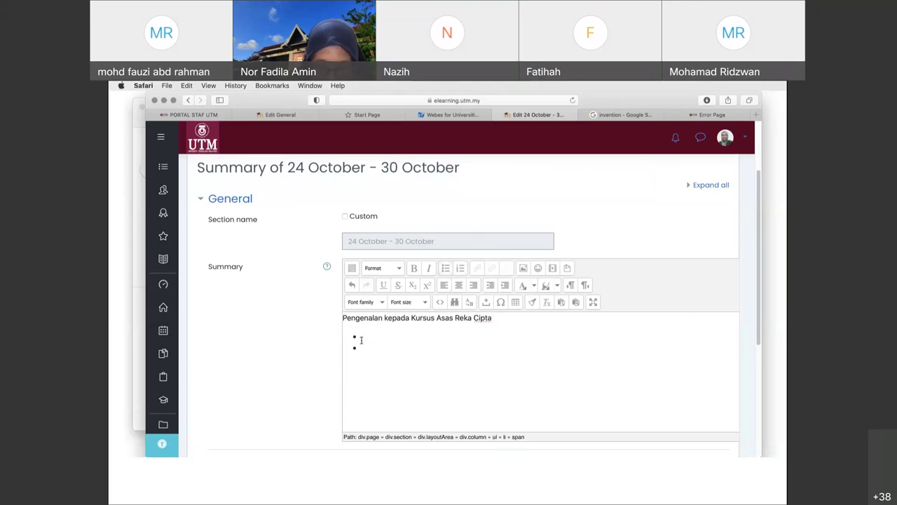
click(445, 271)
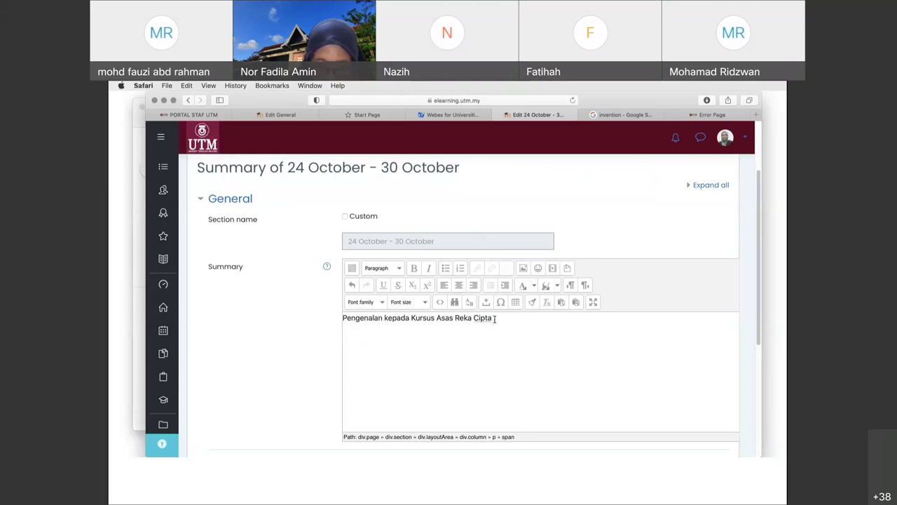
- Add 'Penerangan Rancangan Kursus' as the first bullet item
click(445, 271)
text(Penerangan Rancangan Kursus)
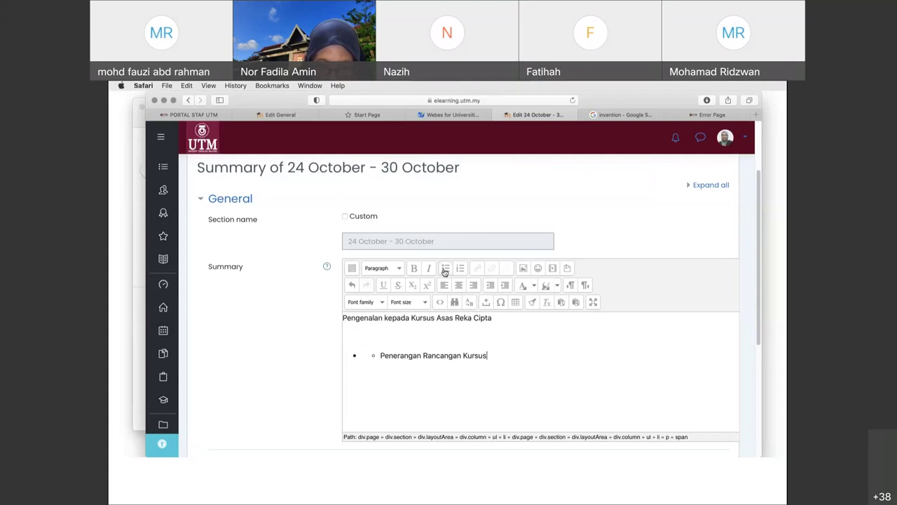
click(380, 355)
key(BackSpace)
key(BackSpace)
key(BackSpace)
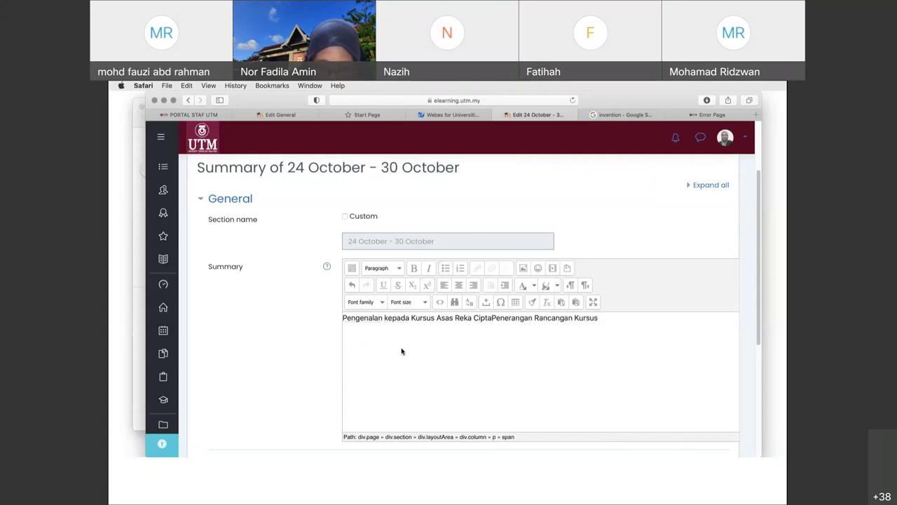
key(Return)
click(443, 269)
- Add 'Keperluan kursus' as the second top-level bullet and restore the first bullet's text
click(523, 342)
key(Return)
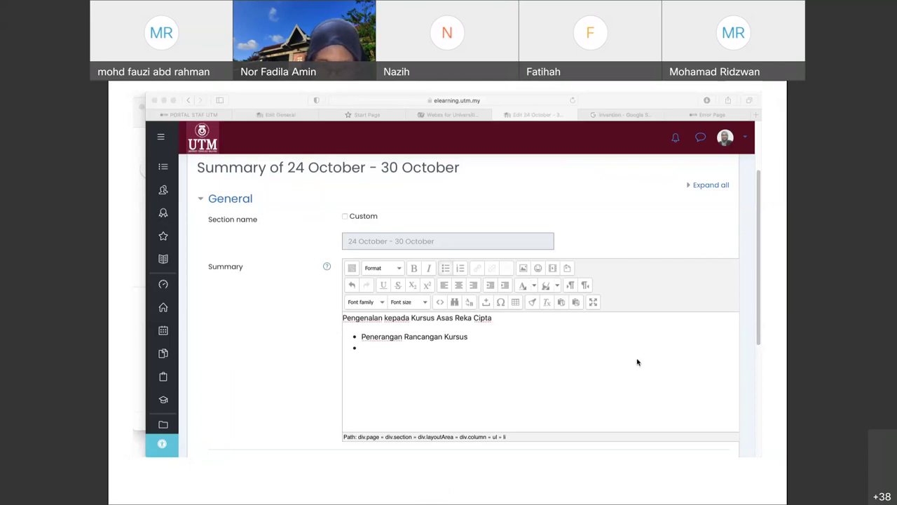
key(Tab)
text(Keperluan kursus)
click(378, 348)
key(BackSpace)
key(BackSpace)
key(Return)
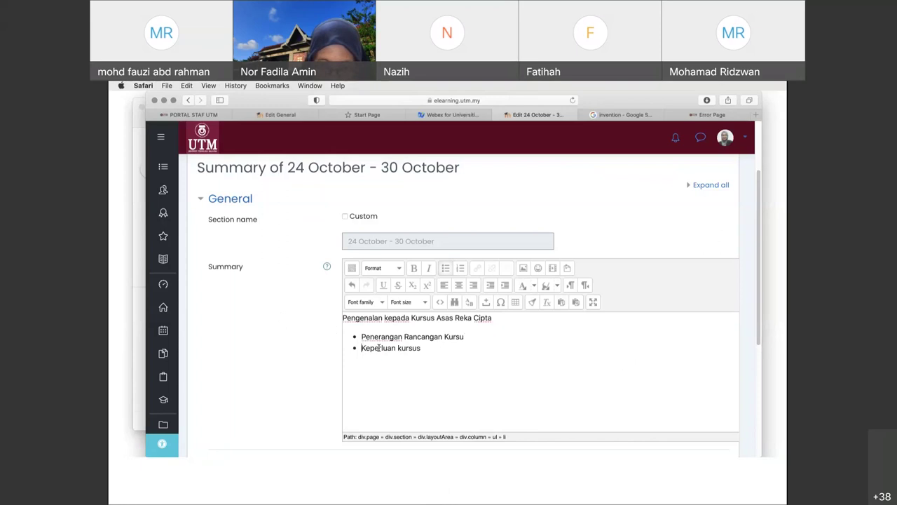
click(469, 336)
text(s)
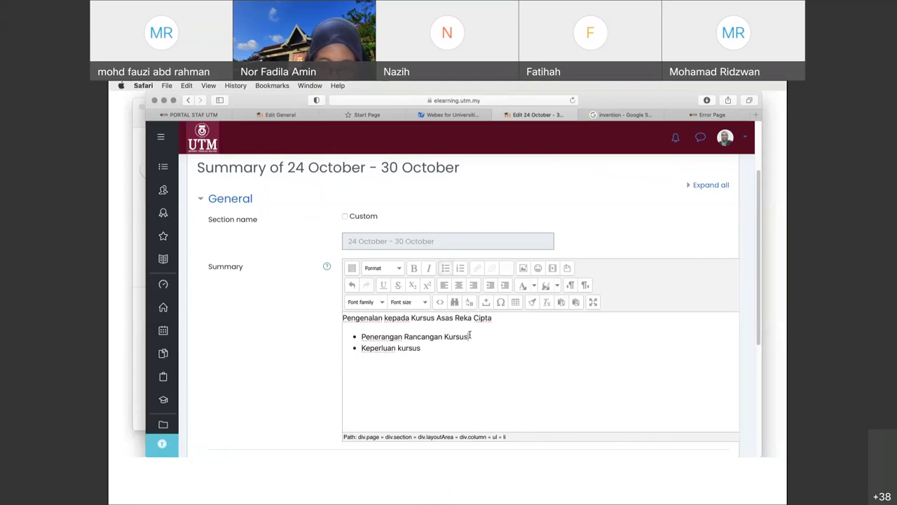
click(440, 348)
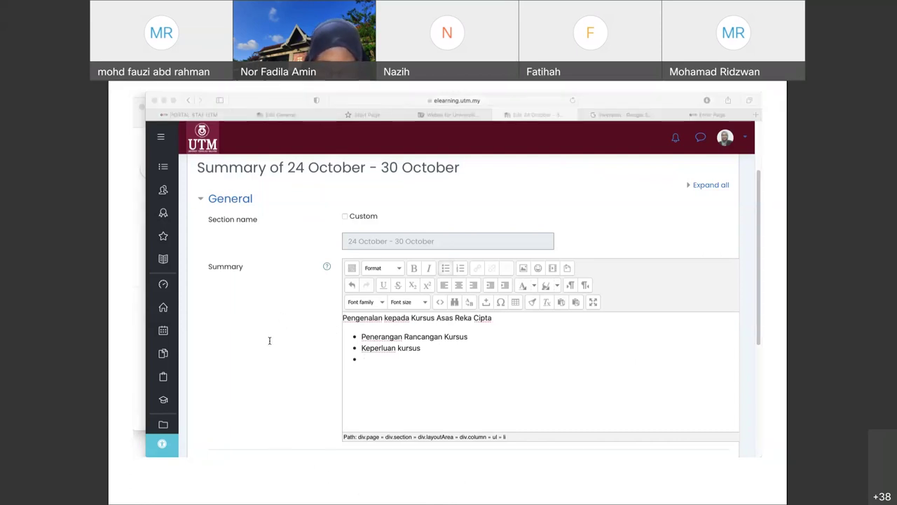
- Add 'Penerangan reka bentuk' as the third bullet item
click(365, 339)
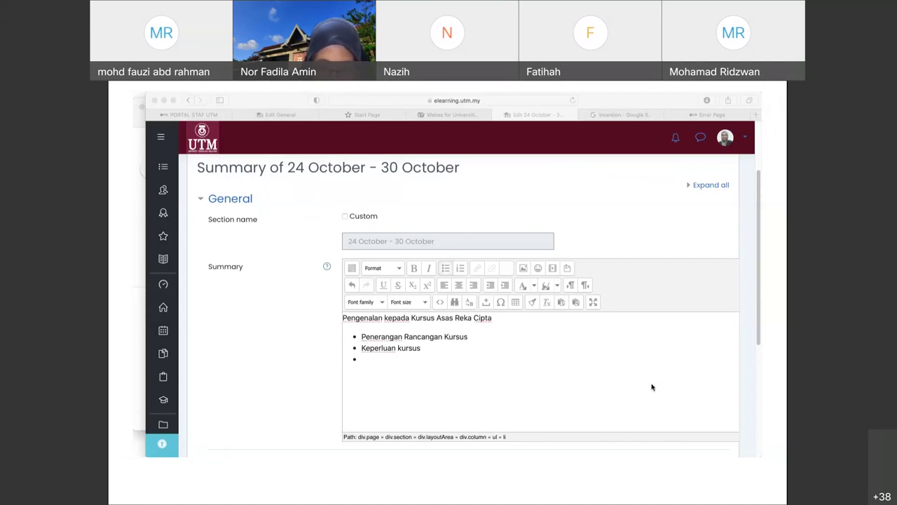
click(374, 354)
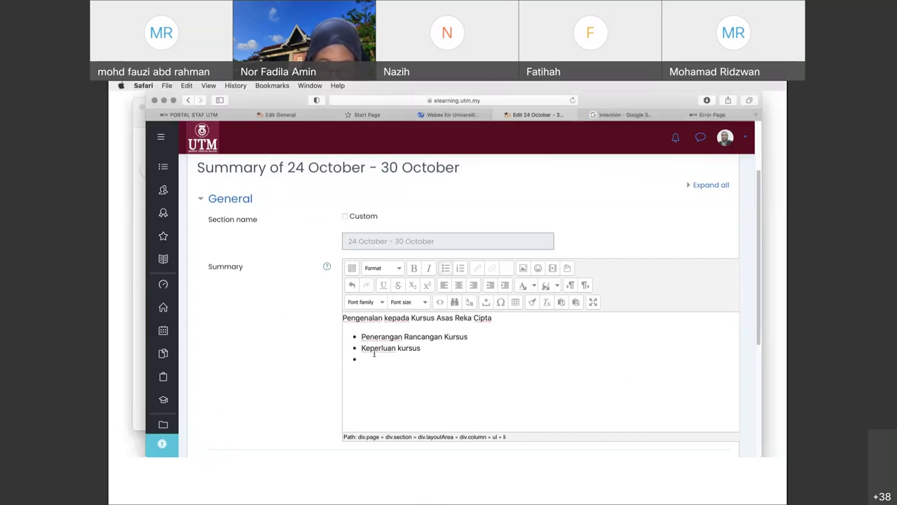
text(Penerangan reka bentuk)
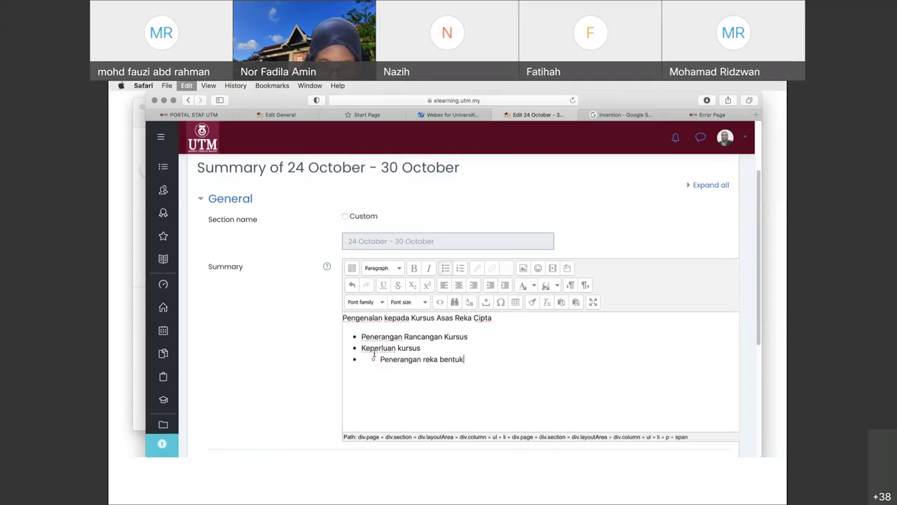
click(380, 359)
key(BackSpace)
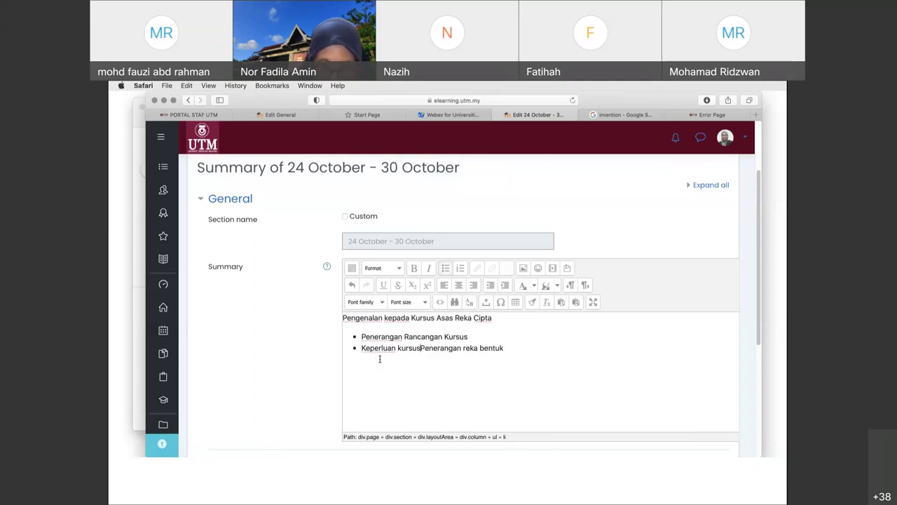
key(Return)
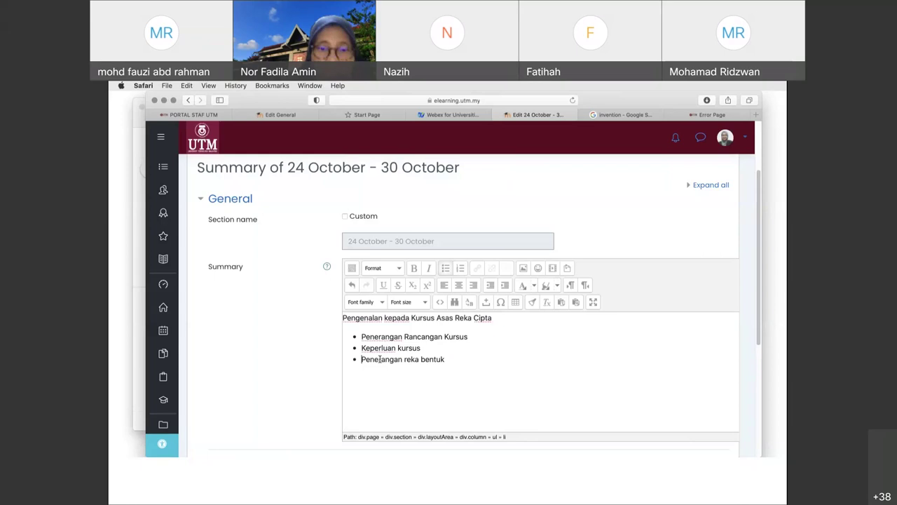
- Save the edited 24 October - 30 October section summary with Save changes
scroll(526, 414, down, 5)
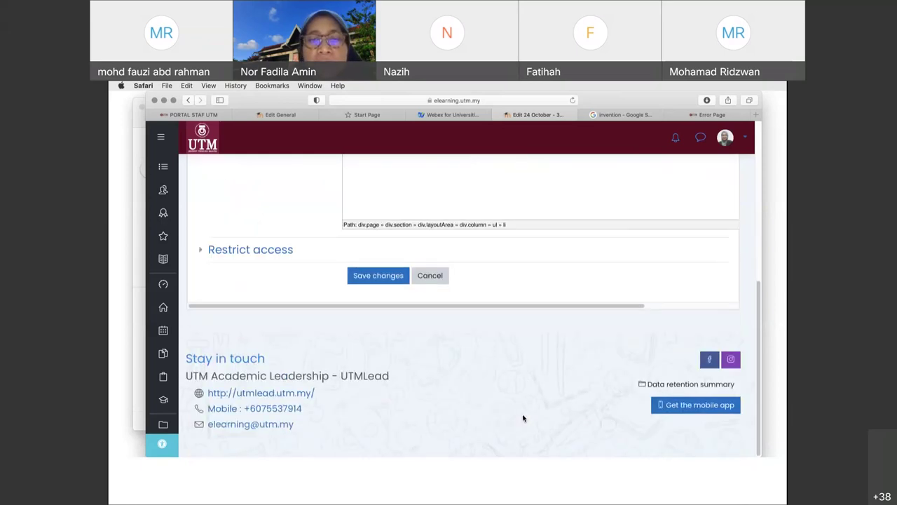
scroll(525, 416, up, 5)
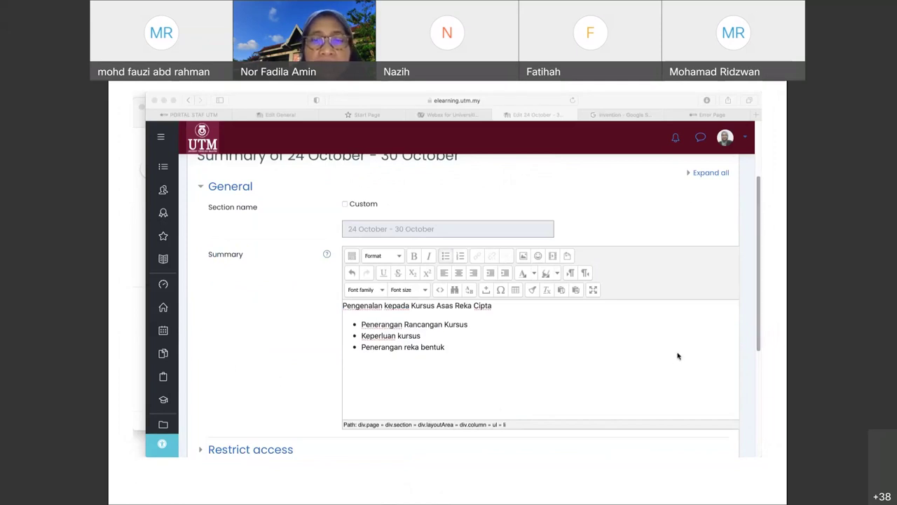
scroll(533, 375, down, 2)
click(394, 400)
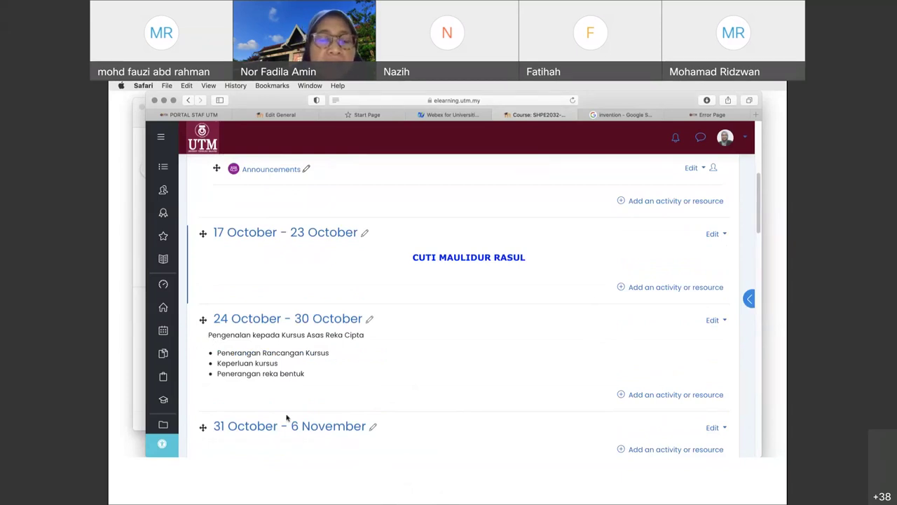
- Open the activity chooser under the 24 October - 30 October week and pick File
scroll(497, 371, down, 1)
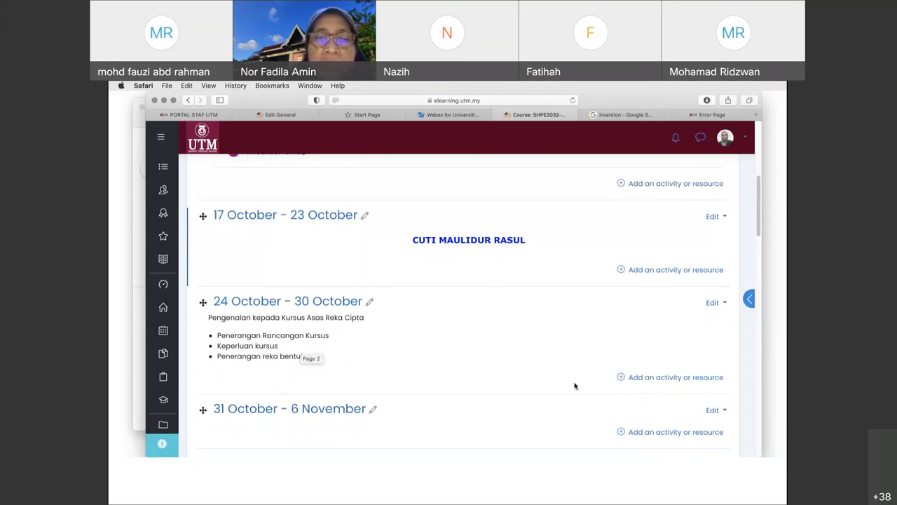
click(672, 378)
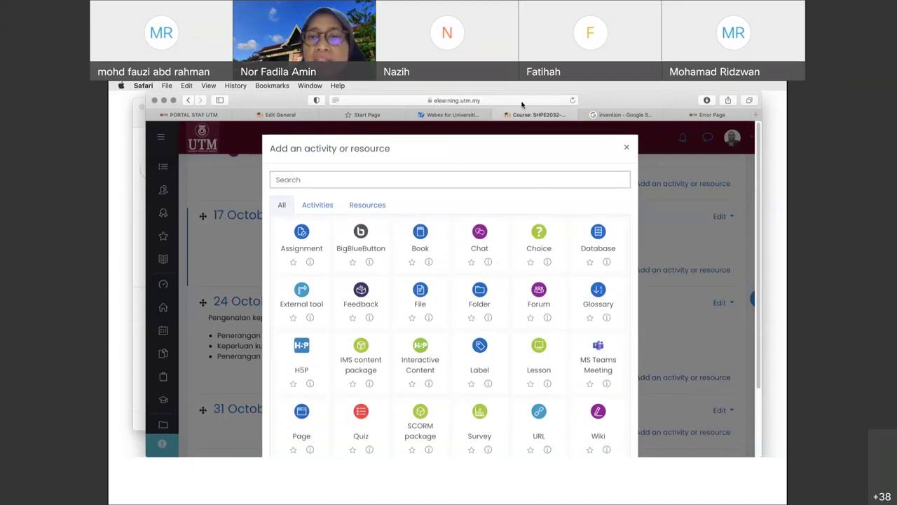
click(495, 185)
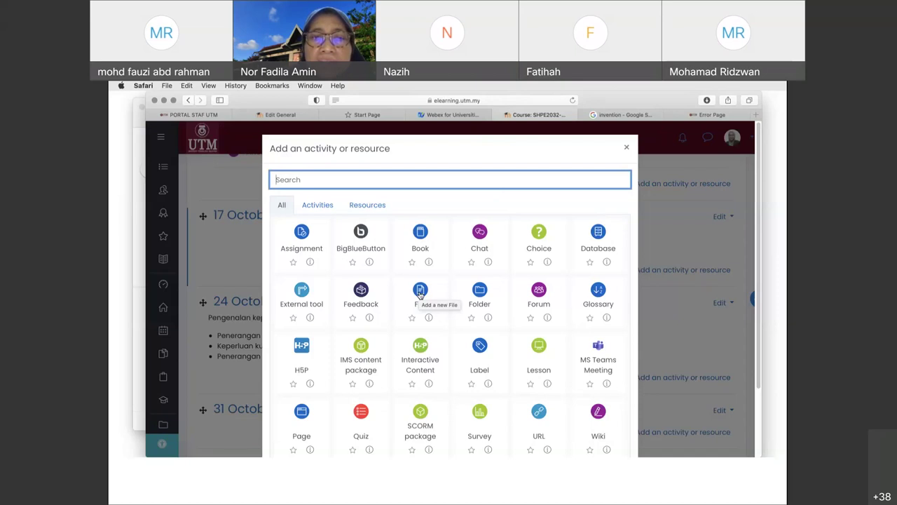
click(627, 147)
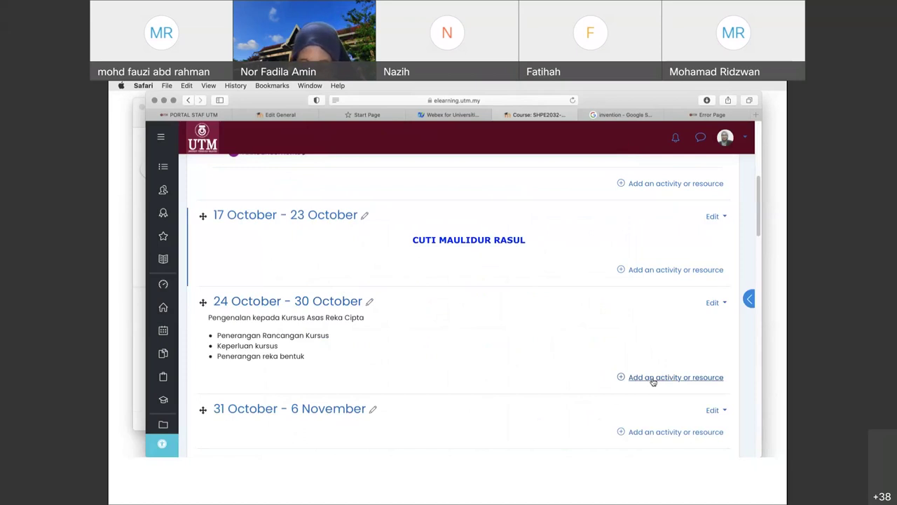
click(653, 378)
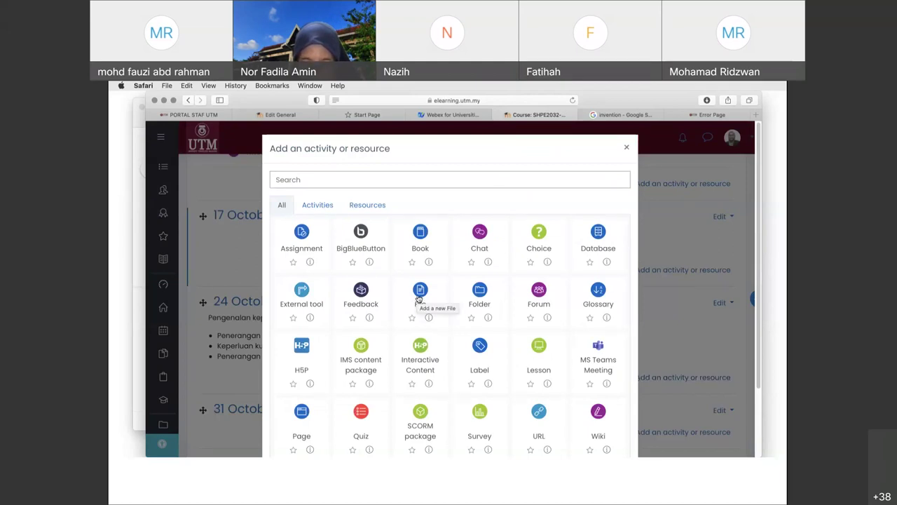
click(419, 293)
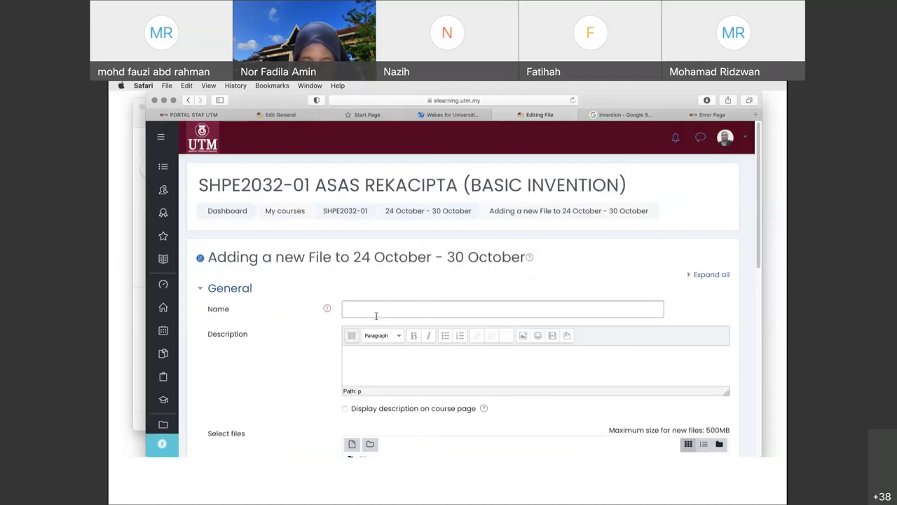
- Name the new file resource 'Maklumat Kursus'
click(373, 308)
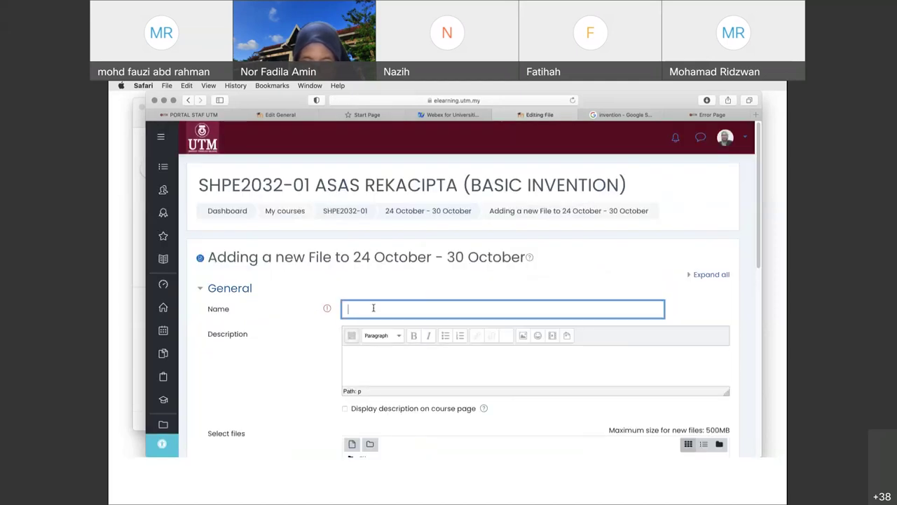
text(Makluma)
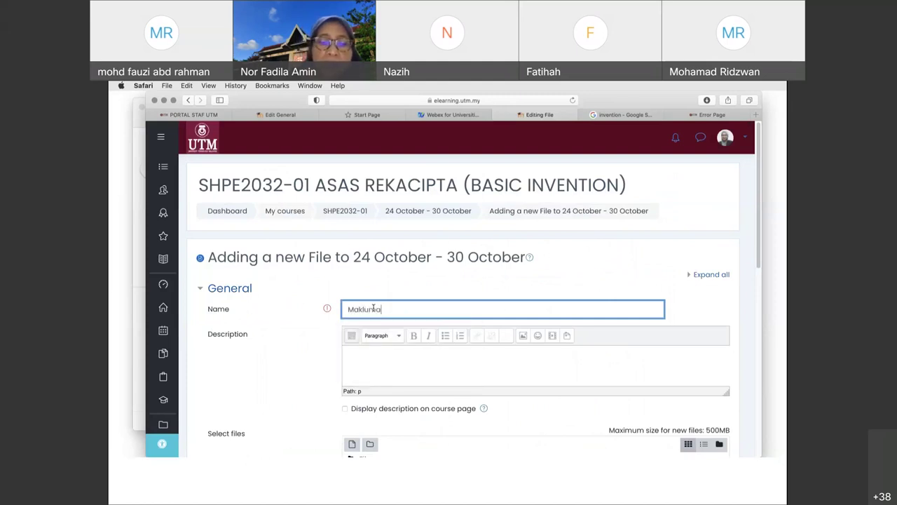
text(t)
text(ursus)
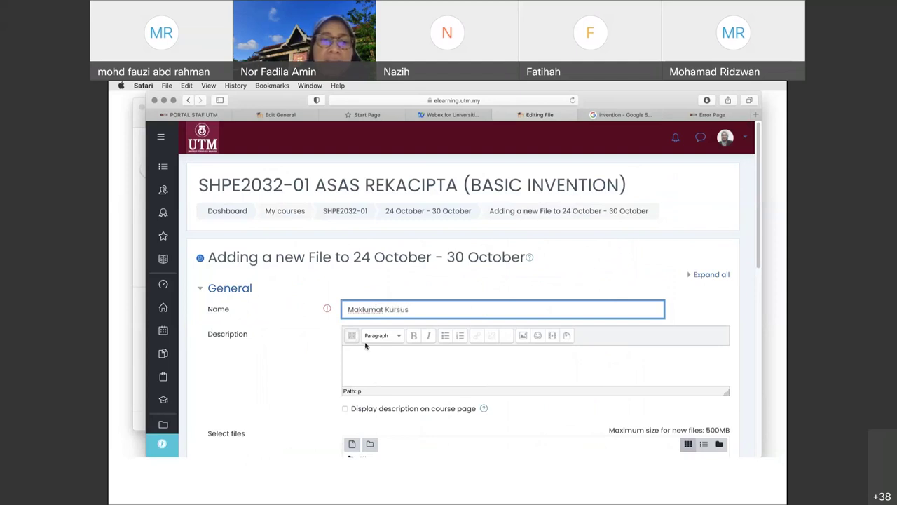
scroll(371, 368, down, 3)
scroll(371, 368, down, 2)
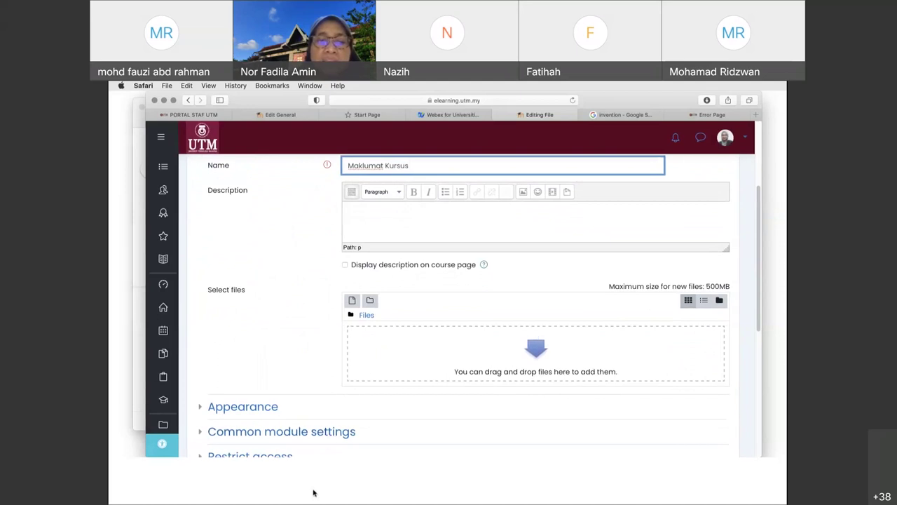
- Upload the PDF into the Files area, save and return to course, then end the tour
click(313, 493)
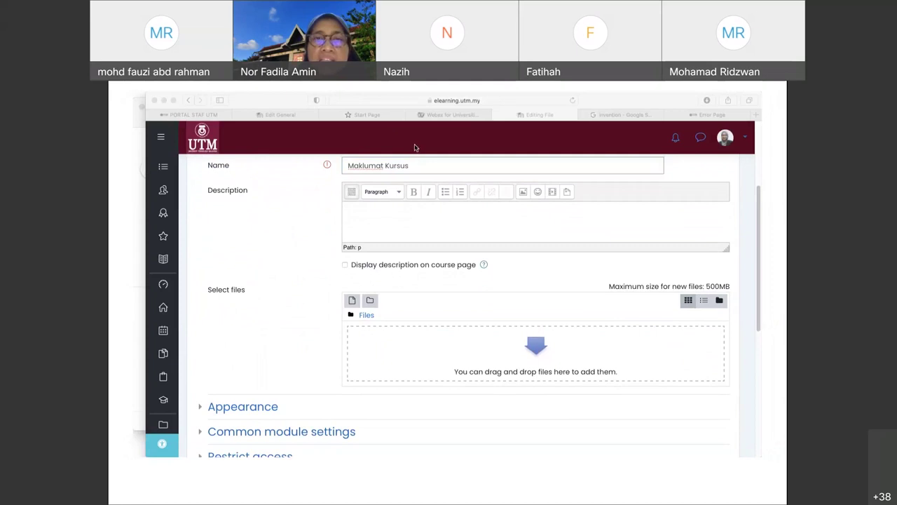
drag(414, 147, 449, 353)
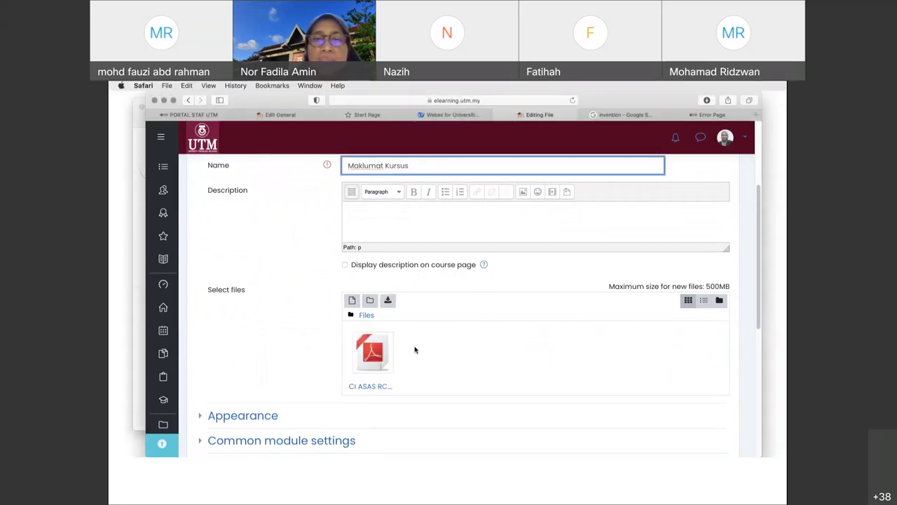
scroll(507, 372, down, 5)
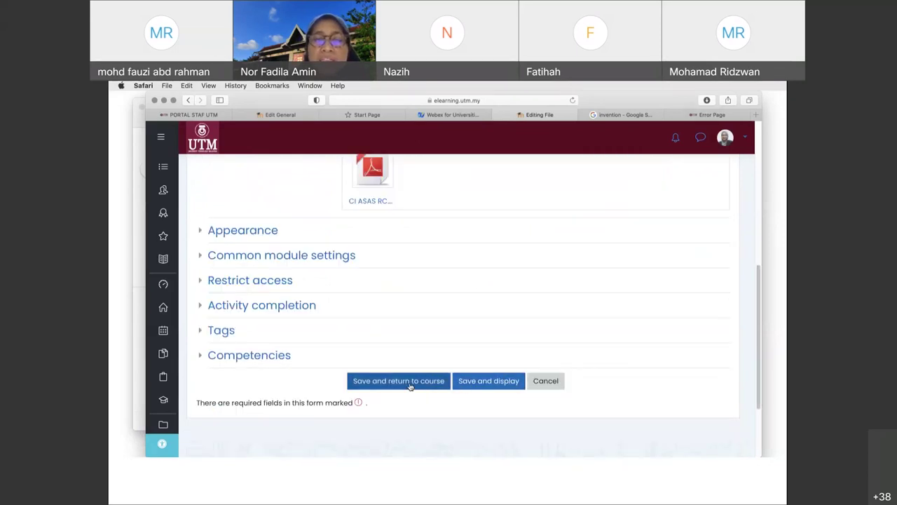
click(410, 384)
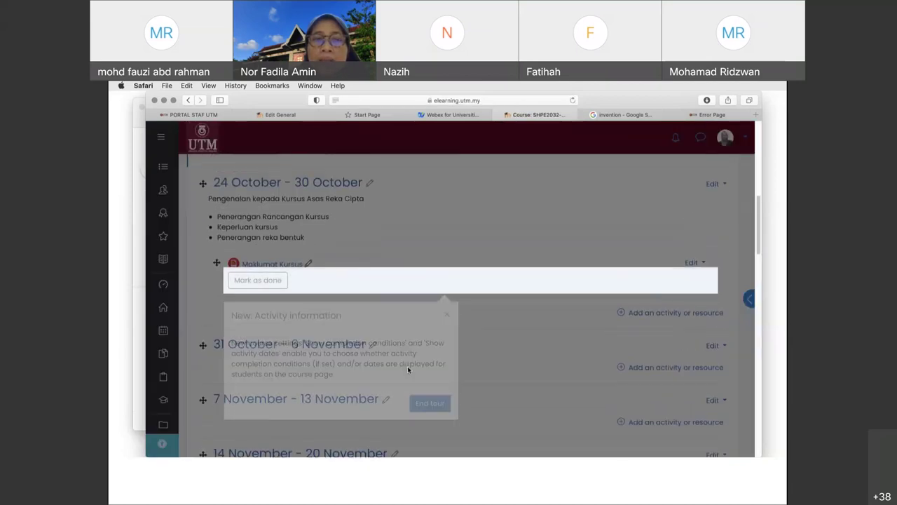
click(429, 237)
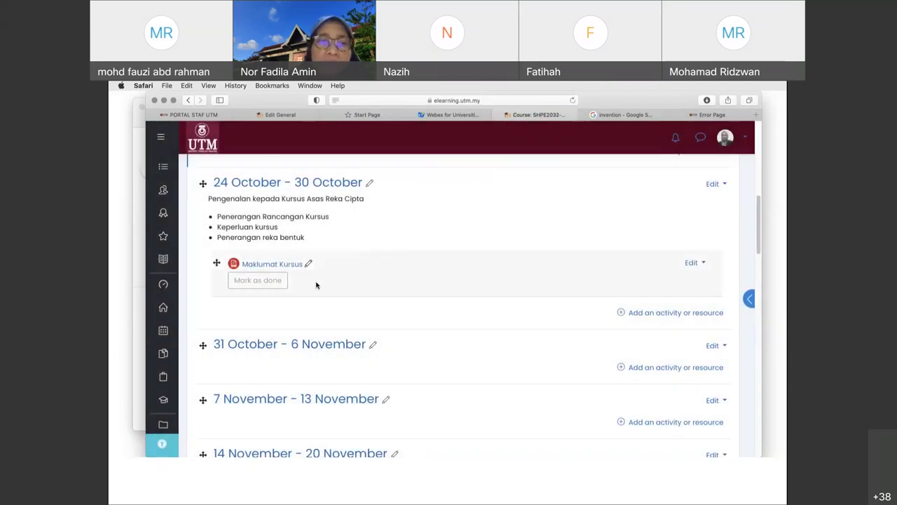
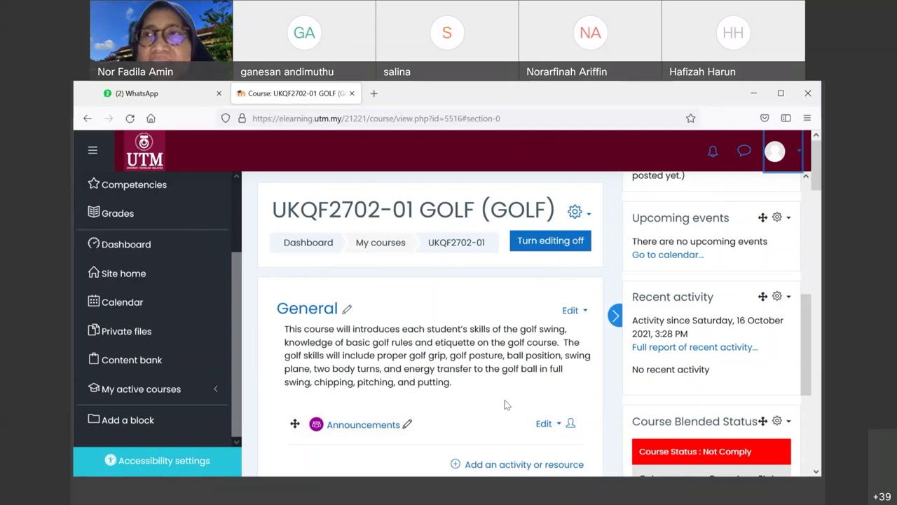
- Quit the Firefox window showing the UKQF2702-01 GOLF course page
key(alt+F4)
- Confirm closing all Firefox tabs and quitting the browser
click(487, 203)
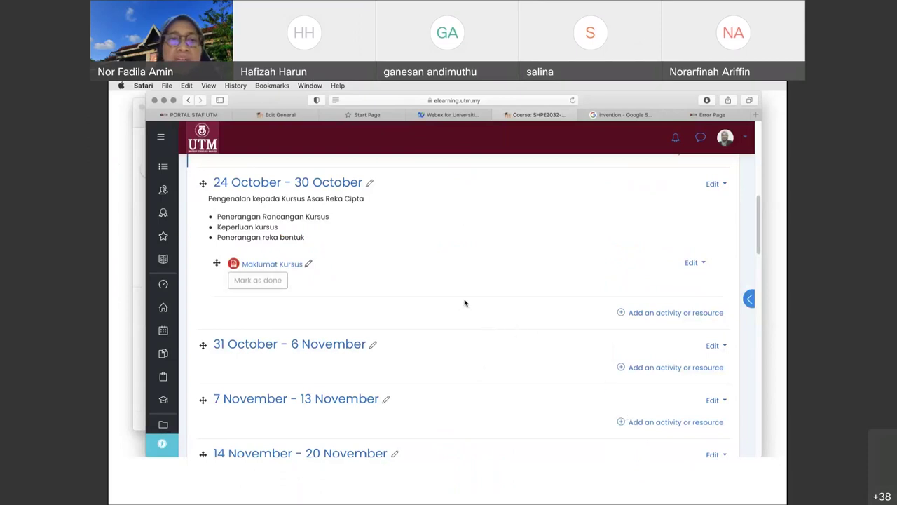
- Open the 24 October week's summary for editing, with the caret after the last bullet
scroll(405, 274, up, 1)
scroll(405, 275, up, 1)
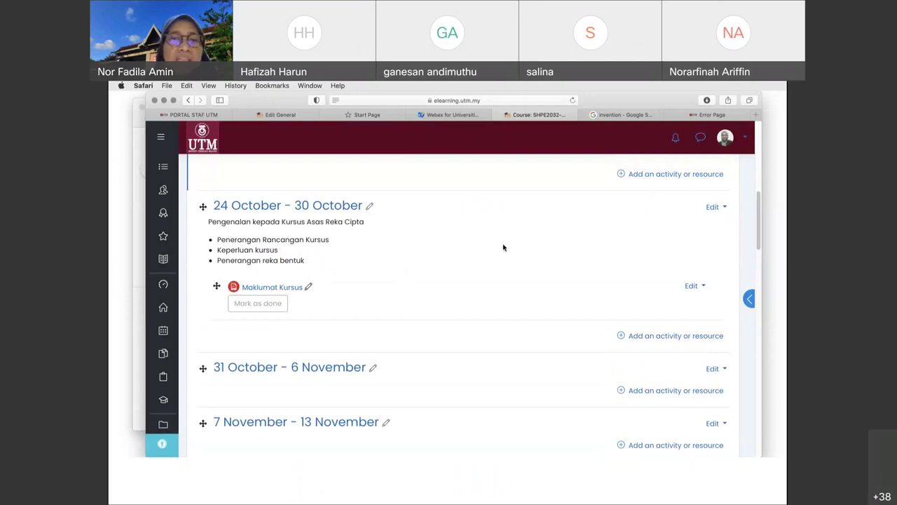
click(723, 210)
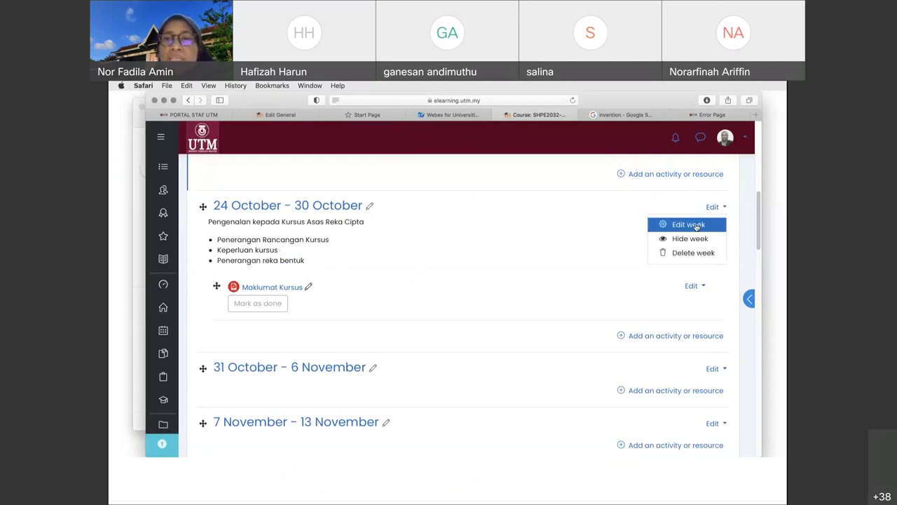
click(694, 224)
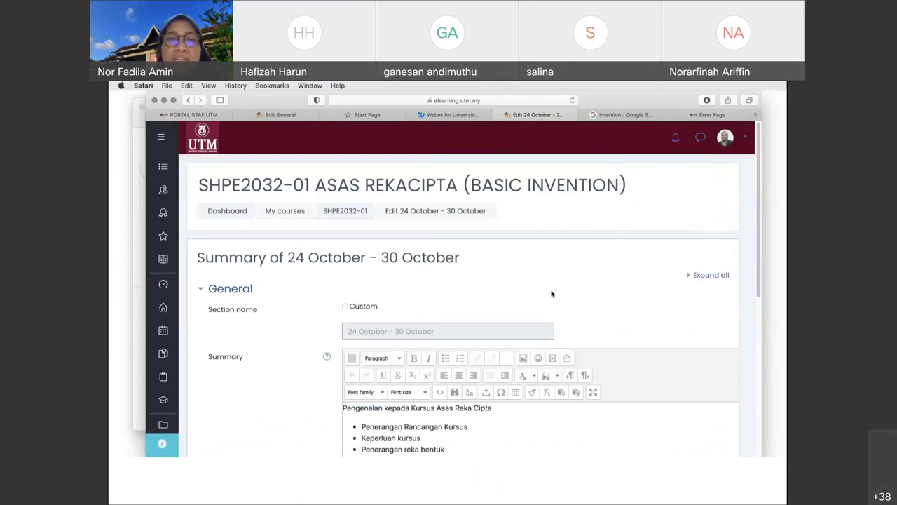
scroll(551, 293, down, 3)
click(390, 342)
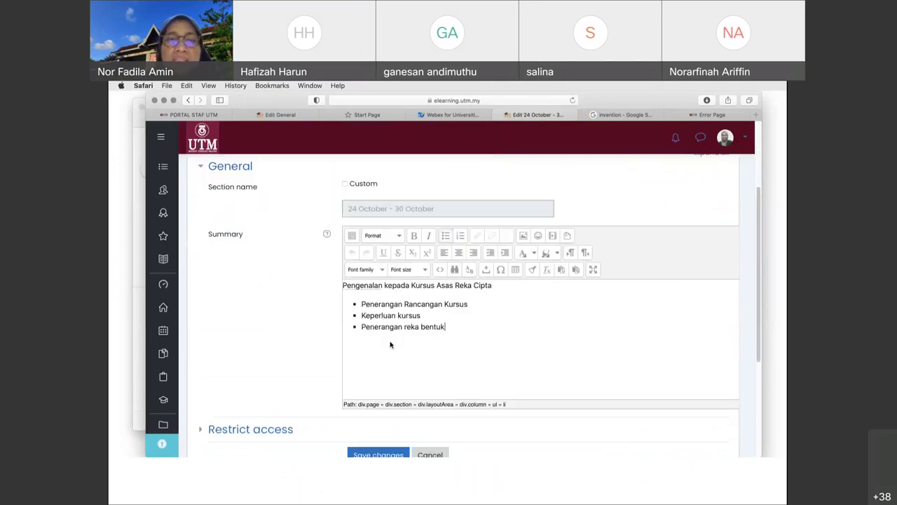
- Add the unbulleted line 'Link bagi kuliah pertama adalah seperti berikut :' and open a new tab
key(Return)
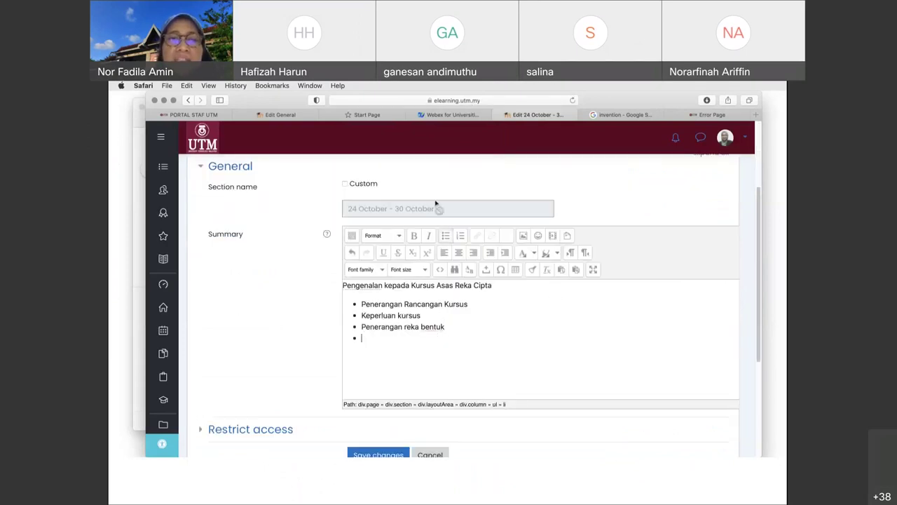
click(443, 240)
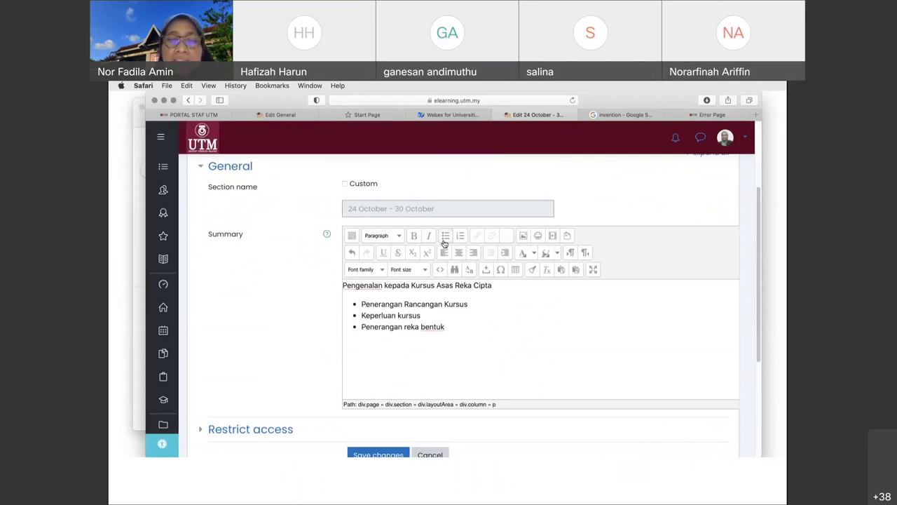
text(Link bag)
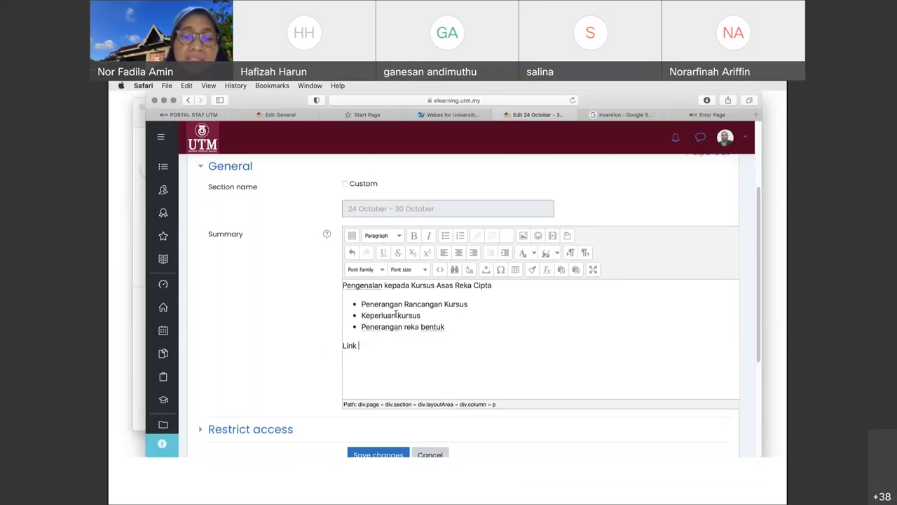
text(i )
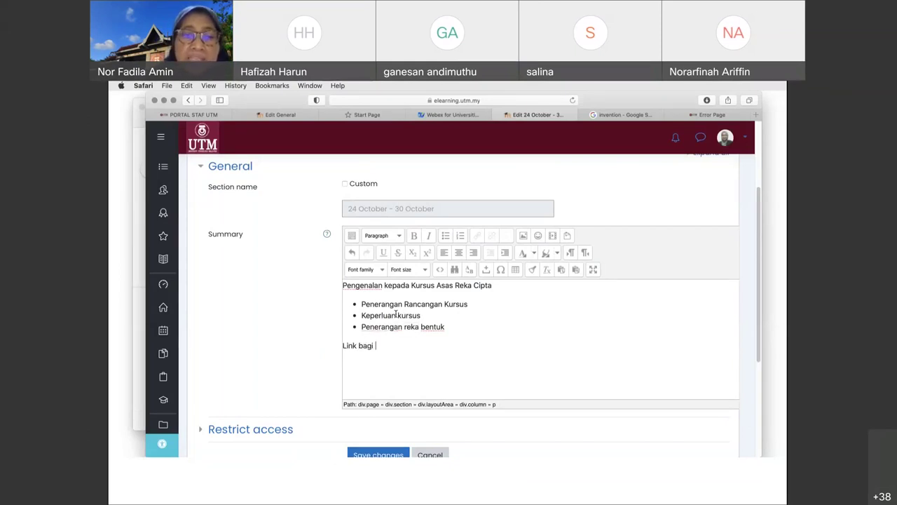
text(kuliah)
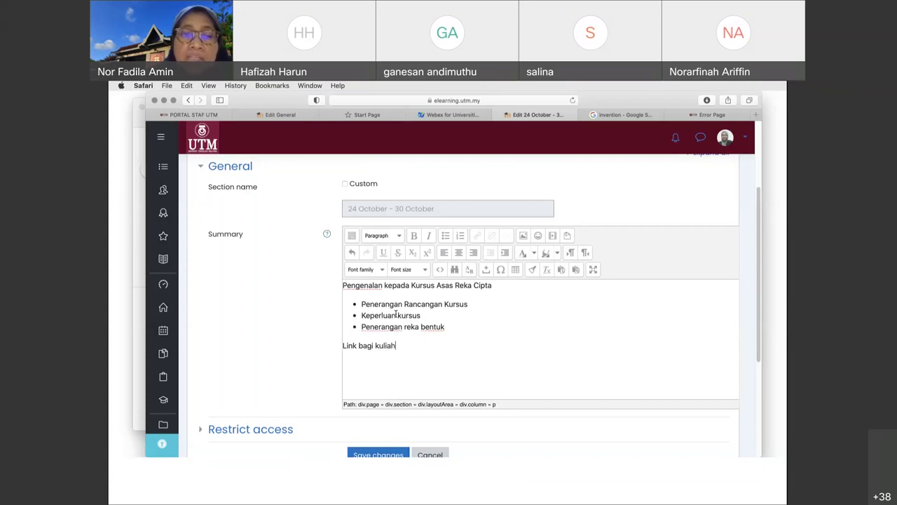
text( pertam)
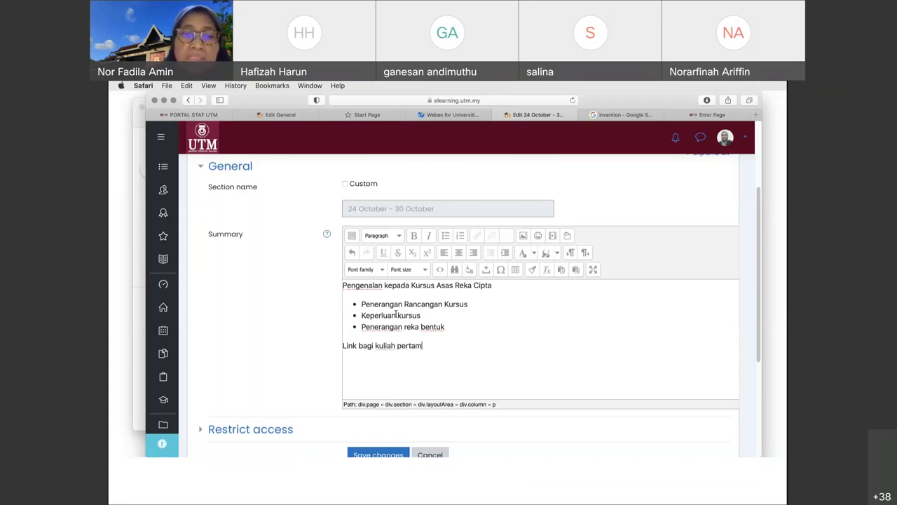
text(a adala)
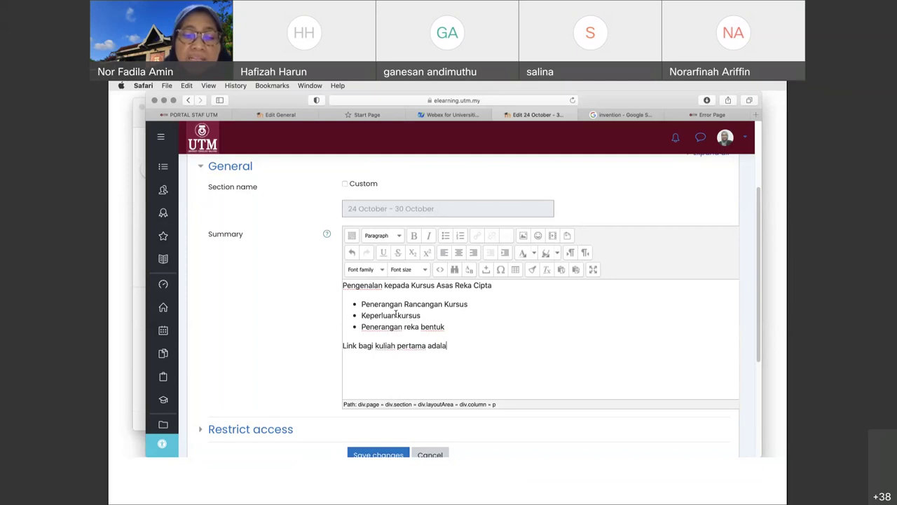
text(h sepert)
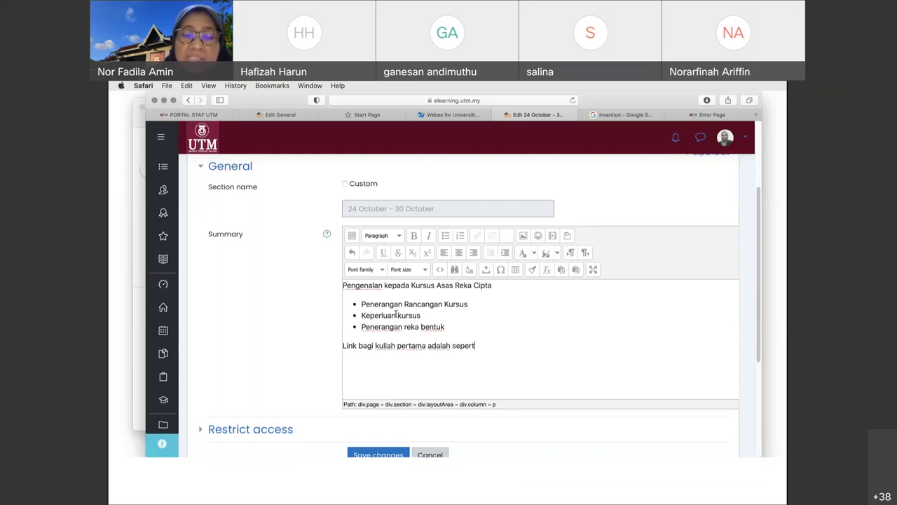
text(i berikut :)
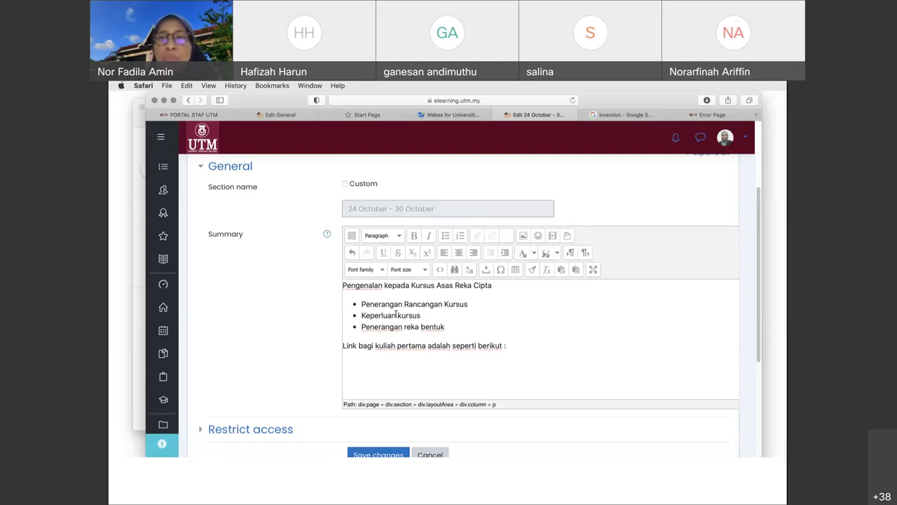
click(755, 116)
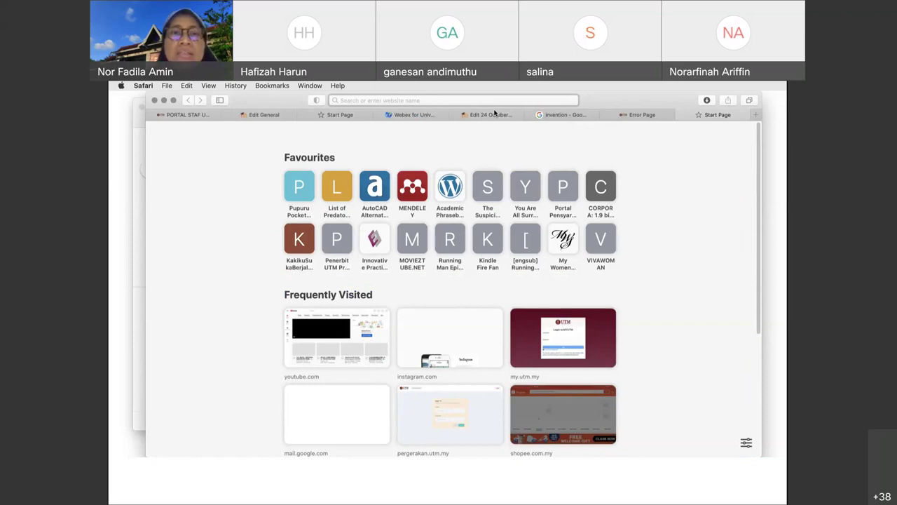
- Search the web for 'webex utm' and open the UTM Webex home page
click(362, 100)
text(web whatsapp)
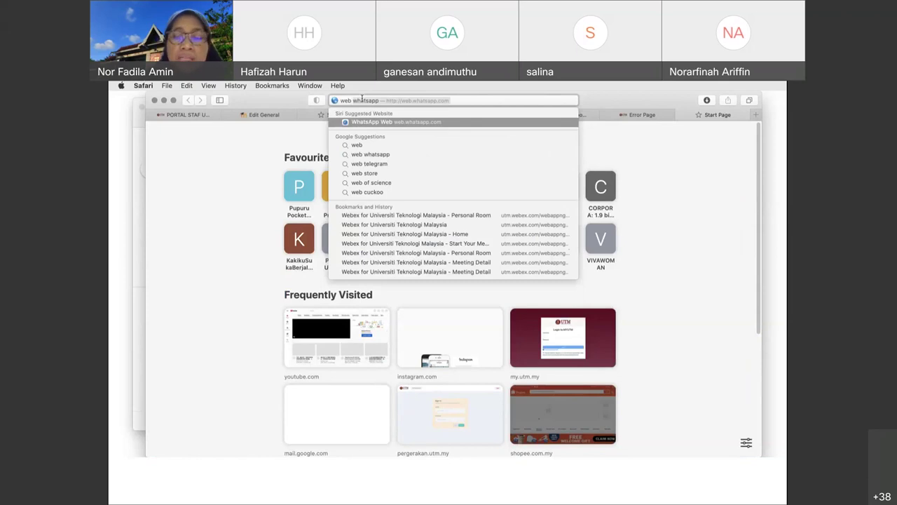
key(BackSpace)
key(BackSpace)
key(BackSpace)
key(BackSpace)
key(BackSpace)
key(BackSpace)
key(BackSpace)
key(BackSpace)
text(ex)
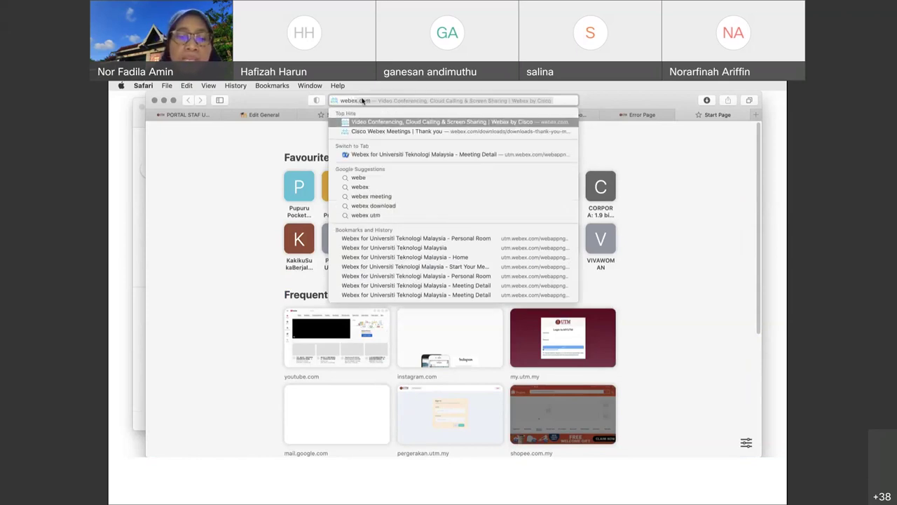
text( utm)
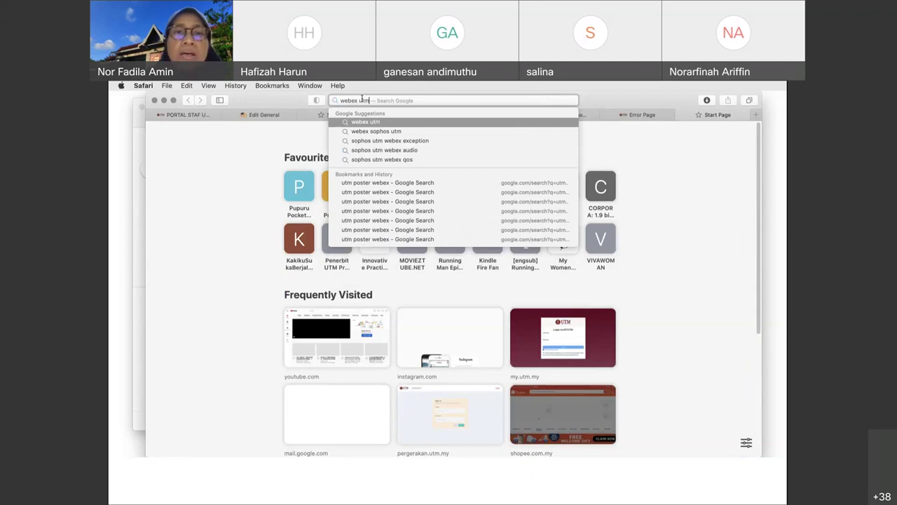
key(Return)
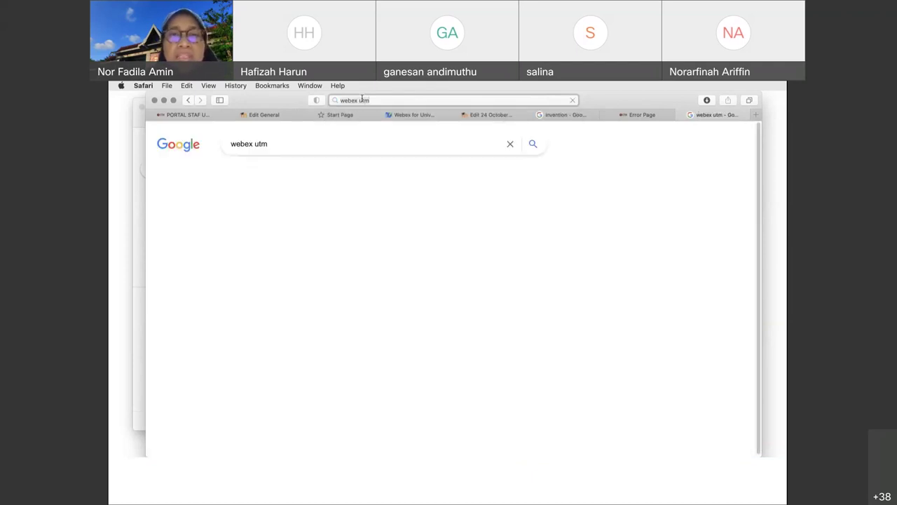
click(256, 225)
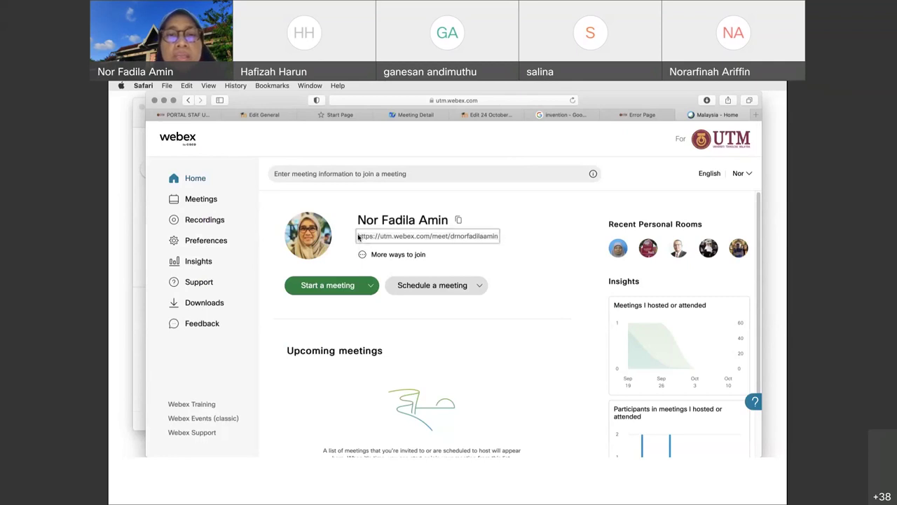
- Copy the personal meeting room link and return to the Edit 24 October tab
right_click(490, 238)
click(518, 299)
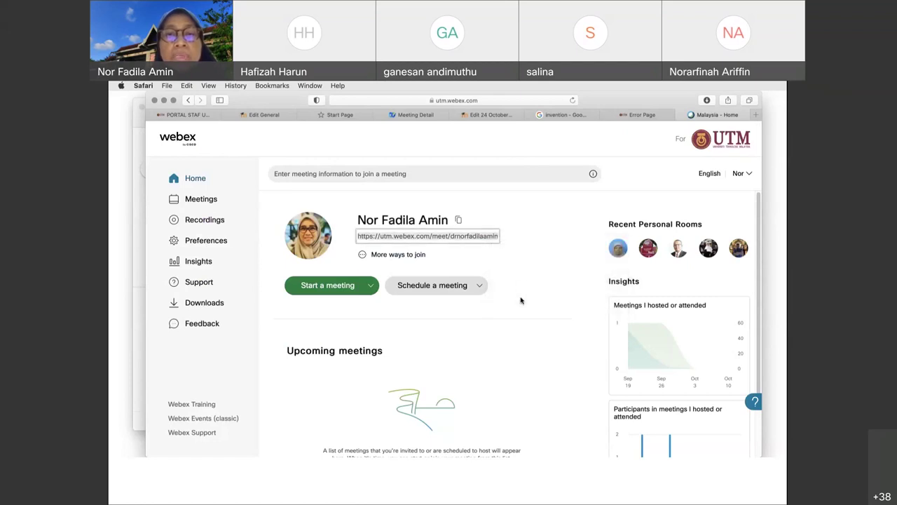
click(490, 114)
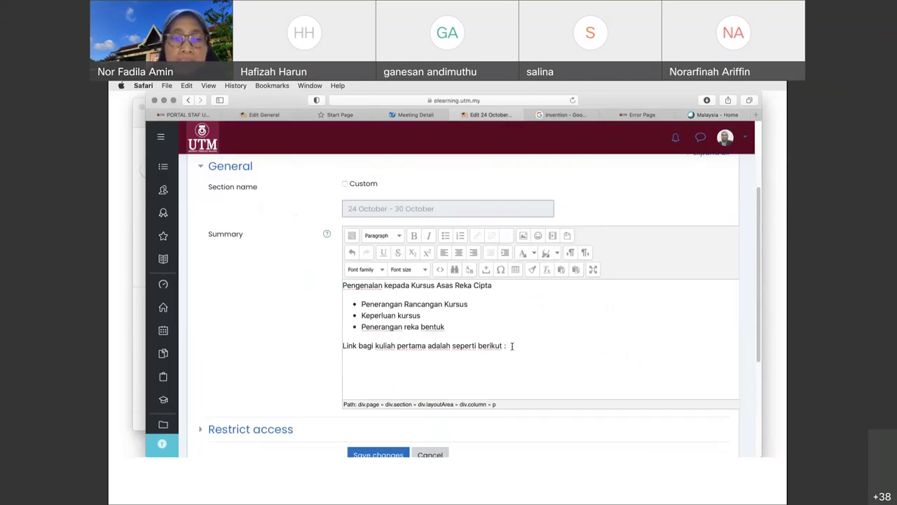
- Paste the Webex personal room link on its own line and save the week summary
key(super+v)
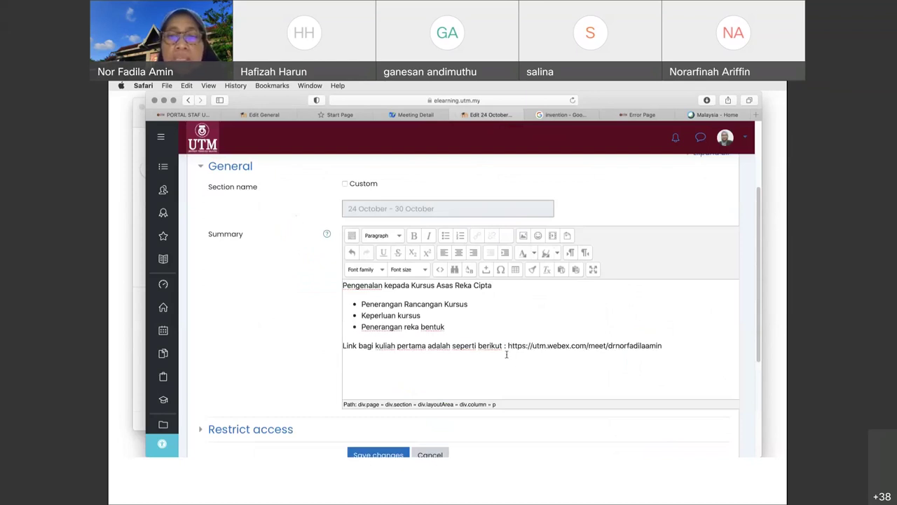
click(507, 345)
key(Return)
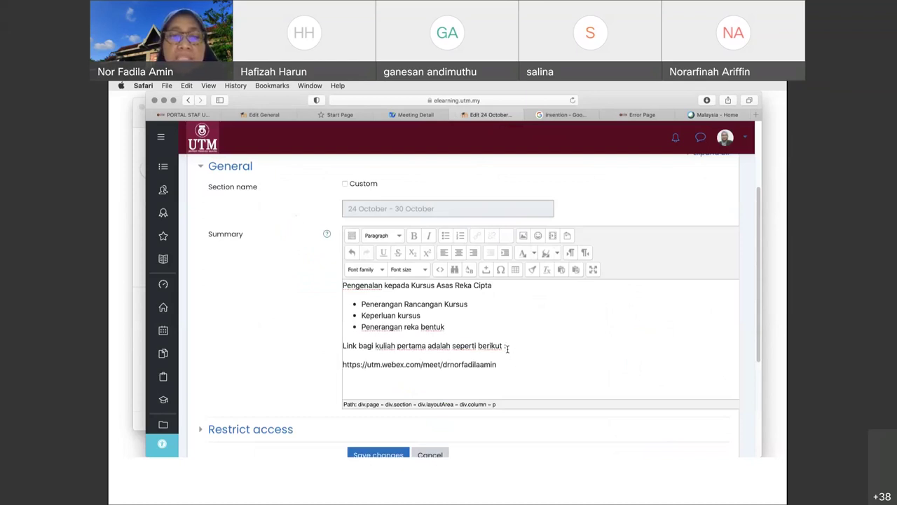
scroll(515, 384, down, 1)
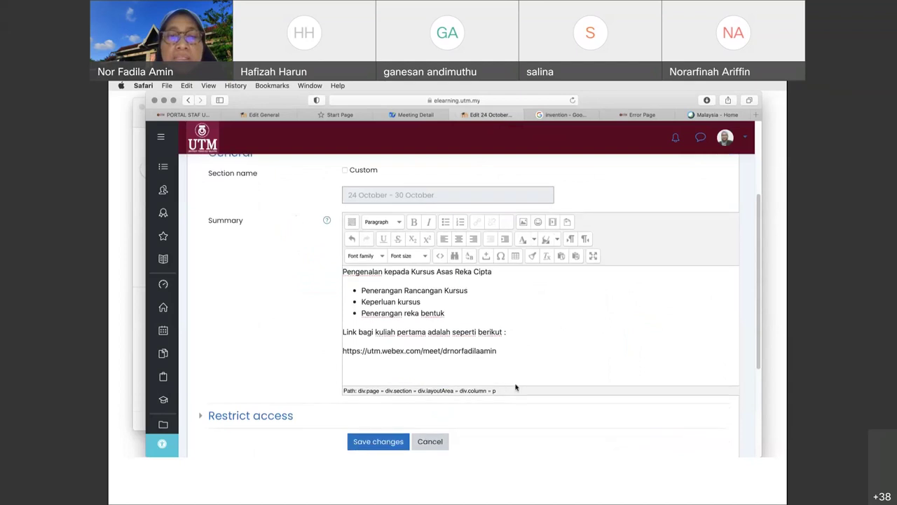
click(504, 355)
click(378, 441)
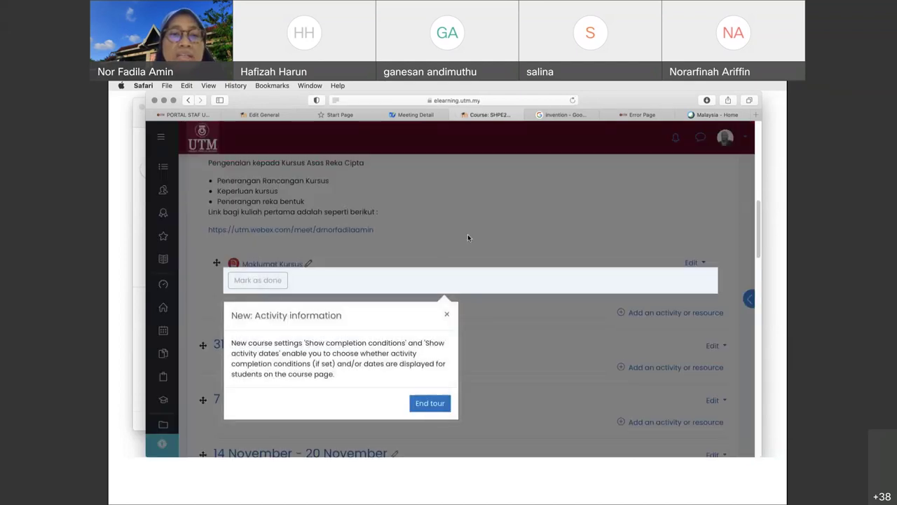
click(468, 232)
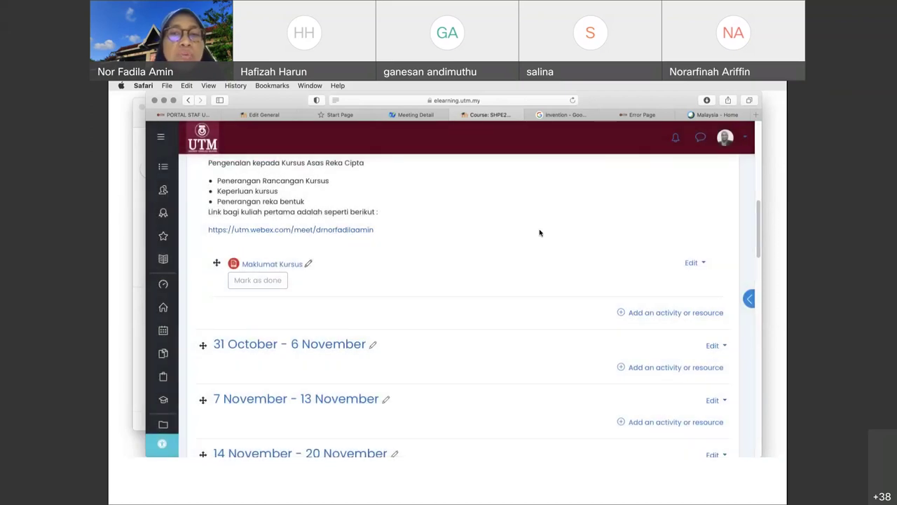
- Reopen the 24 October week summary, add a blank line above the link line, and save again
scroll(654, 220, up, 4)
click(722, 266)
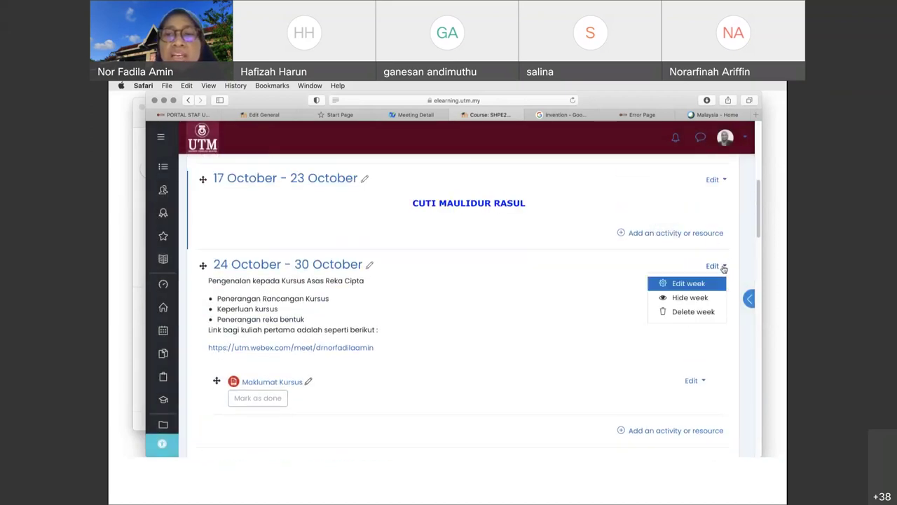
click(690, 284)
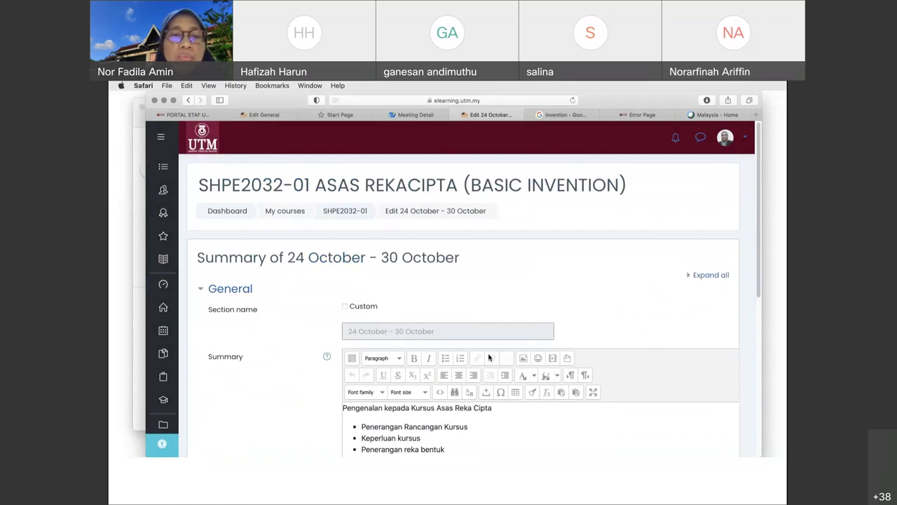
scroll(488, 357, down, 3)
click(343, 369)
key(Return)
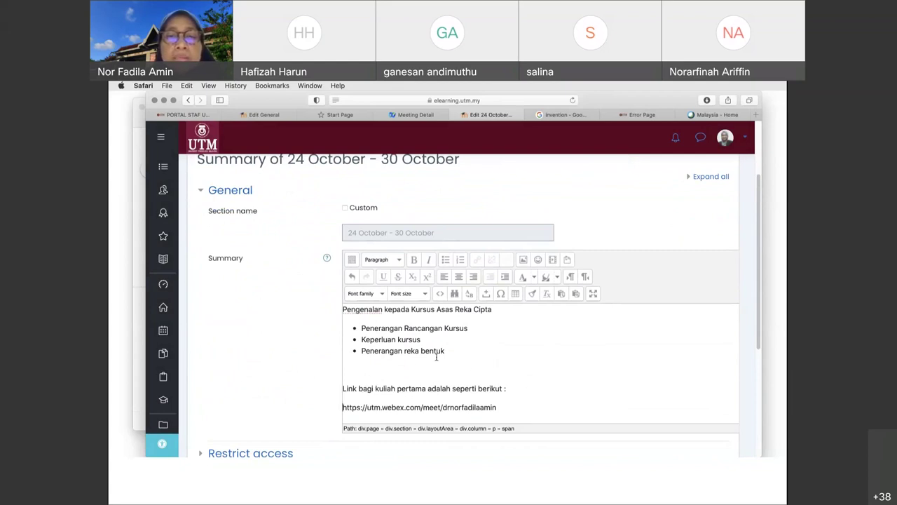
scroll(441, 279, down, 2)
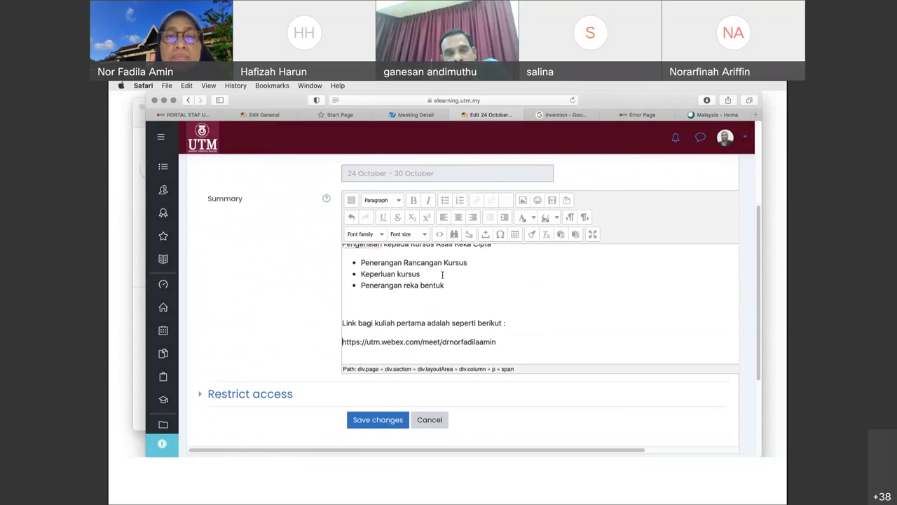
click(370, 419)
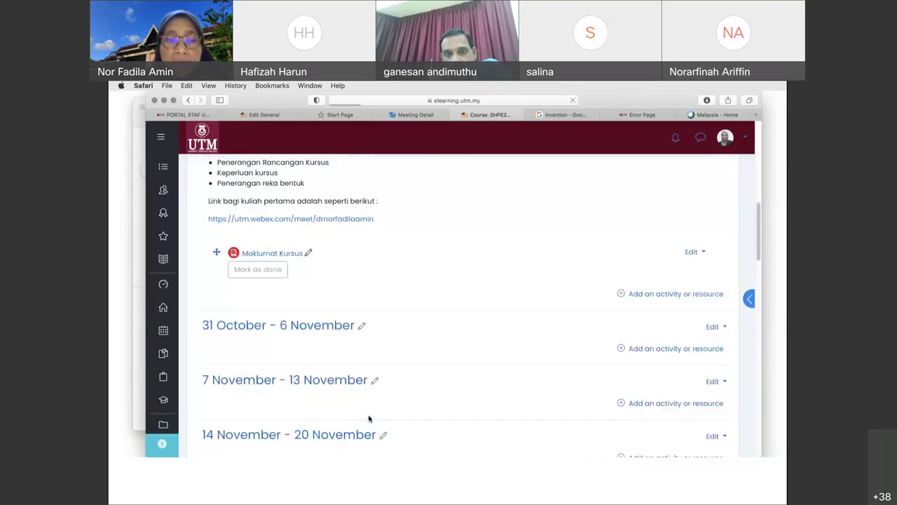
click(481, 228)
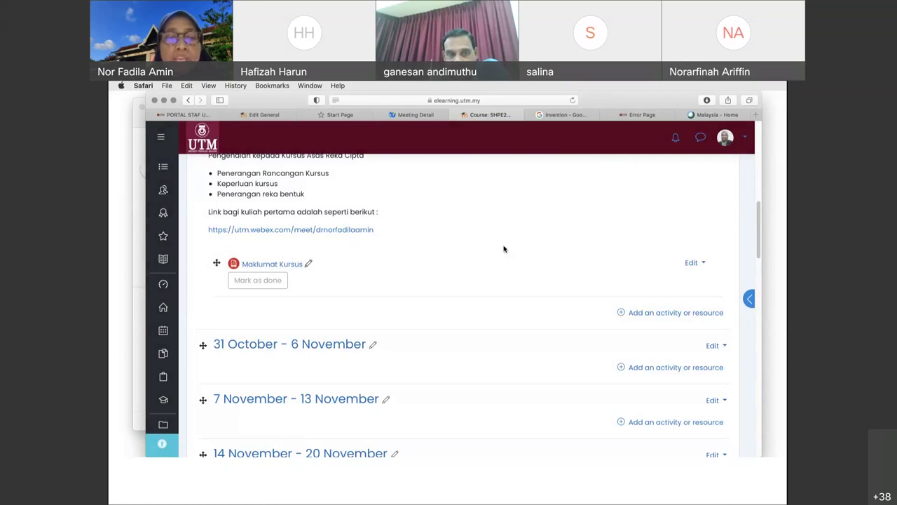
- Start adding a new File resource to the 24 October – 30 October week
click(703, 263)
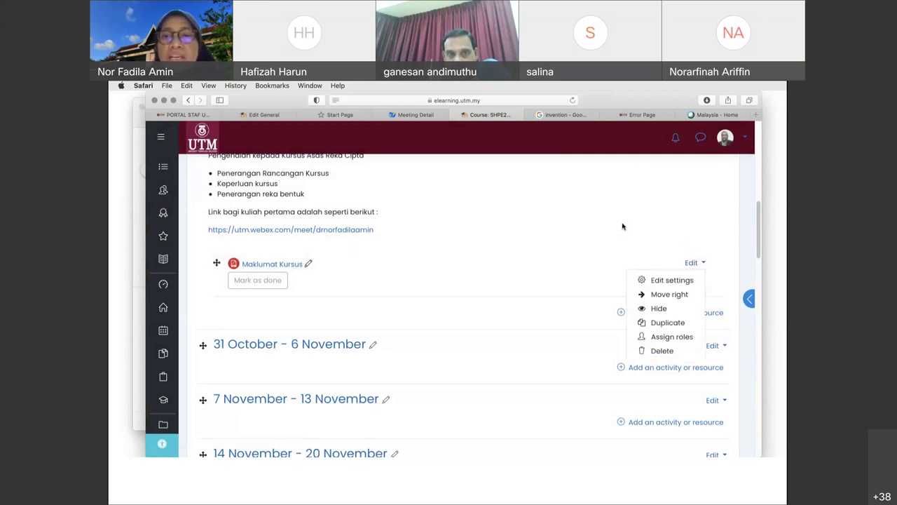
key(Escape)
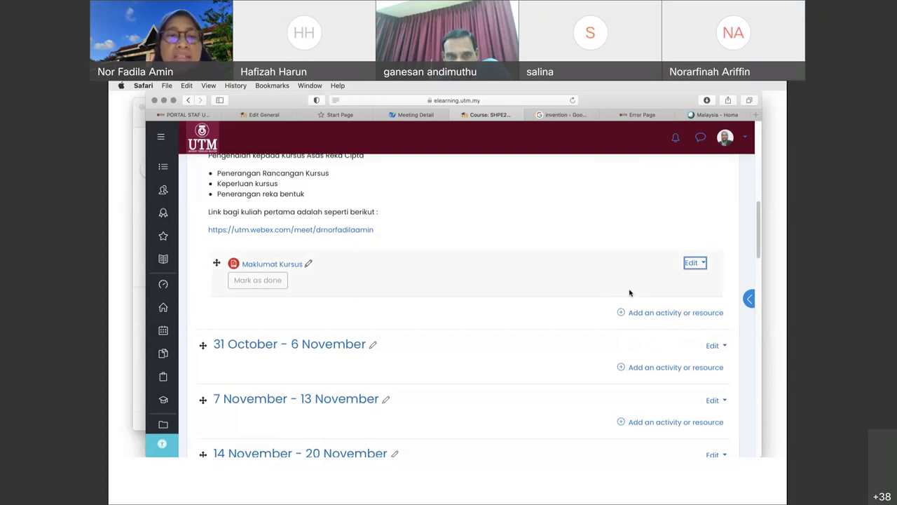
click(651, 317)
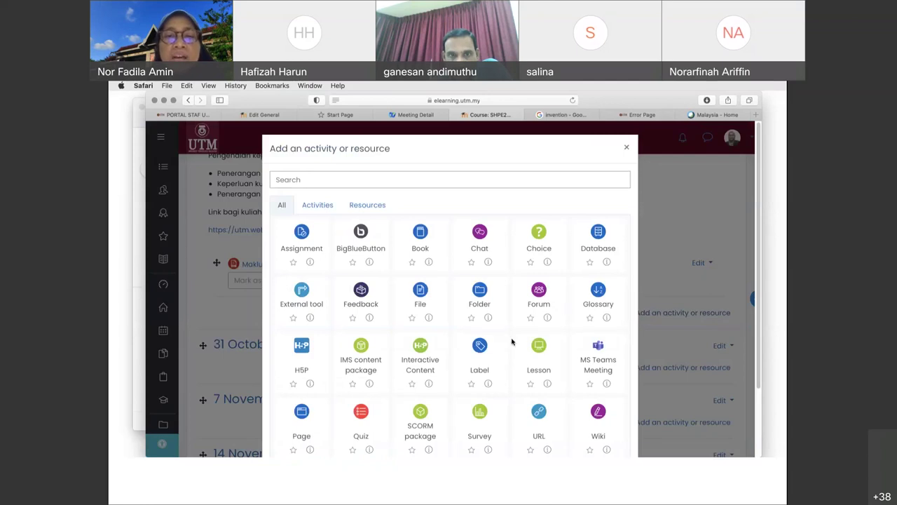
scroll(499, 356, down, 2)
scroll(499, 357, up, 1)
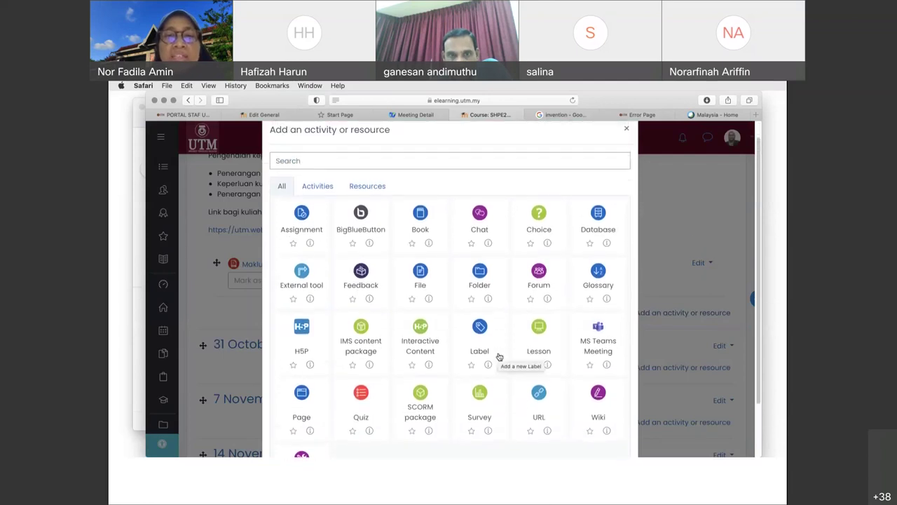
click(420, 273)
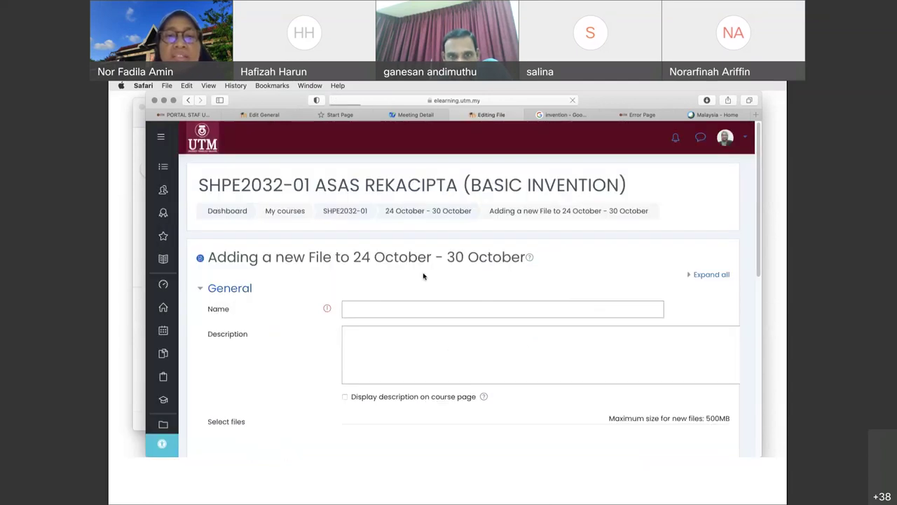
- Name the resource 'Pengenalan kepada golf' and open, then close, the file picker
click(367, 311)
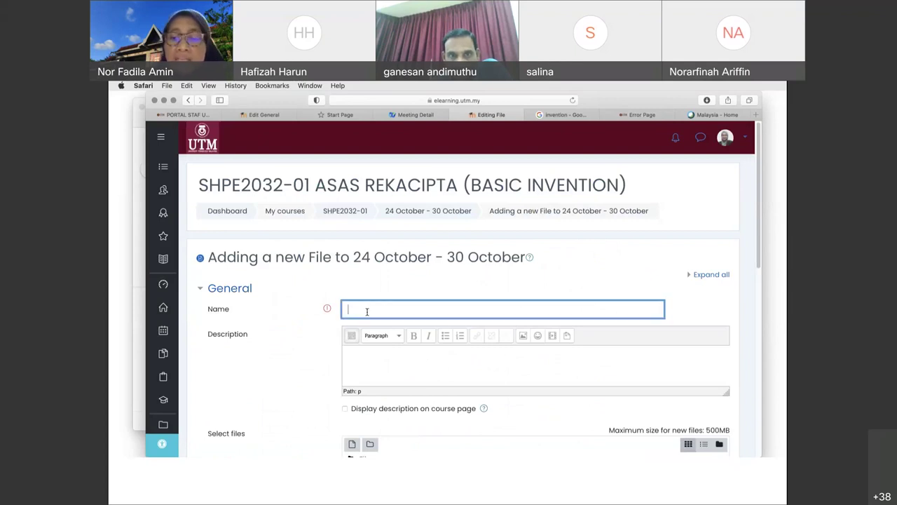
text(Peng)
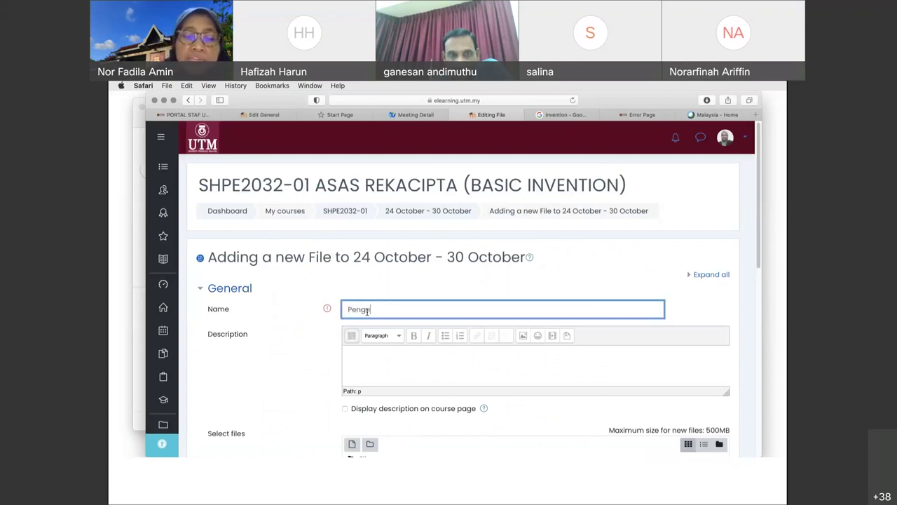
text(enalan )
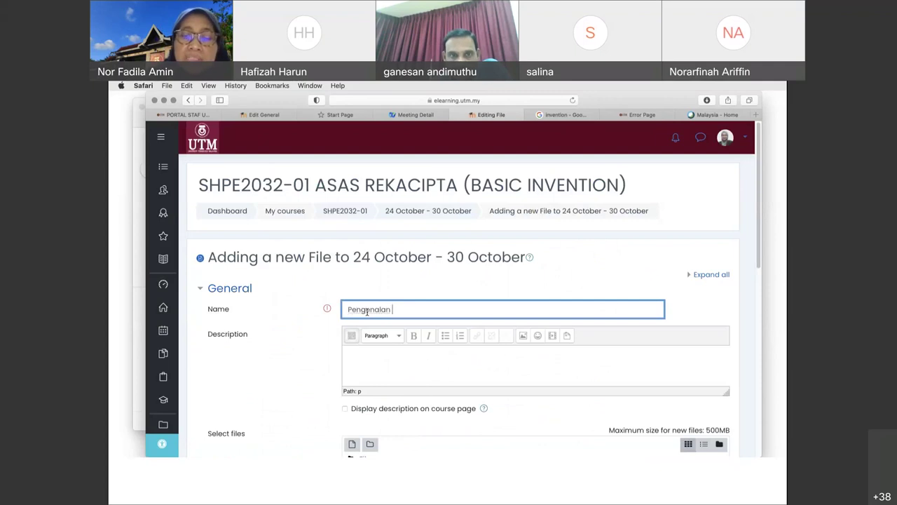
text(kepada )
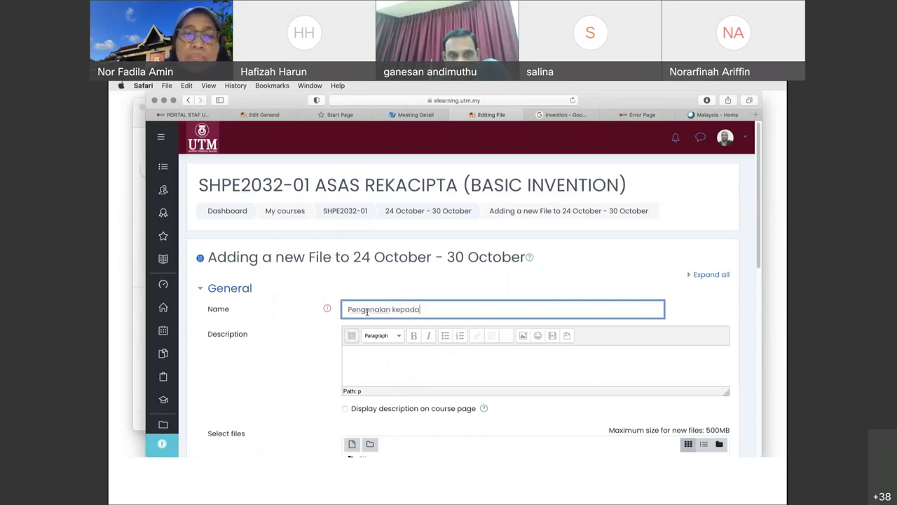
text(golf)
scroll(419, 339, down, 2)
click(425, 415)
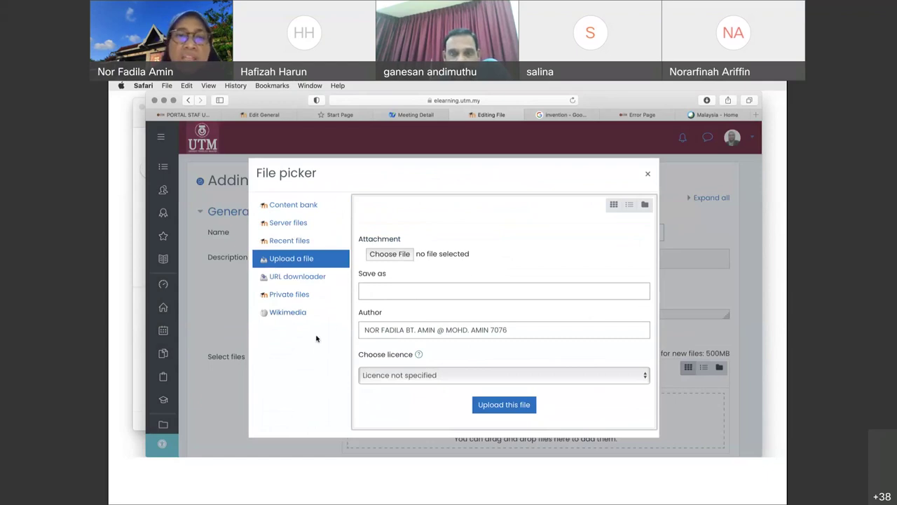
click(647, 175)
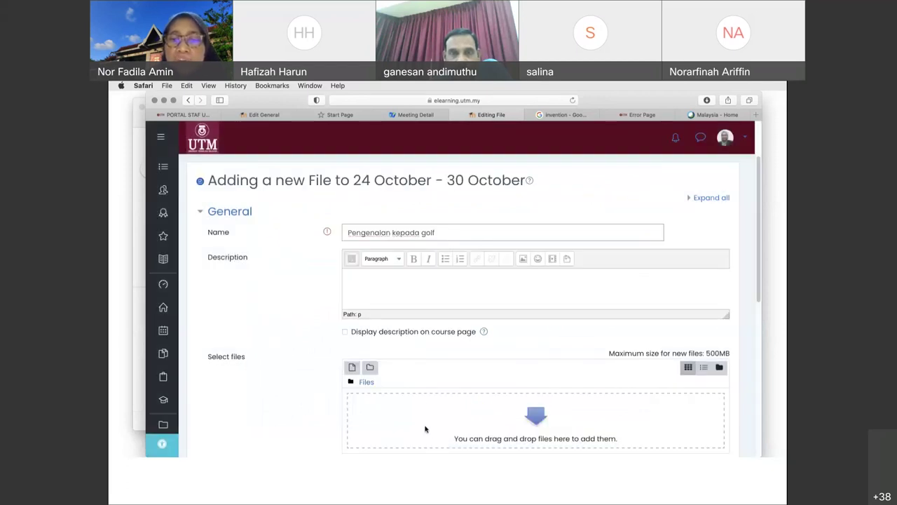
scroll(430, 432, down, 7)
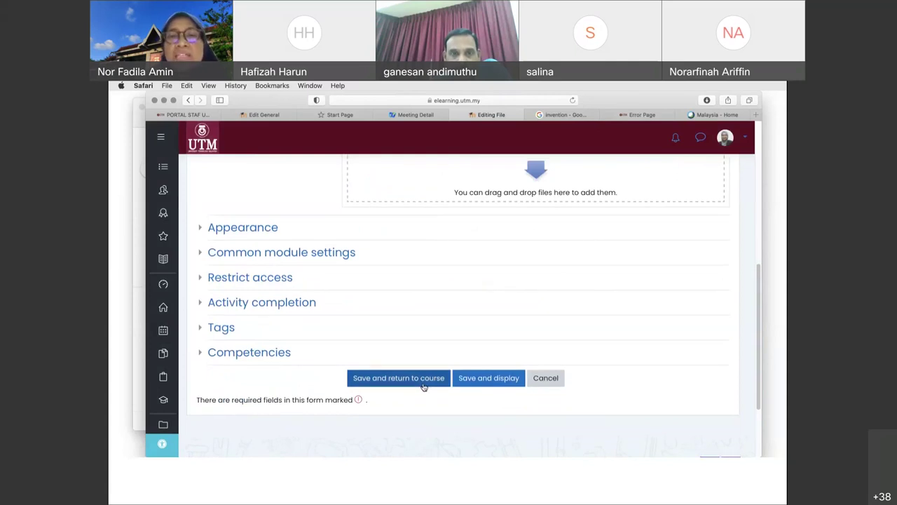
scroll(423, 386, up, 5)
scroll(423, 386, down, 3)
scroll(424, 385, down, 5)
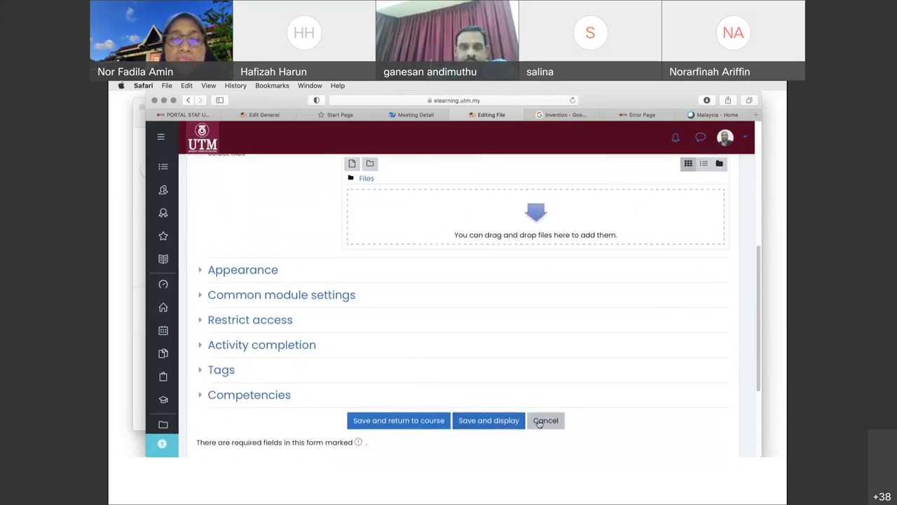
scroll(465, 238, up, 6)
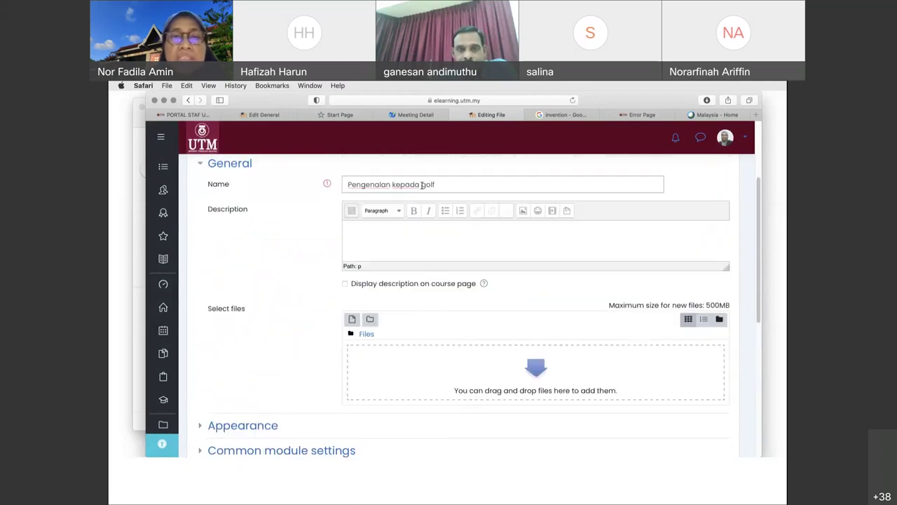
- Rename it 'Pengenalan kepada Reka Cipta', drop in Introduction to Design.pdf, and save to the course
double_click(422, 184)
text(Reka Cipta)
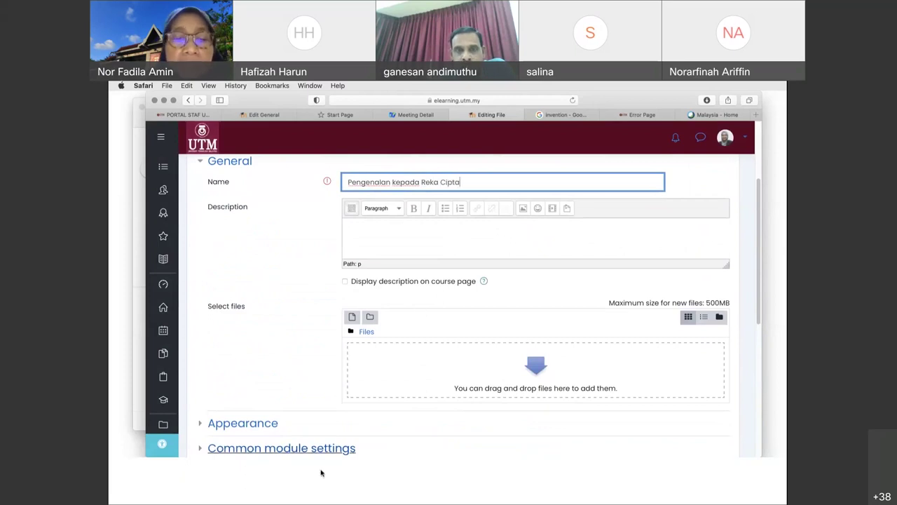
click(312, 488)
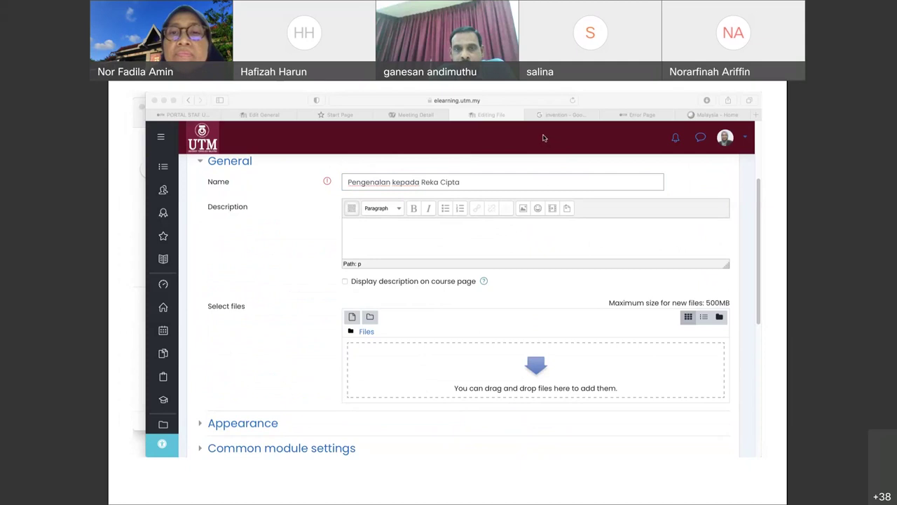
drag(528, 134, 493, 380)
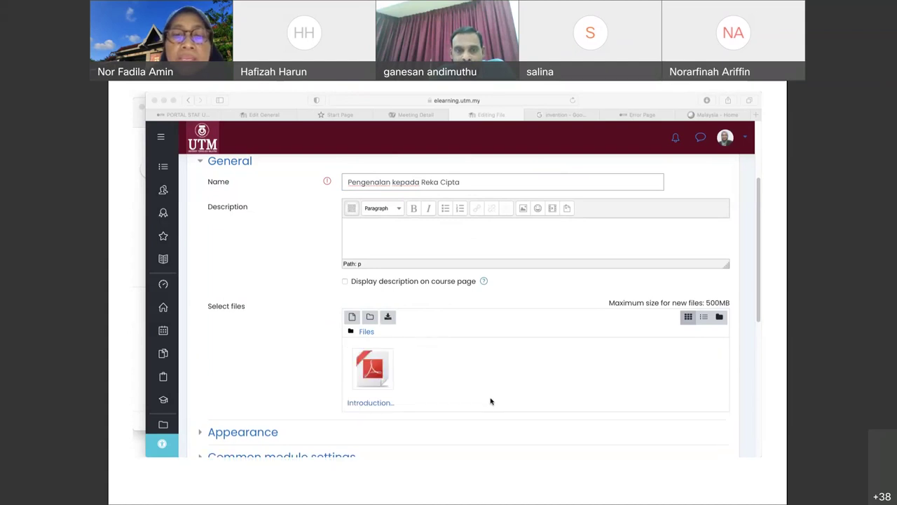
scroll(491, 401, down, 5)
click(403, 334)
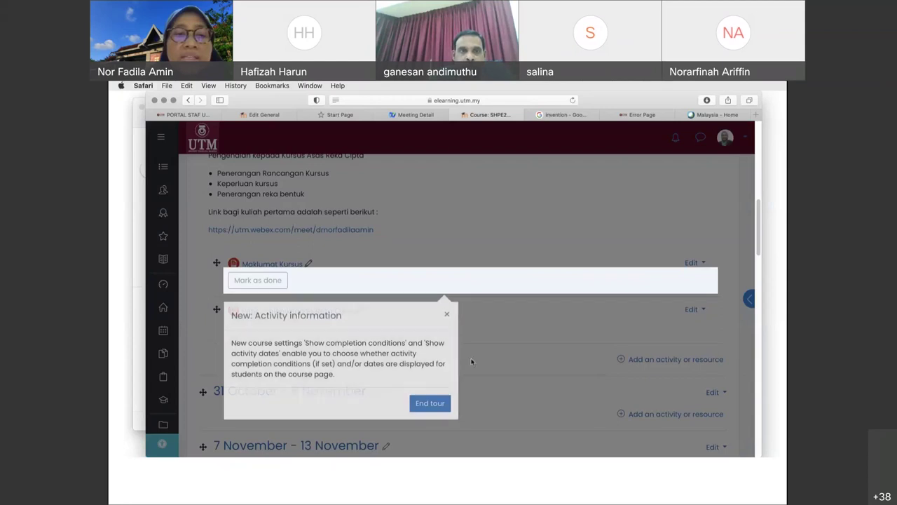
- Dismiss the tour popups, turn editing off, and view both files in the 24 October week
click(491, 227)
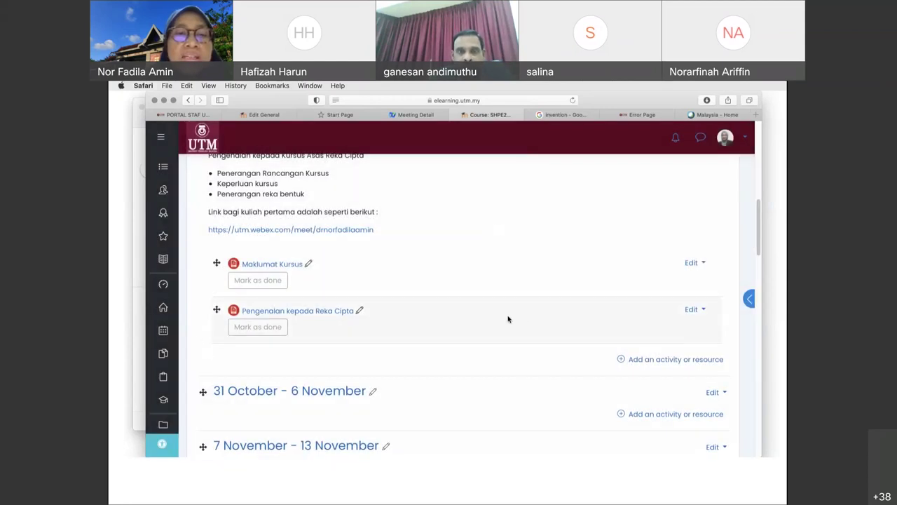
scroll(508, 319, up, 1)
scroll(508, 319, up, 10)
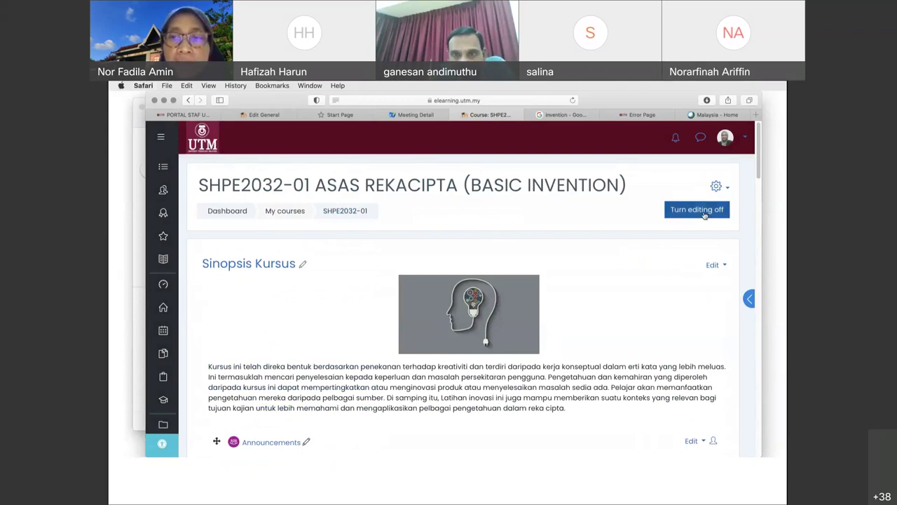
click(705, 215)
click(649, 209)
scroll(637, 246, up, 5)
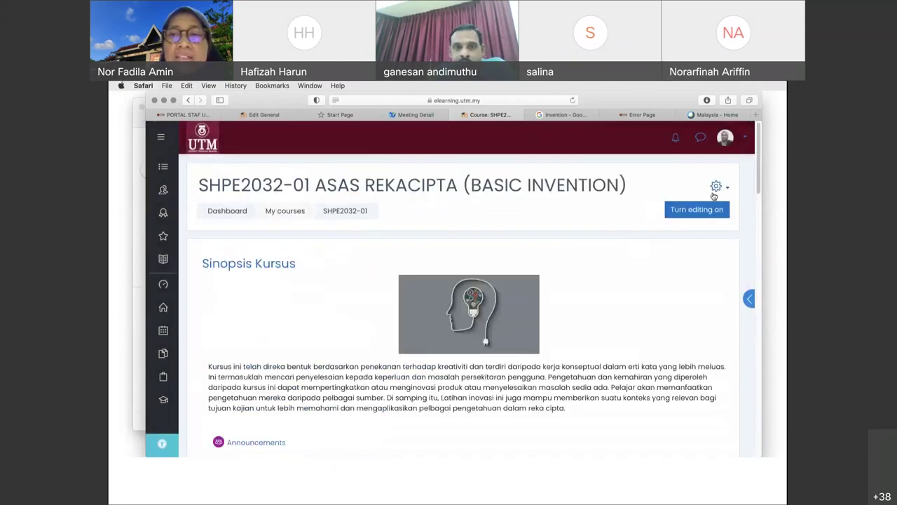
scroll(633, 304, down, 5)
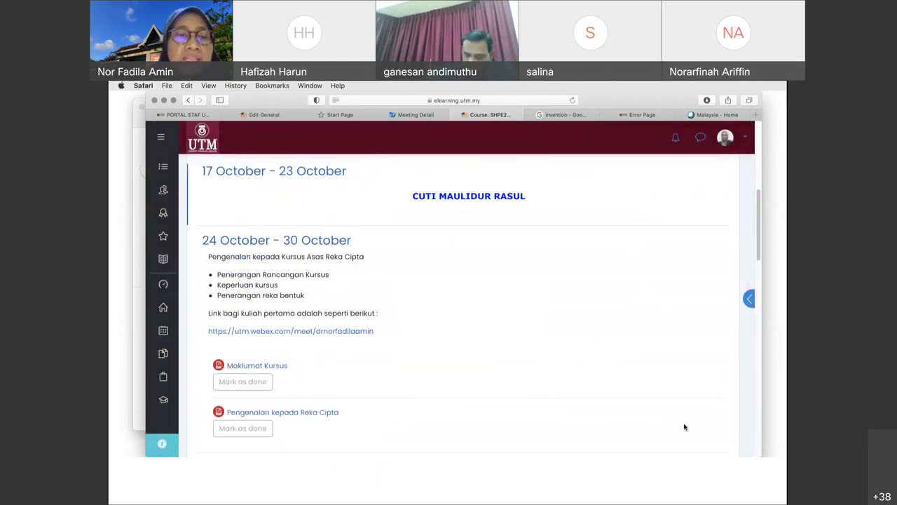
click(307, 413)
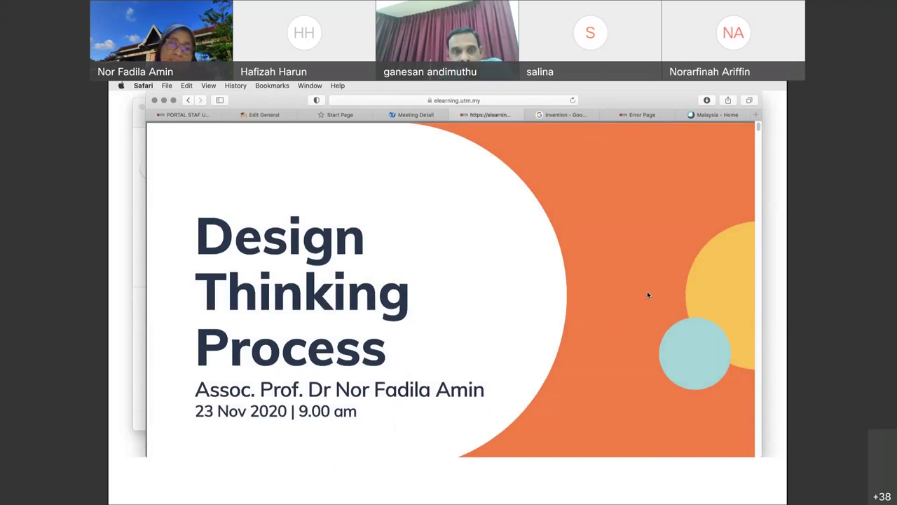
click(188, 100)
click(422, 203)
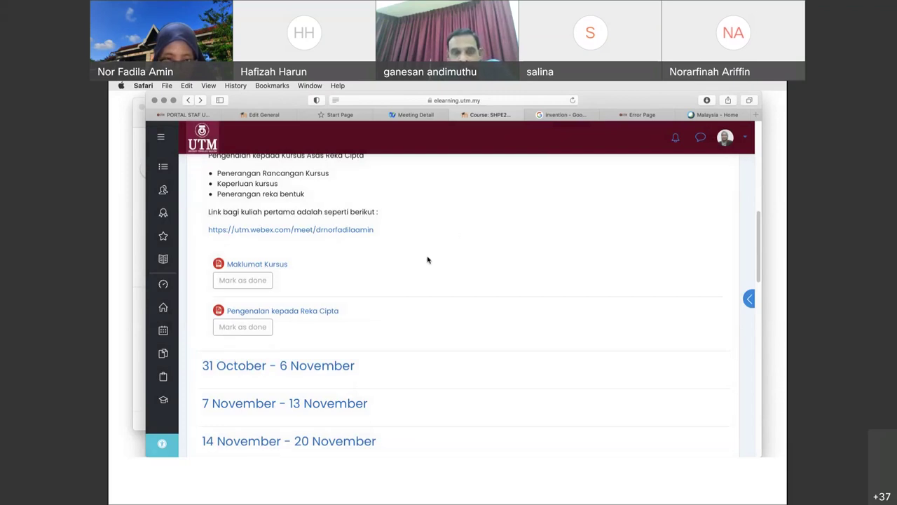
scroll(428, 259, up, 3)
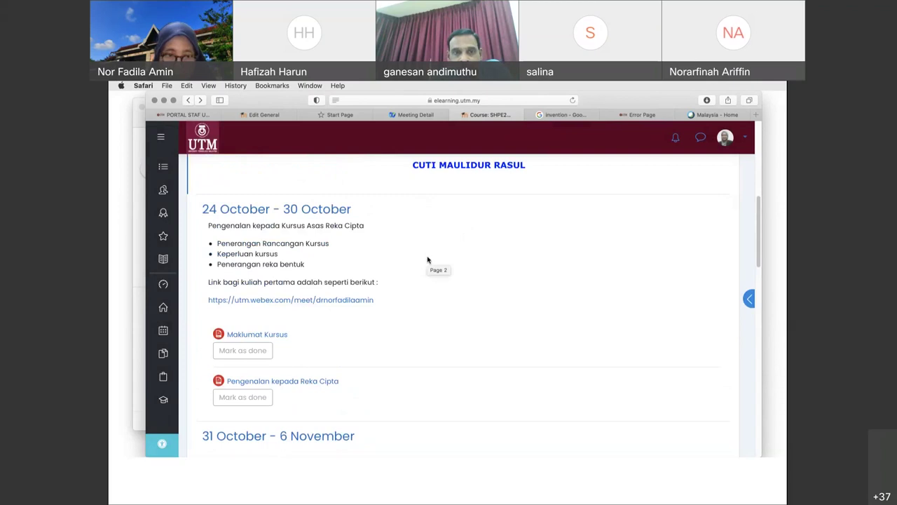
scroll(459, 291, down, 2)
scroll(459, 291, down, 1)
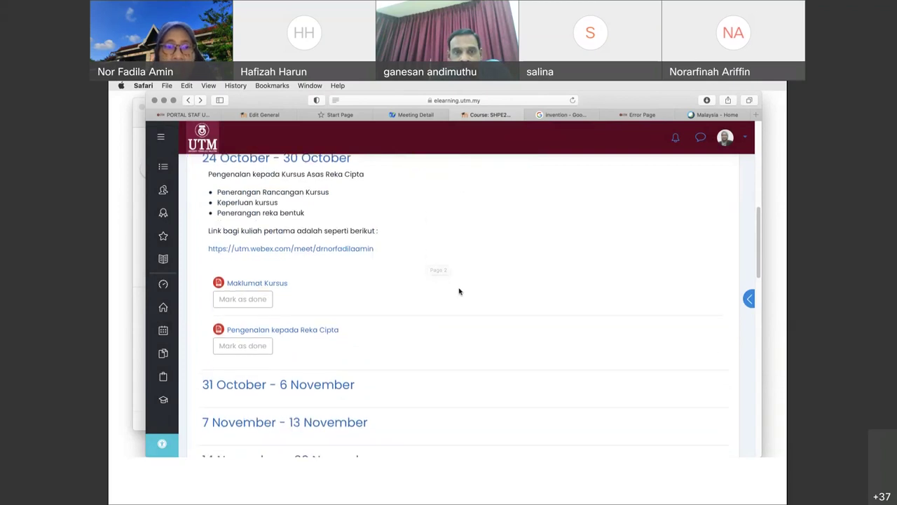
scroll(374, 389, down, 2)
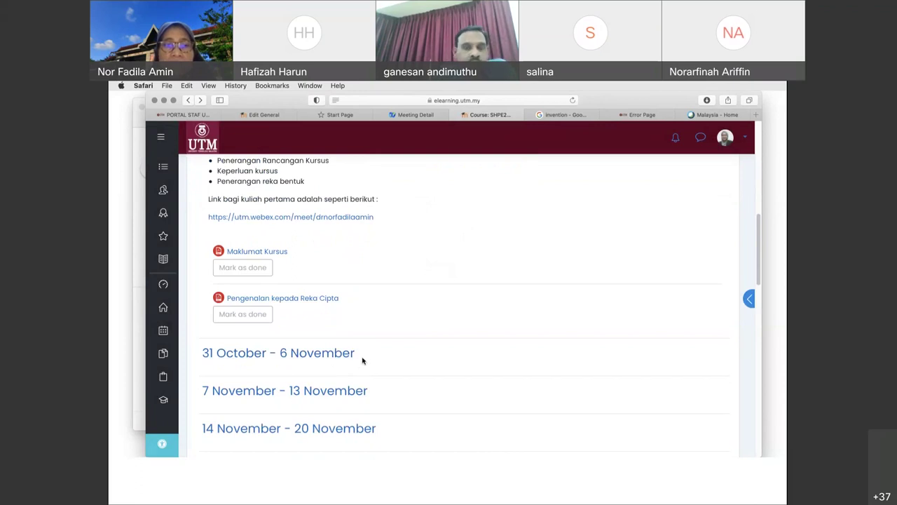
scroll(621, 281, up, 15)
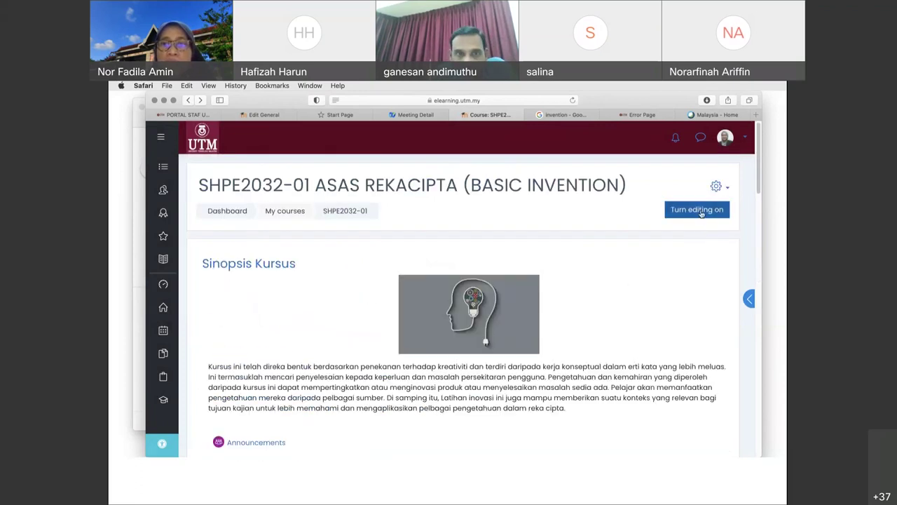
click(697, 209)
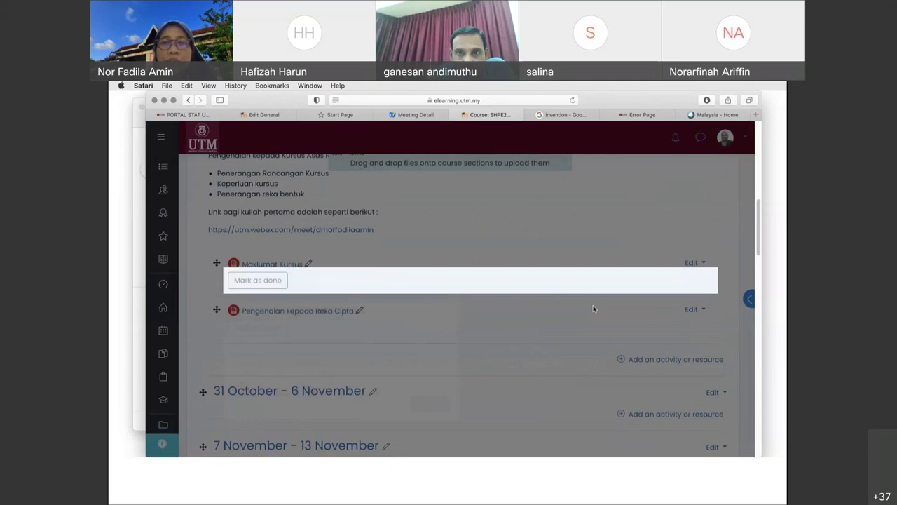
click(547, 211)
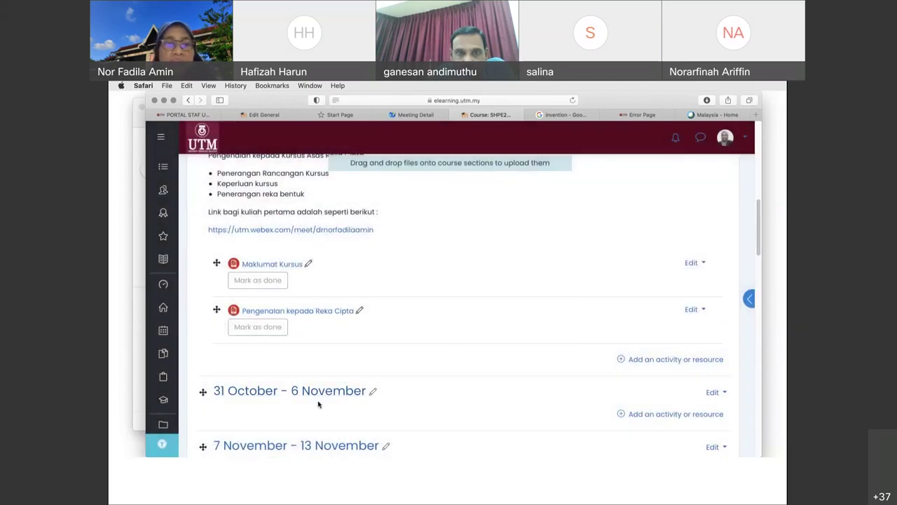
scroll(325, 424, down, 4)
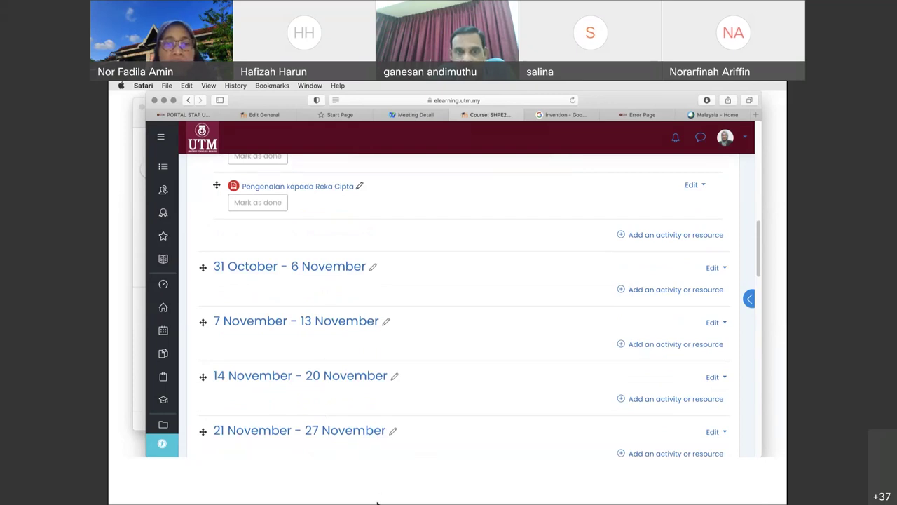
click(403, 486)
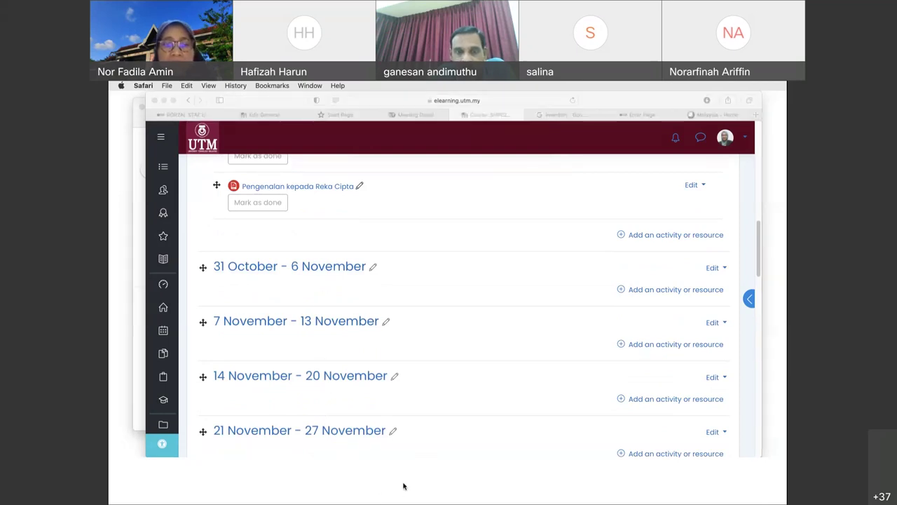
click(412, 357)
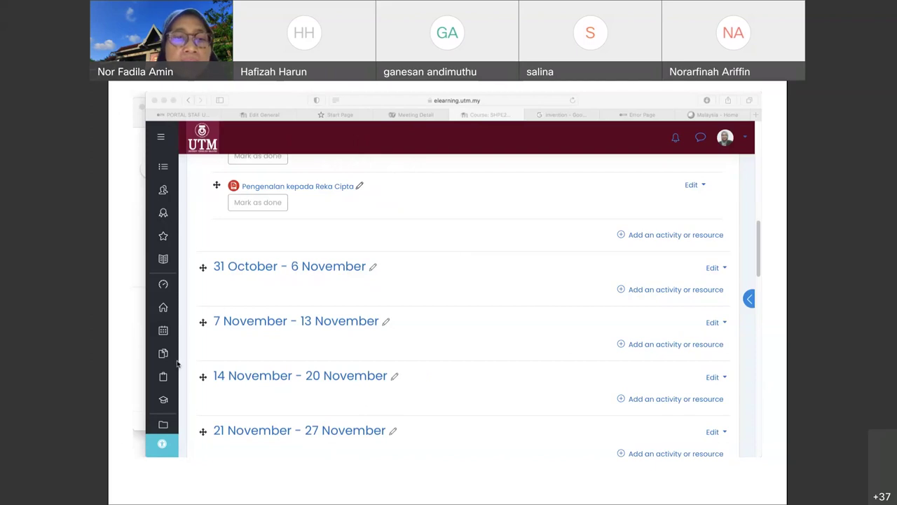
- Open the settings form for the 5 December – 11 December week
click(320, 352)
scroll(320, 353, down, 5)
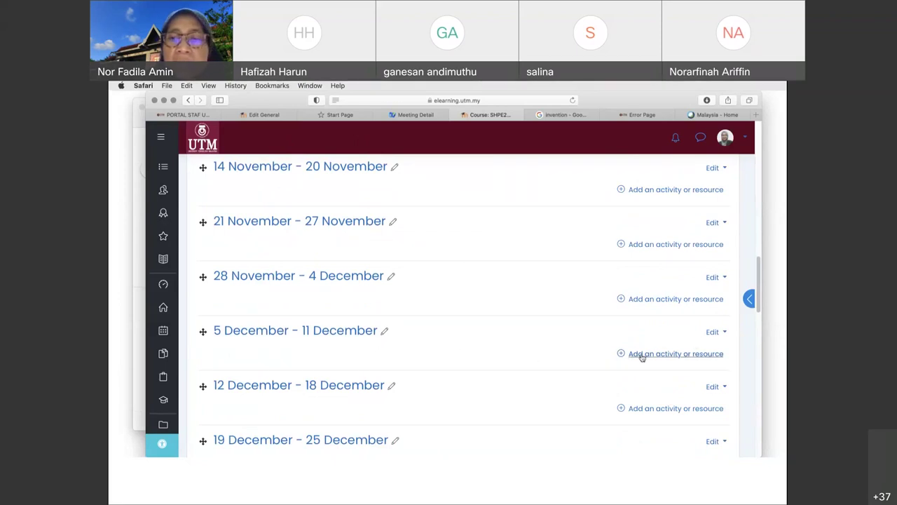
click(725, 334)
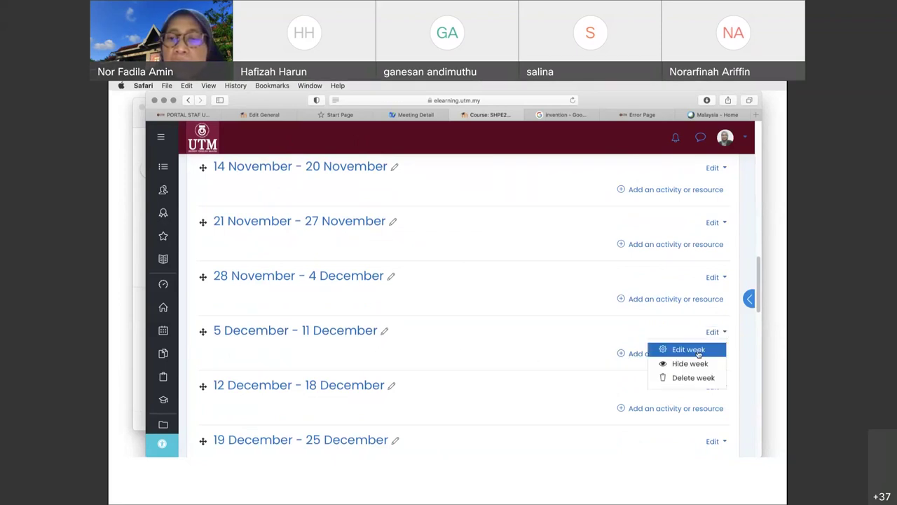
click(696, 350)
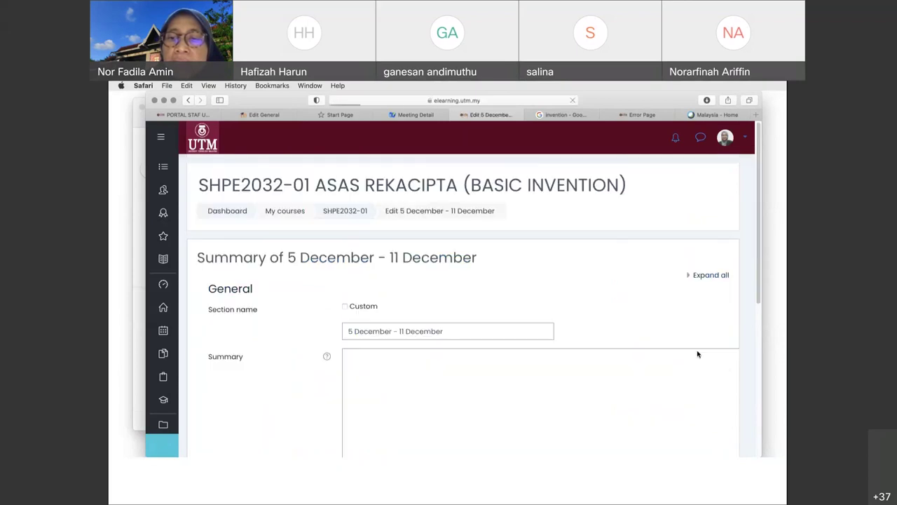
scroll(443, 427, down, 2)
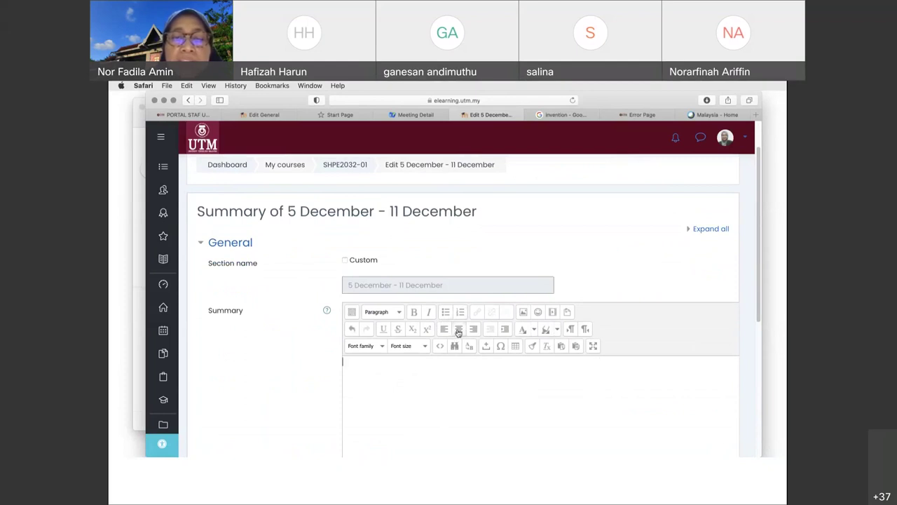
- Type 'CUTI PERTENGAHAN SEMESTER' in red Verdana size 5 (18pt) and save the summary
click(425, 345)
click(421, 412)
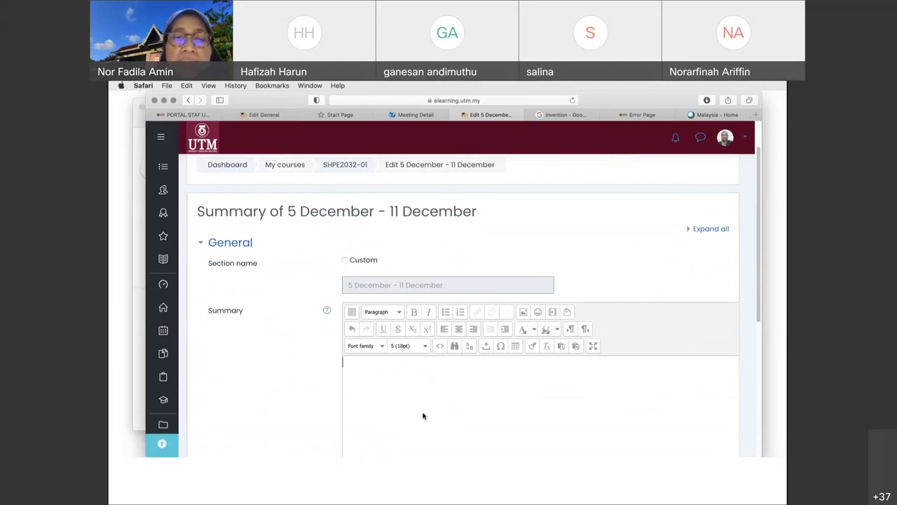
click(381, 346)
scroll(375, 410, down, 5)
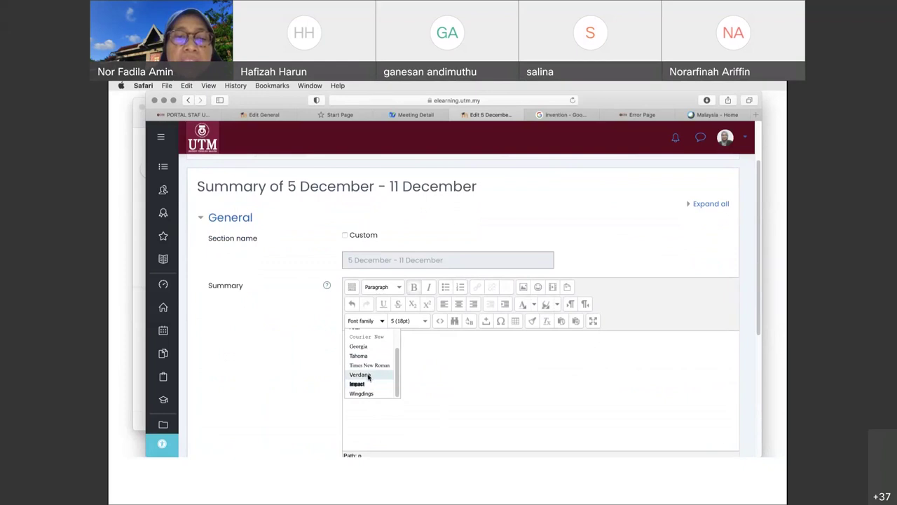
click(360, 374)
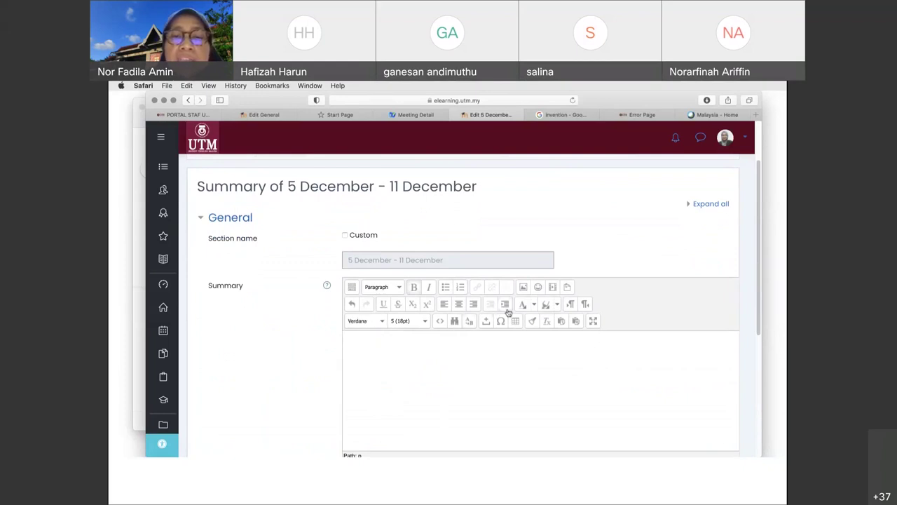
click(534, 308)
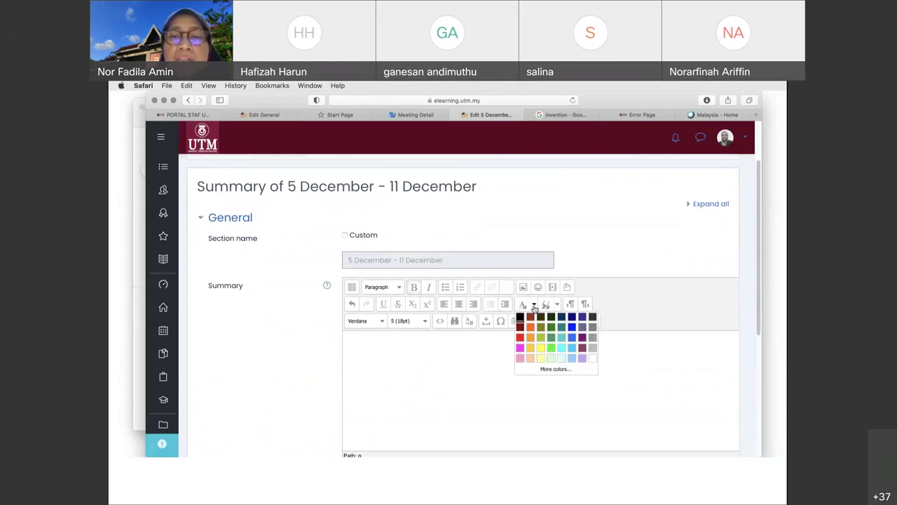
click(522, 338)
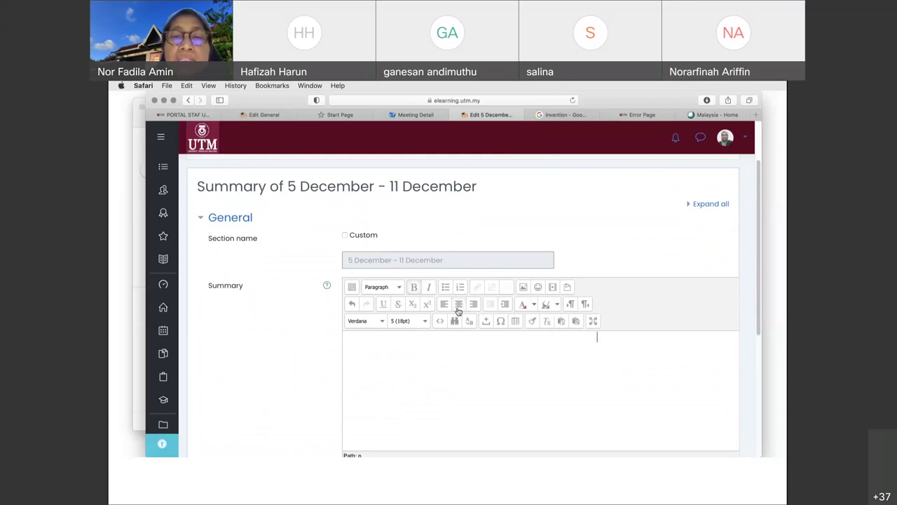
text(CU)
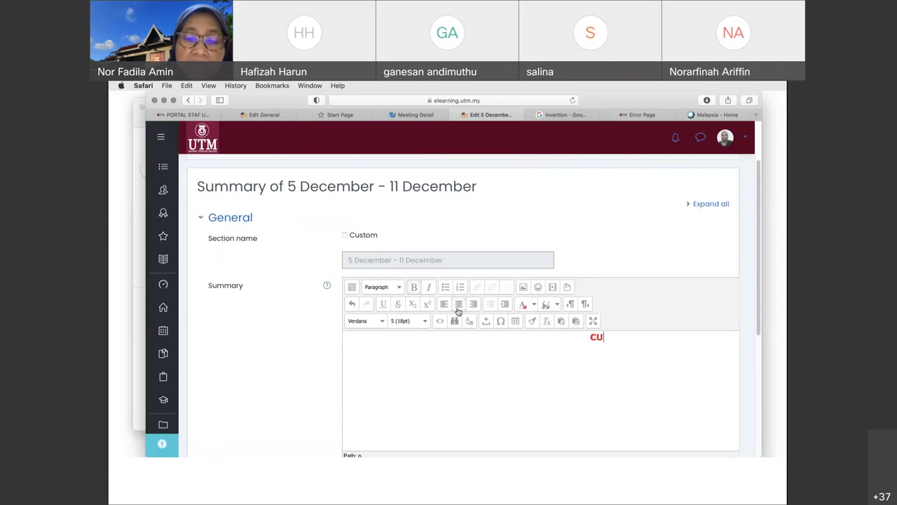
text(TI PER)
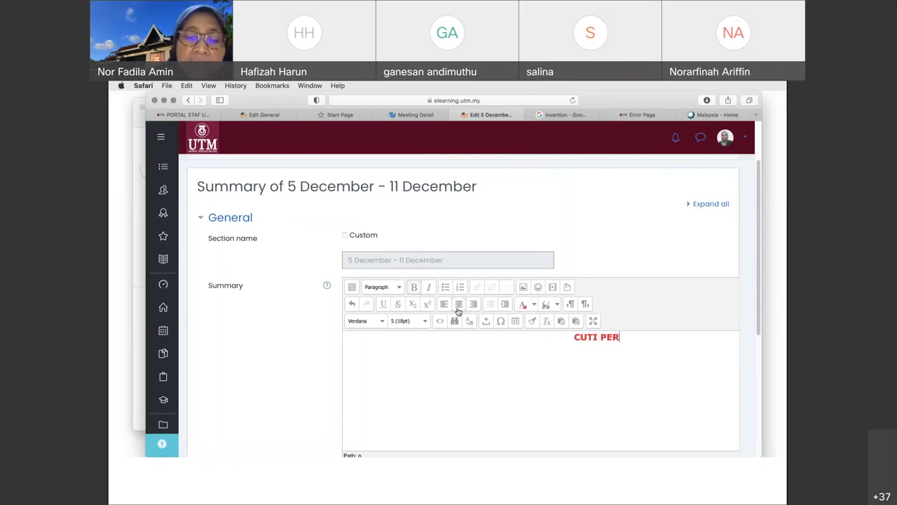
text(TENGAHA)
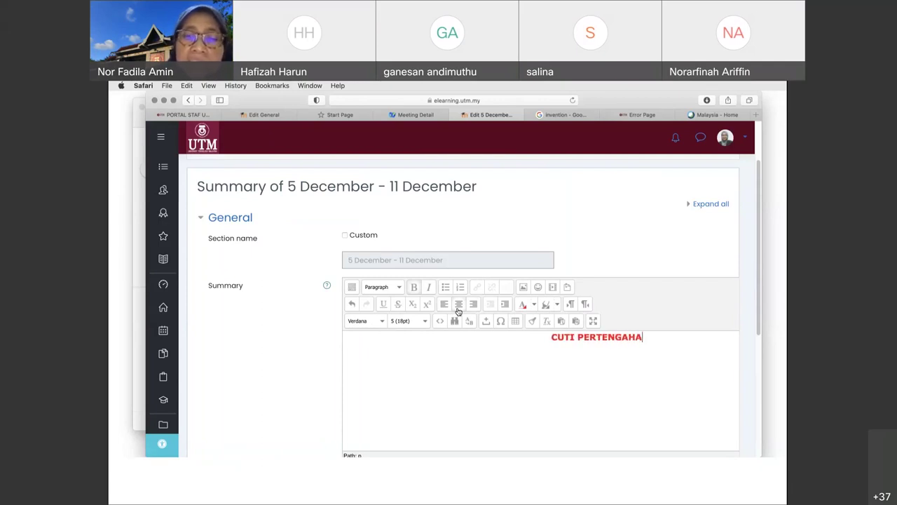
text(N SEMESTER)
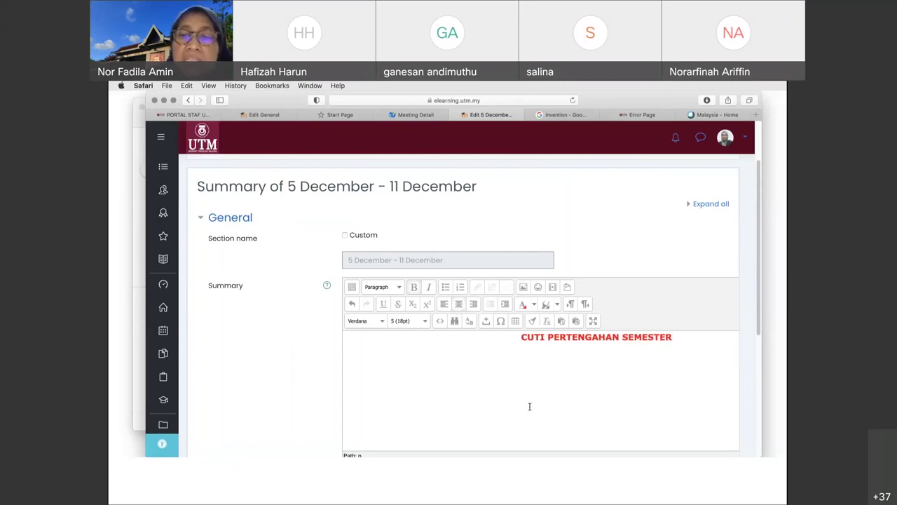
scroll(529, 406, down, 5)
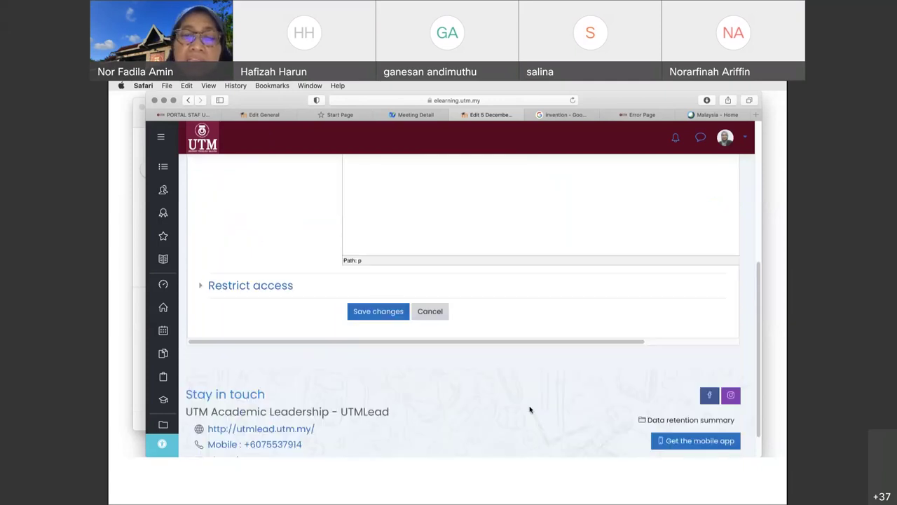
click(381, 312)
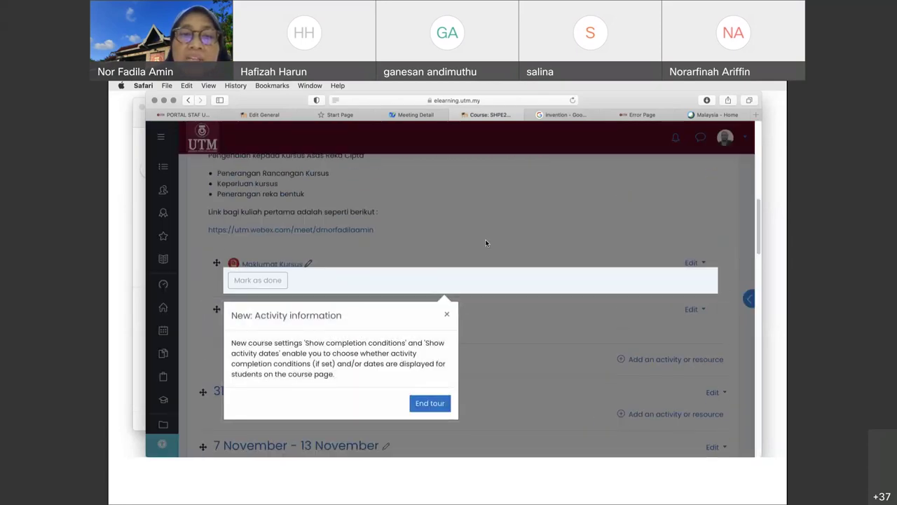
- Close the Activity information tour and scroll the weeks to check the red 5 December notice
key(Escape)
scroll(476, 343, down, 10)
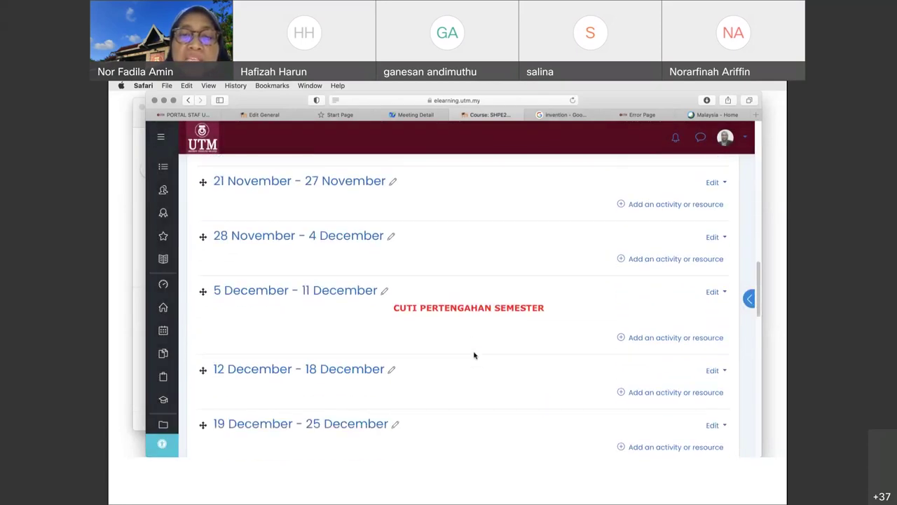
scroll(473, 355, up, 5)
scroll(474, 356, up, 1)
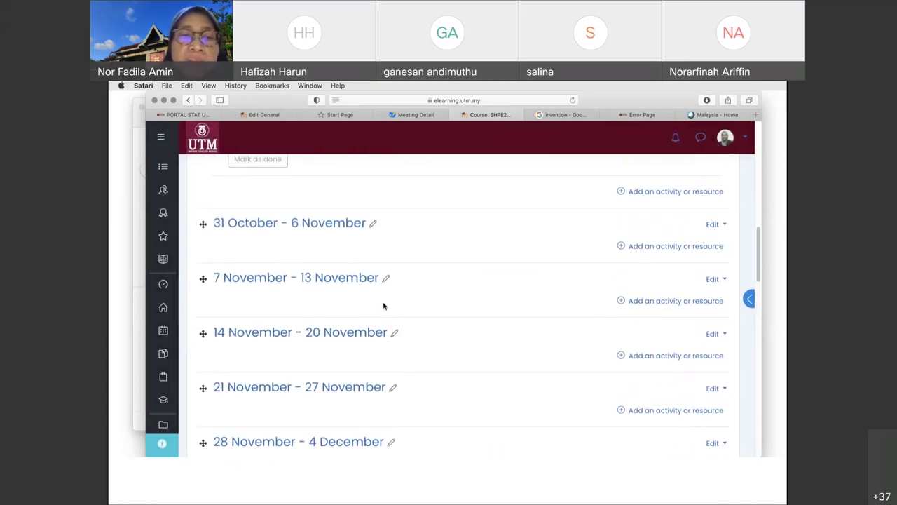
scroll(384, 306, up, 2)
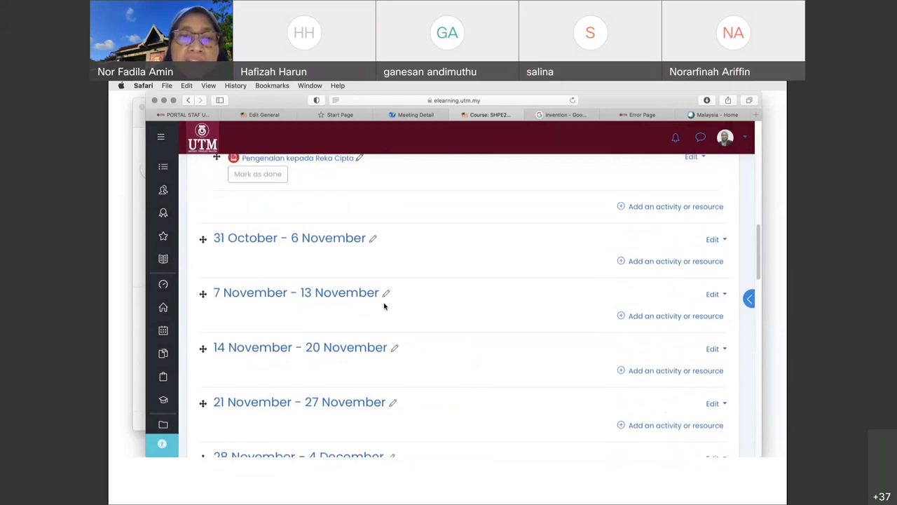
scroll(384, 306, up, 1)
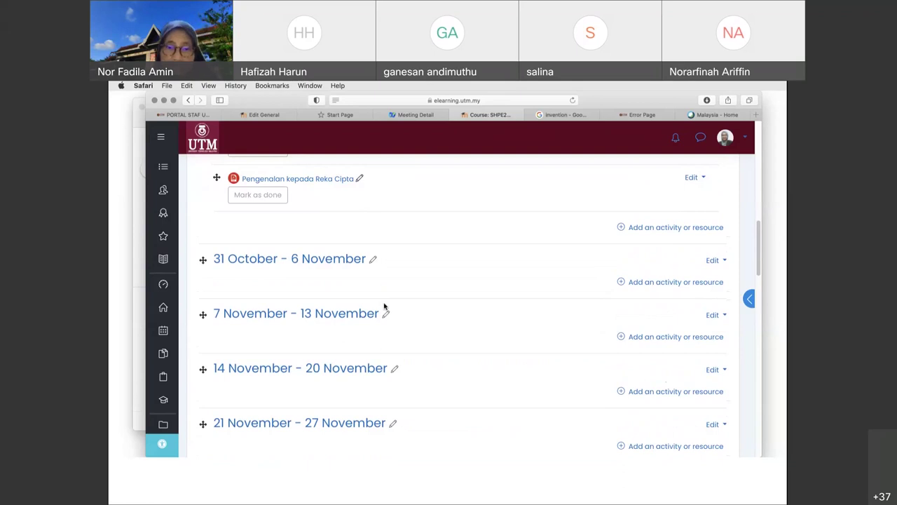
scroll(384, 305, up, 10)
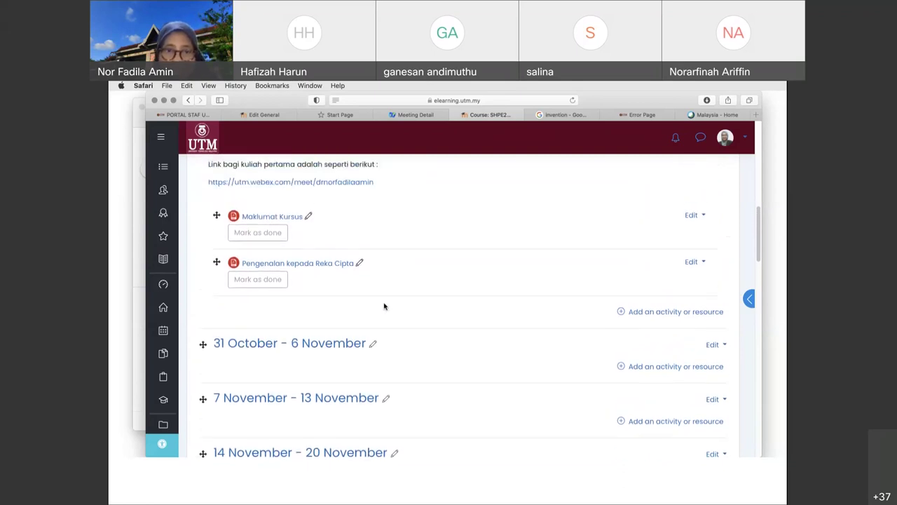
scroll(384, 305, down, 5)
scroll(384, 305, up, 4)
scroll(384, 305, down, 10)
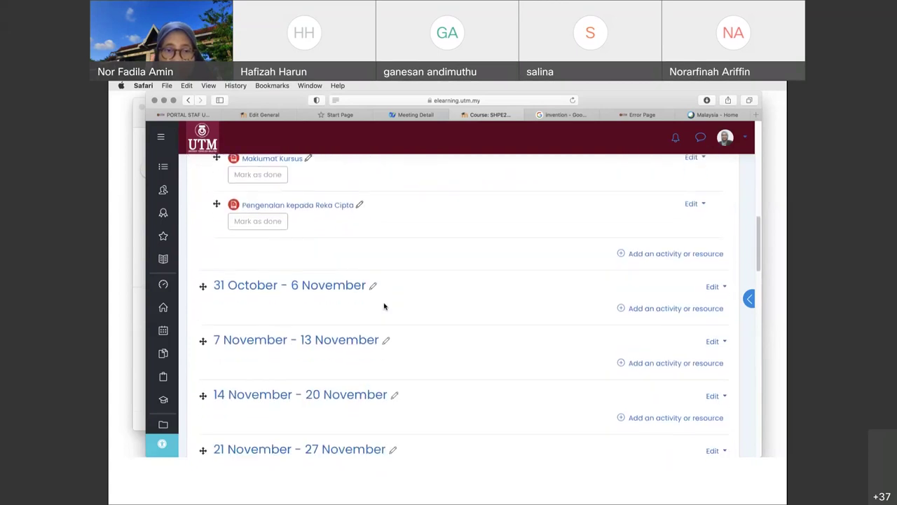
scroll(385, 306, up, 10)
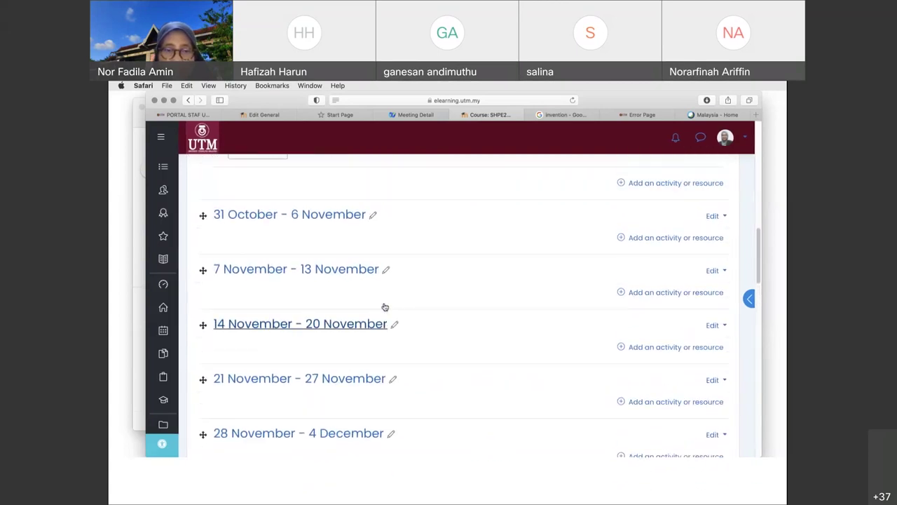
scroll(385, 307, up, 2)
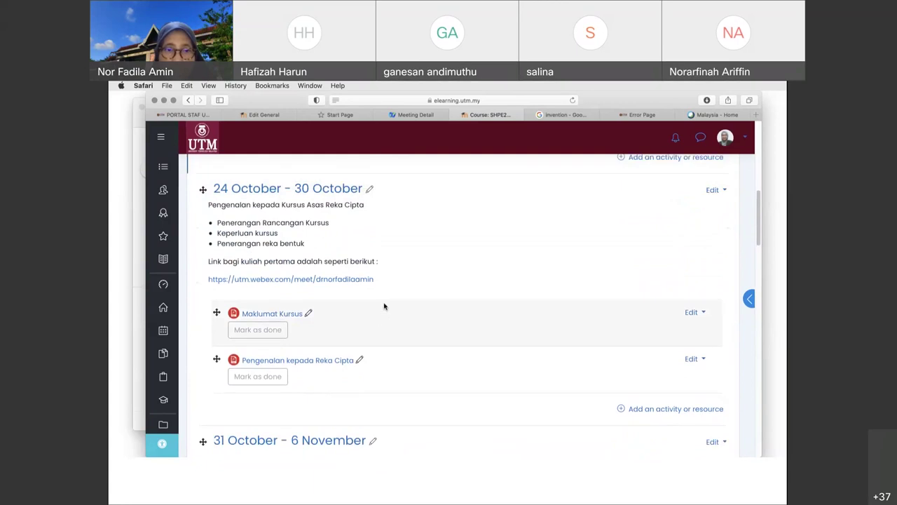
scroll(384, 306, down, 5)
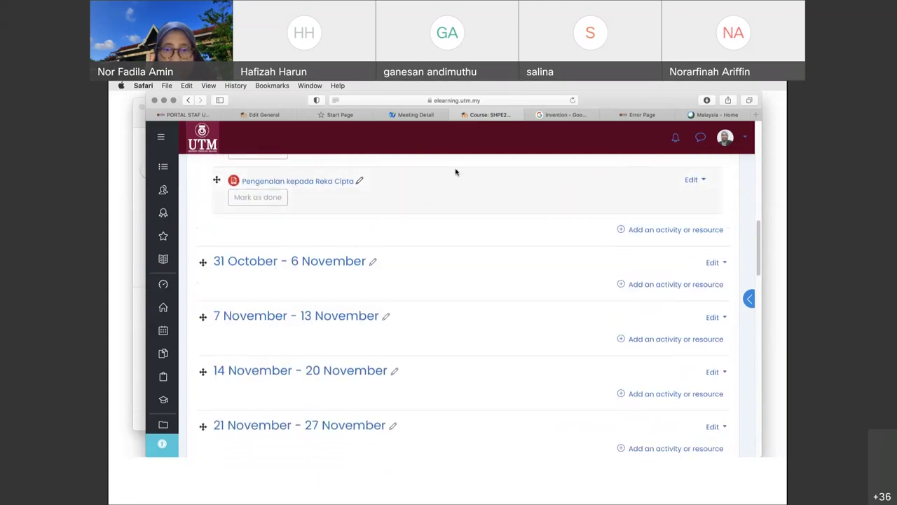
scroll(386, 356, down, 2)
scroll(386, 357, down, 4)
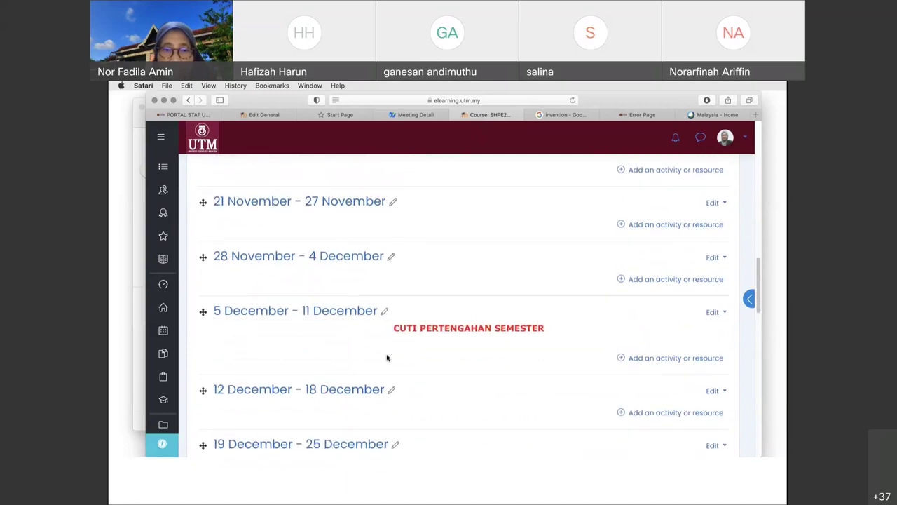
scroll(386, 358, up, 5)
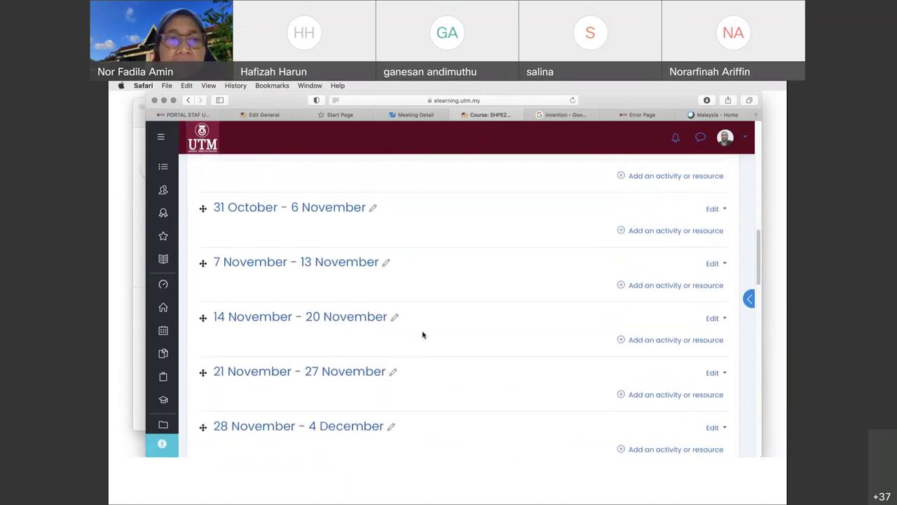
scroll(422, 334, up, 3)
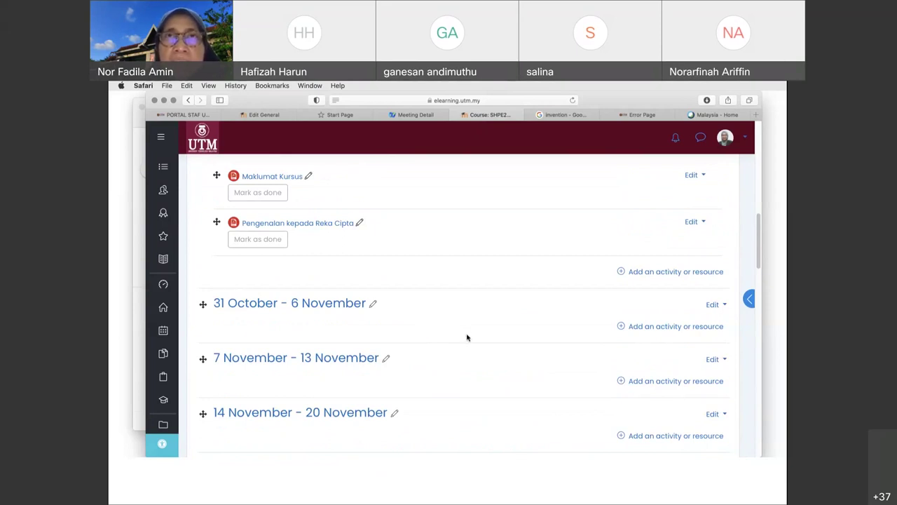
scroll(467, 337, down, 5)
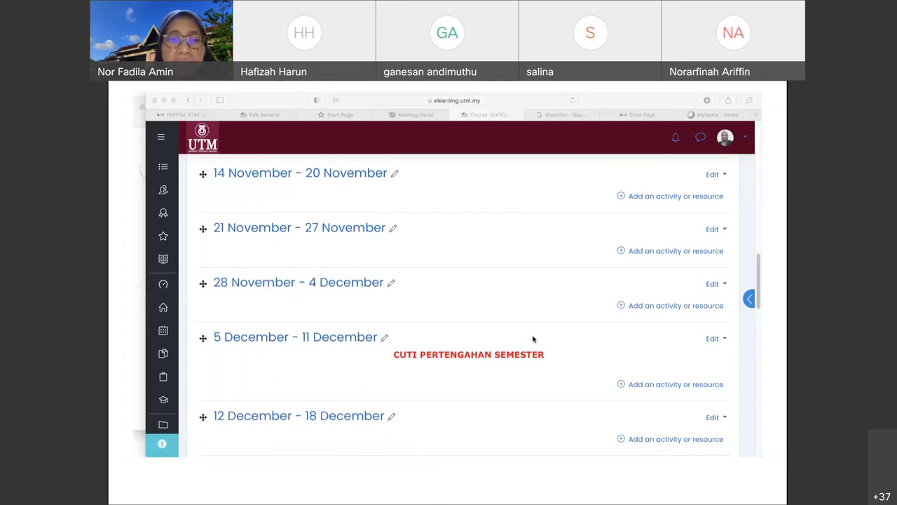
click(329, 319)
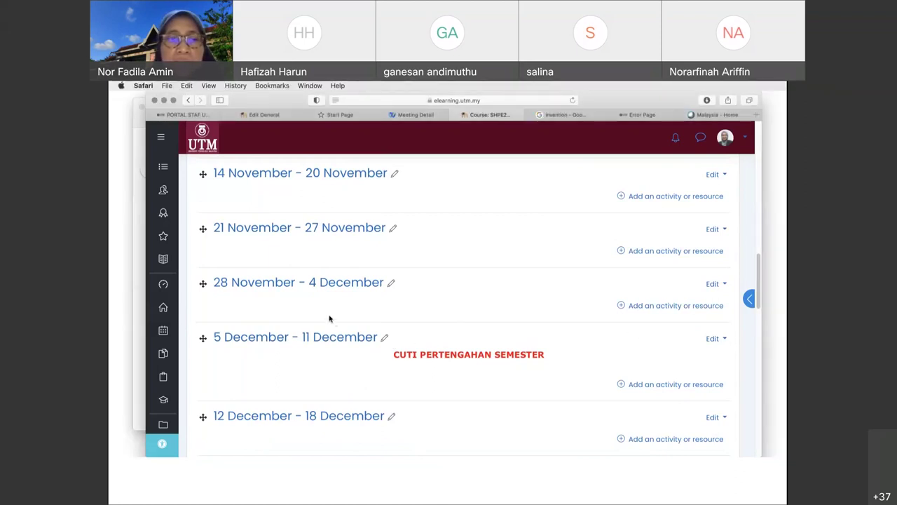
- Edit the 28 November - 4 December week and save 'Penghantaran Tugasan Individu' as its summary
click(724, 286)
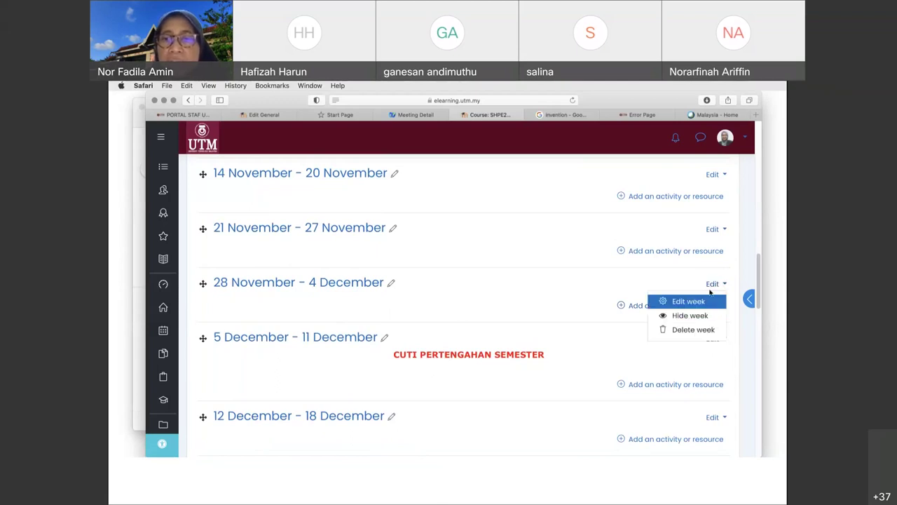
click(698, 302)
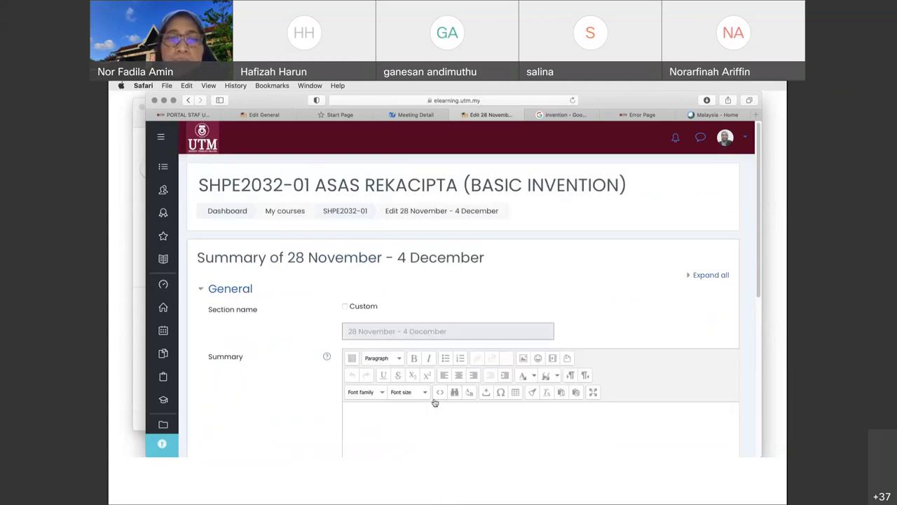
scroll(408, 414, down, 1)
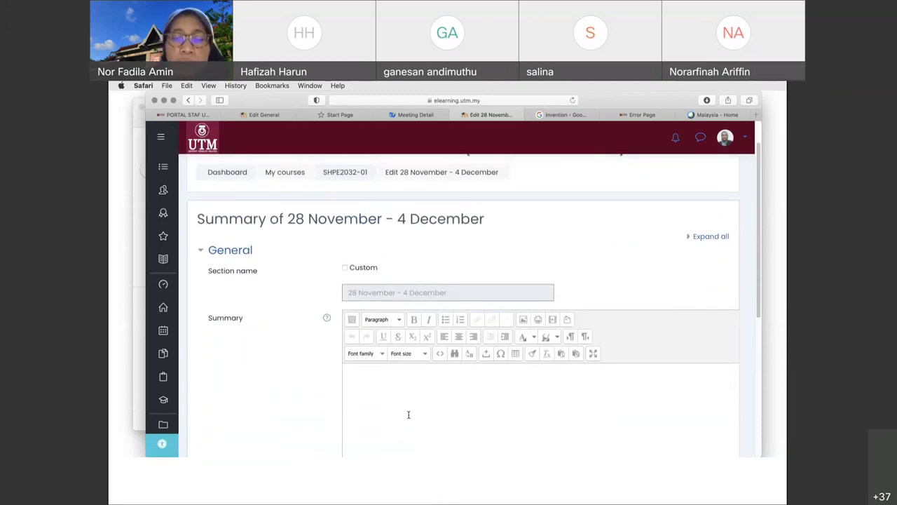
text(PE)
key(BackSpace)
text(e)
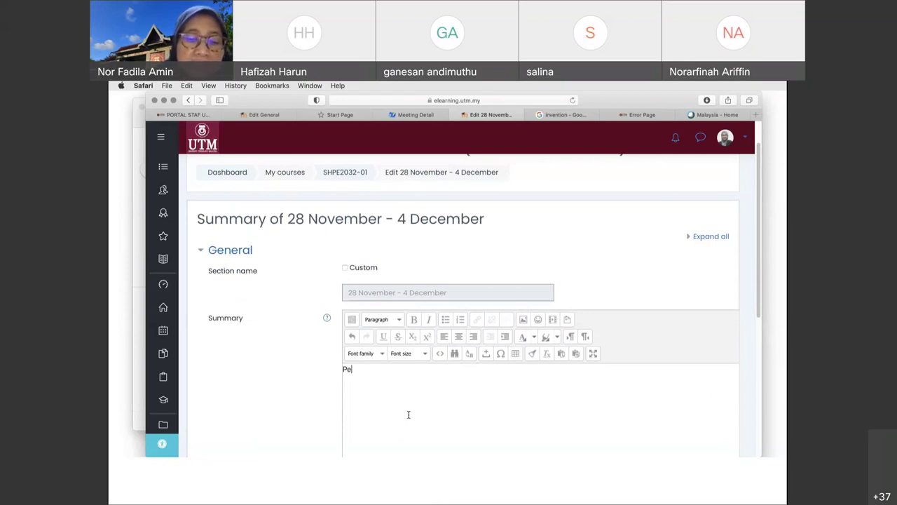
text(nghant)
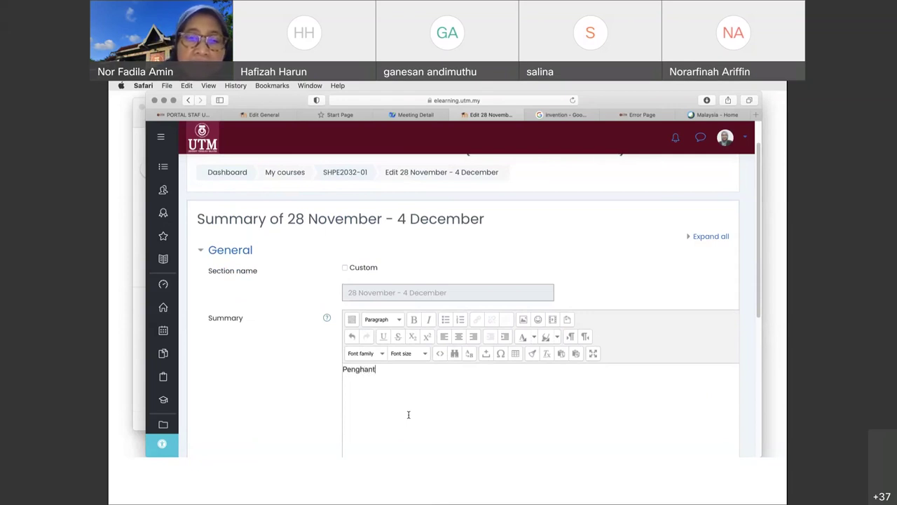
text(aran )
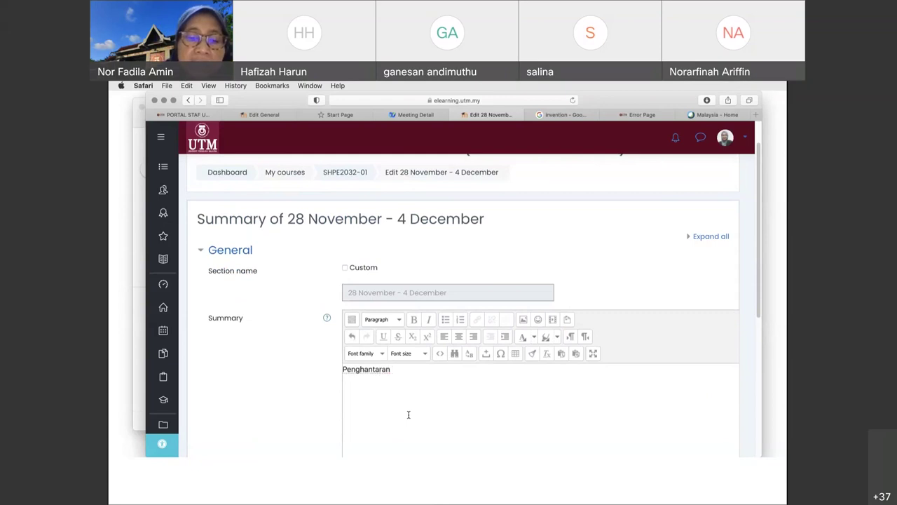
text(Tugasan In)
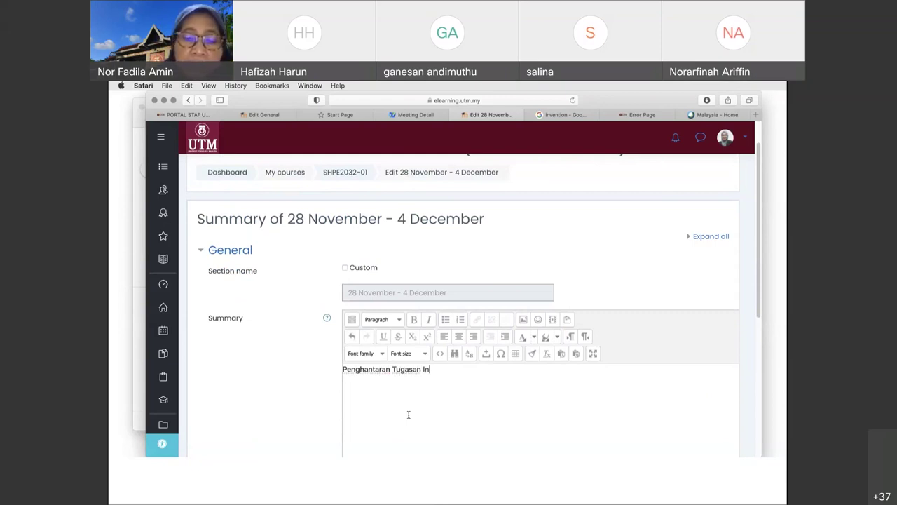
text(dividu)
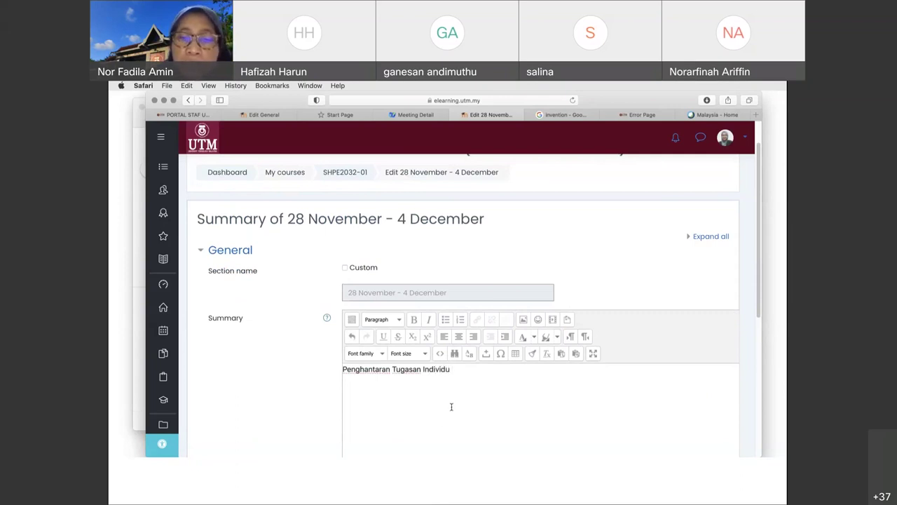
key(Return)
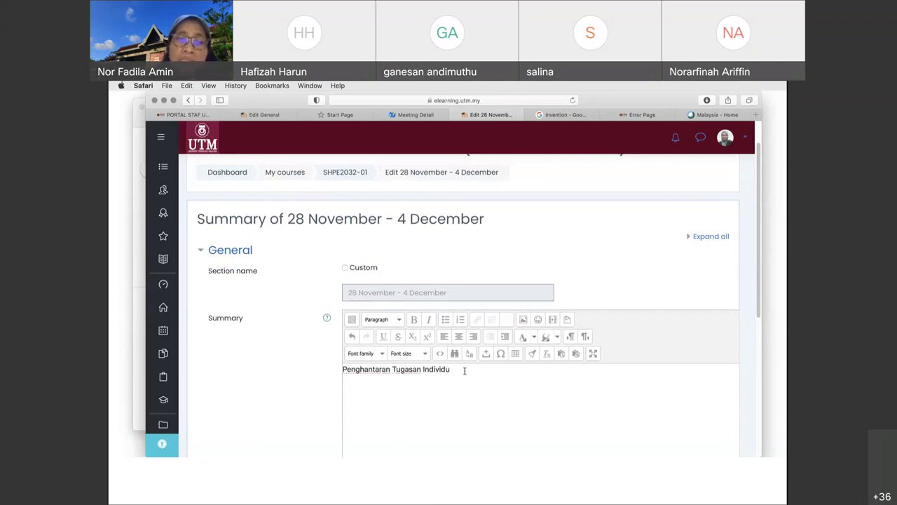
scroll(464, 370, down, 5)
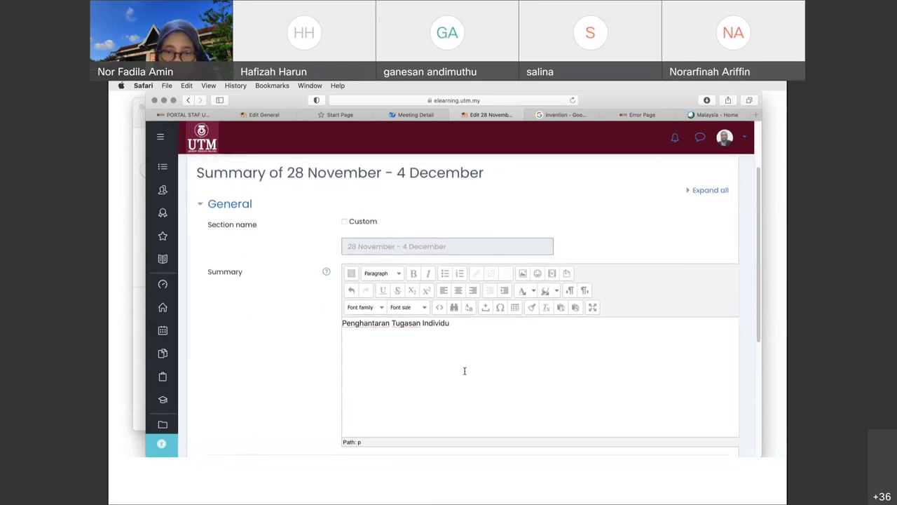
click(375, 386)
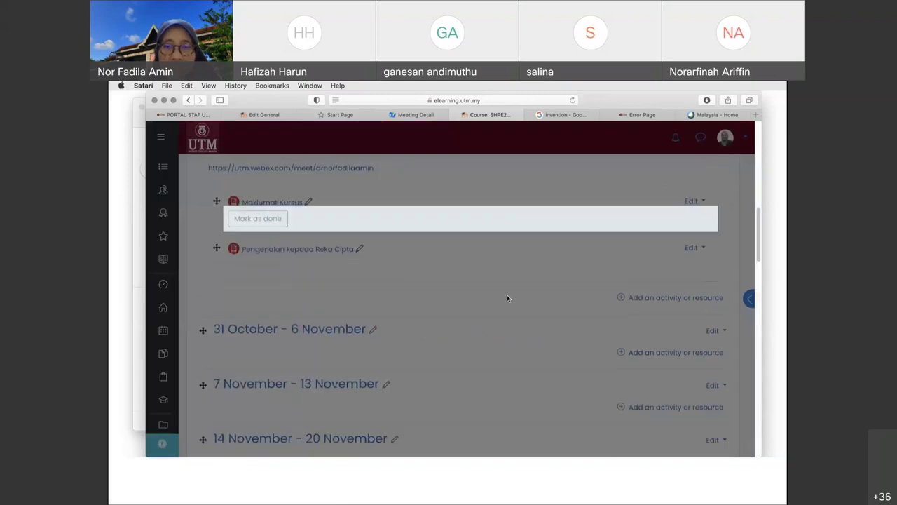
scroll(518, 235, down, 5)
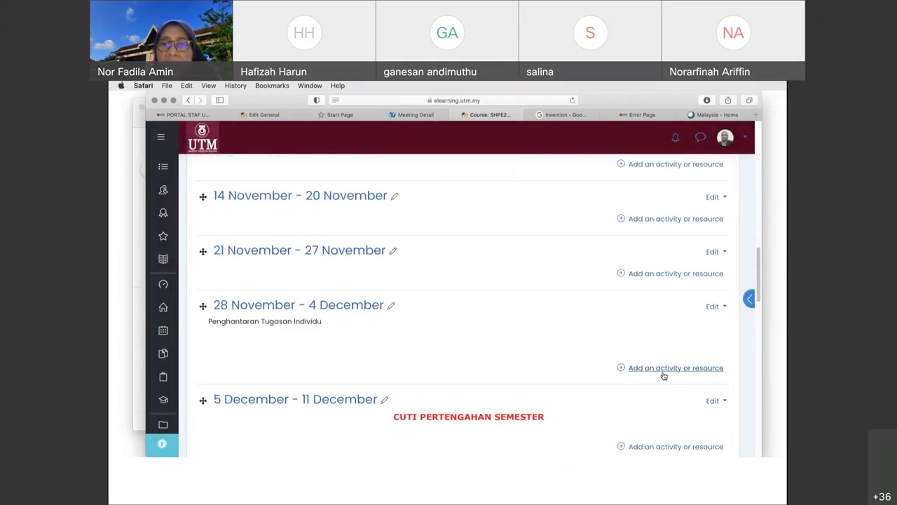
- Pick Assignment from the activity chooser under the 28 November - 4 December week
click(662, 368)
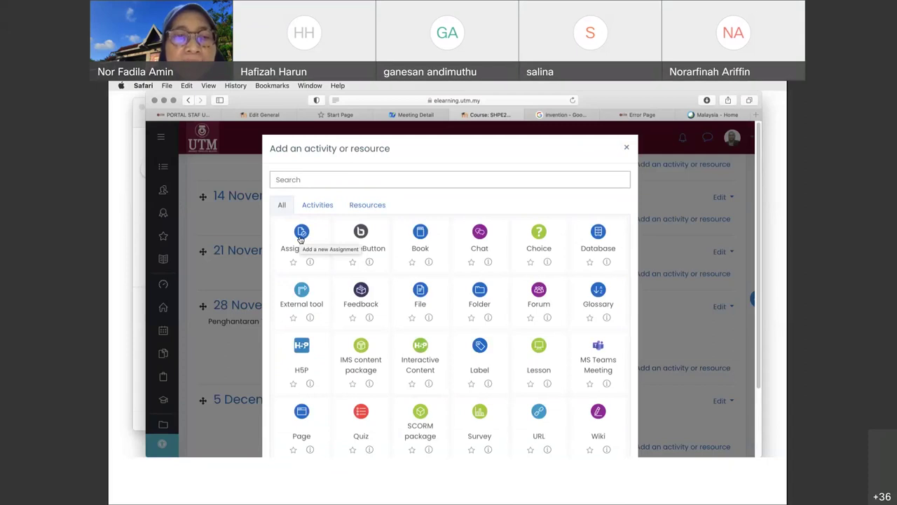
click(300, 238)
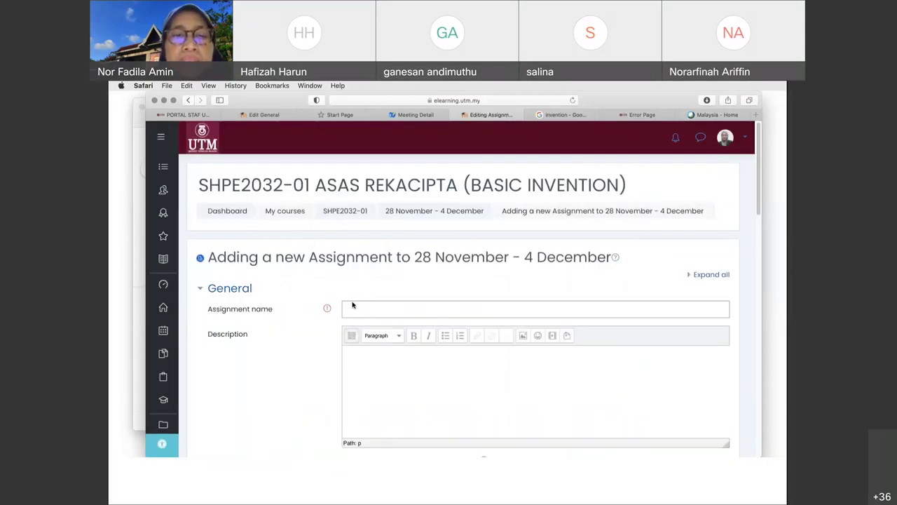
- Enter 'Penghantaran Tugasan Individu (20%)' as the assignment name and scroll down to Submission types
click(357, 310)
text(Pe)
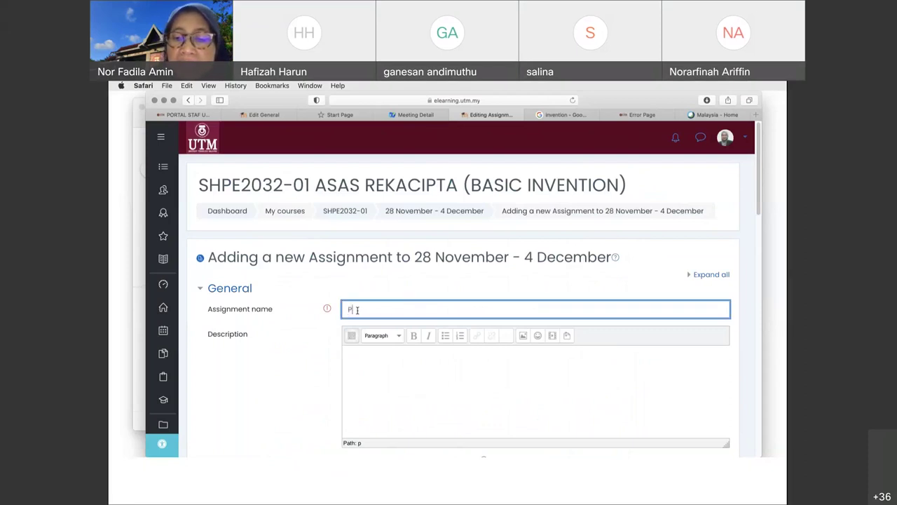
text(ngha)
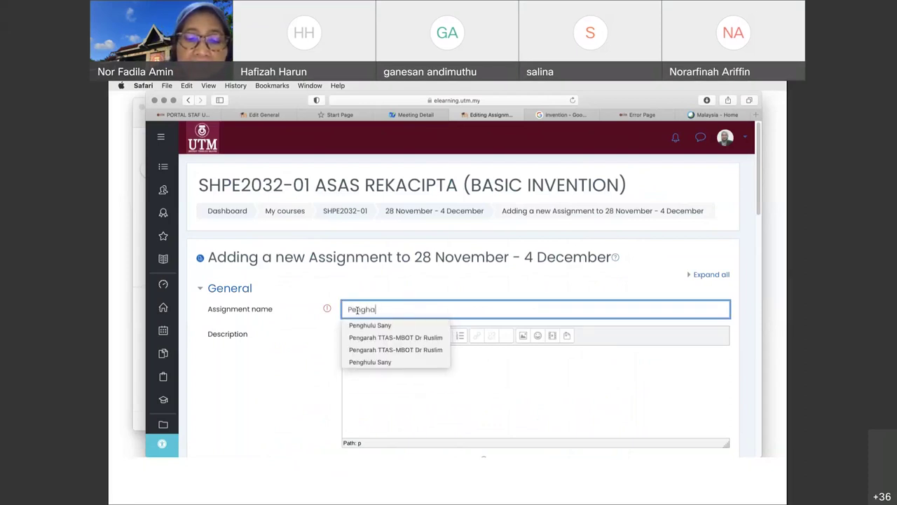
text(ntaran )
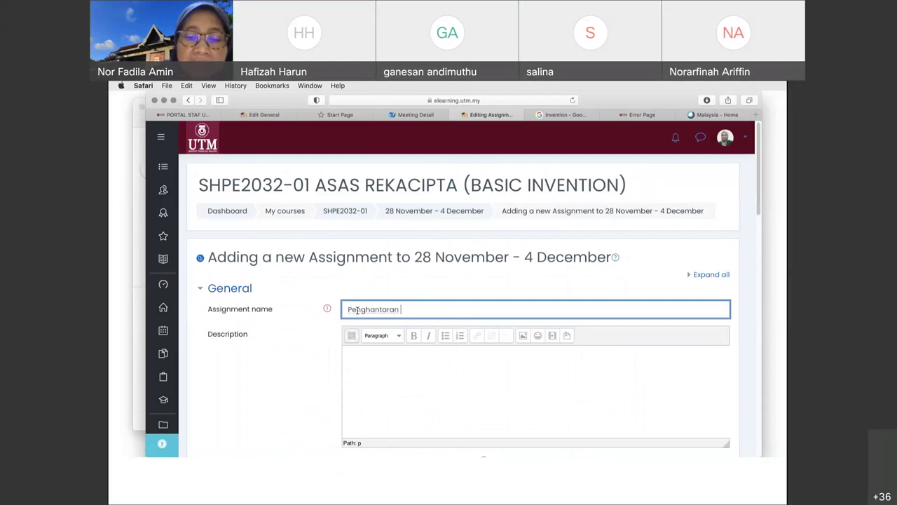
text(Tugas)
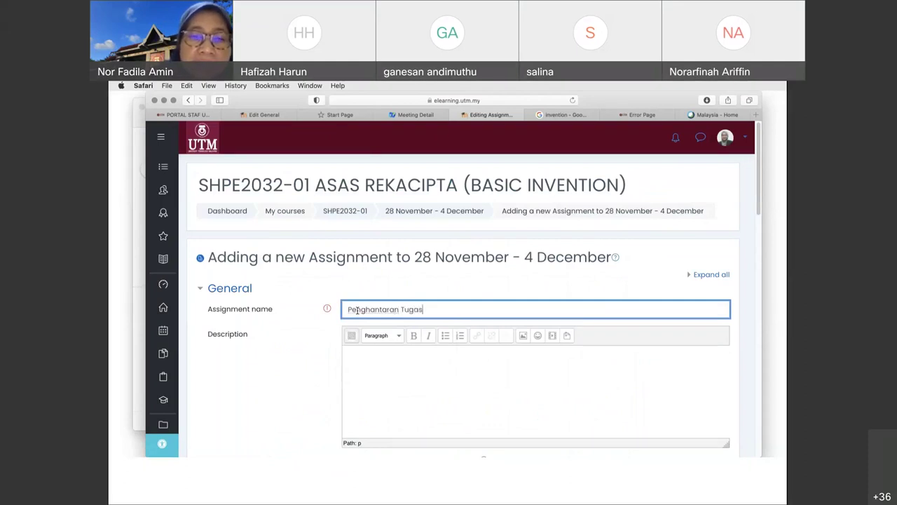
text(an In)
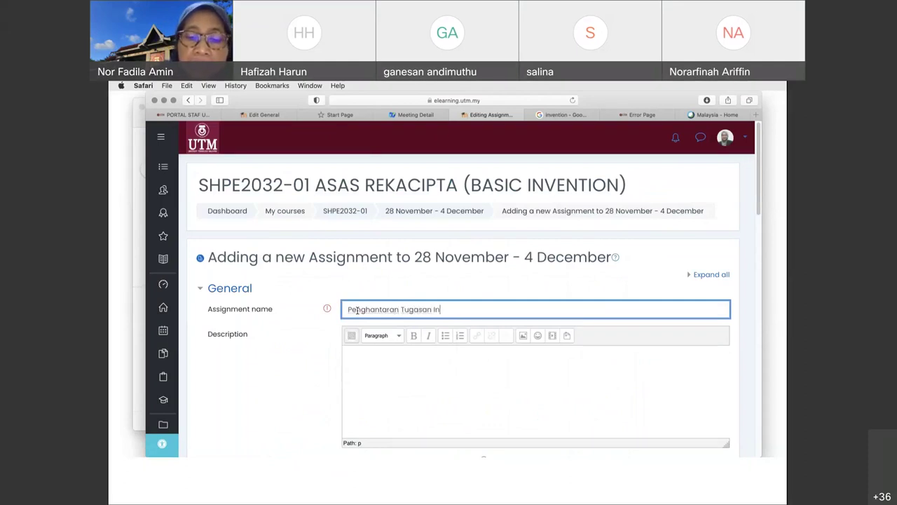
text(dividu )
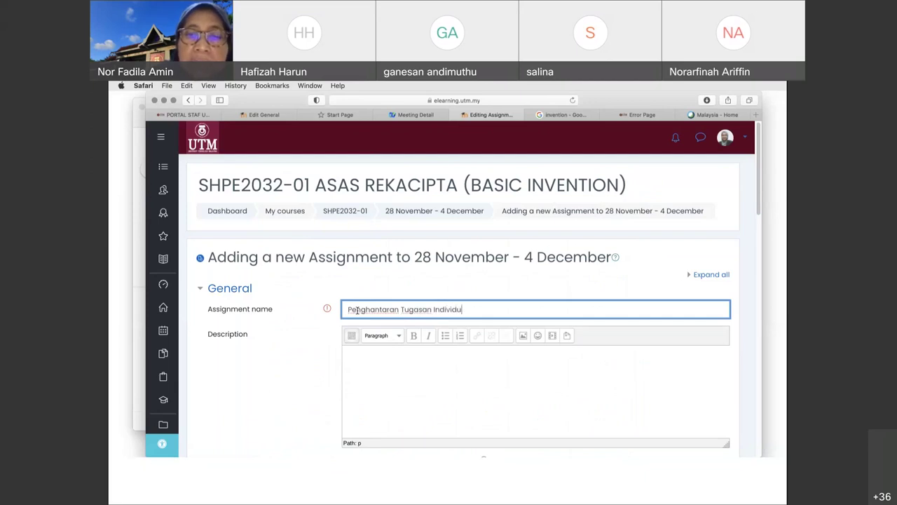
text((2)
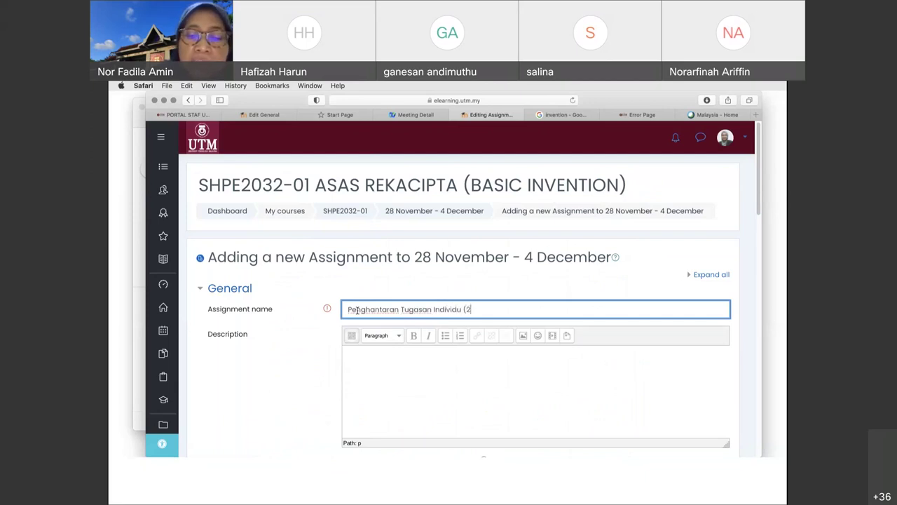
text(0%))
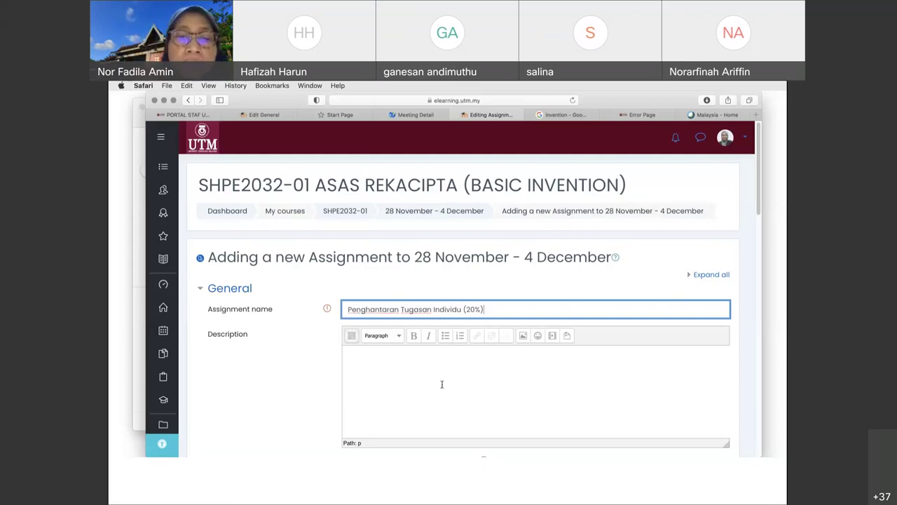
scroll(442, 384, down, 5)
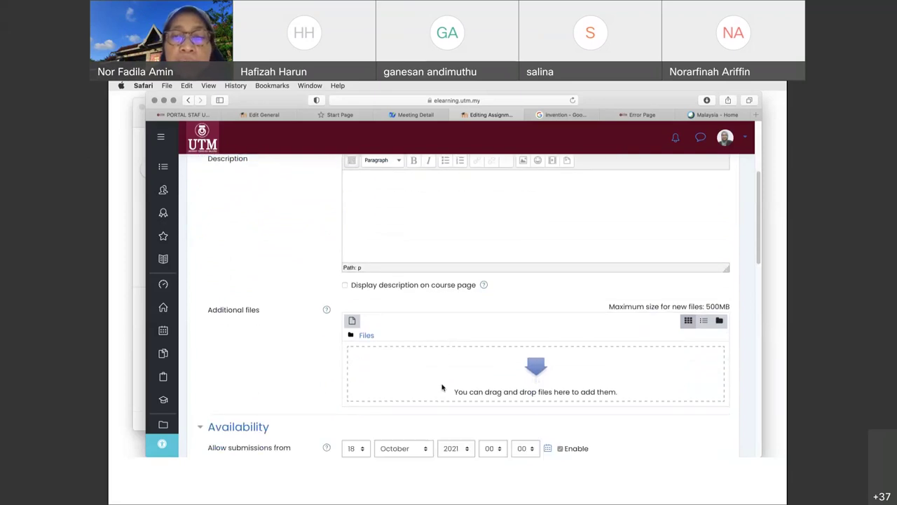
scroll(441, 387, up, 1)
scroll(442, 387, up, 2)
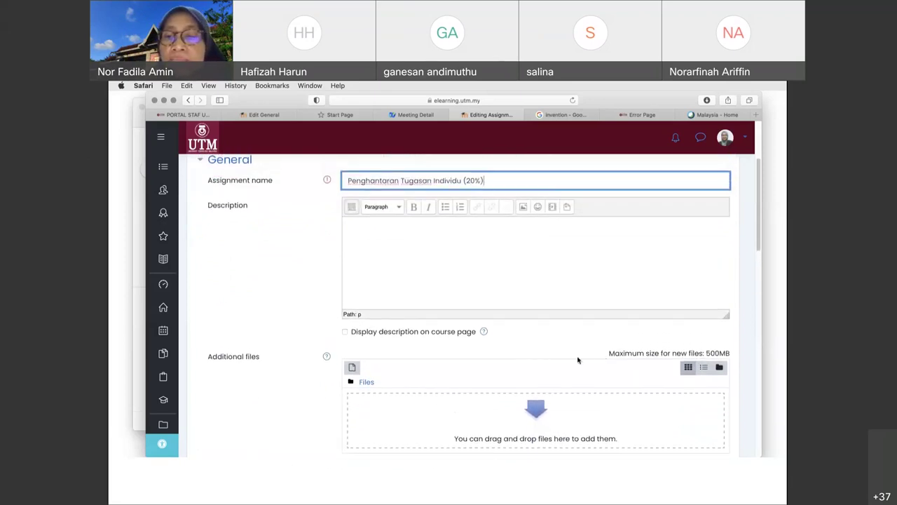
scroll(610, 353, down, 4)
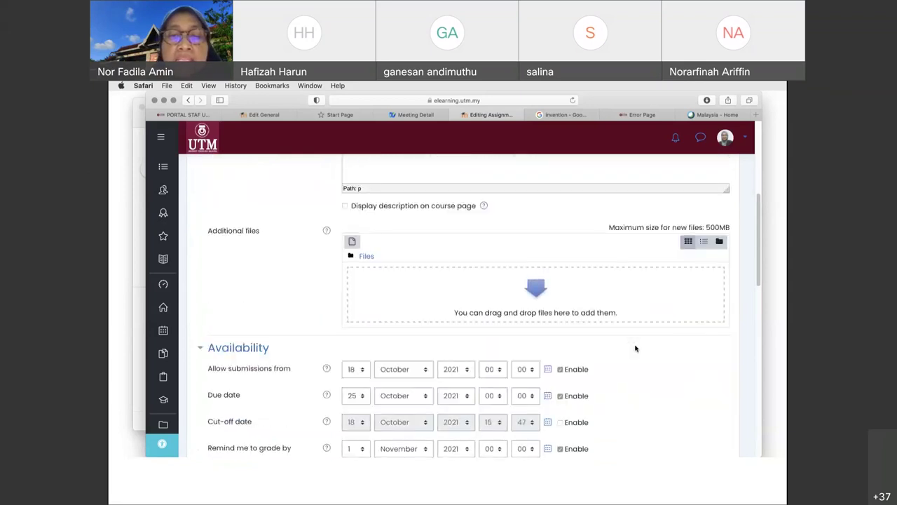
scroll(635, 348, down, 1)
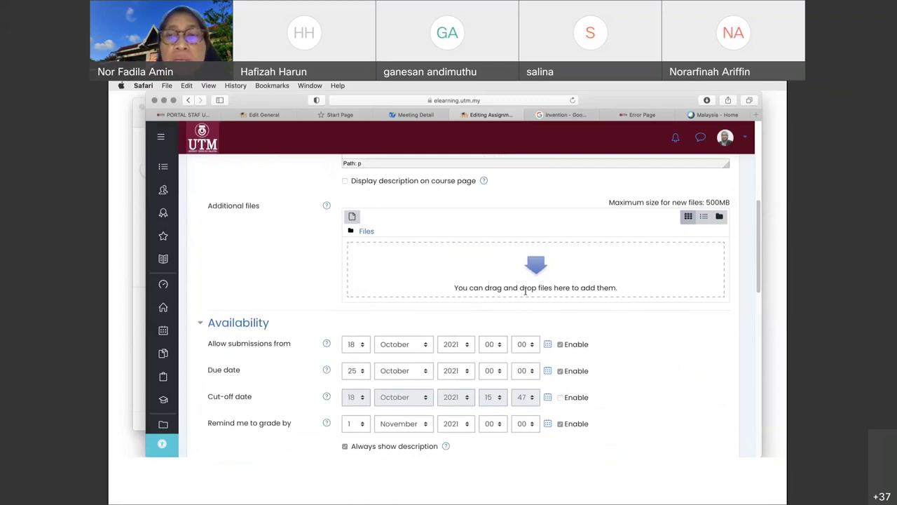
scroll(525, 290, up, 6)
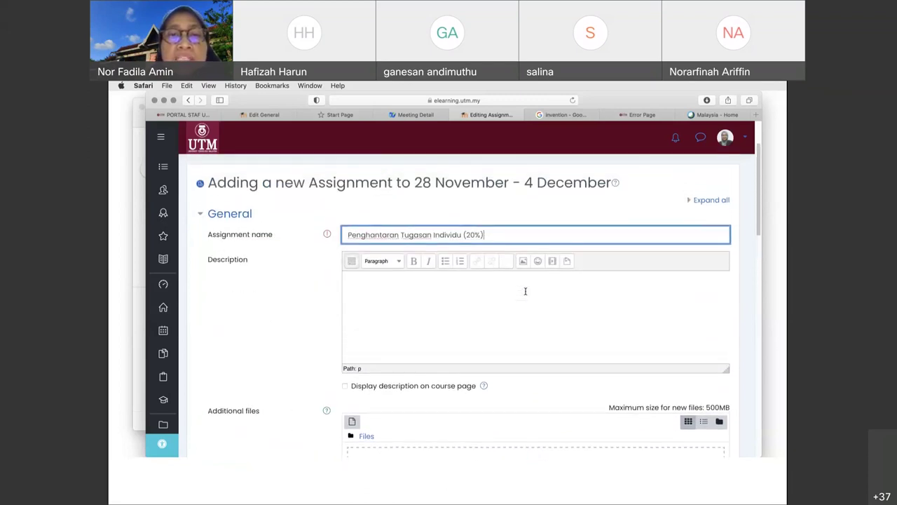
scroll(525, 291, down, 3)
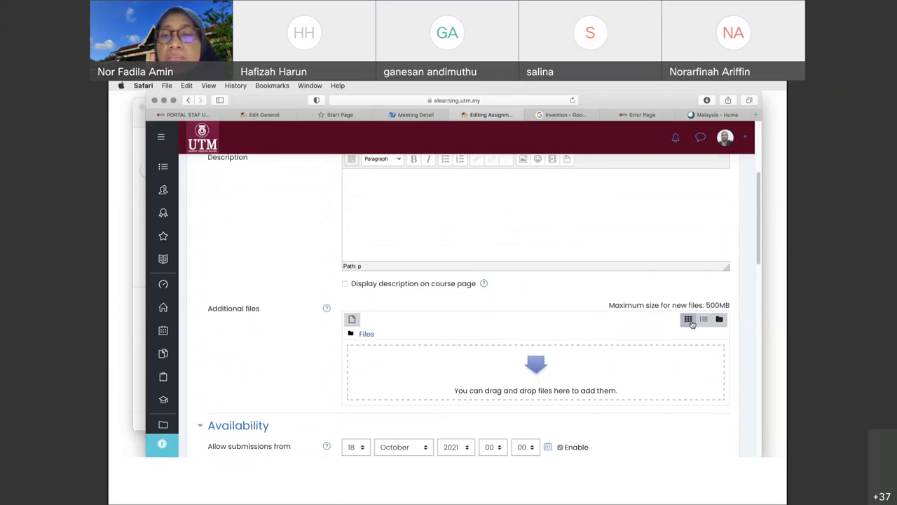
scroll(694, 325, down, 2)
scroll(692, 324, down, 5)
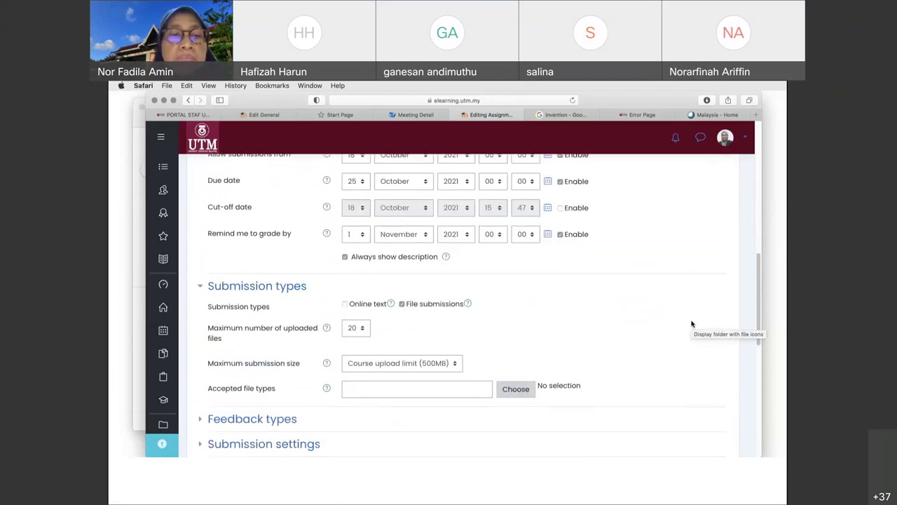
scroll(691, 324, down, 1)
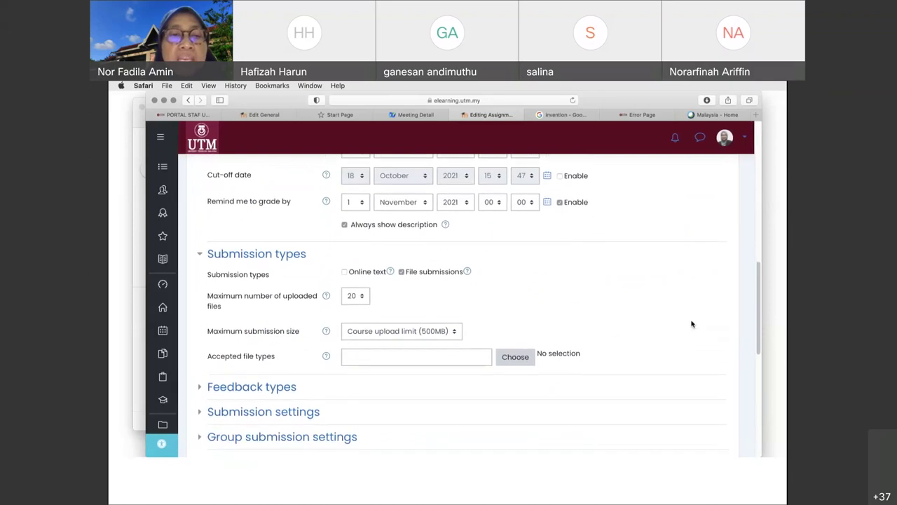
- Limit submissions to 1 uploaded file, with the Course upload limit as maximum size
click(362, 299)
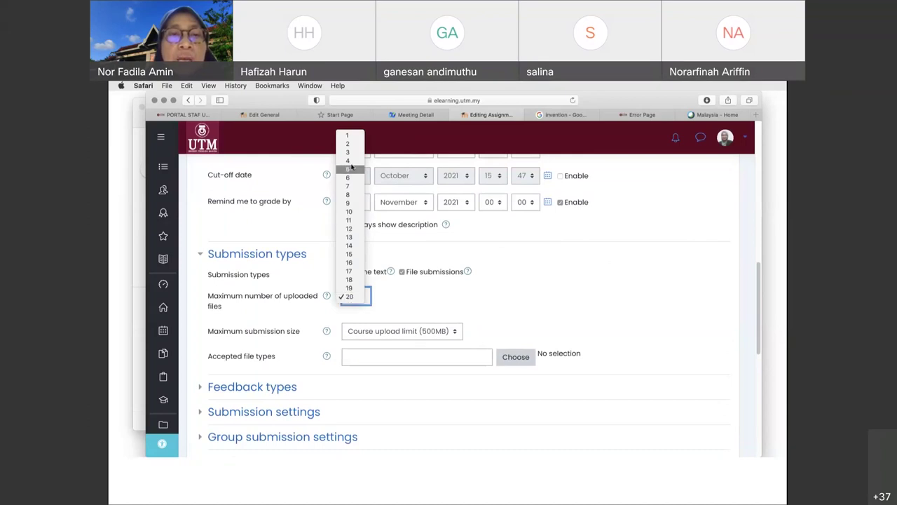
click(349, 137)
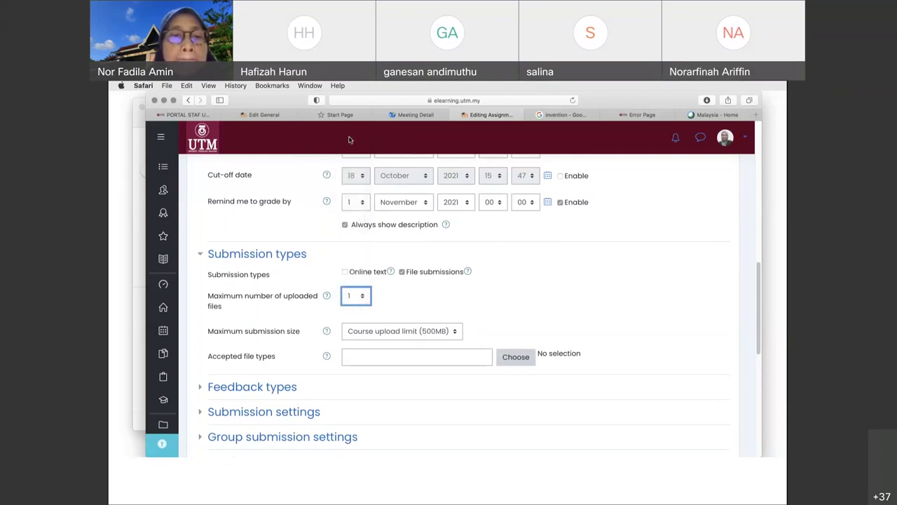
click(455, 333)
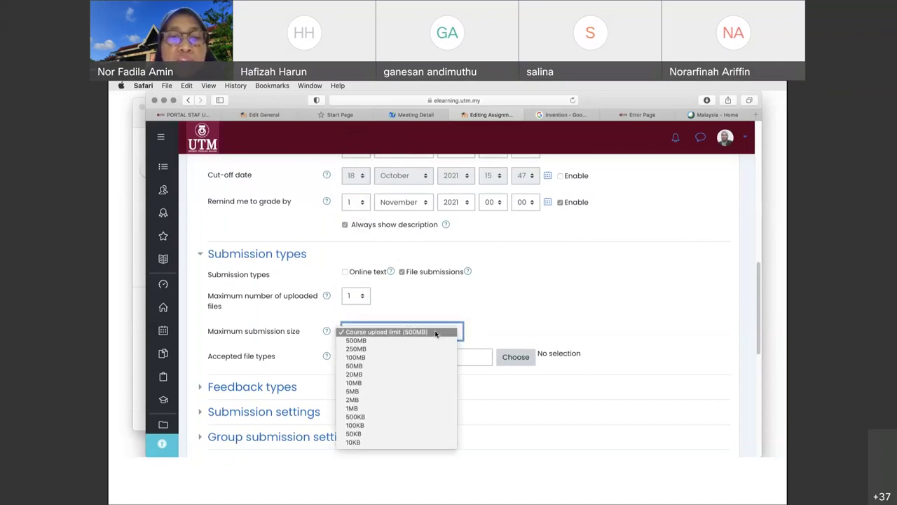
click(436, 333)
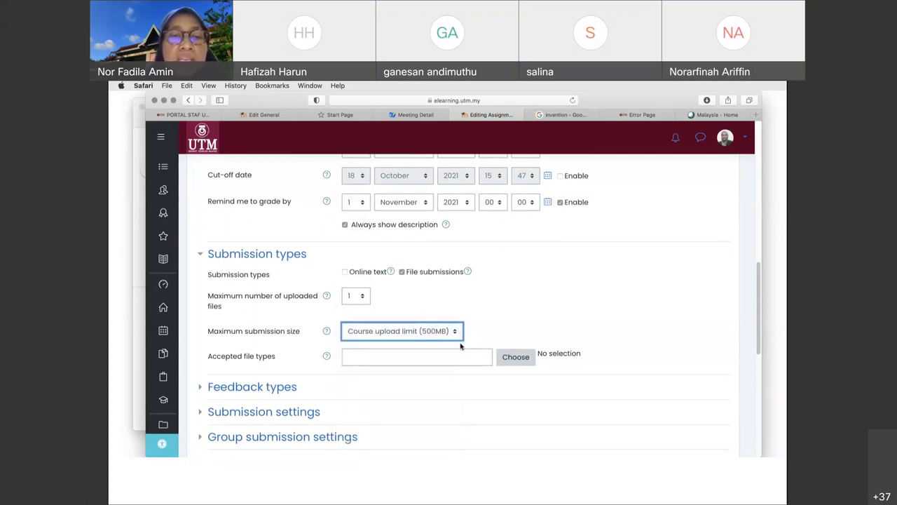
click(510, 359)
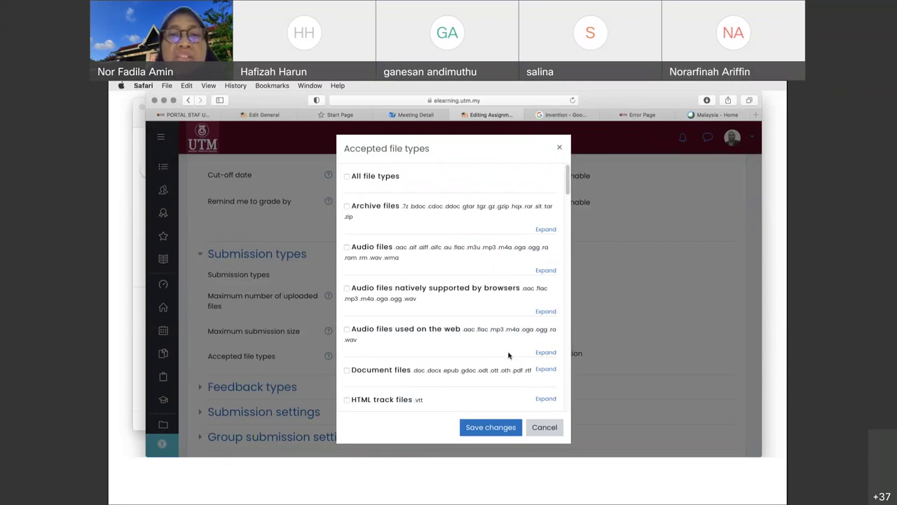
- Set the accepted file types to Document files and PDF document (.pdf)
scroll(489, 253, down, 1)
scroll(488, 253, down, 1)
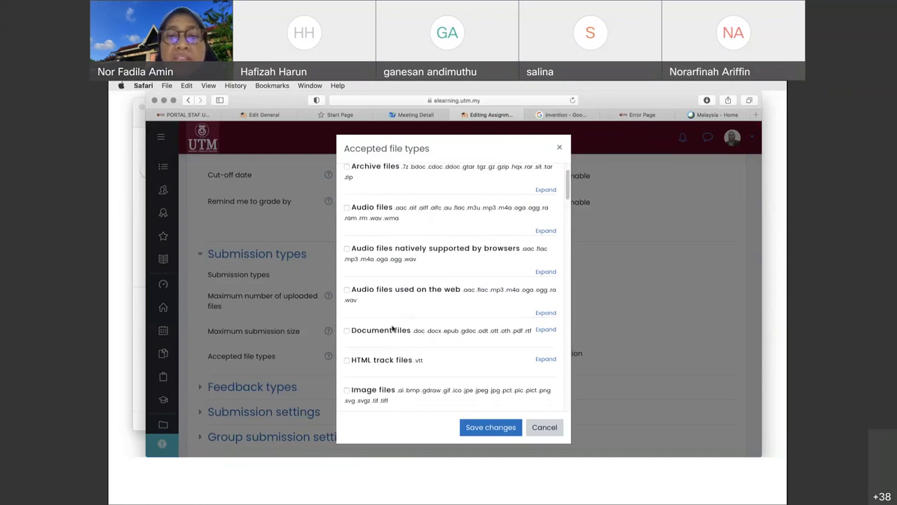
click(346, 331)
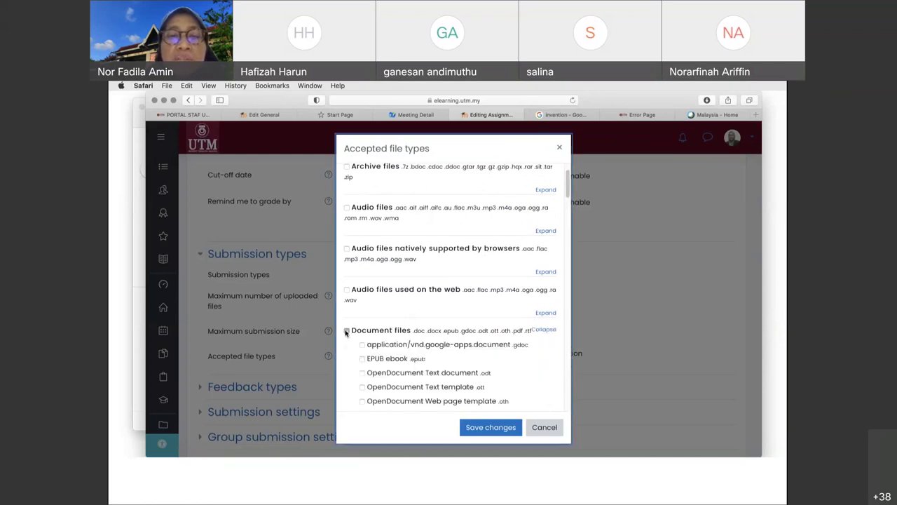
scroll(405, 321, down, 4)
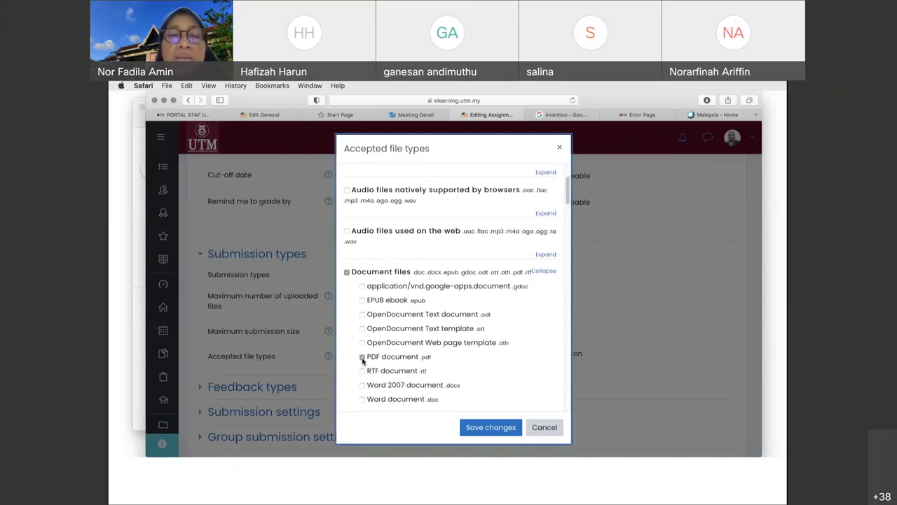
click(362, 358)
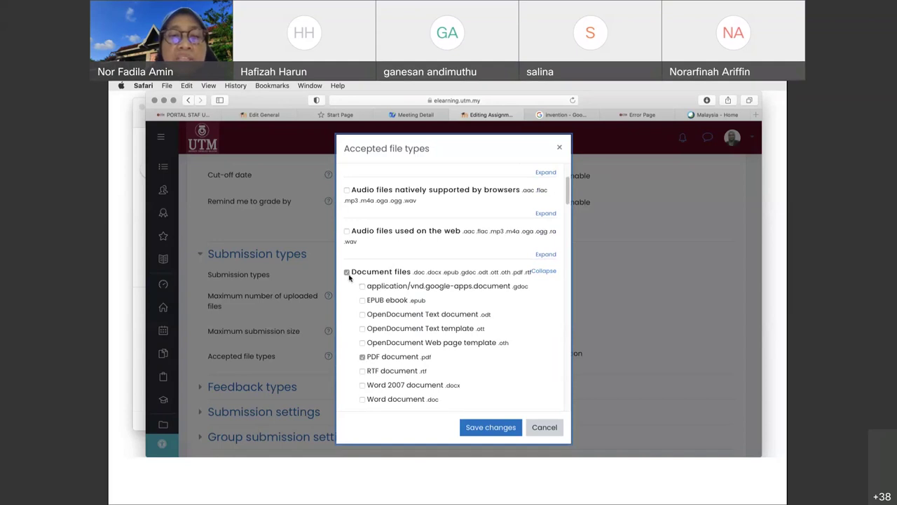
click(482, 430)
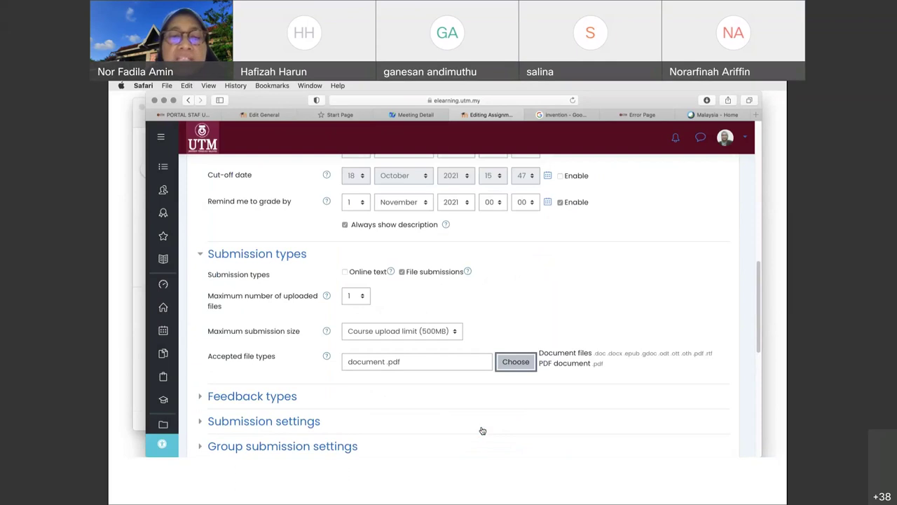
scroll(483, 429, down, 10)
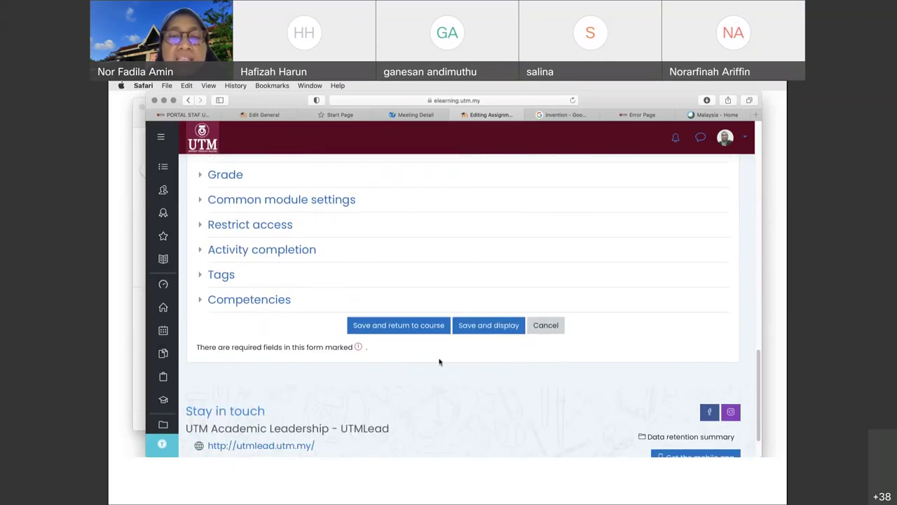
- Save the assignment, dismiss the new-activity tour, and find it under the 28 November week
click(419, 328)
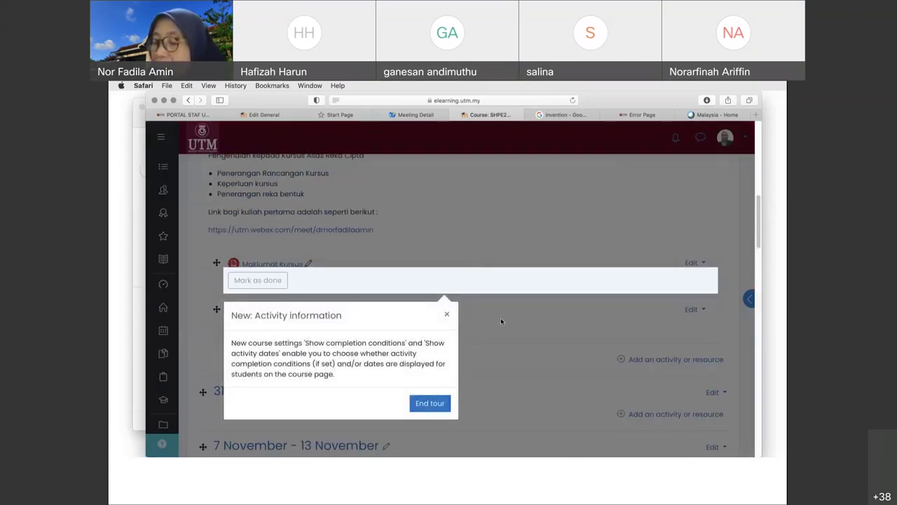
click(446, 317)
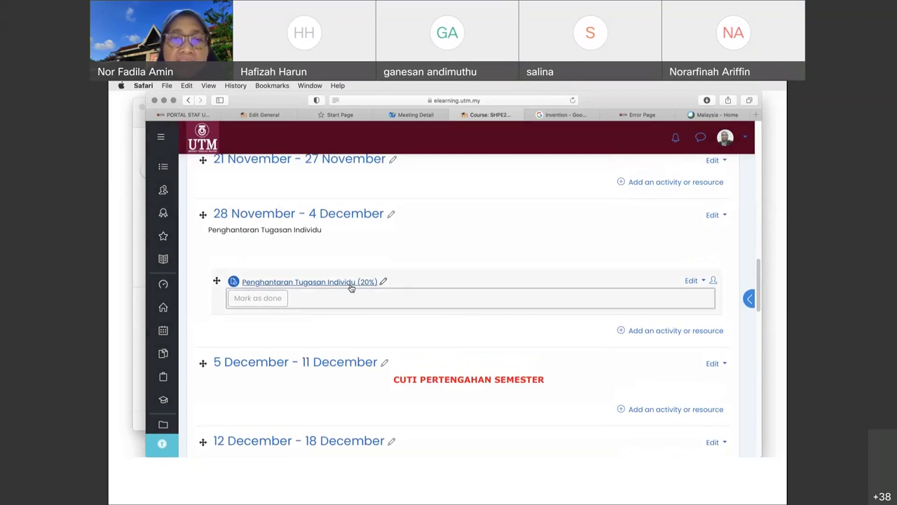
scroll(512, 262, up, 15)
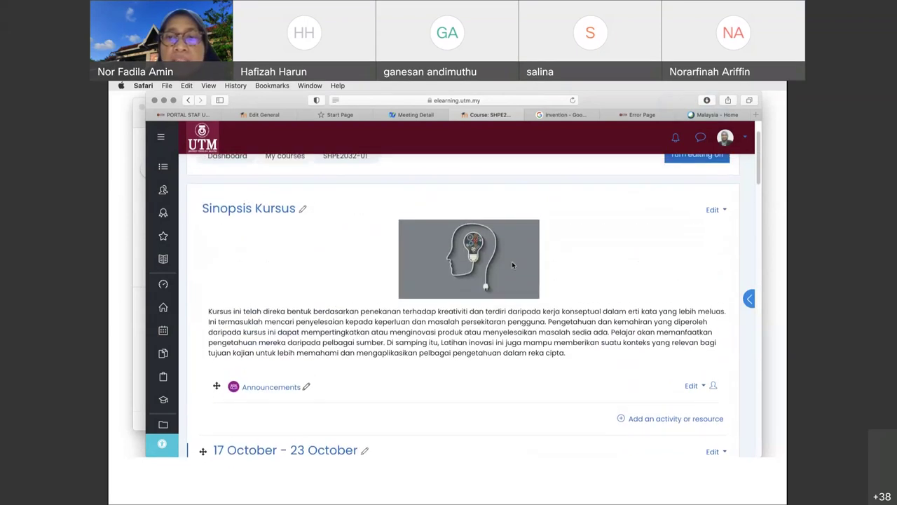
scroll(512, 263, down, 5)
scroll(512, 265, down, 5)
scroll(511, 265, up, 2)
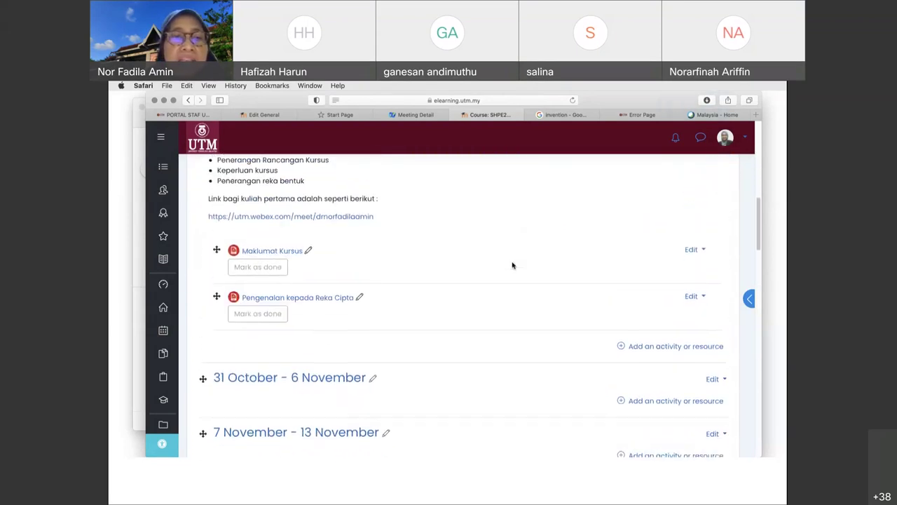
scroll(511, 265, down, 5)
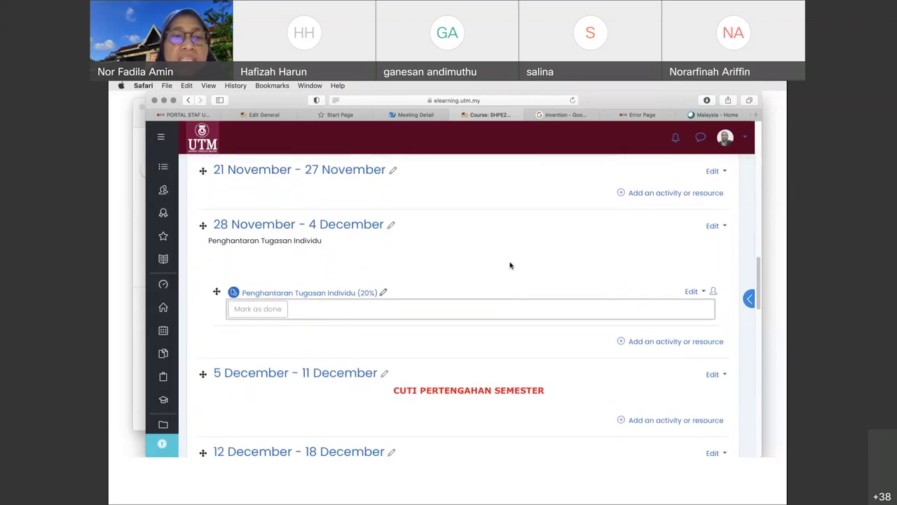
click(723, 227)
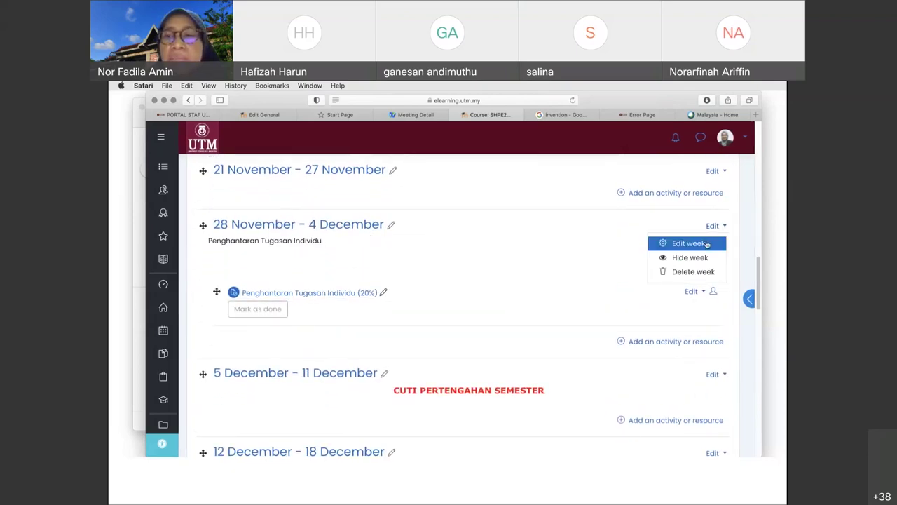
- Add the line 'Nota : Pelajar perlu menghantar Tugasan Individu dalam format pdf.' to the week summary and save
click(704, 244)
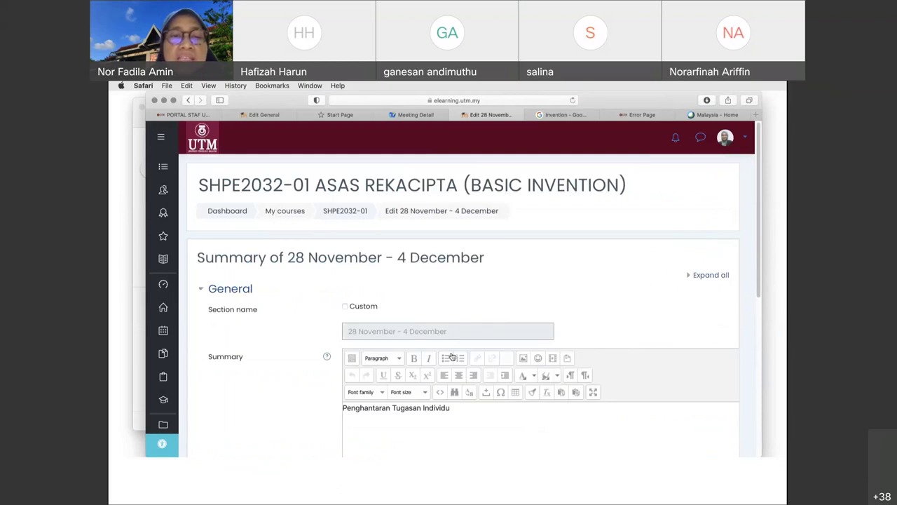
click(454, 409)
key(Return)
text(Nota :)
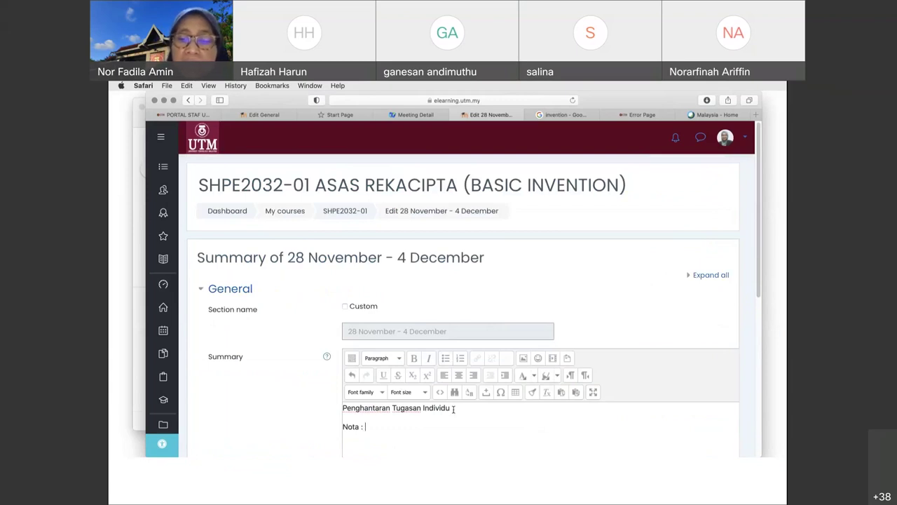
text( Pelaja)
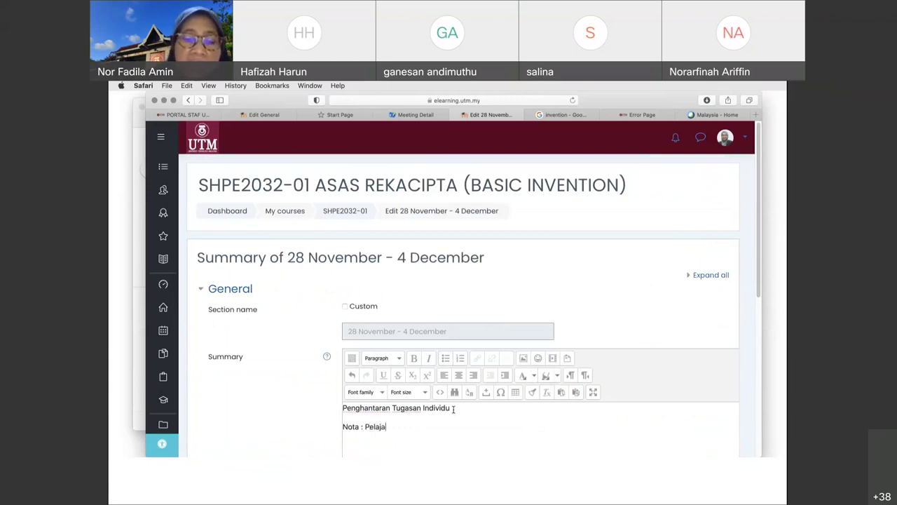
text(r perlu mengha)
text(ntar T)
text(uhas)
key(BackSpace)
key(BackSpace)
key(BackSpace)
text(f)
key(BackSpace)
text(gasan)
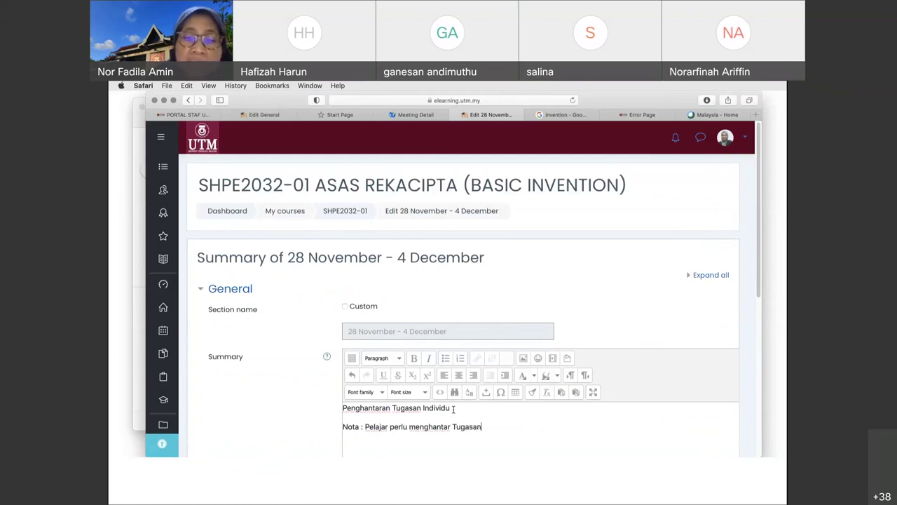
text( Individu)
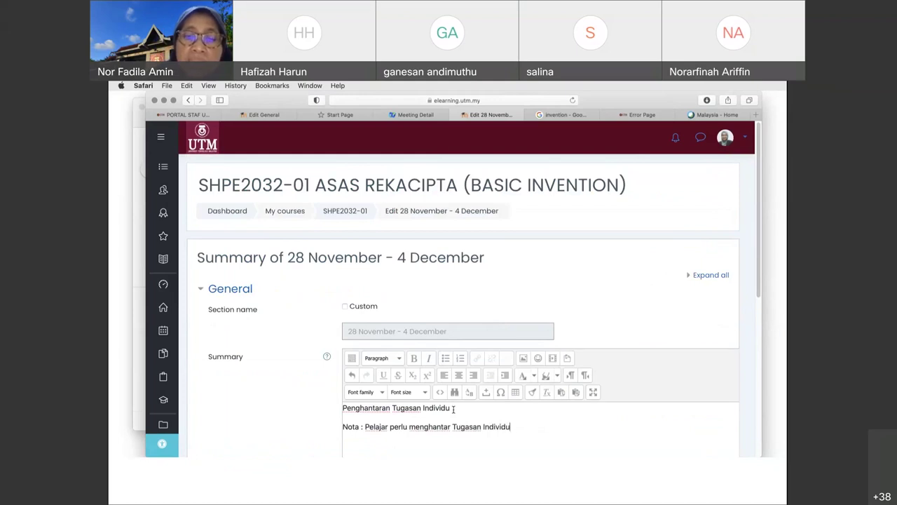
text( dalam )
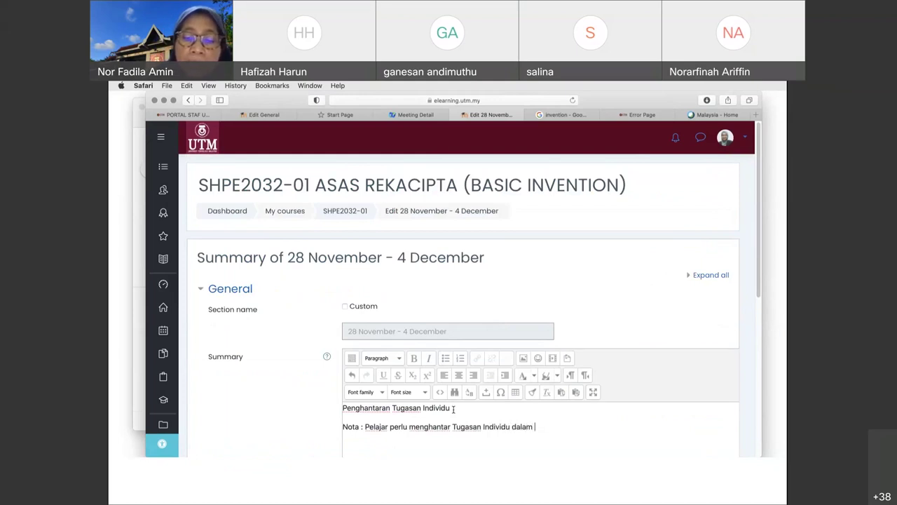
text(format)
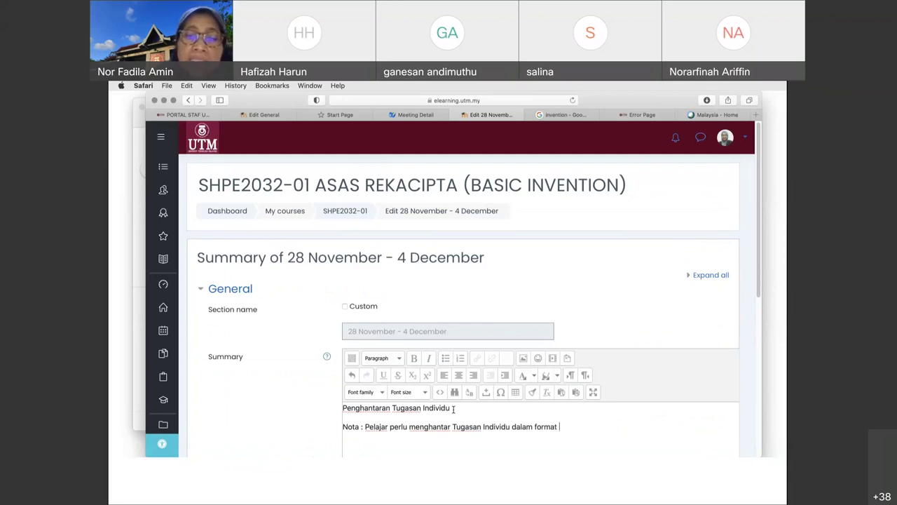
text( pdf)
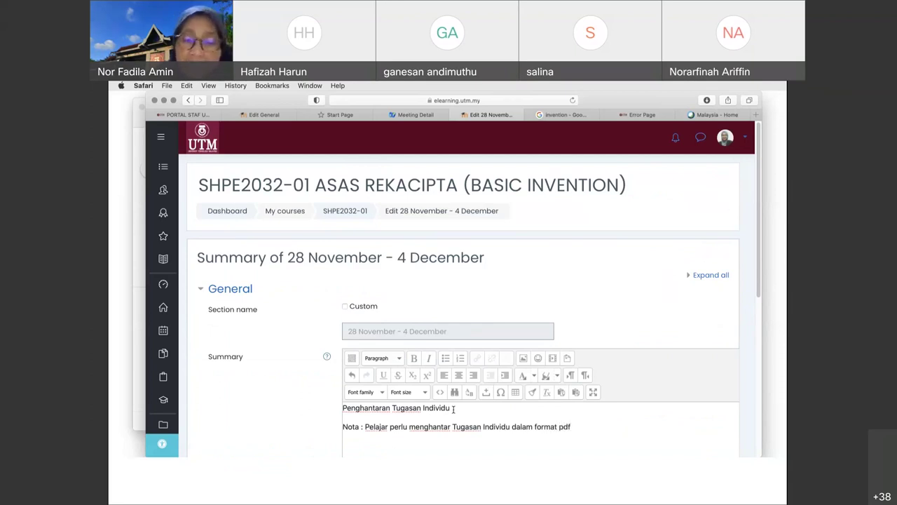
text( selewat)
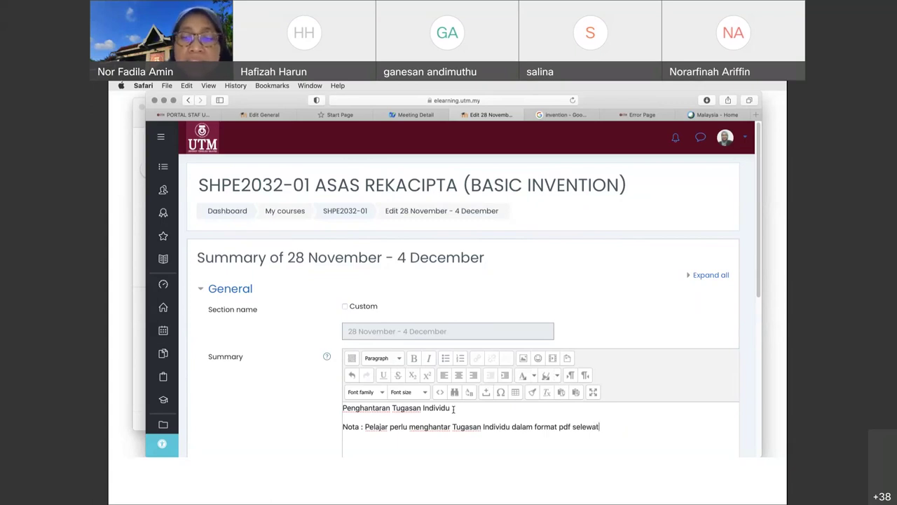
key(BackSpace)
key(BackSpace)
key(BackSpace)
key(BackSpace)
key(BackSpace)
key(BackSpace)
key(BackSpace)
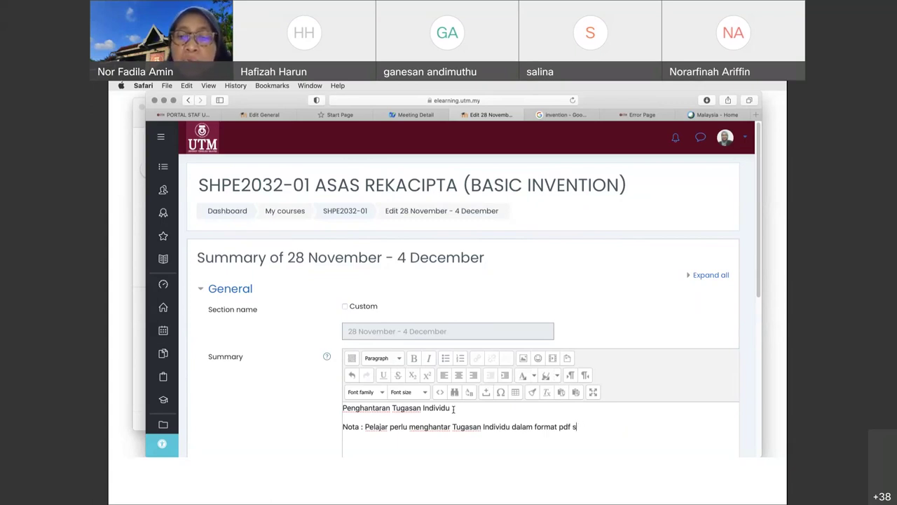
key(BackSpace)
text(.)
scroll(454, 411, down, 5)
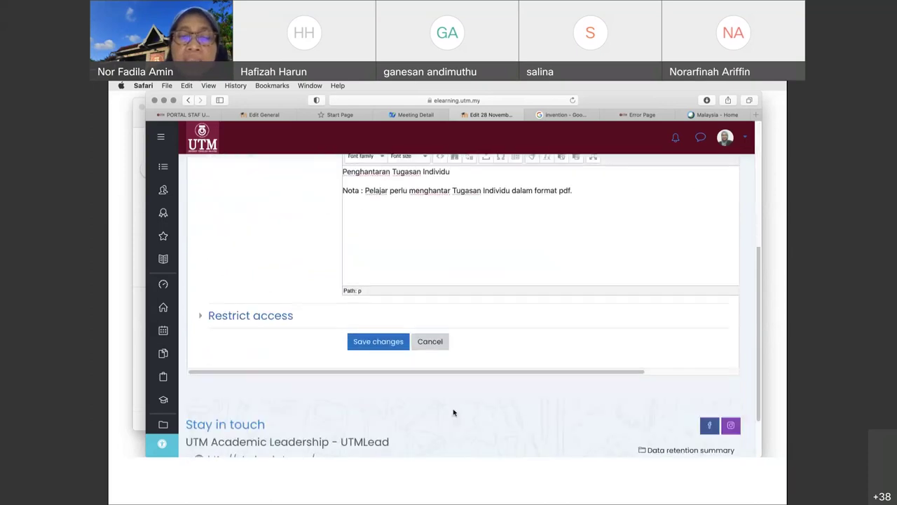
click(386, 333)
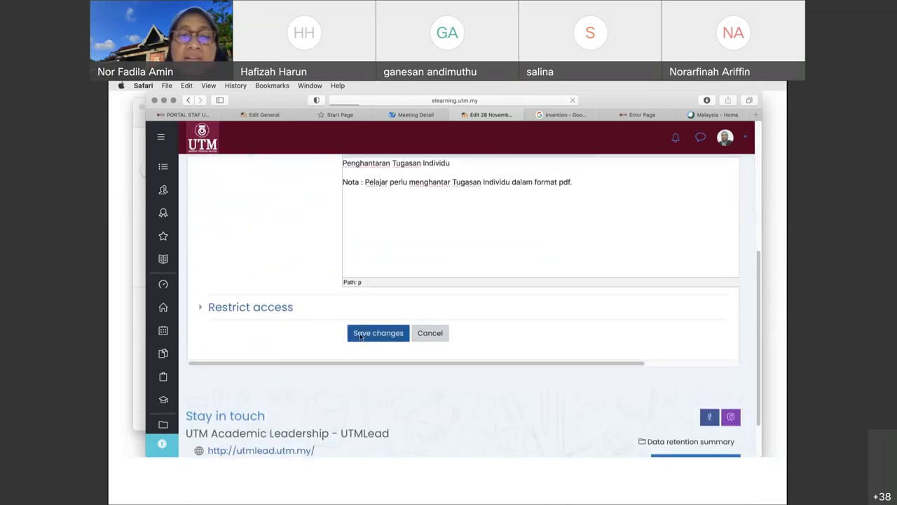
scroll(460, 362, up, 5)
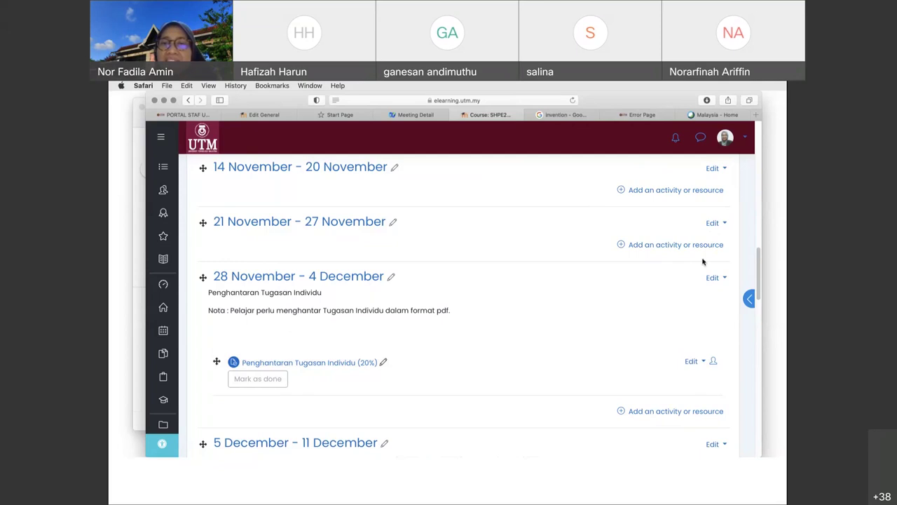
- Open the messaging drawer, which shows one starred conversation plus Group and Private sections
click(700, 139)
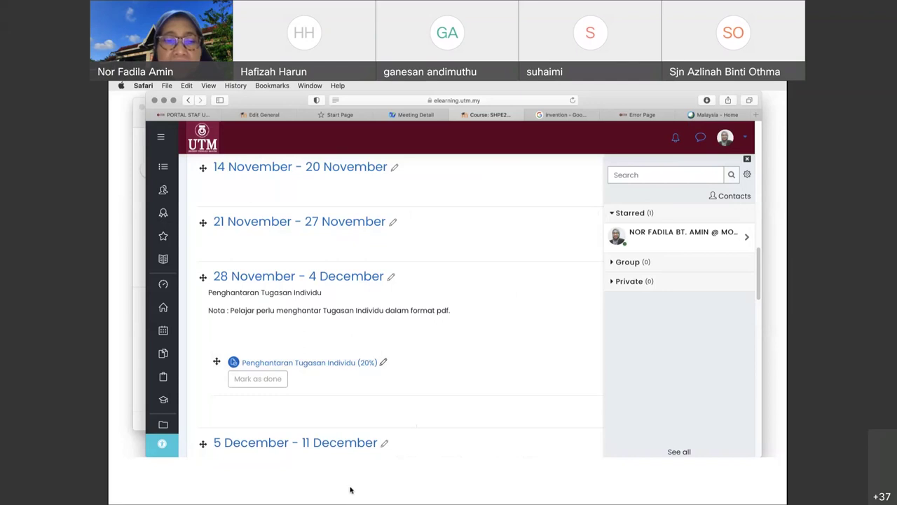
click(423, 490)
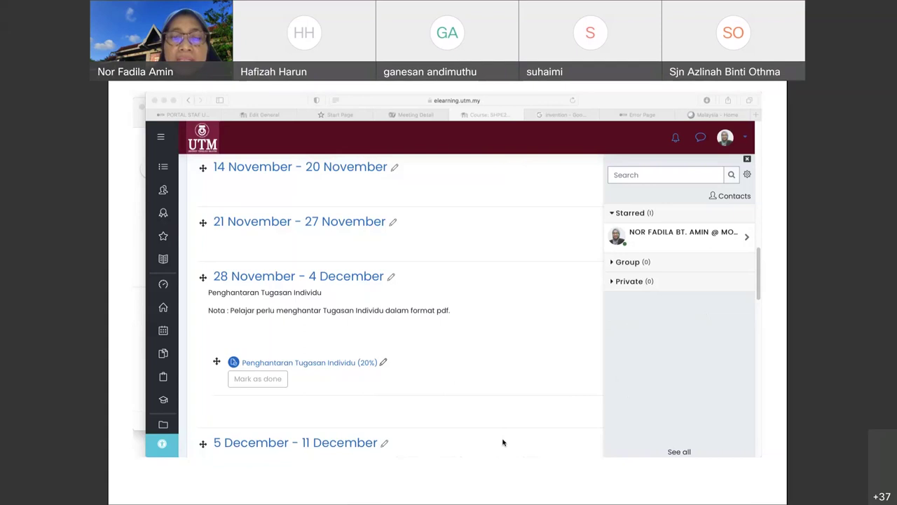
scroll(488, 331, up, 1)
scroll(488, 331, up, 10)
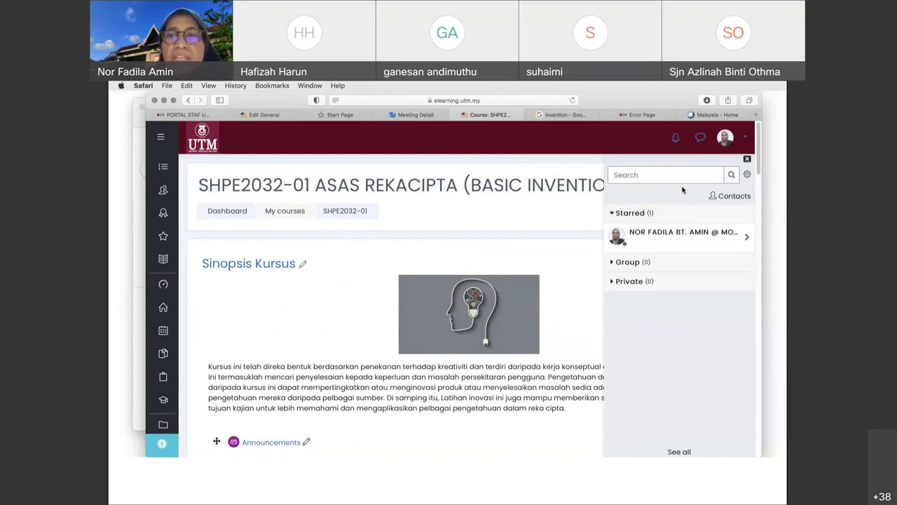
click(747, 160)
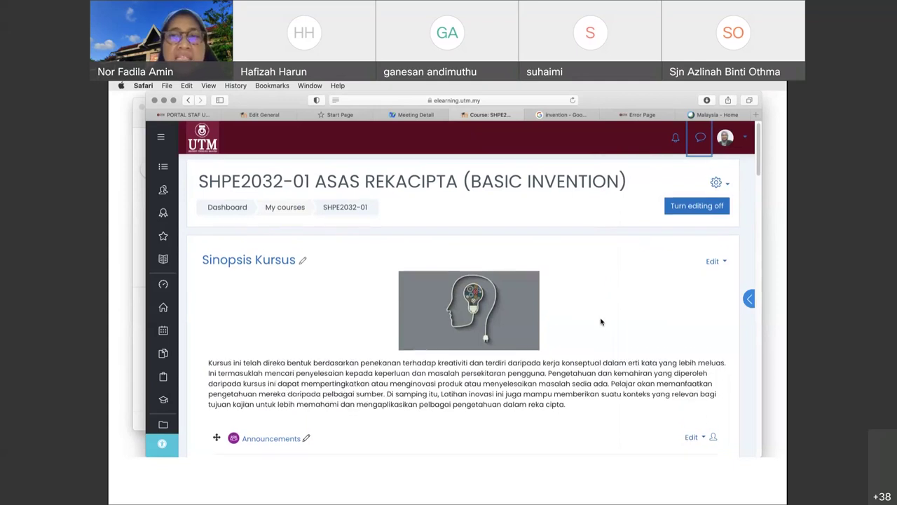
scroll(601, 322, down, 3)
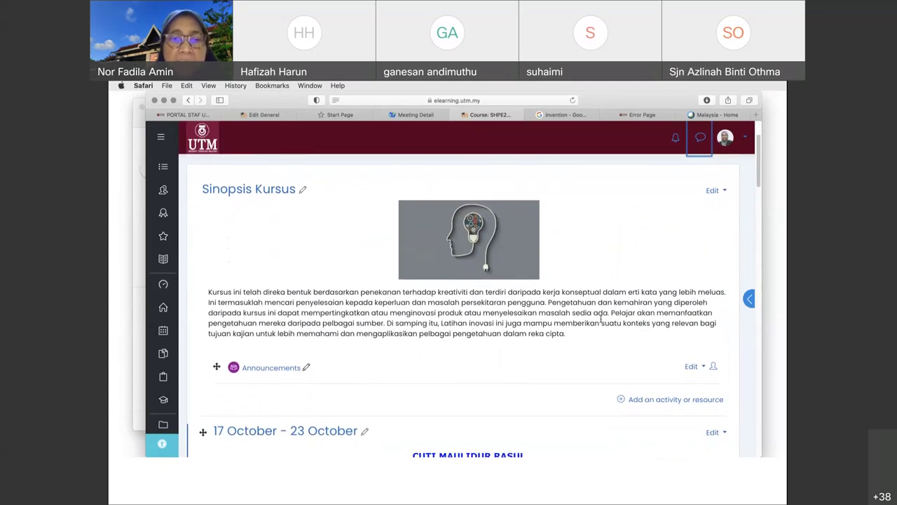
scroll(601, 321, down, 4)
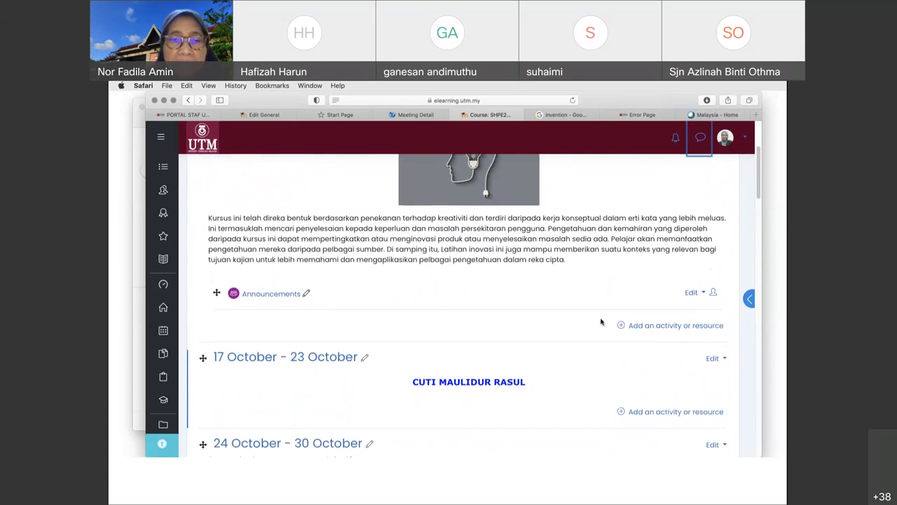
scroll(600, 321, down, 1)
scroll(600, 322, down, 2)
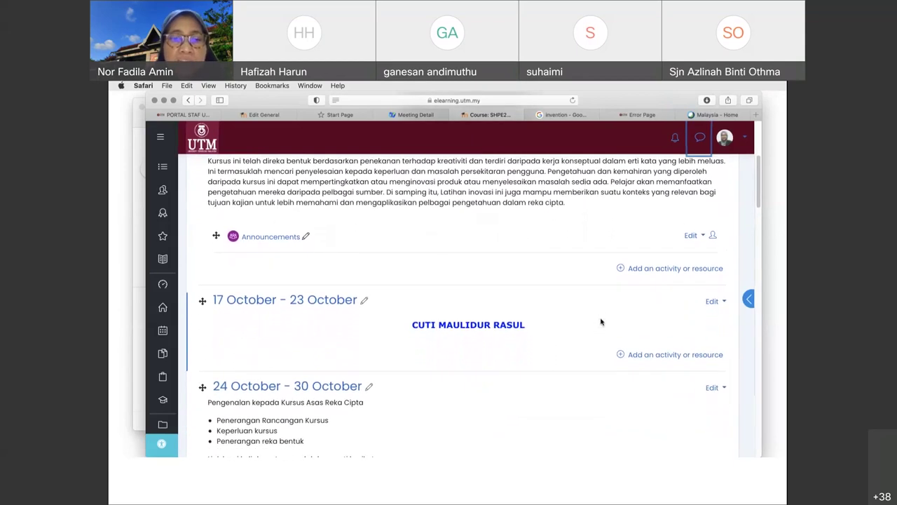
scroll(601, 321, down, 3)
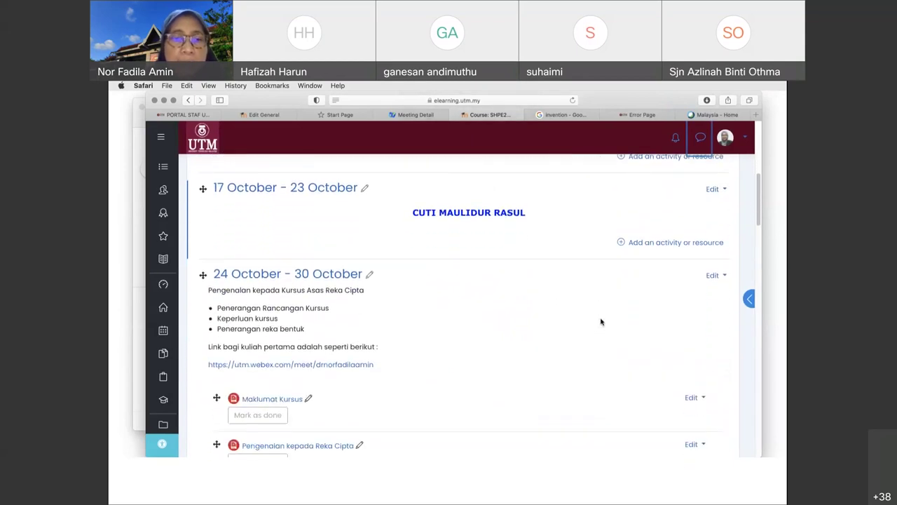
scroll(601, 322, down, 2)
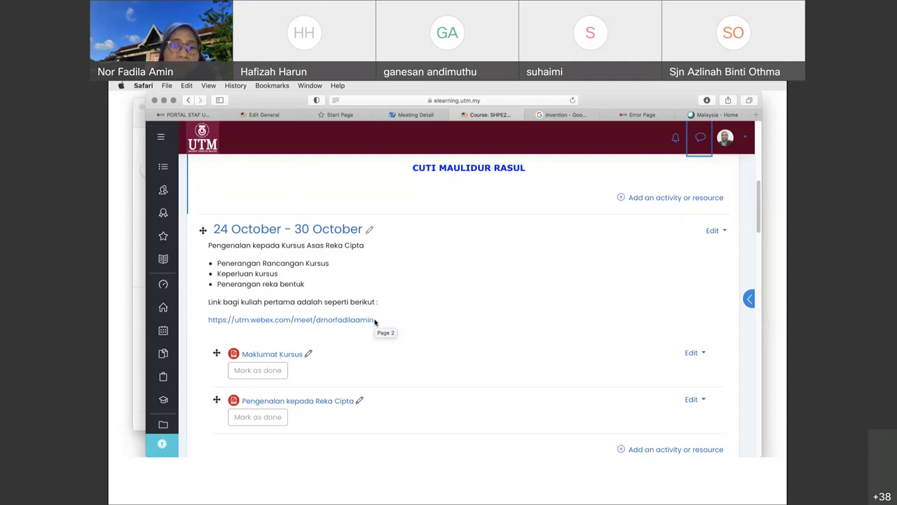
scroll(374, 321, down, 5)
scroll(374, 321, up, 10)
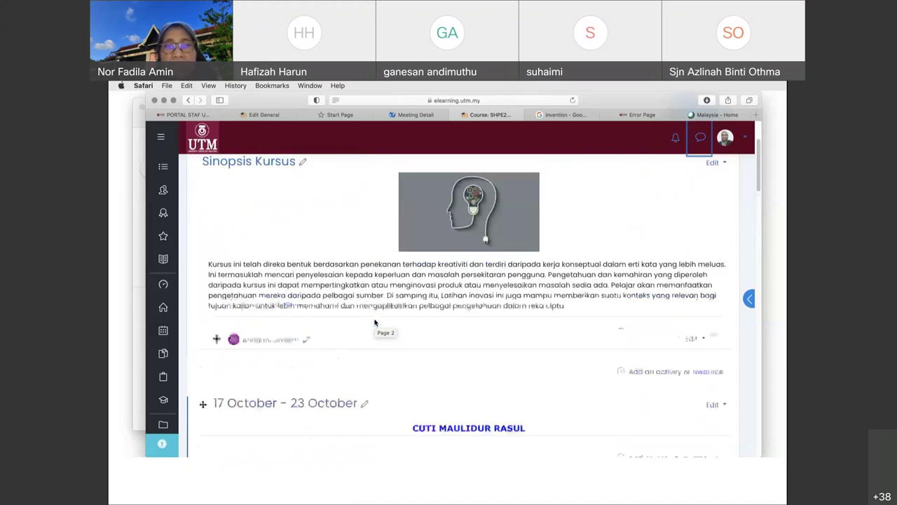
scroll(374, 322, up, 2)
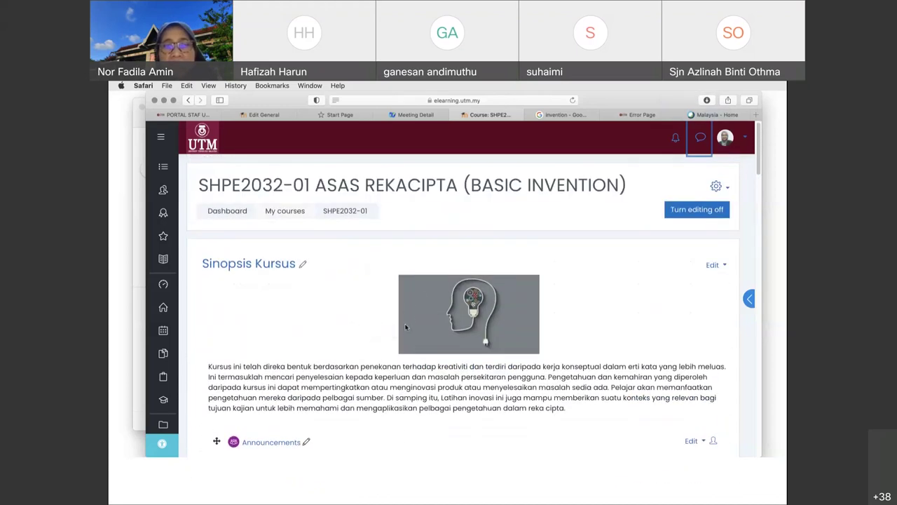
scroll(405, 327, down, 4)
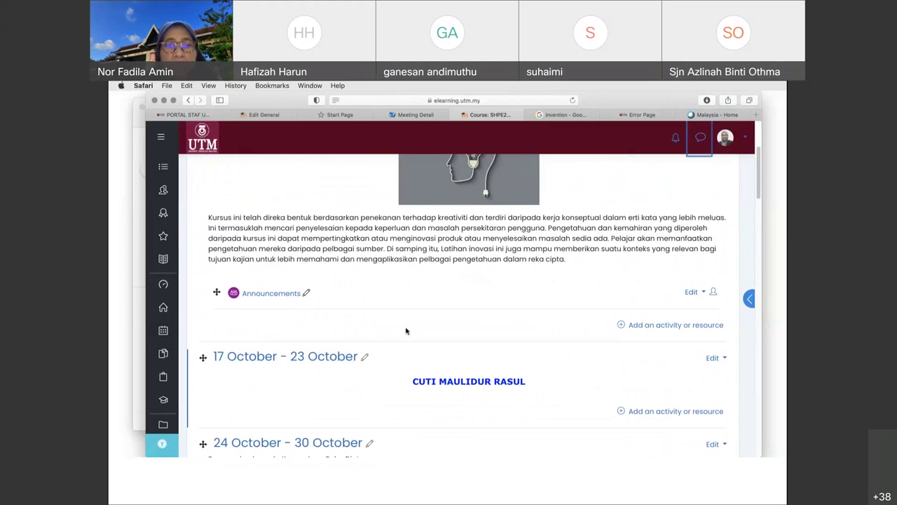
scroll(405, 331, down, 5)
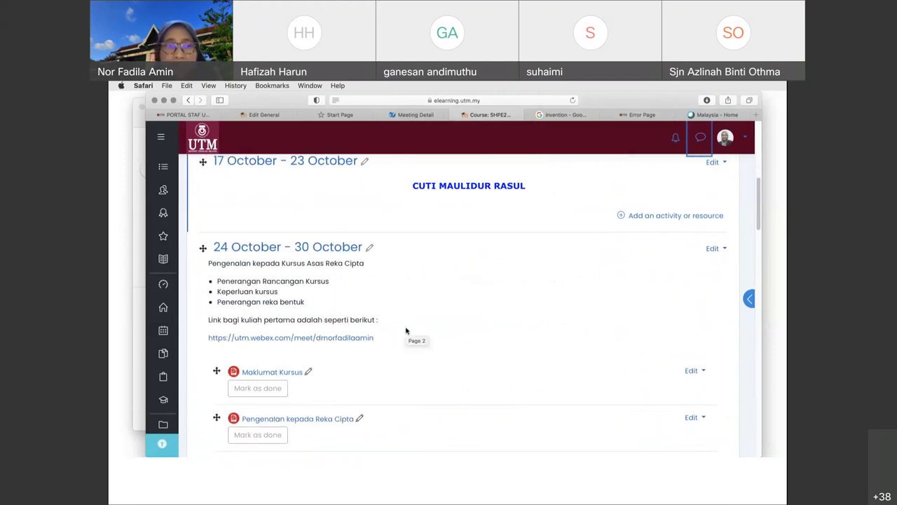
scroll(405, 330, down, 3)
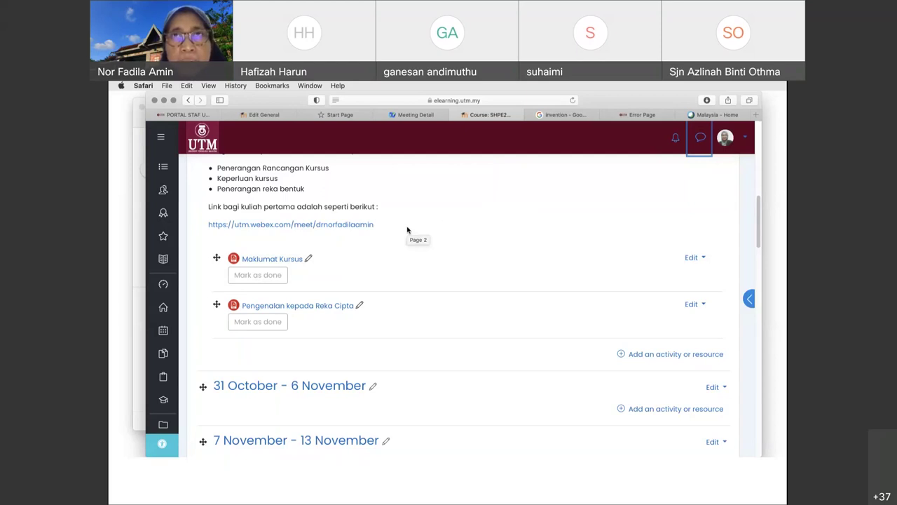
scroll(362, 245, up, 2)
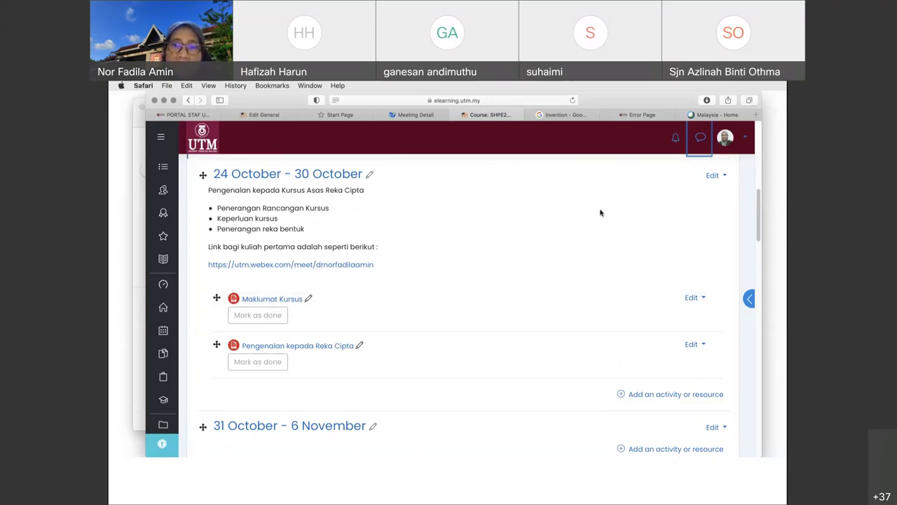
scroll(541, 240, down, 5)
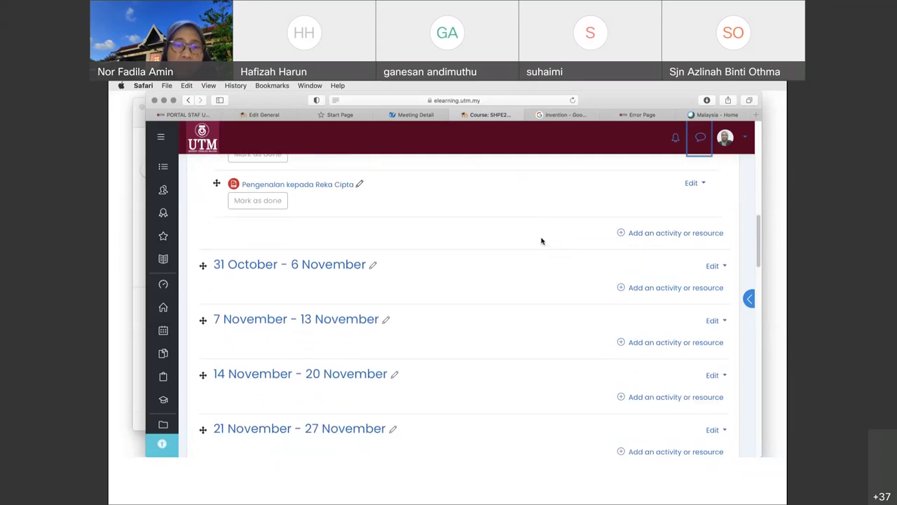
scroll(541, 240, down, 4)
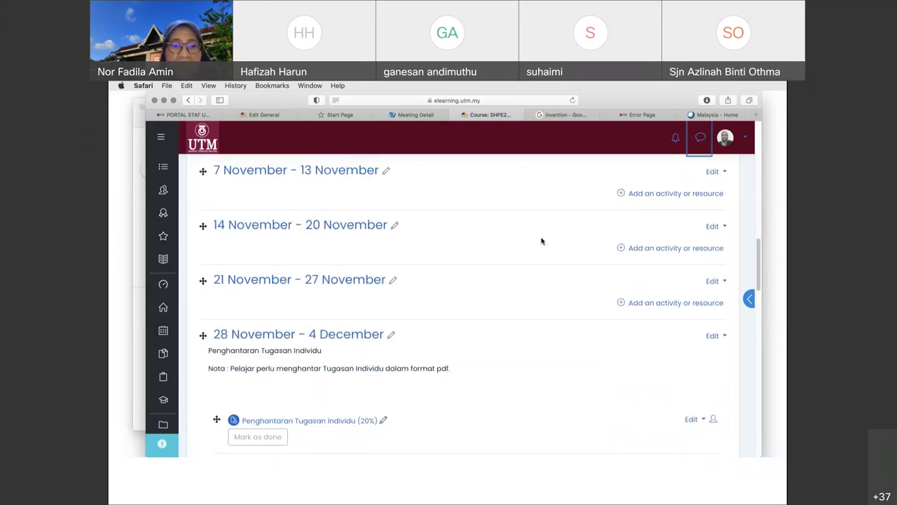
scroll(541, 240, up, 8)
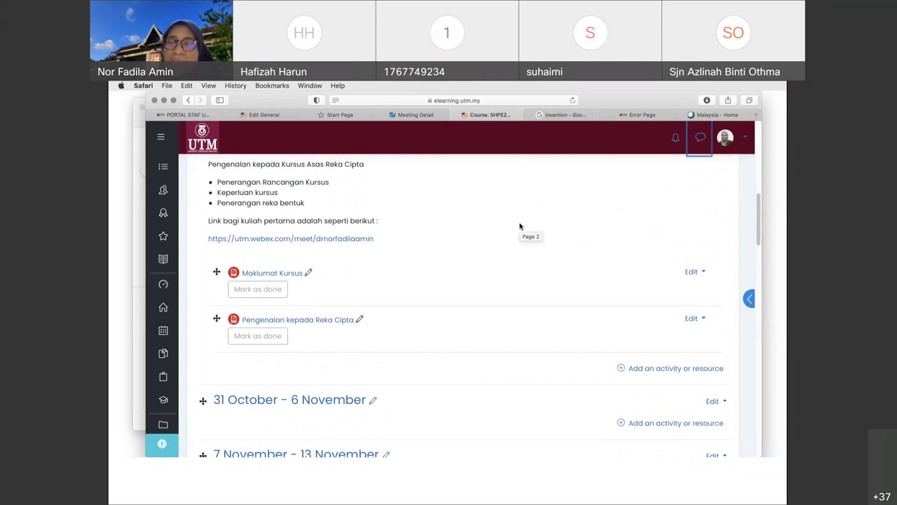
scroll(520, 226, up, 5)
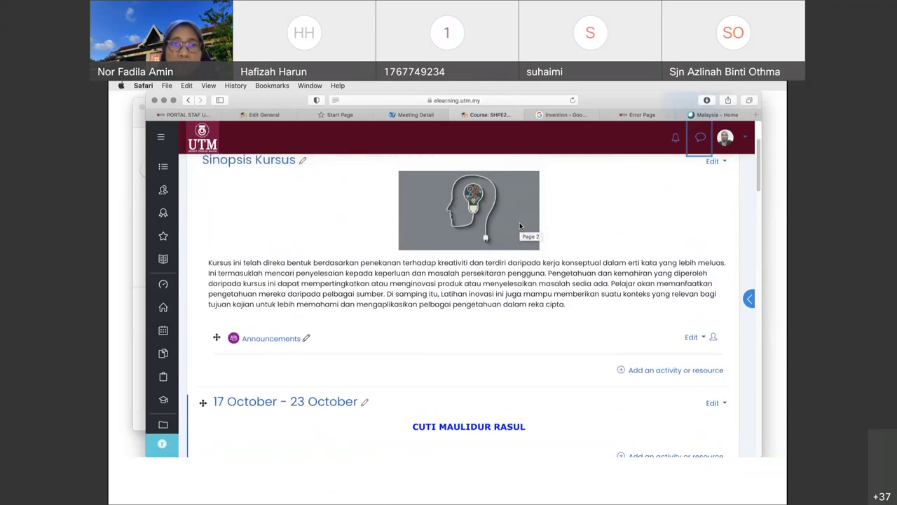
scroll(520, 226, up, 2)
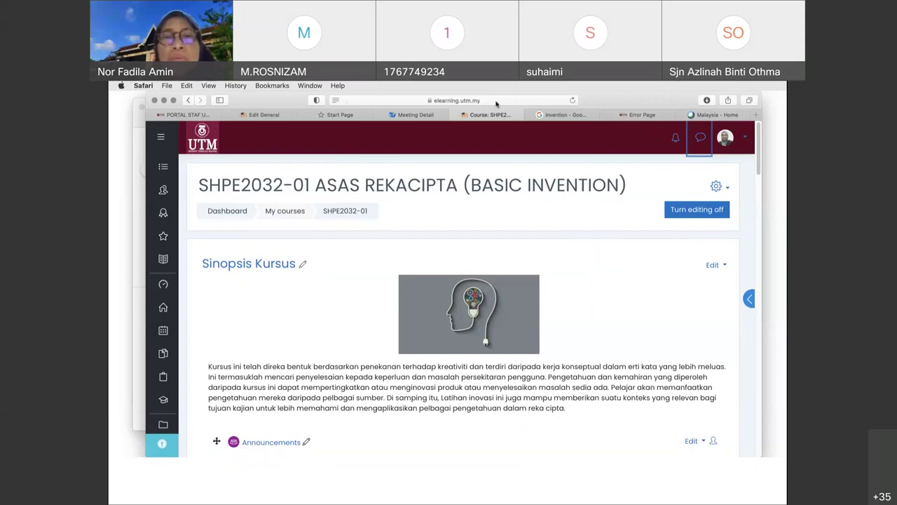
- Review the 25-person Participants list and bring up the Enrol users dialog with role Student
click(161, 199)
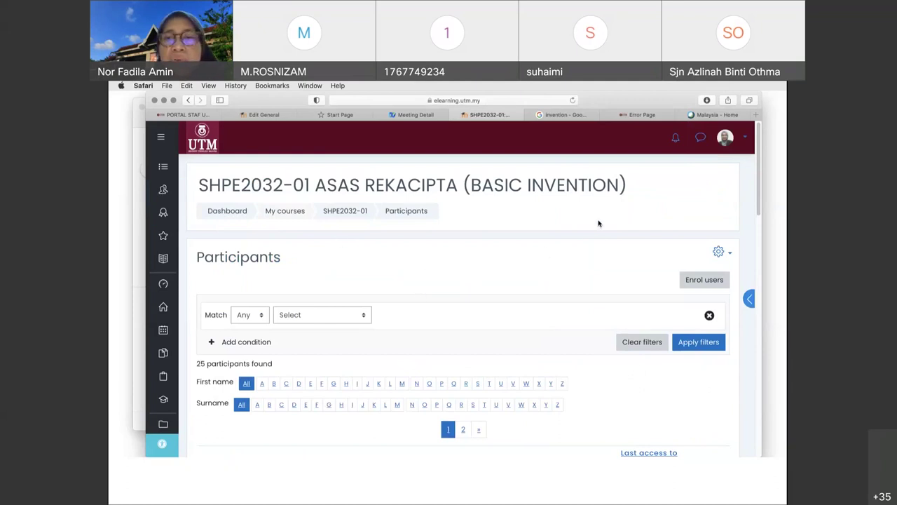
scroll(565, 307, down, 3)
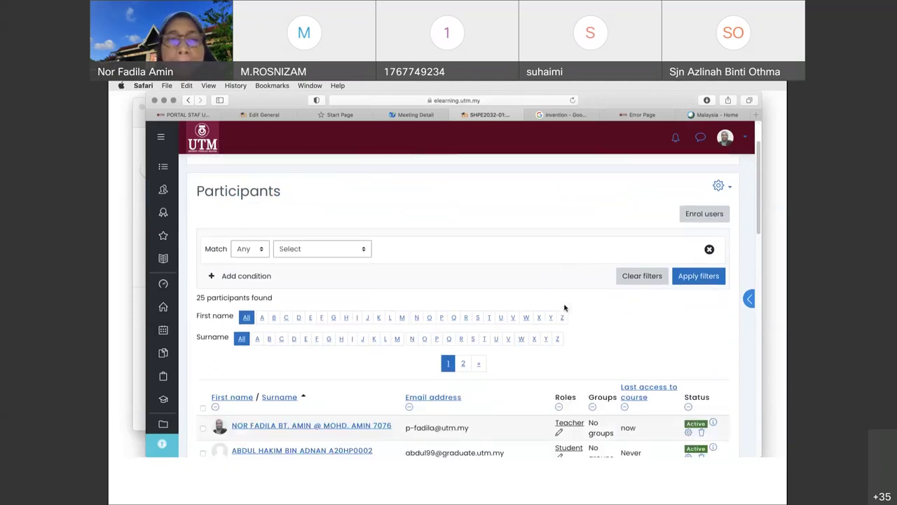
scroll(564, 306, up, 3)
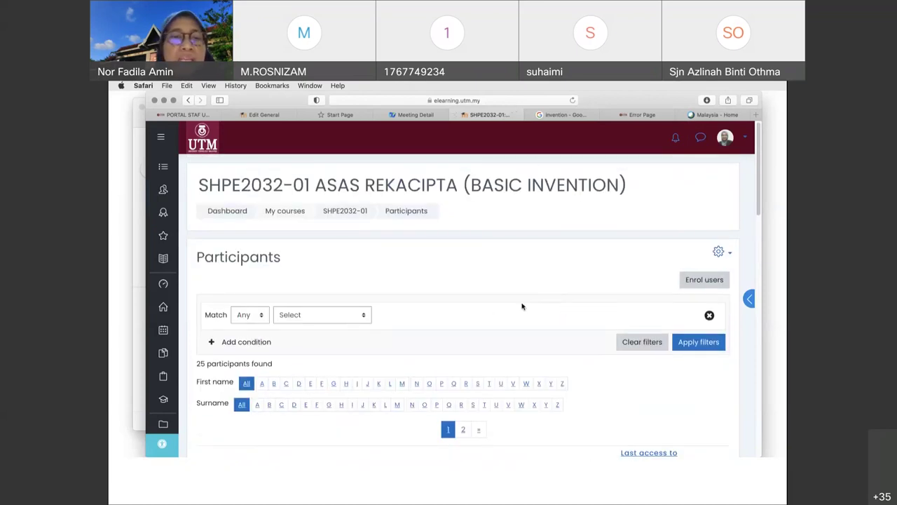
scroll(517, 344, down, 1)
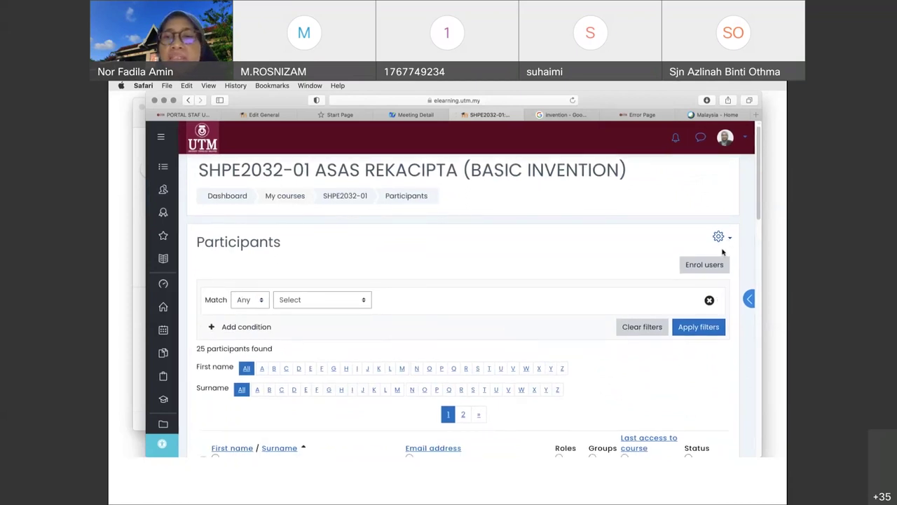
click(704, 265)
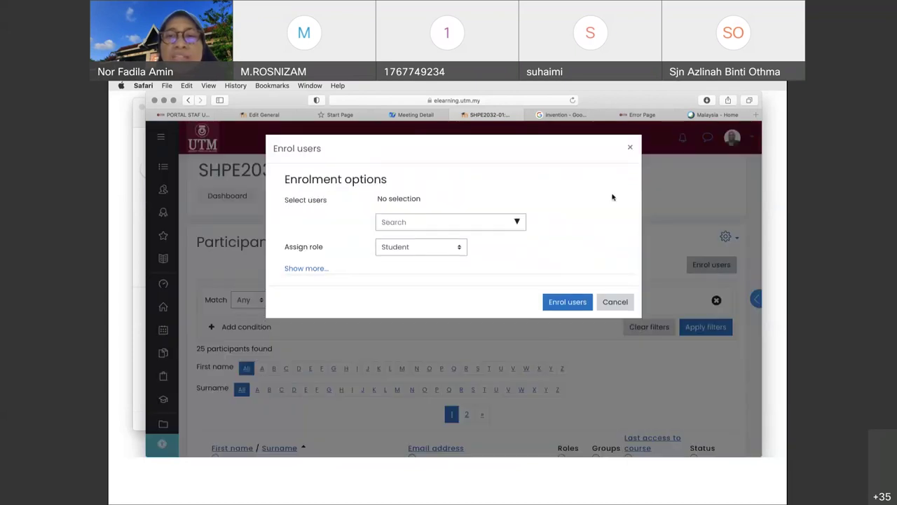
- Try the Enrol users search list, then close the dialog without enrolling anyone
click(516, 222)
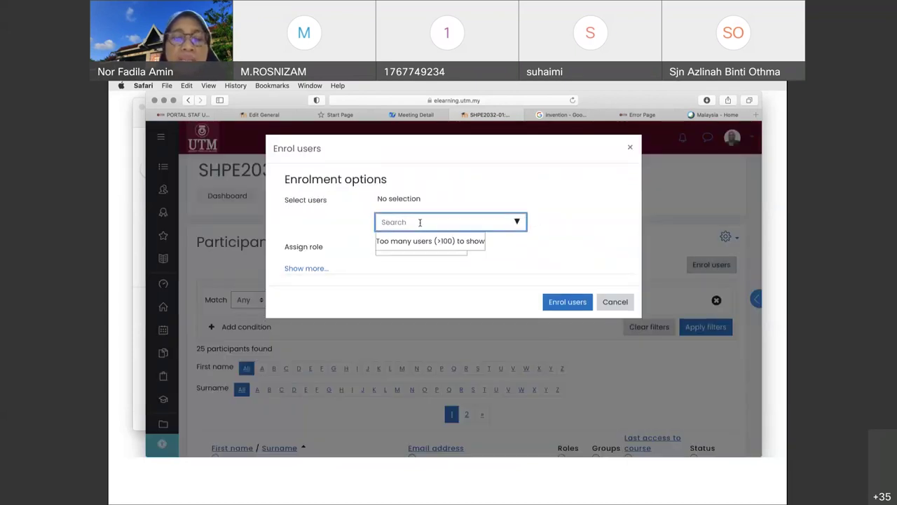
click(512, 264)
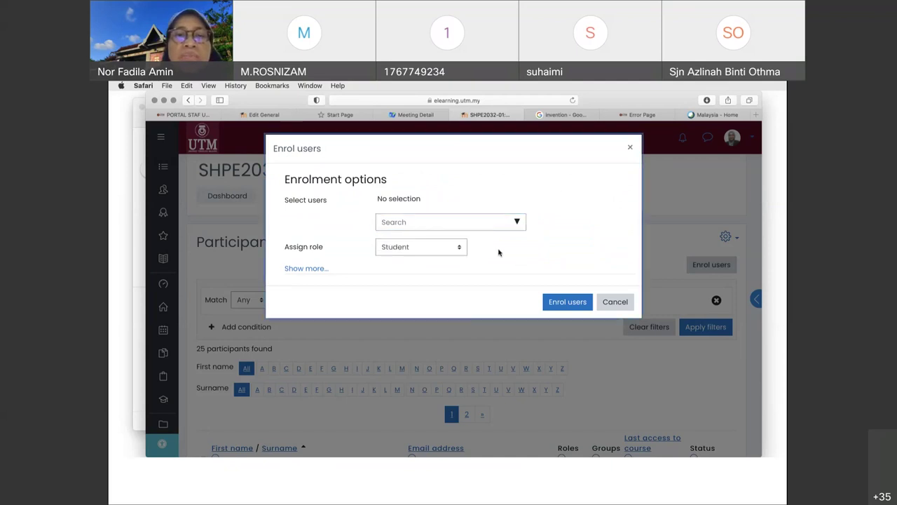
click(417, 223)
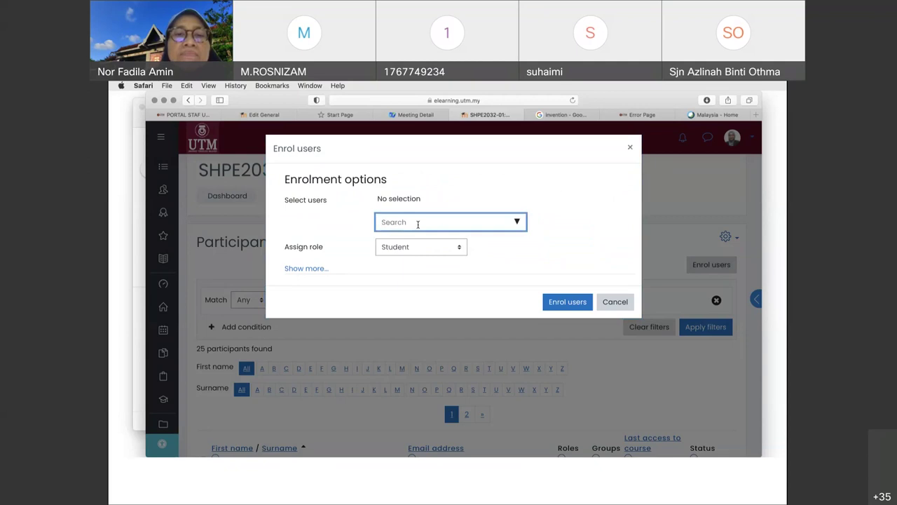
click(517, 222)
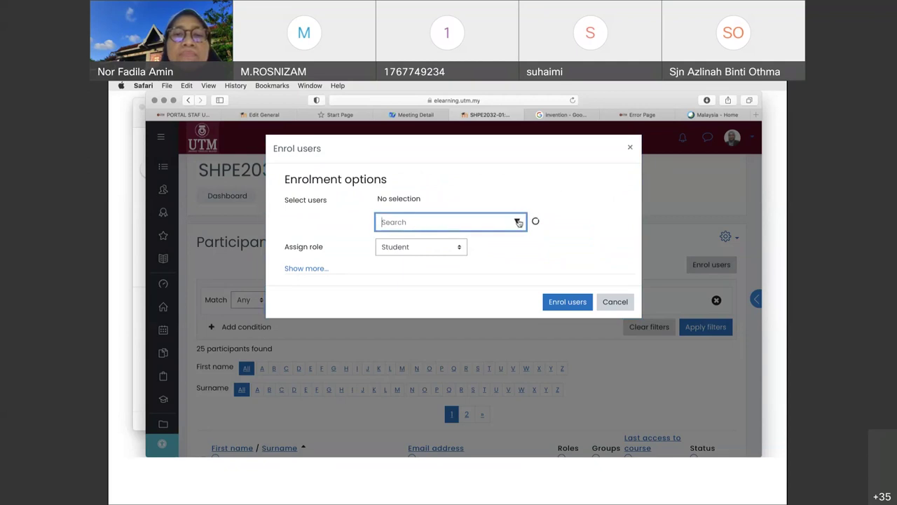
click(630, 147)
scroll(626, 248, down, 2)
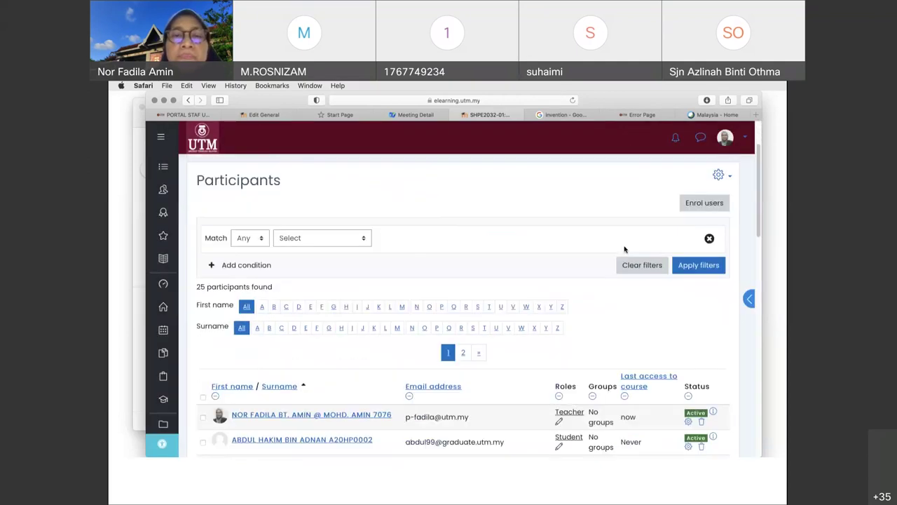
scroll(624, 249, down, 5)
scroll(623, 245, up, 7)
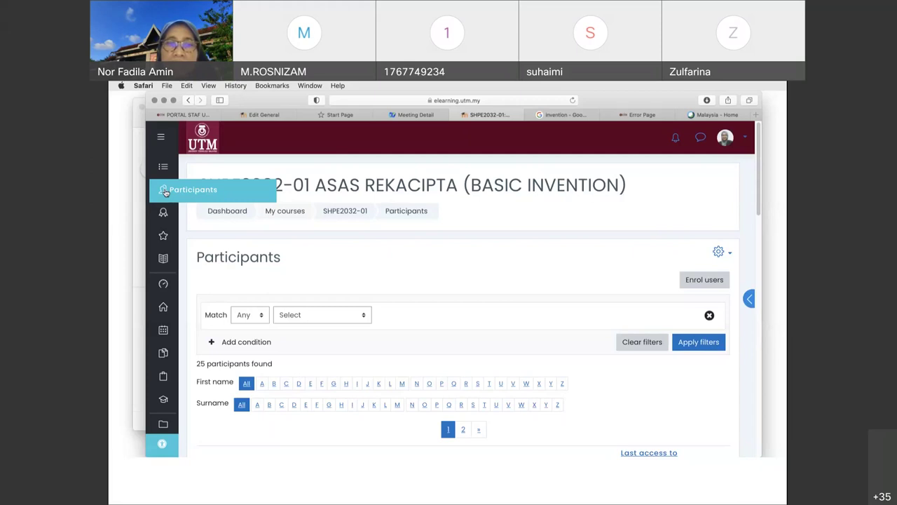
- Reload and scroll through the SHPE2032-01 participants list, then show the messaging drawer beside it
click(184, 196)
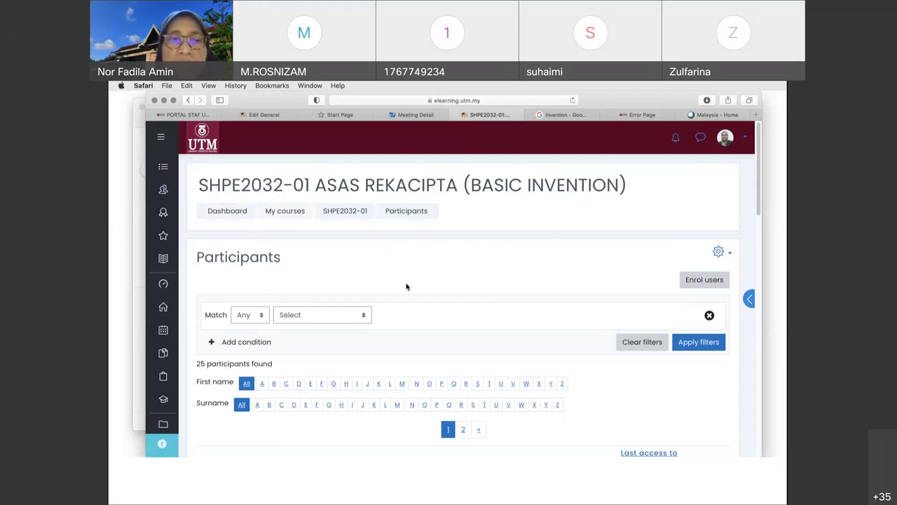
scroll(410, 287, down, 3)
scroll(412, 288, down, 3)
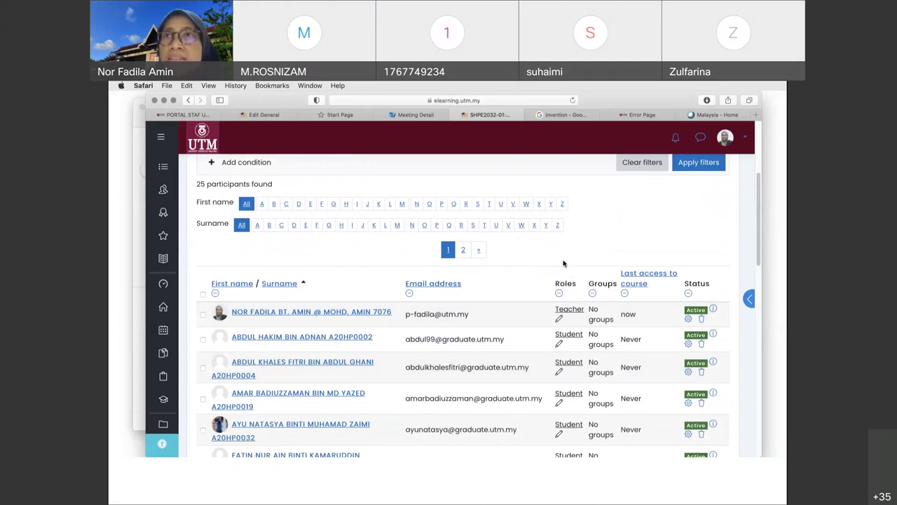
scroll(563, 264, down, 15)
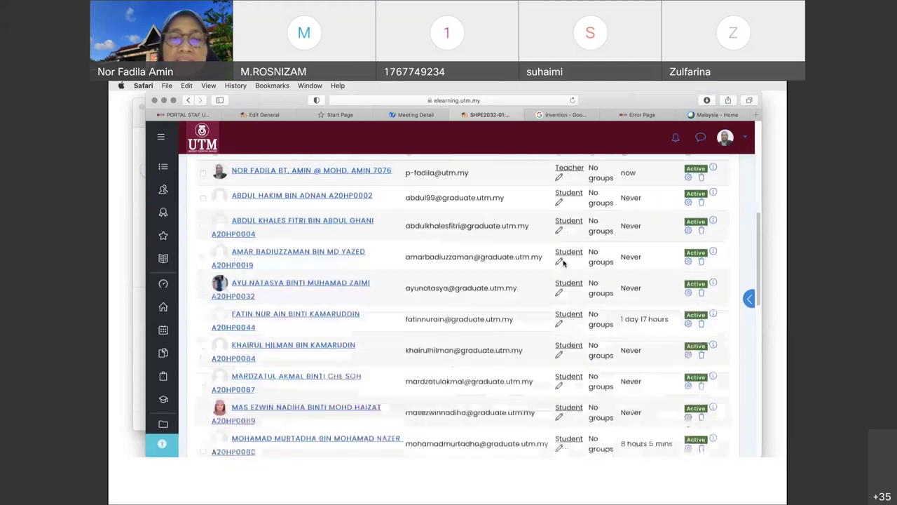
scroll(562, 264, up, 15)
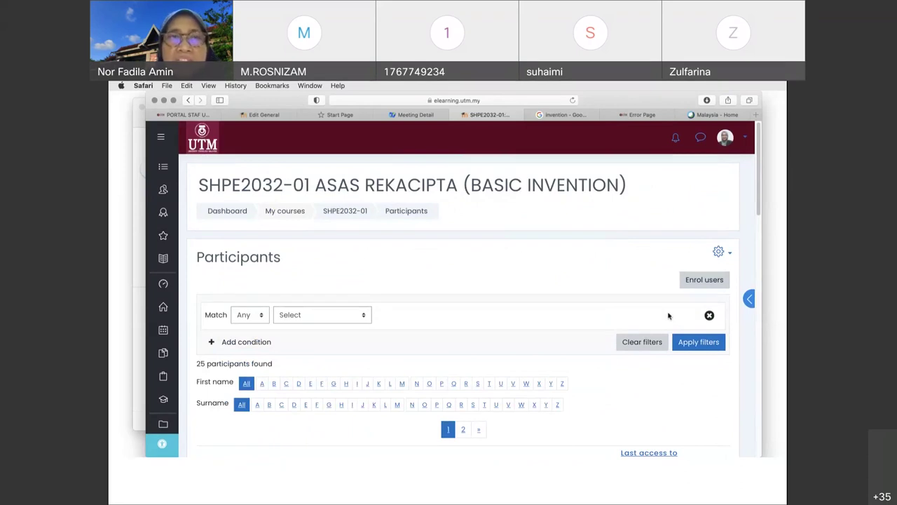
click(699, 139)
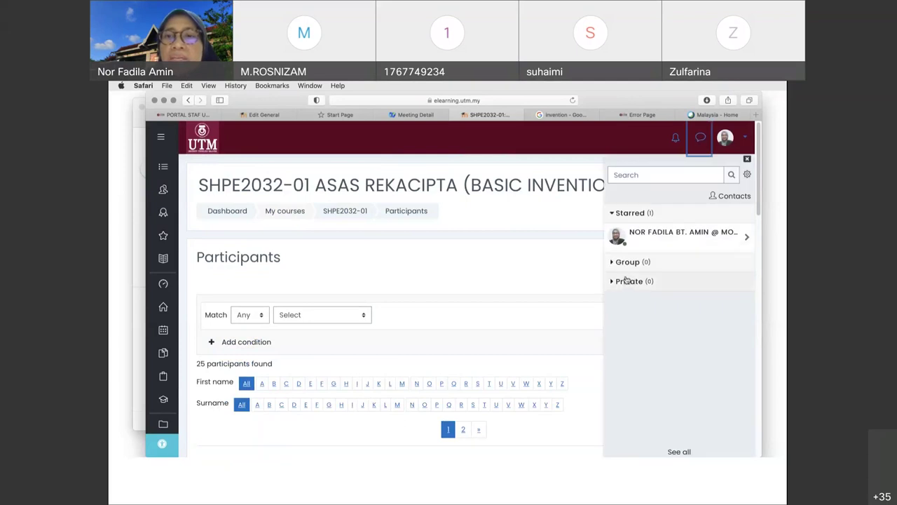